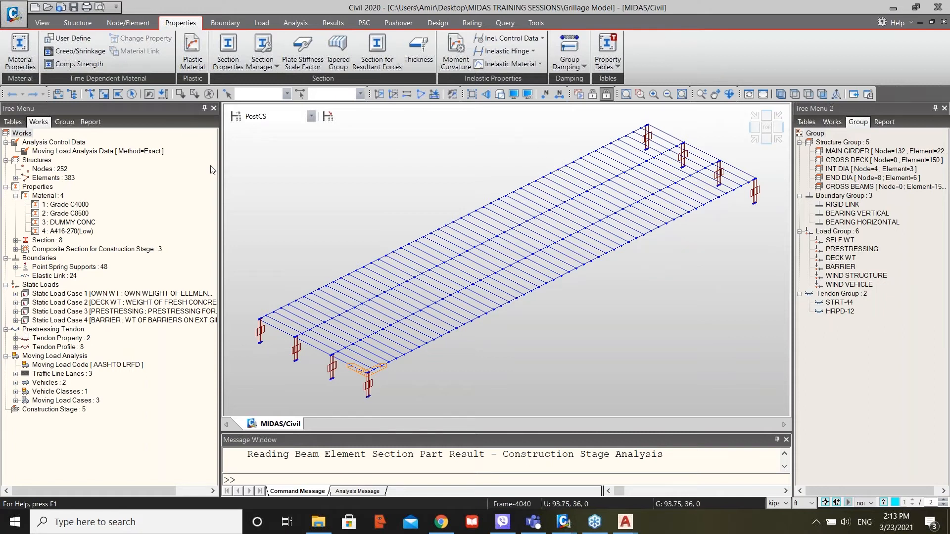
# Widen the model's works tree until the full static load case names fit.
pyautogui.moveTo(219, 170); pyautogui.dragTo(250, 172)
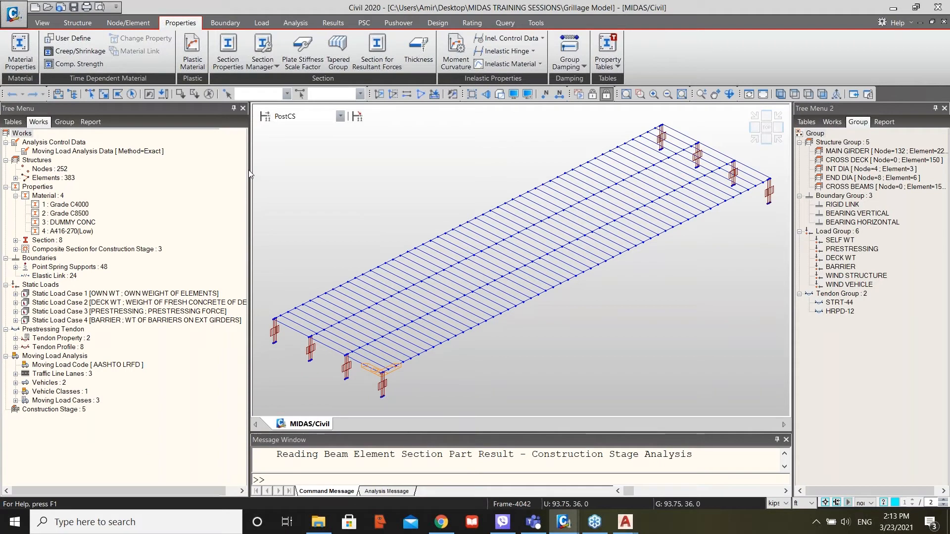
pyautogui.moveTo(249, 172)
pyautogui.mouseDown()
pyautogui.moveTo(273, 178)
pyautogui.moveTo(266, 181)
pyautogui.mouseUp()
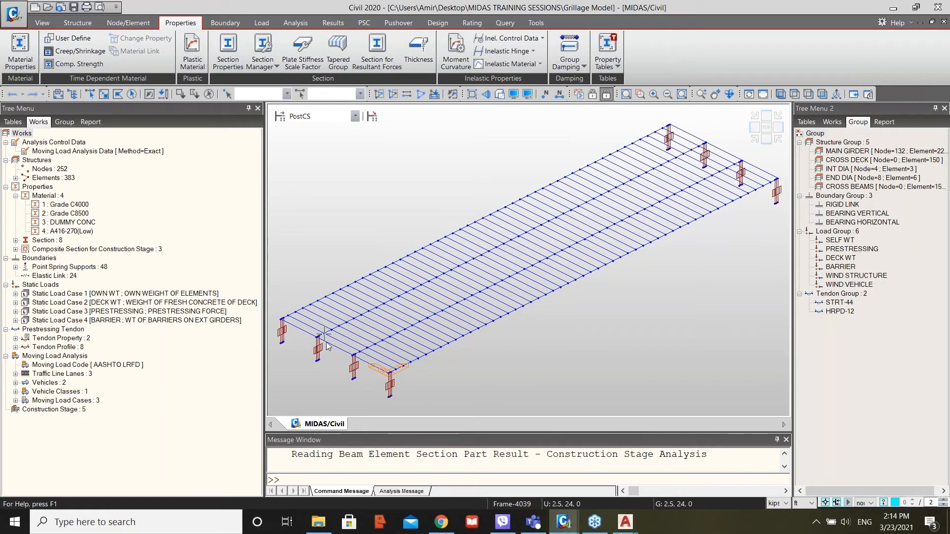
pyautogui.moveTo(328, 344)
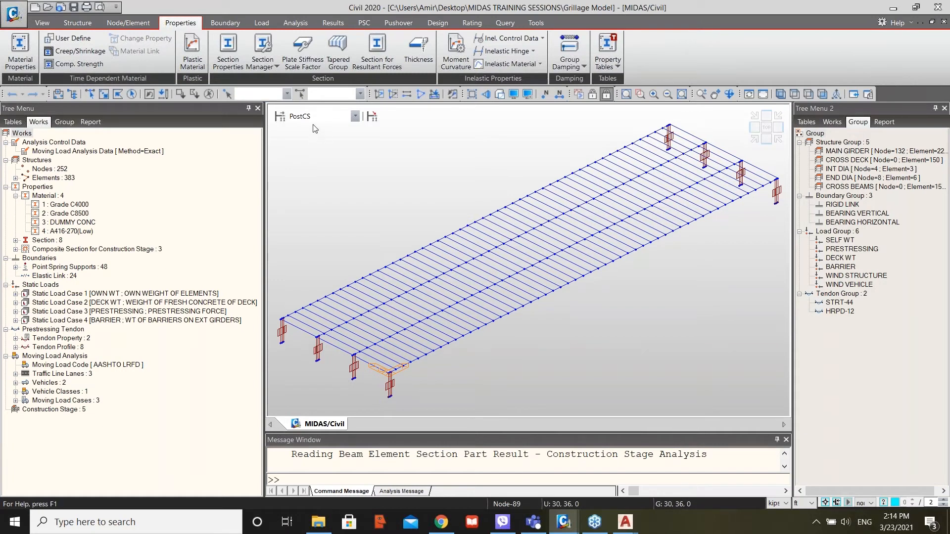
pyautogui.moveTo(404, 258)
pyautogui.moveTo(390, 338)
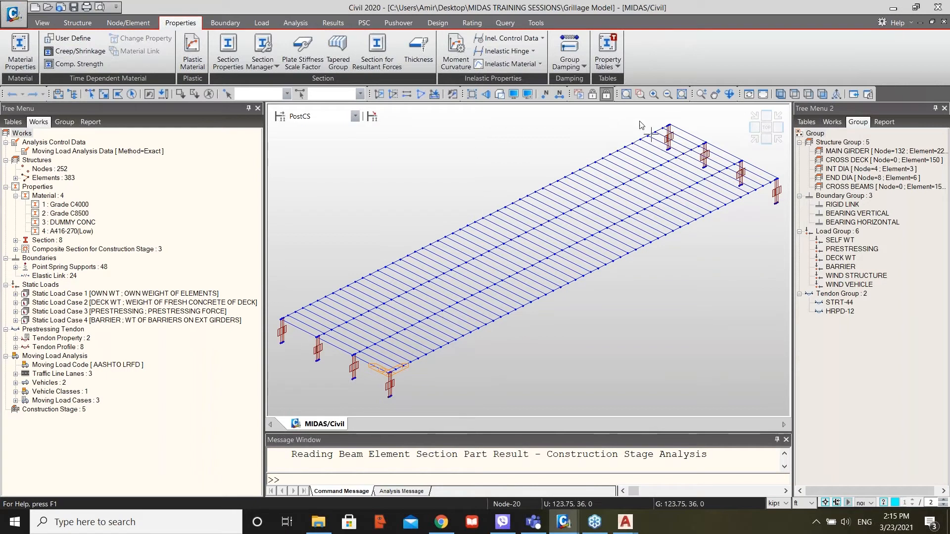
pyautogui.scroll(-1, 518, 243)
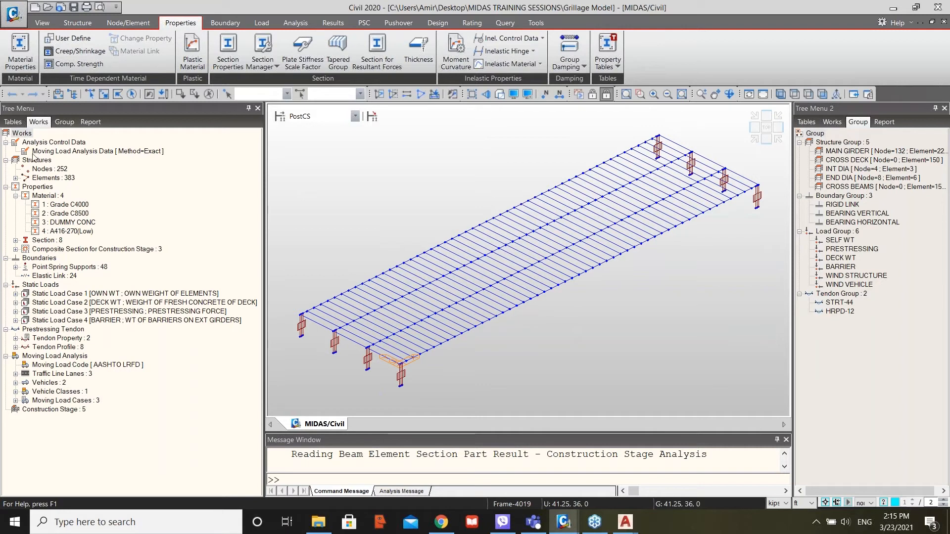
# Expand the element types in the works tree and select all elements made of material Grade C4000.
pyautogui.click(16, 177)
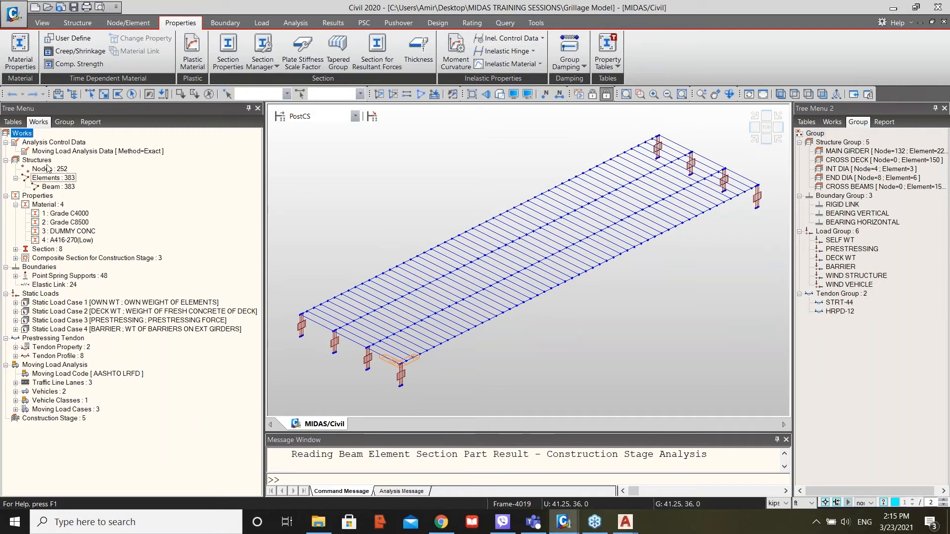
pyautogui.click(50, 187)
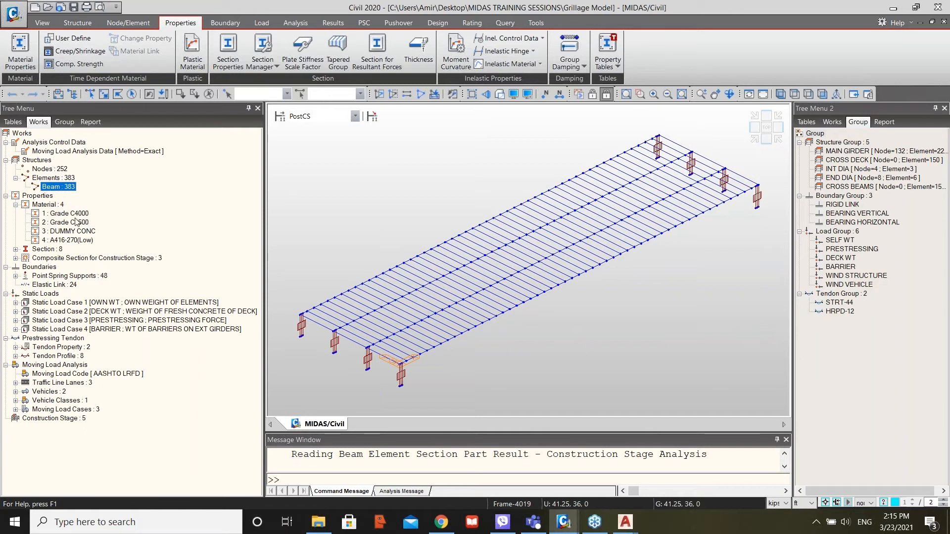
pyautogui.click(50, 205)
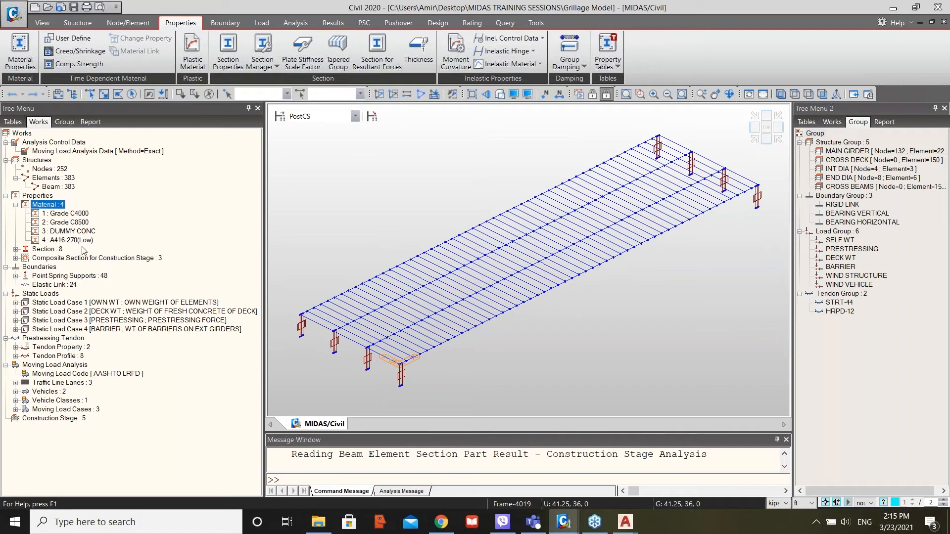
pyautogui.click(73, 215)
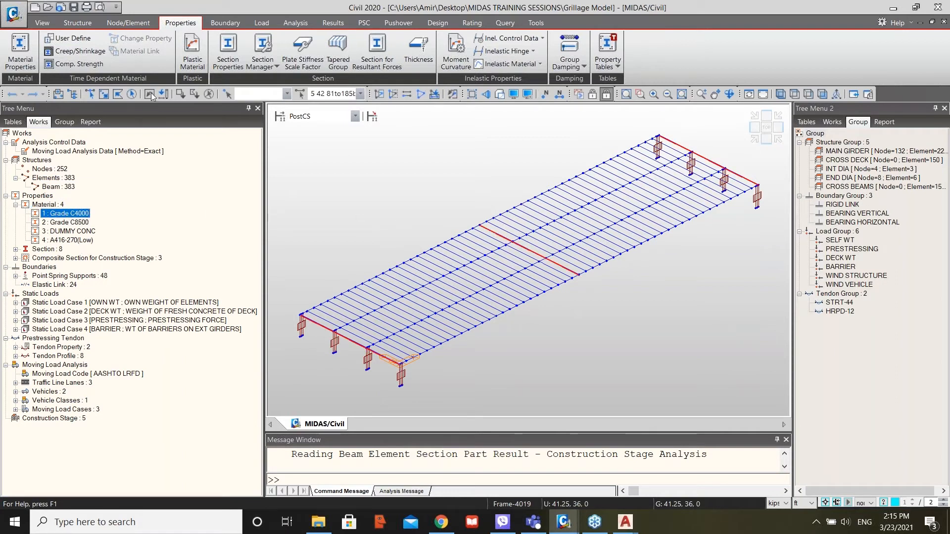
# Bring up the model's list of defined materials and widen its Name column.
pyautogui.click(97, 25)
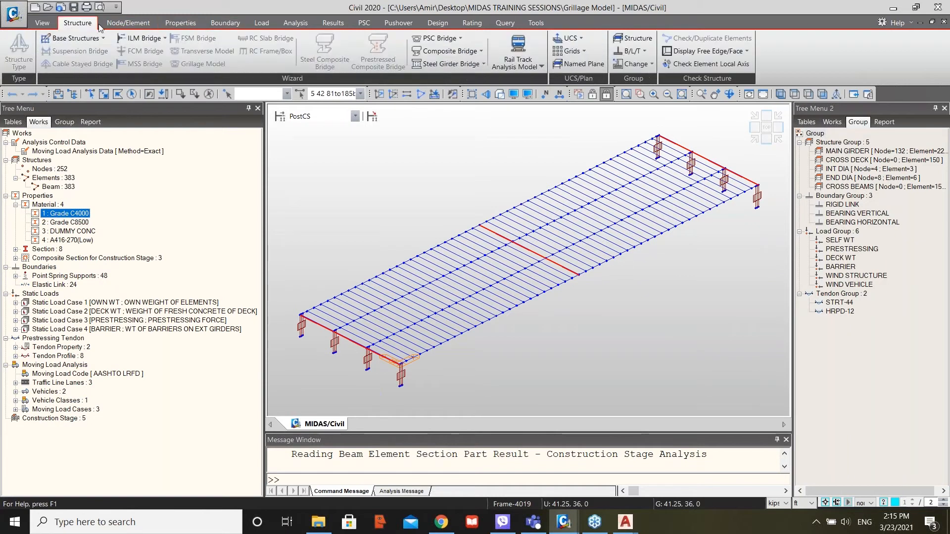
pyautogui.click(128, 23)
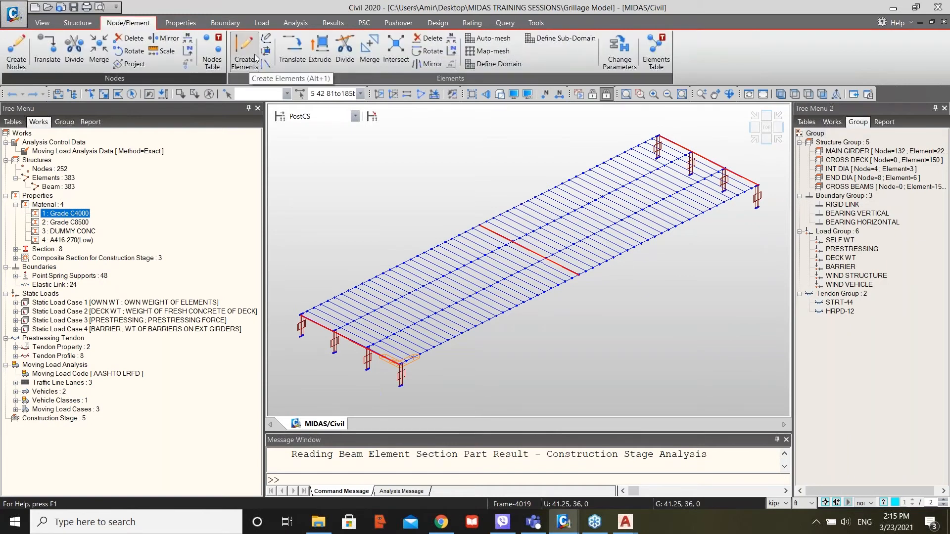
pyautogui.click(192, 23)
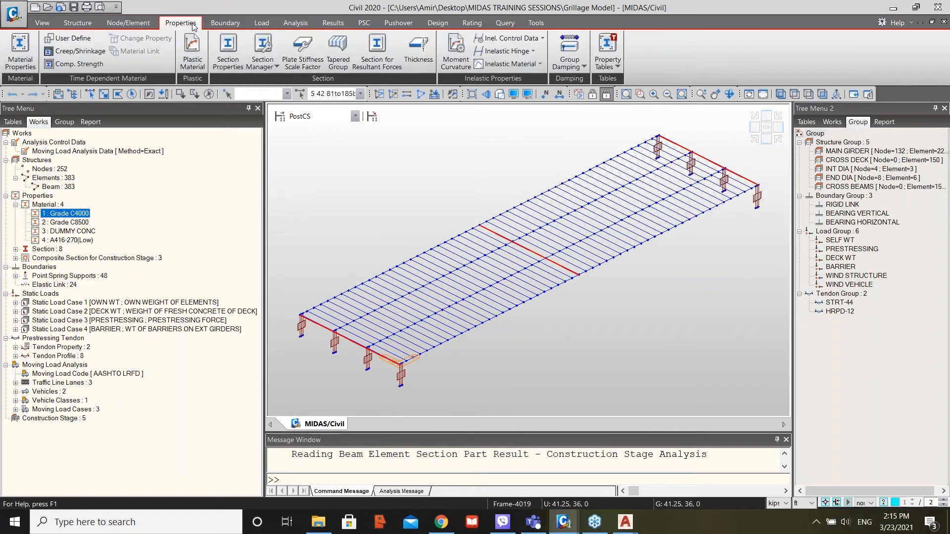
pyautogui.click(224, 51)
pyautogui.click(278, 94)
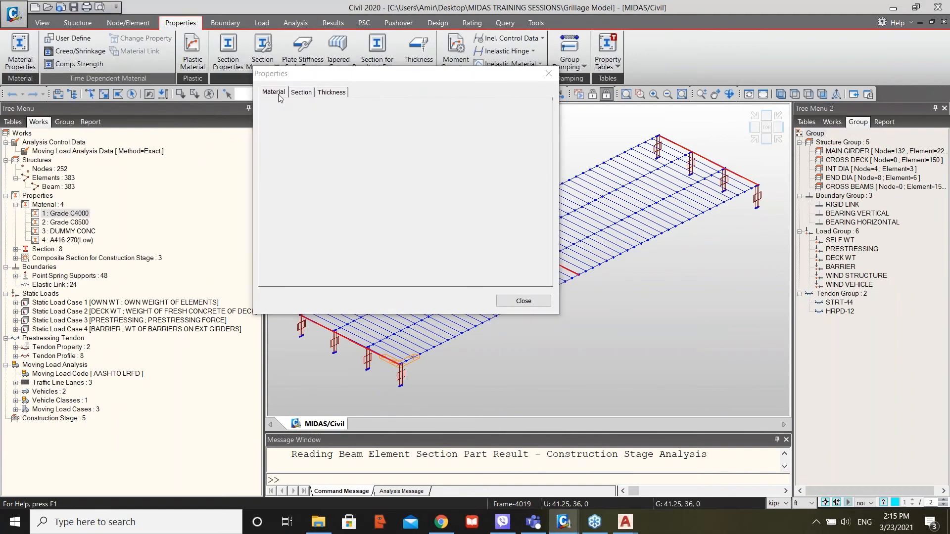
pyautogui.moveTo(317, 112); pyautogui.dragTo(390, 112)
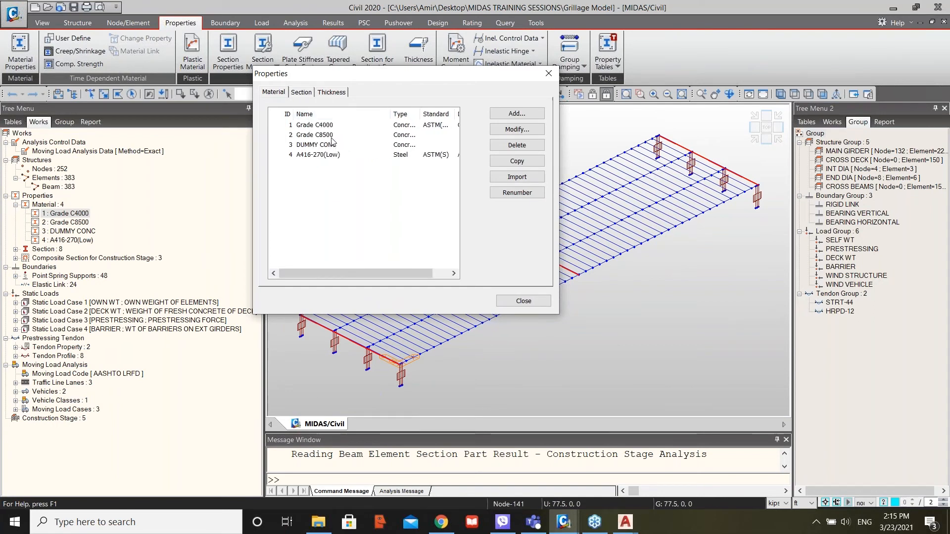
# Inspect the material data of DUMMY CONC, including its weight density, and close it without changing anything.
pyautogui.click(328, 127)
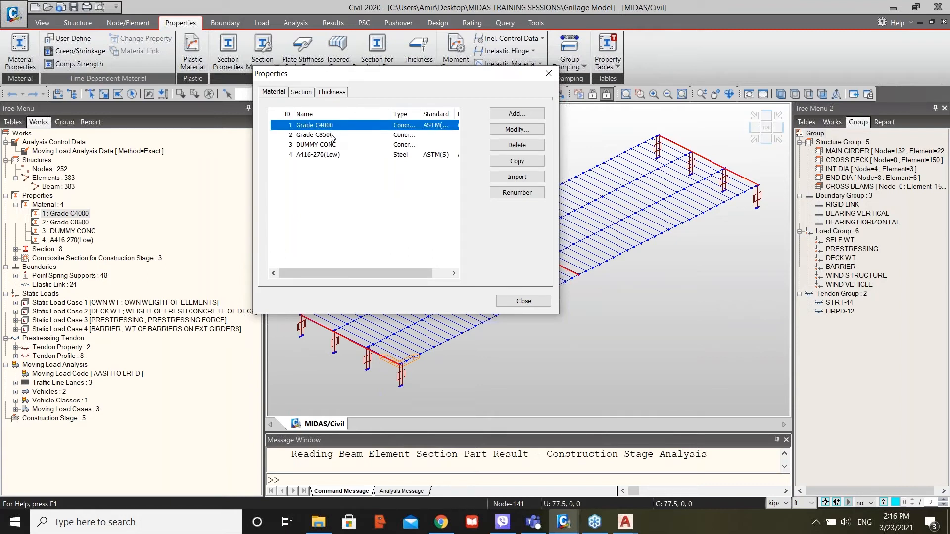
pyautogui.click(334, 145)
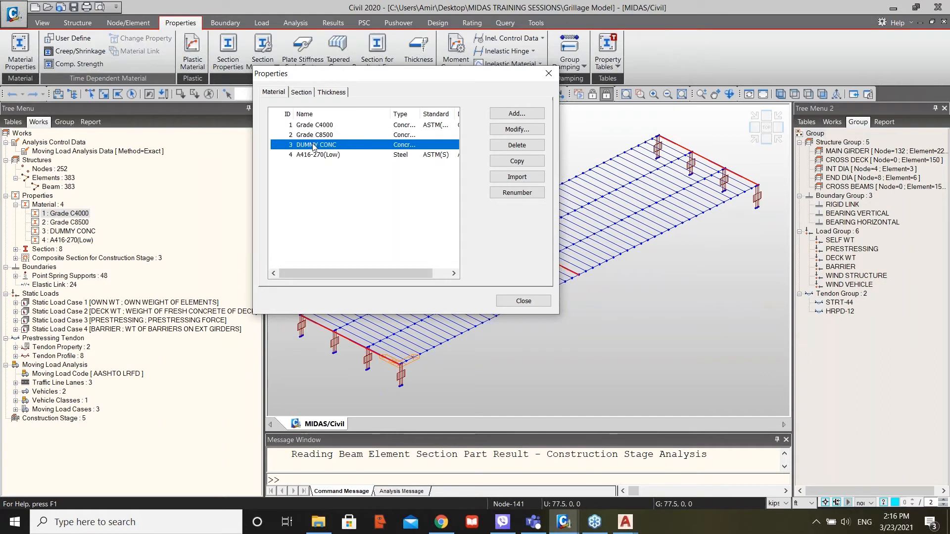
pyautogui.click(510, 130)
pyautogui.doubleClick(359, 146)
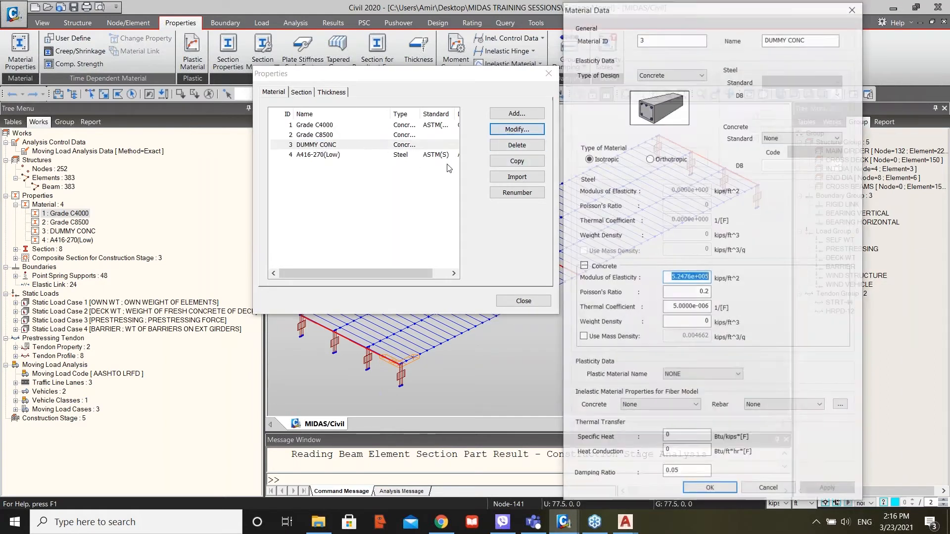
pyautogui.moveTo(614, 10); pyautogui.dragTo(414, 10)
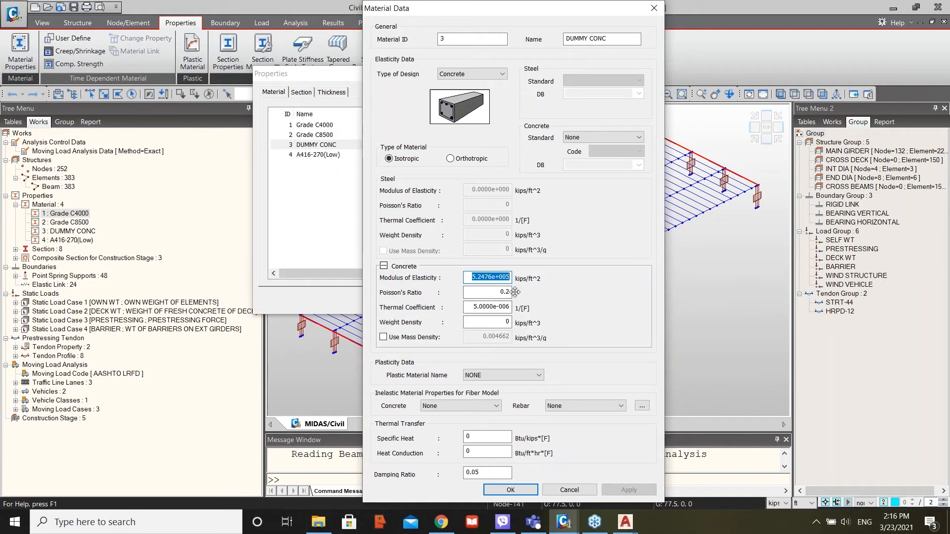
pyautogui.moveTo(502, 322); pyautogui.dragTo(516, 324)
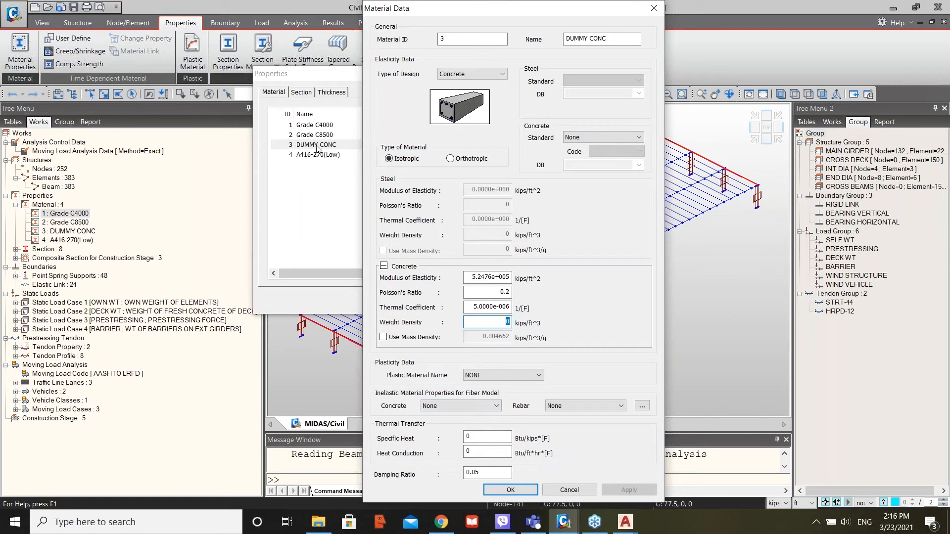
pyautogui.click(521, 489)
pyautogui.click(569, 287)
pyautogui.click(569, 490)
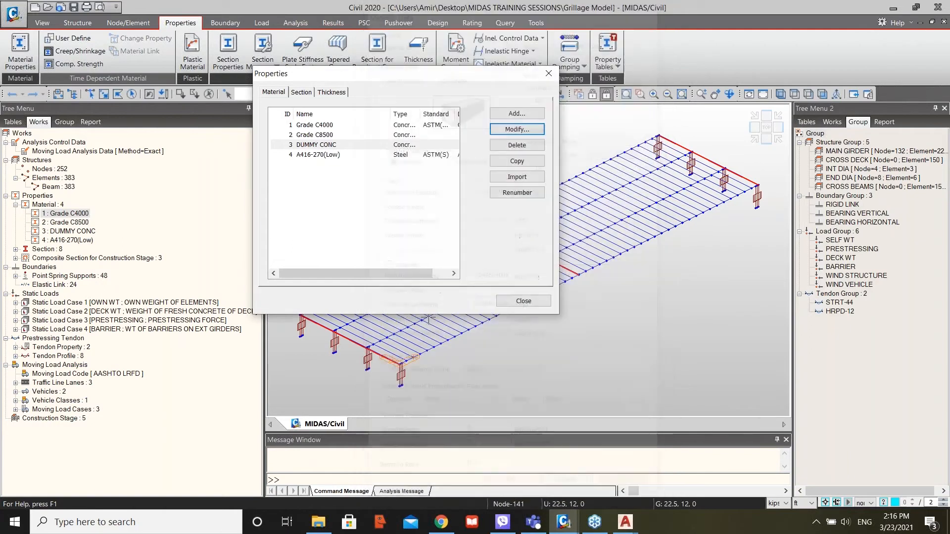
# Inspect the material data of the A416-270(Low) tendon steel, including its standard and database grade, and close the material list.
pyautogui.click(321, 154)
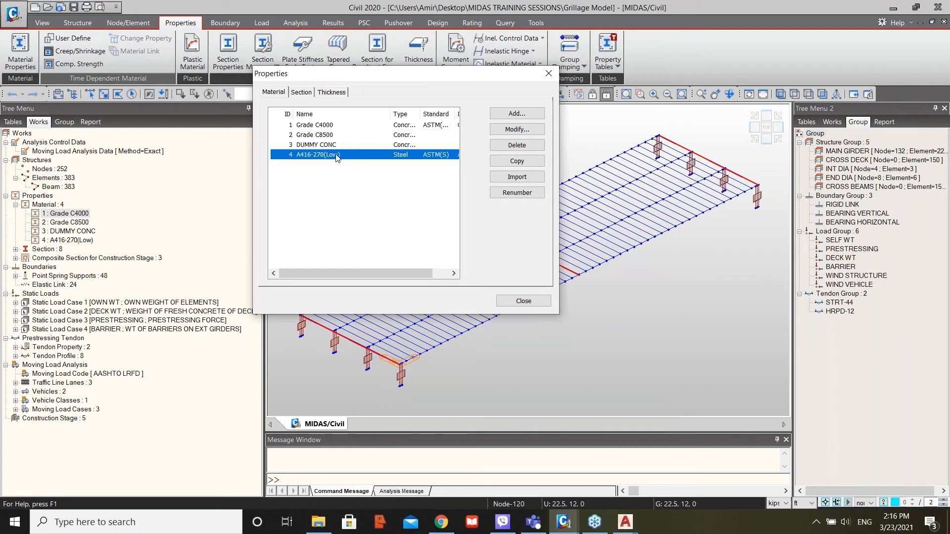
pyautogui.click(523, 133)
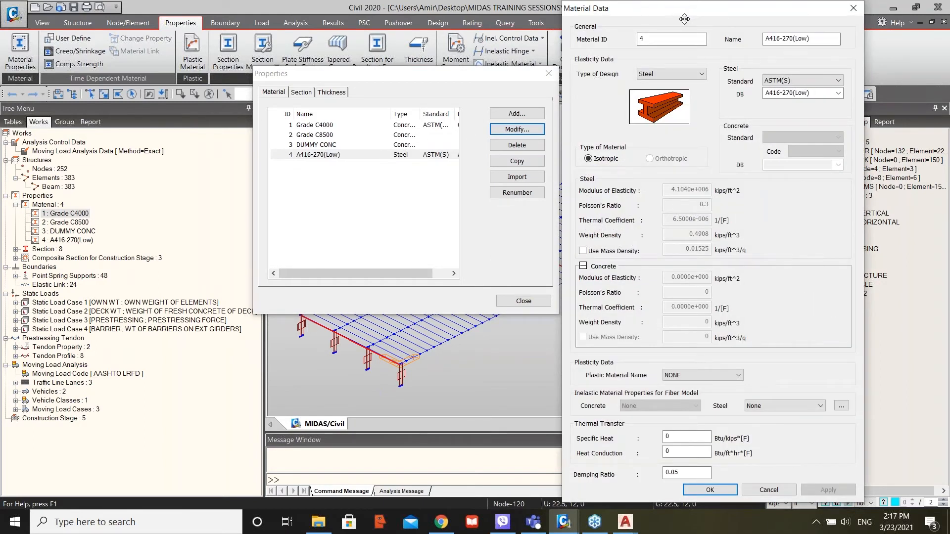
pyautogui.moveTo(685, 19); pyautogui.dragTo(641, 23)
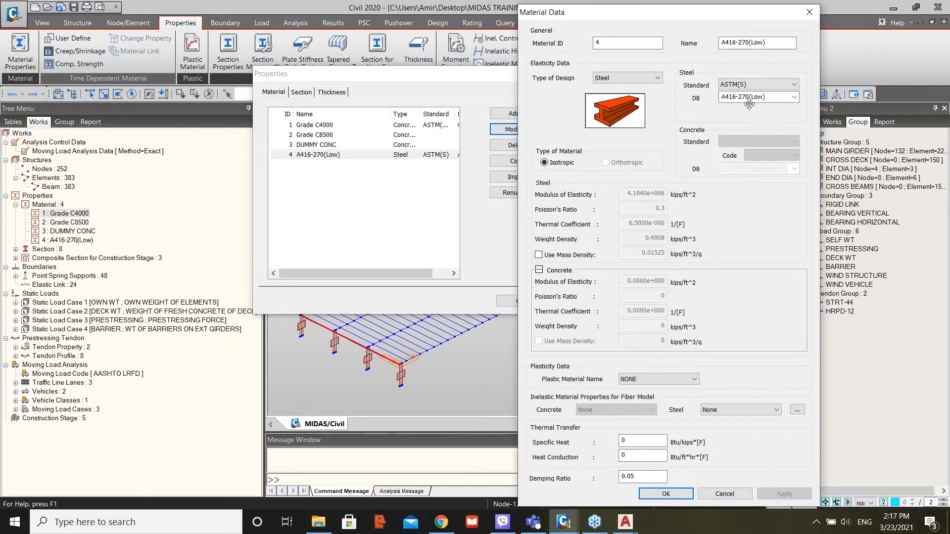
pyautogui.click(684, 498)
pyautogui.click(720, 290)
pyautogui.click(744, 495)
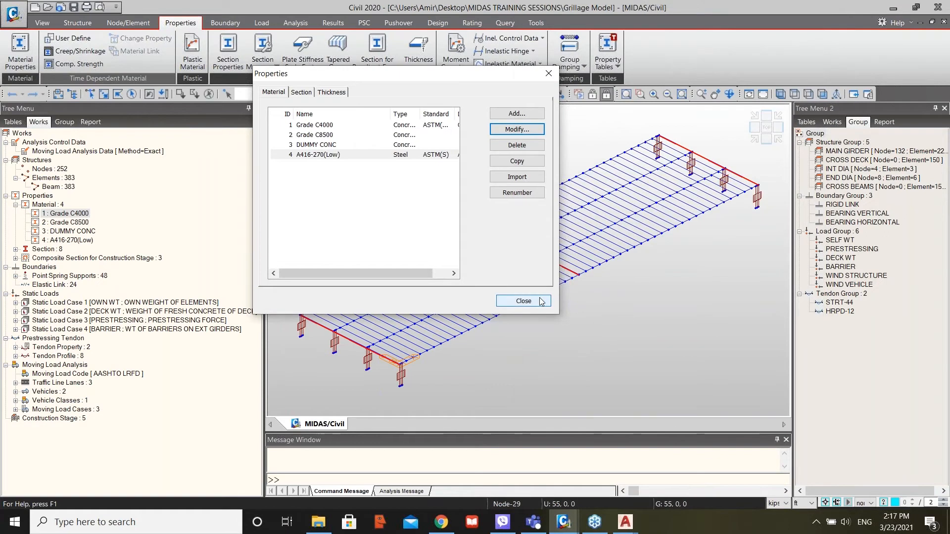
pyautogui.click(523, 301)
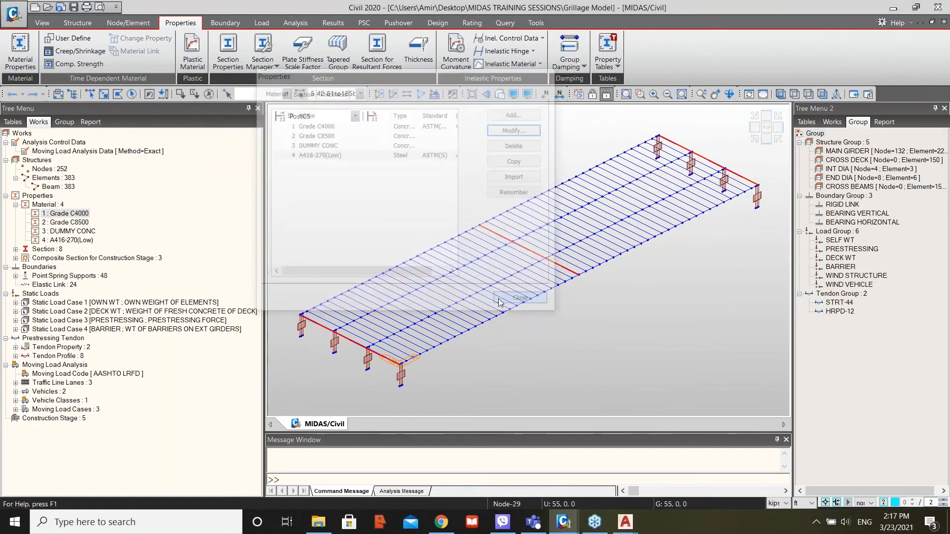
# Expand the section list in the works tree and look over the INT DIA, EXT DIA and BT-78 entries.
pyautogui.click(15, 248)
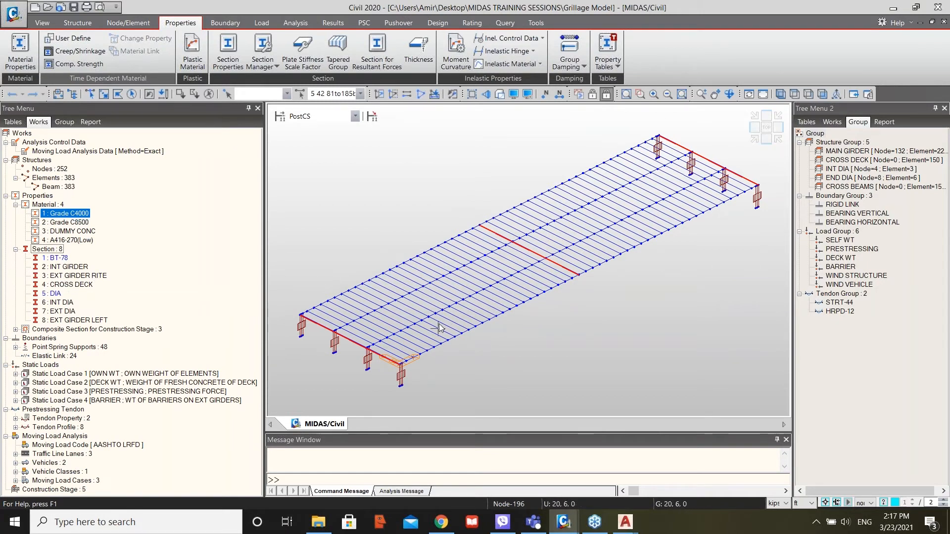
pyautogui.click(69, 302)
pyautogui.click(61, 312)
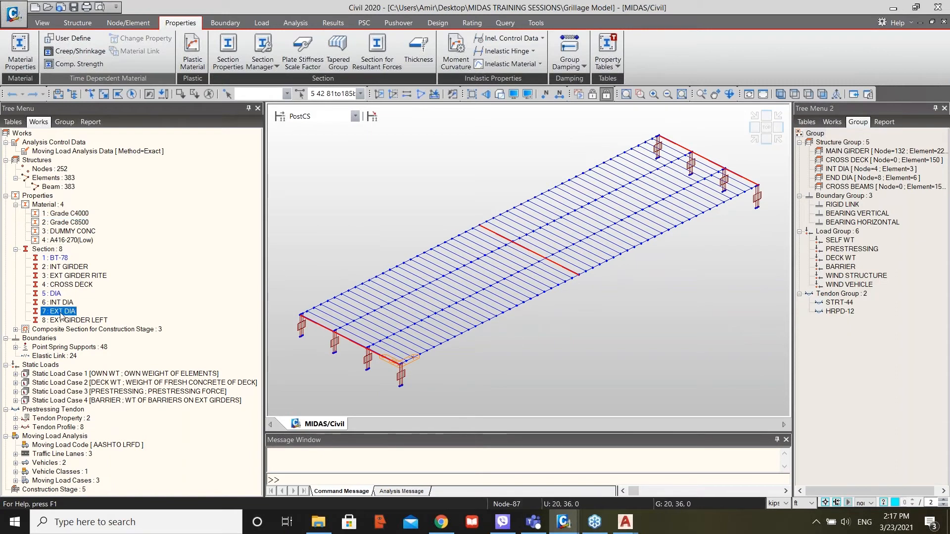
pyautogui.click(59, 259)
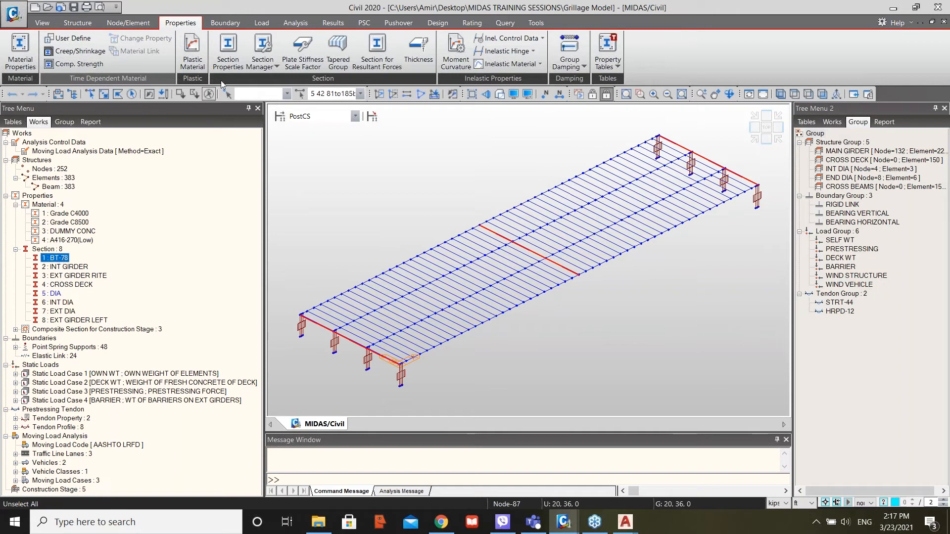
# Start a new value-defined section with the Box shape and examine its size and section property fields.
pyautogui.click(227, 50)
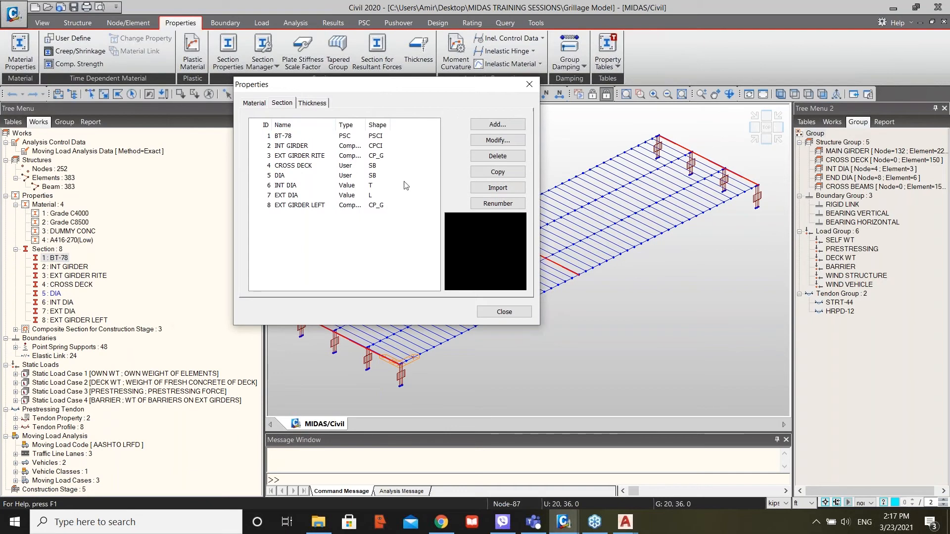
pyautogui.click(493, 127)
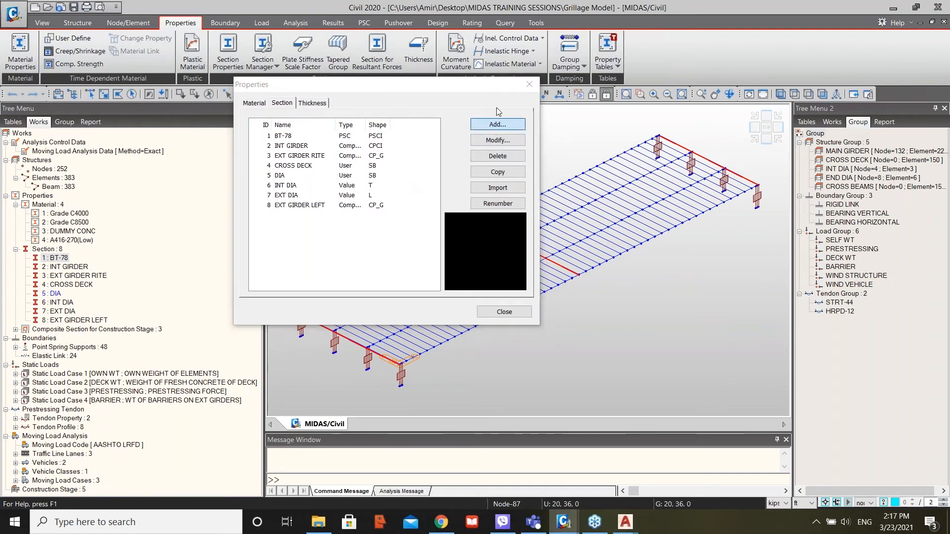
pyautogui.moveTo(389, 97); pyautogui.dragTo(471, 47)
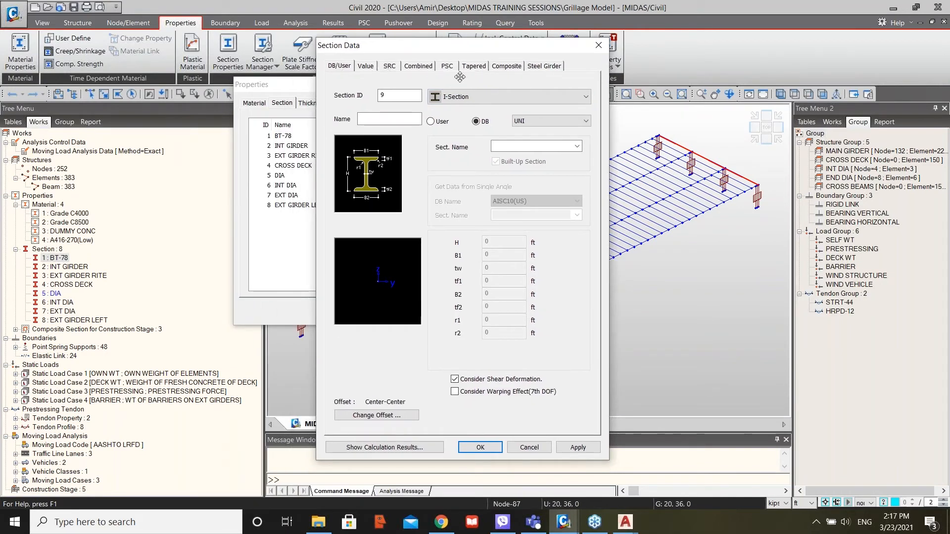
pyautogui.click(366, 66)
pyautogui.click(453, 97)
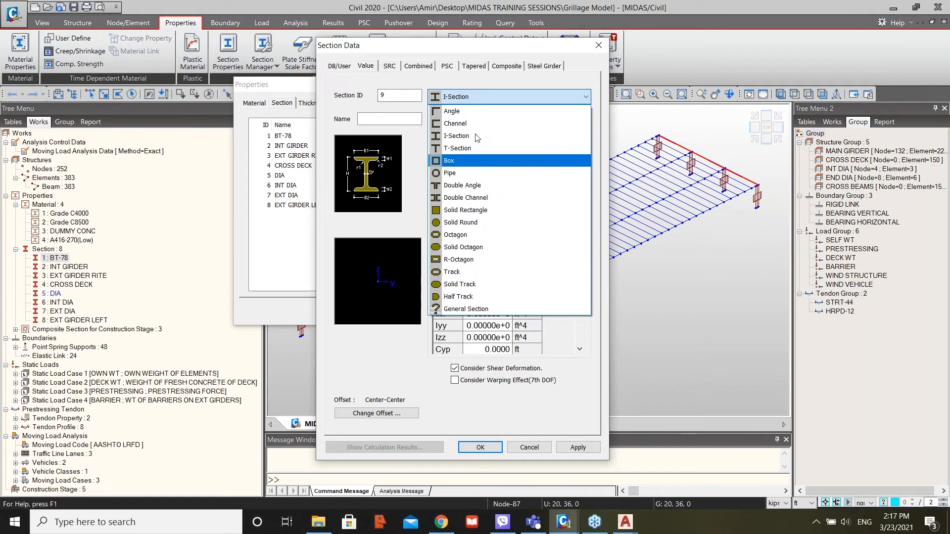
pyautogui.click(500, 160)
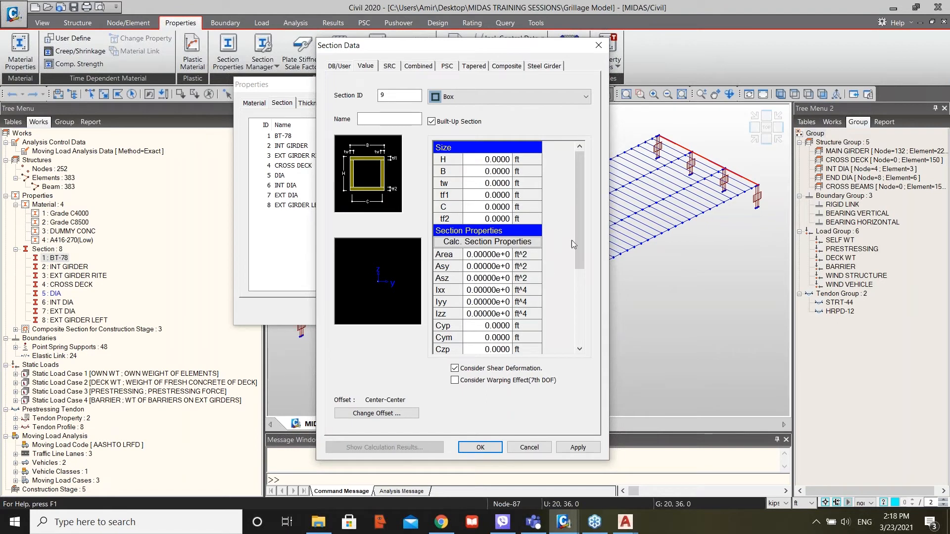
pyautogui.scroll(-6, 581, 242)
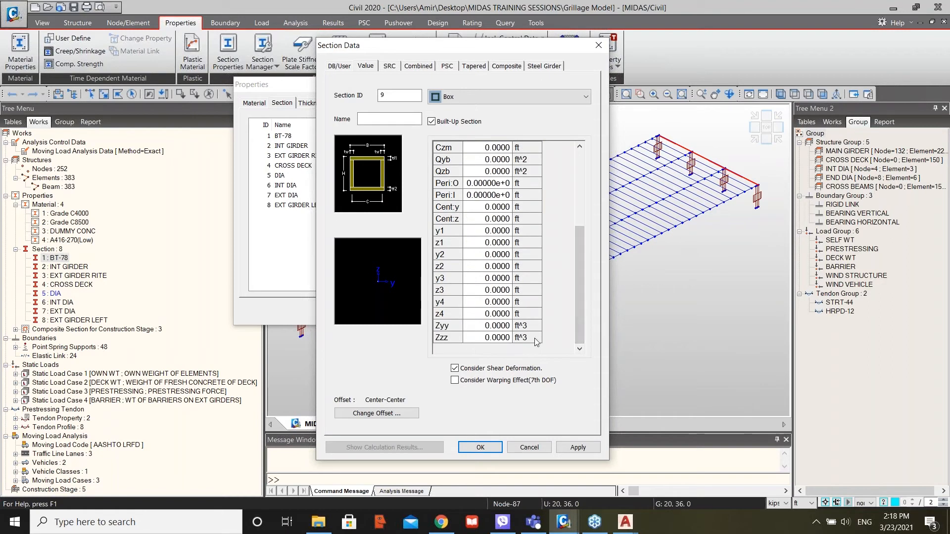
pyautogui.scroll(6, 536, 342)
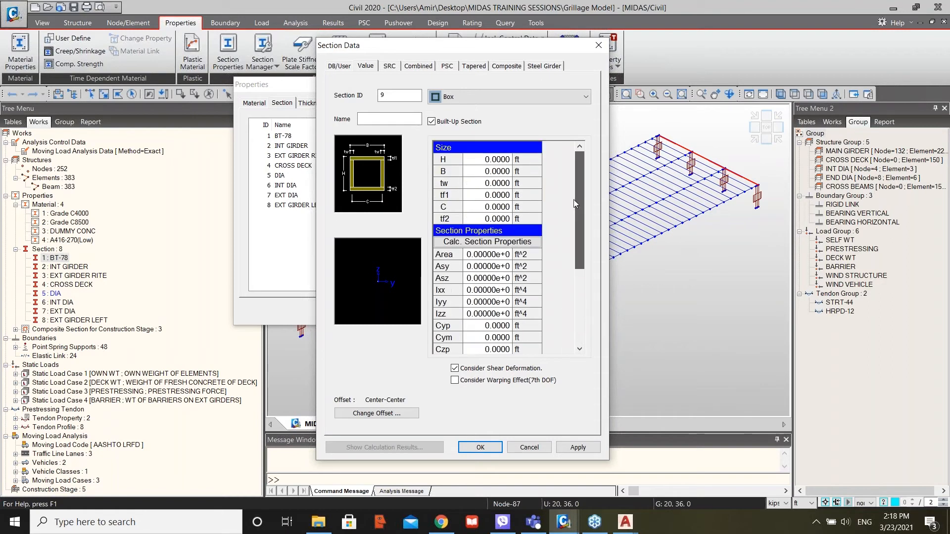
# Examine the SRC section input fields for the Rect-Box-Open shape and close the section dialogs without adding anything.
pyautogui.click(391, 66)
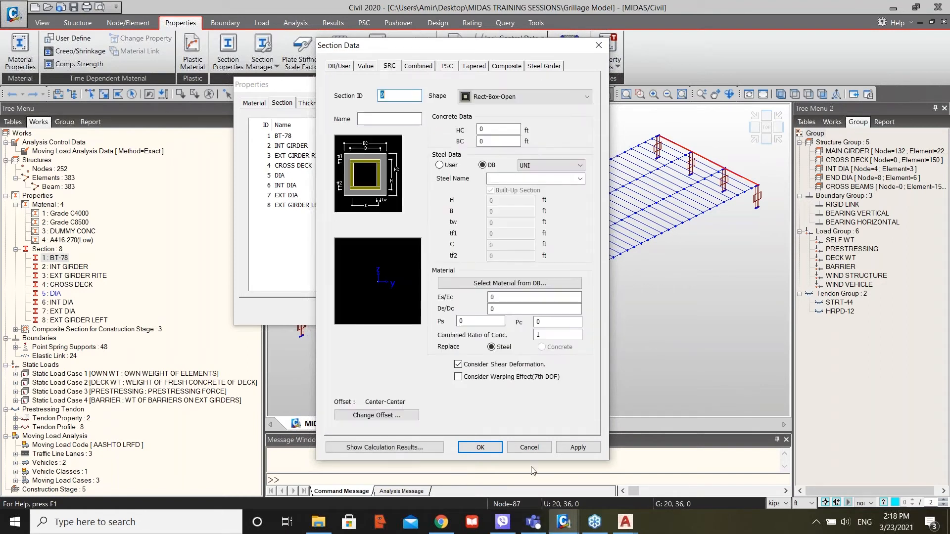
pyautogui.click(529, 448)
pyautogui.click(500, 313)
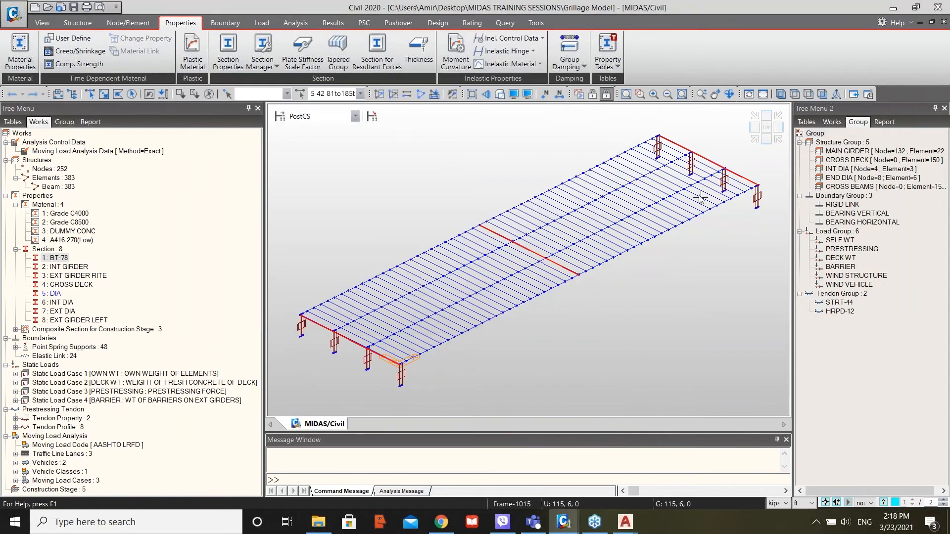
# Show the bridge in cross-section view with hidden surfaces and deactivate the INT DIA and END DIA structure groups.
pyautogui.click(754, 128)
pyautogui.click(500, 94)
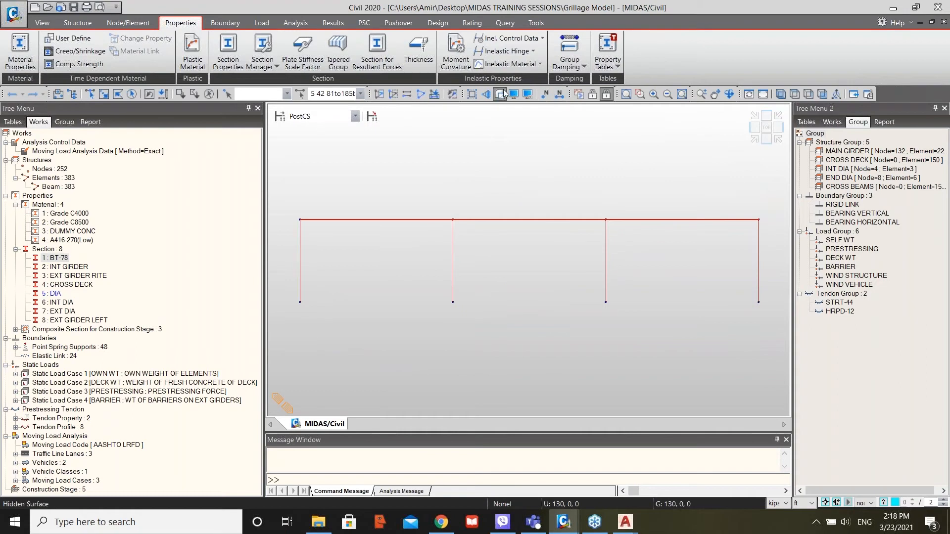
pyautogui.click(830, 170)
pyautogui.keyDown('ctrl'); pyautogui.click(838, 179); pyautogui.keyUp('ctrl')
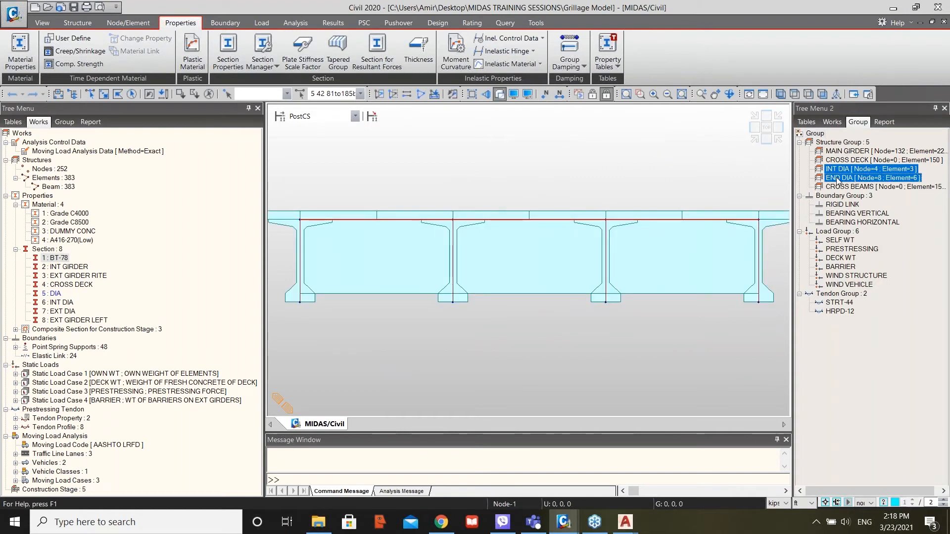
pyautogui.rightClick(838, 180)
pyautogui.click(875, 253)
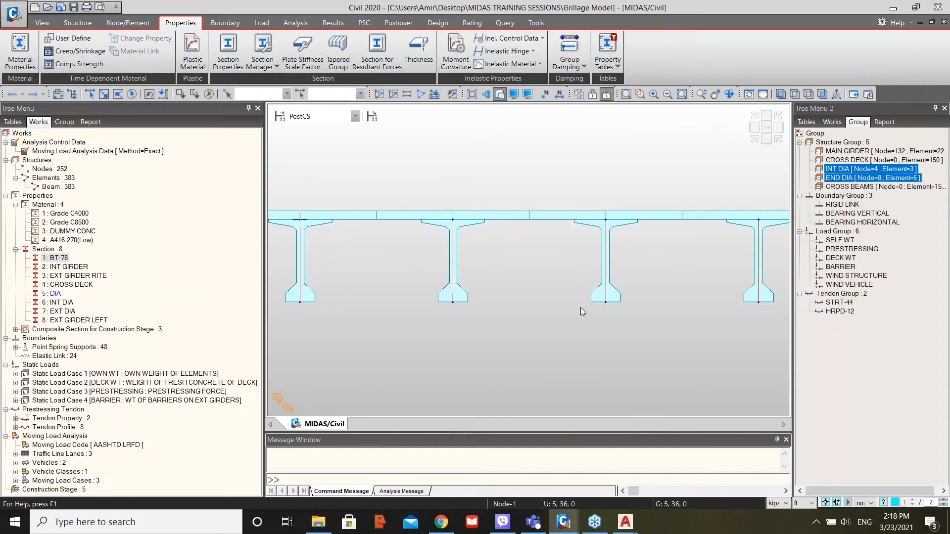
pyautogui.scroll(-2, 552, 267)
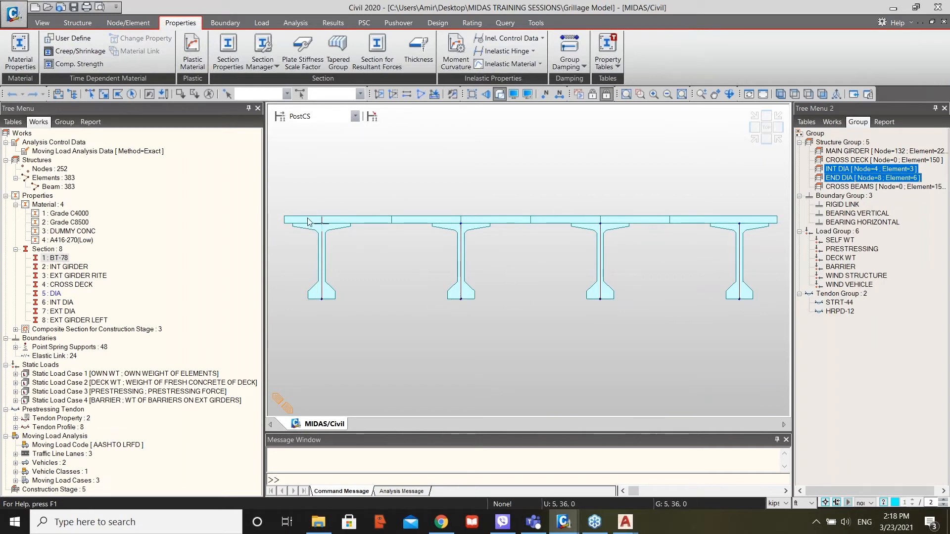
# Inspect the section data of BT-78, including its PSC-I dimensions, and close it without changing anything.
pyautogui.rightClick(57, 265)
pyautogui.click(58, 259)
pyautogui.rightClick(59, 259)
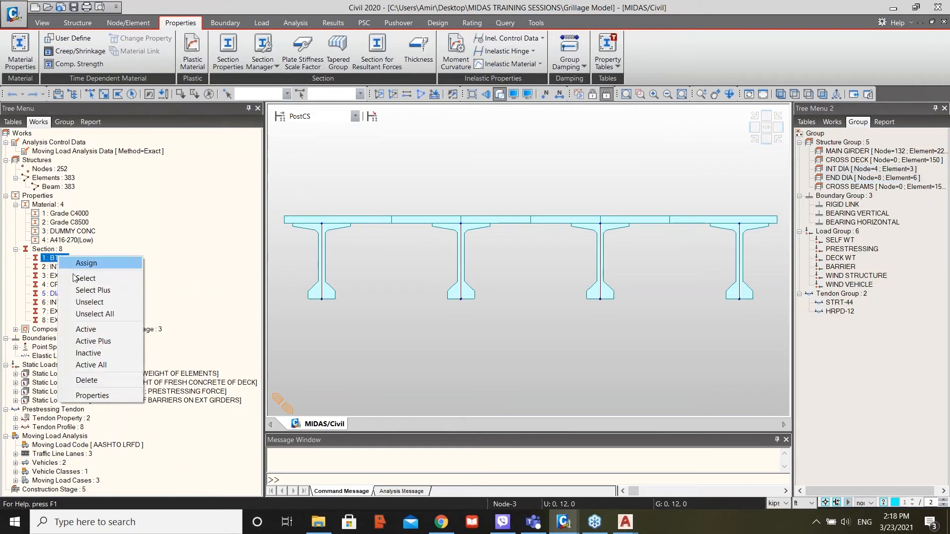
pyautogui.click(111, 397)
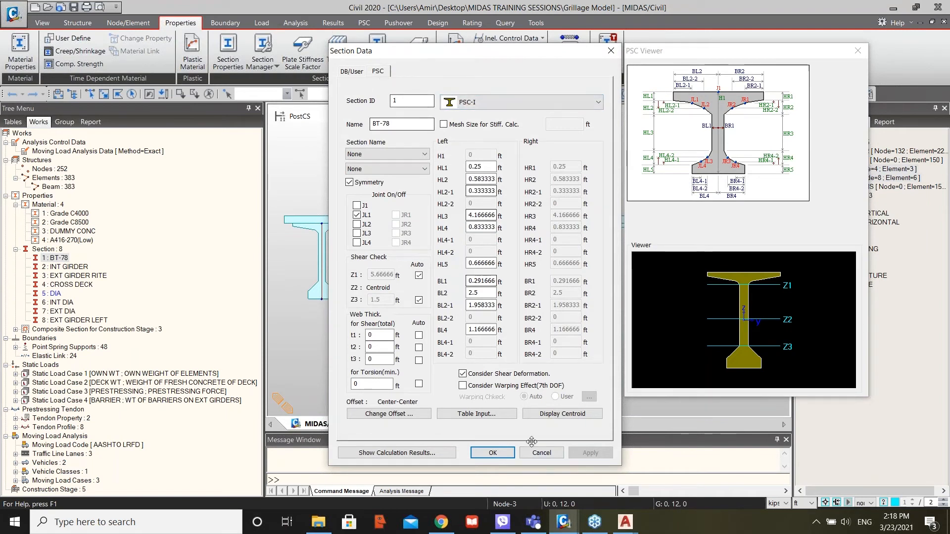
pyautogui.click(542, 453)
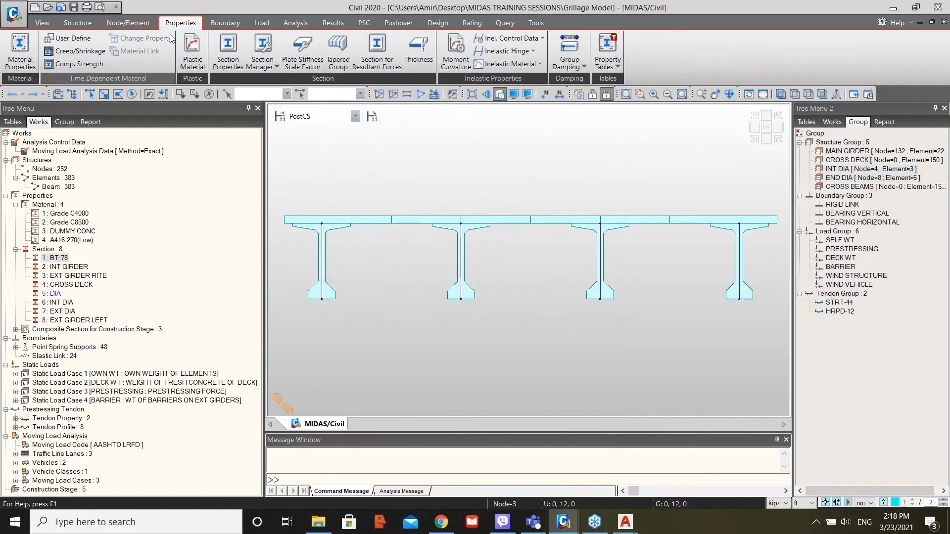
# Start a new PSC section with the PSC-I shape, examine its dimension fields and cancel it.
pyautogui.click(236, 57)
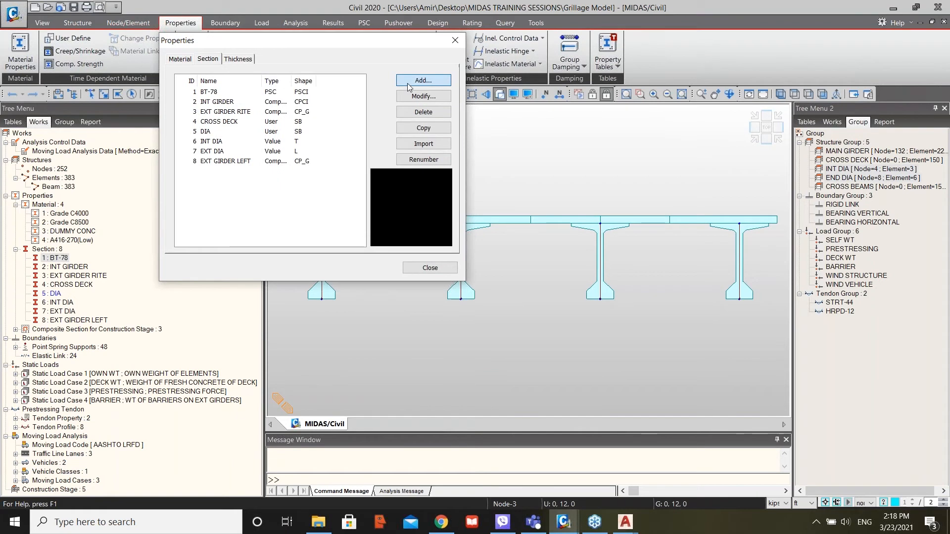
pyautogui.click(408, 82)
pyautogui.click(291, 113)
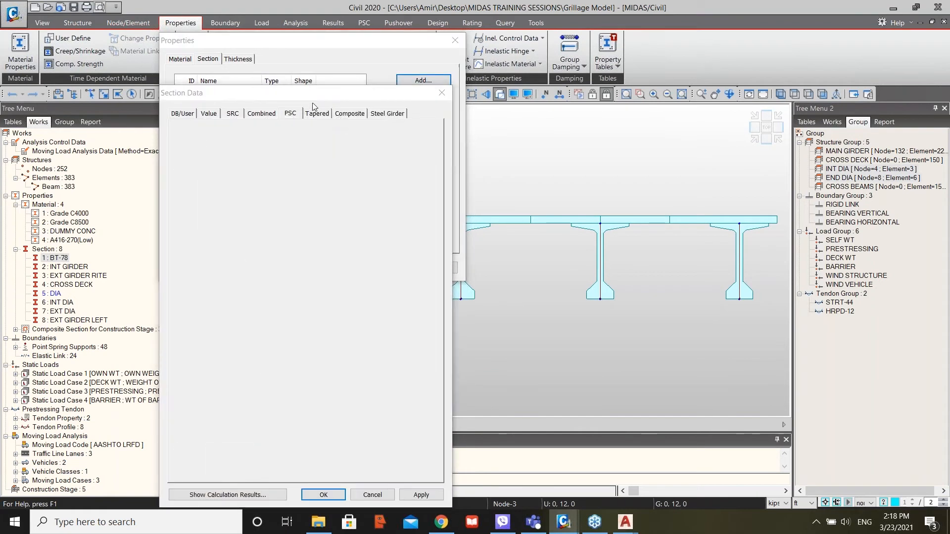
pyautogui.click(346, 146)
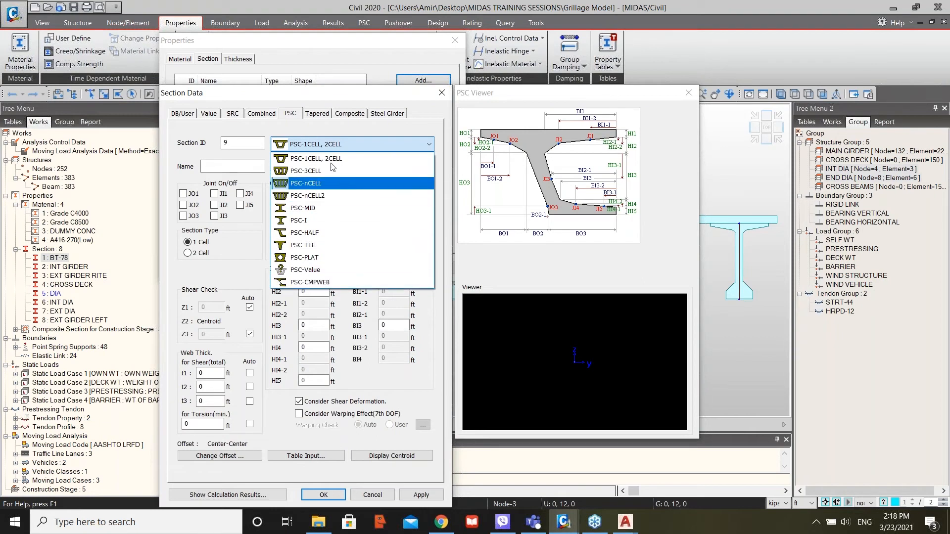
pyautogui.click(305, 222)
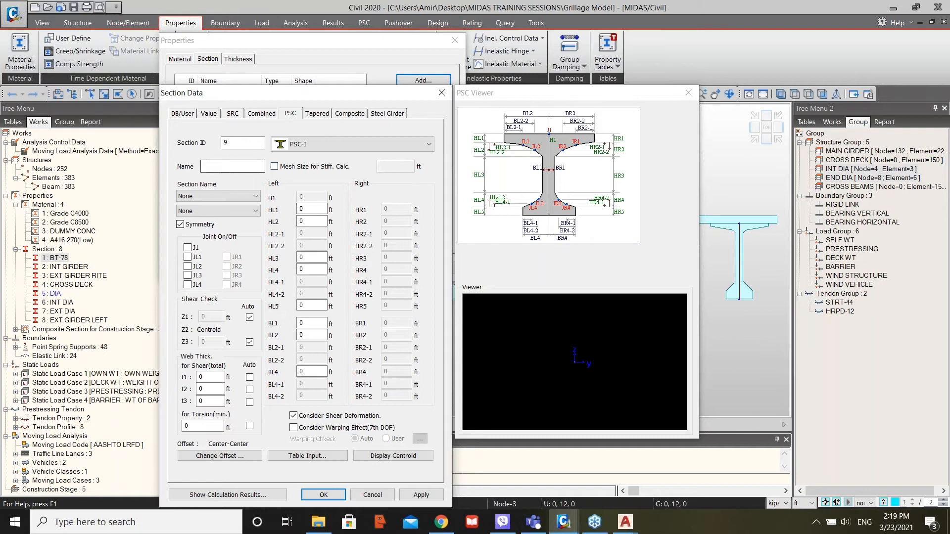
pyautogui.click(372, 495)
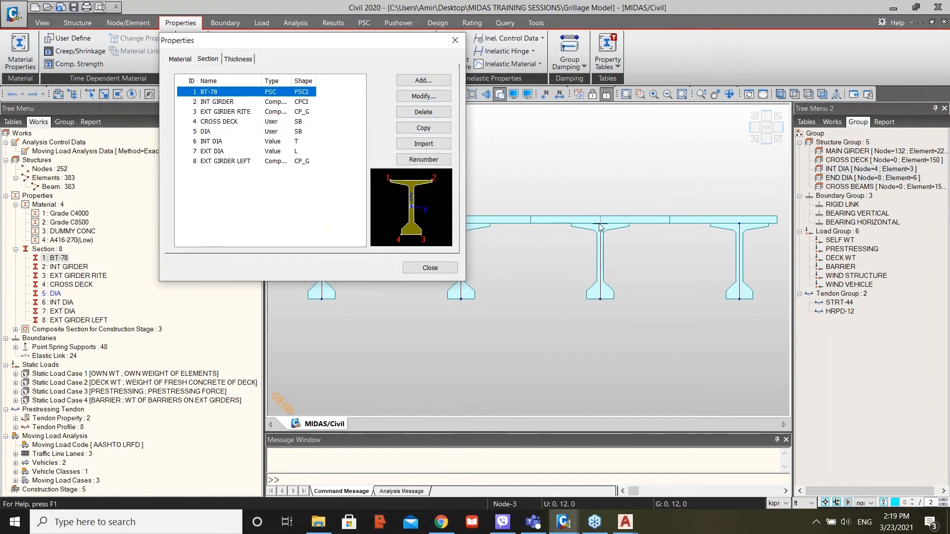
# Inspect the composite section data of INT GIRDER, including its slab, girder and material values, and close it unchanged.
pyautogui.click(218, 103)
pyautogui.moveTo(291, 42); pyautogui.dragTo(188, 65)
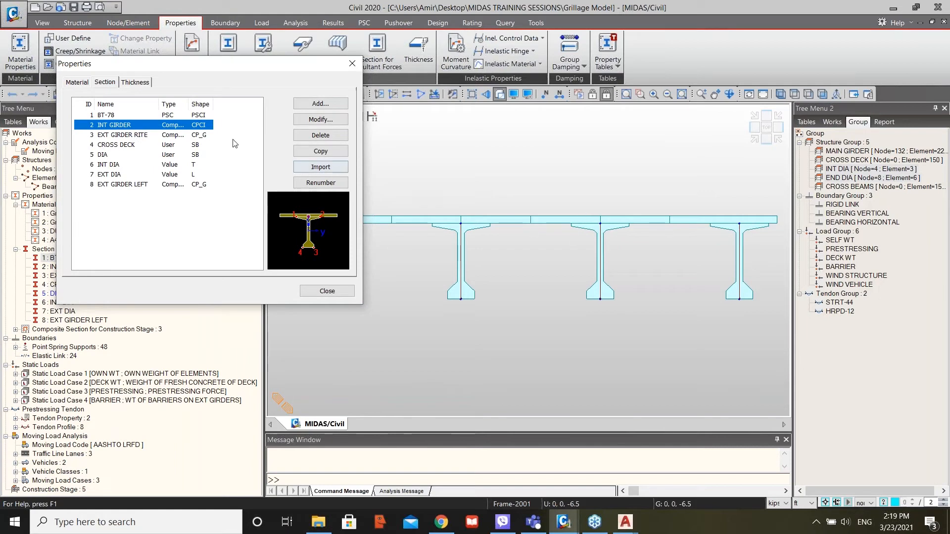
pyautogui.moveTo(230, 73); pyautogui.dragTo(166, 89)
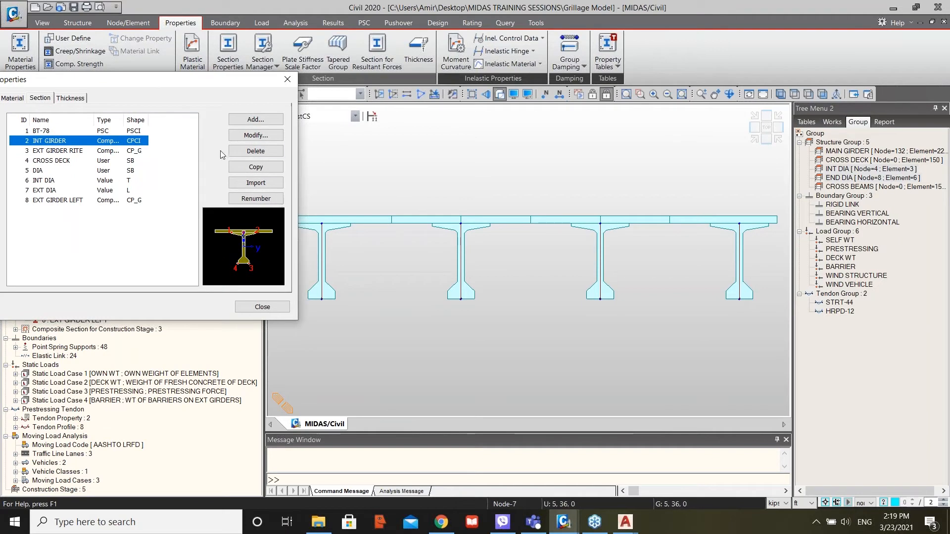
pyautogui.click(255, 135)
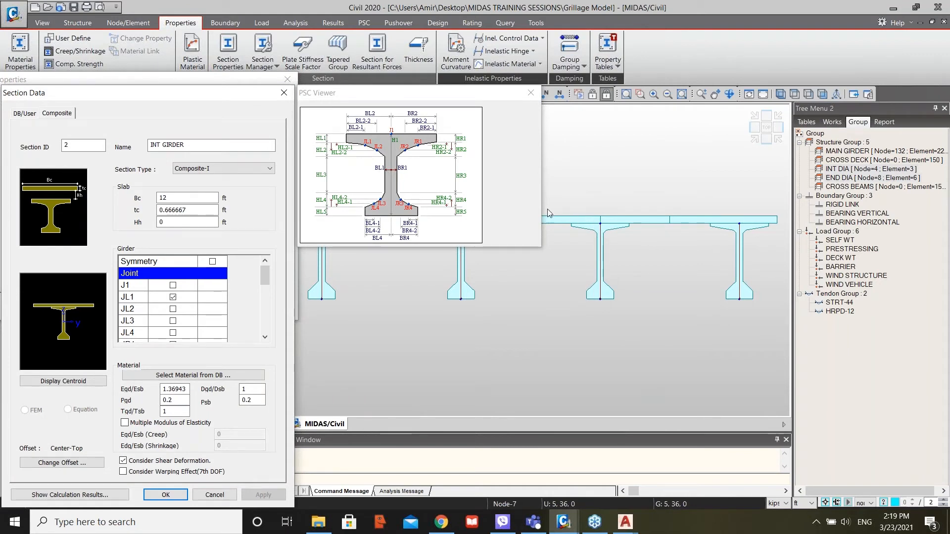
pyautogui.moveTo(240, 93); pyautogui.dragTo(444, 109)
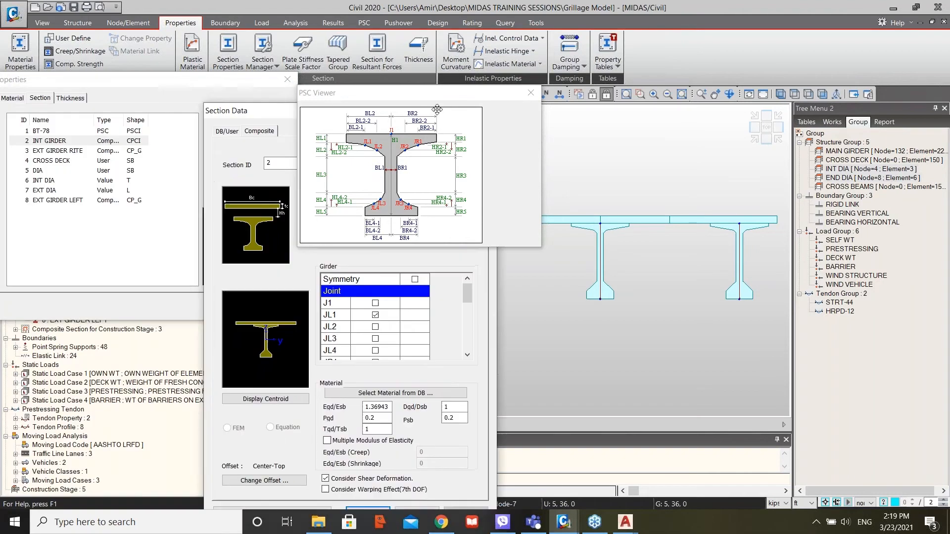
pyautogui.click(530, 94)
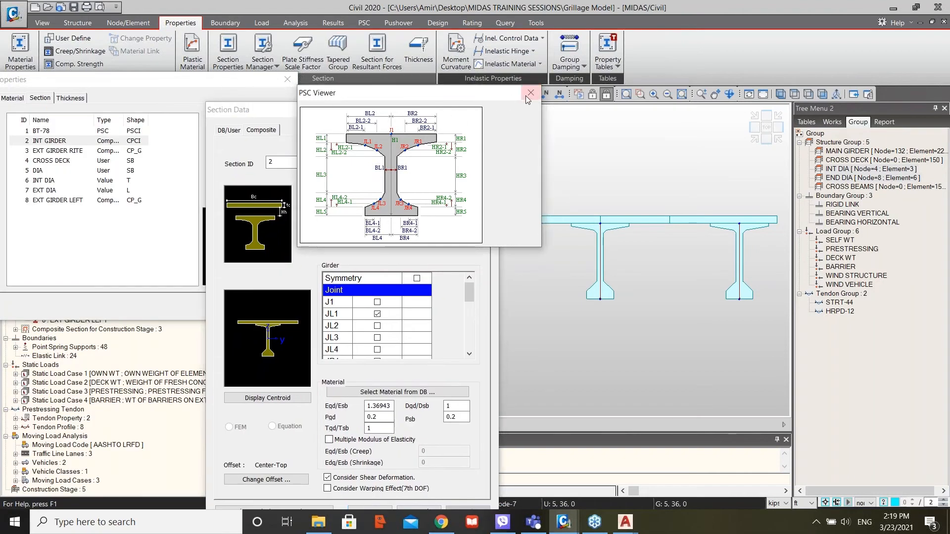
pyautogui.moveTo(256, 112); pyautogui.dragTo(176, 51)
pyautogui.click(410, 48)
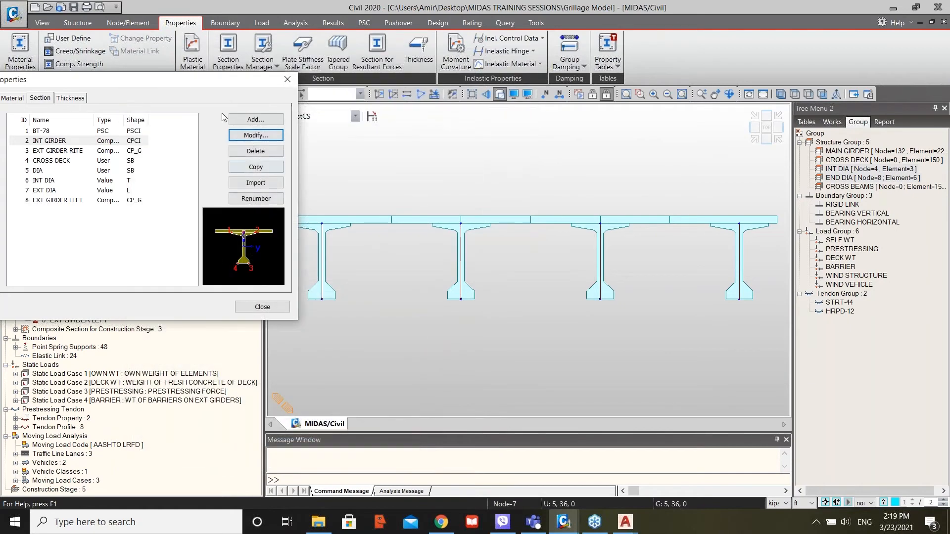
# Start a new composite section of type Composite-I and look through its slab and girder dimension fields.
pyautogui.moveTo(198, 84); pyautogui.dragTo(360, 97)
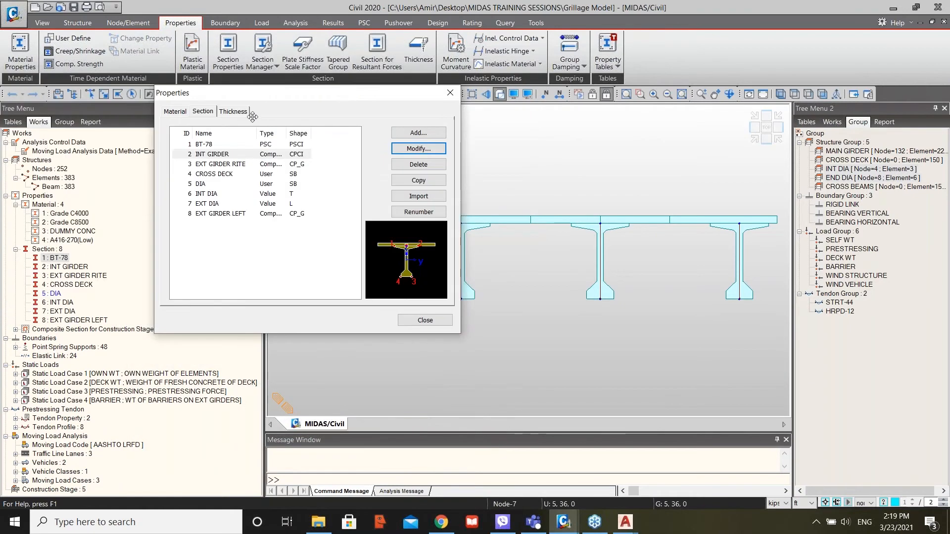
pyautogui.click(418, 134)
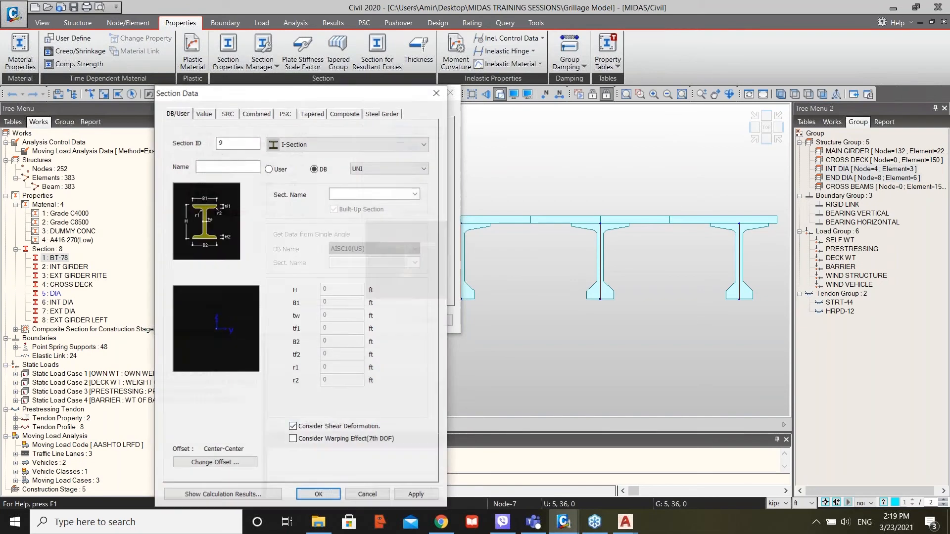
pyautogui.click(344, 114)
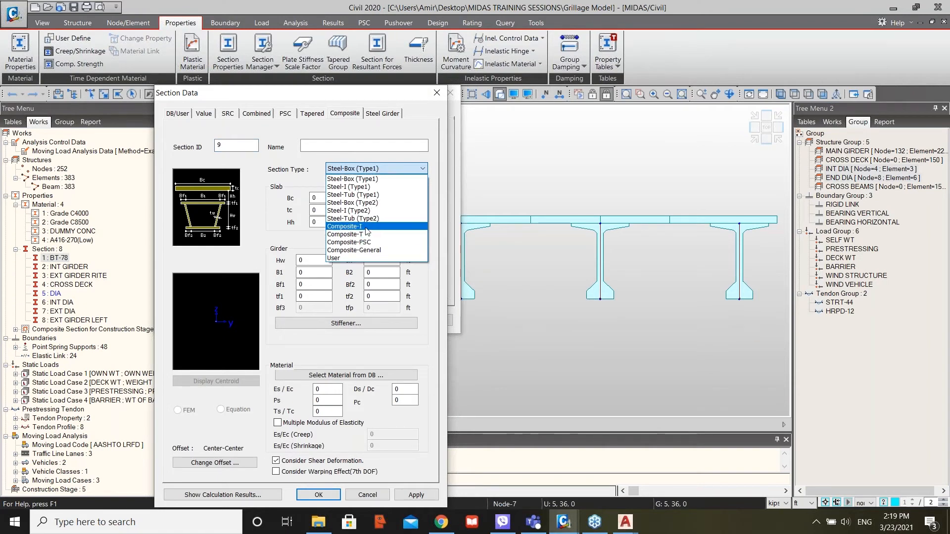
pyautogui.click(367, 227)
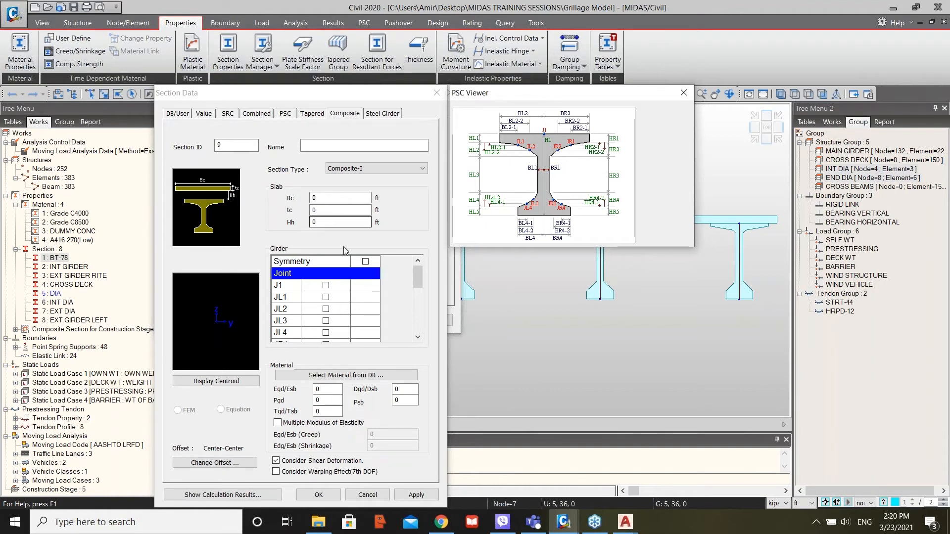
pyautogui.scroll(-3, 331, 286)
pyautogui.scroll(-2, 330, 286)
pyautogui.scroll(1, 334, 302)
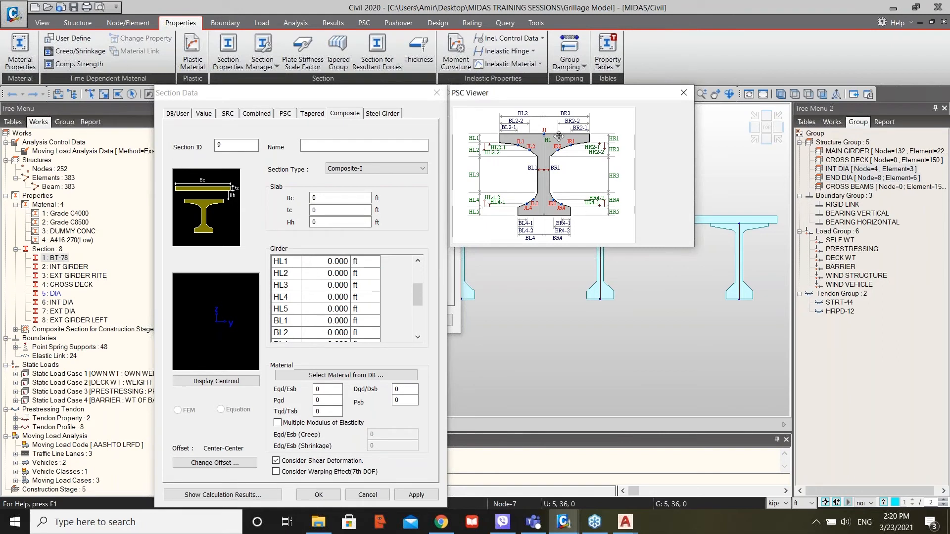
pyautogui.scroll(-2, 281, 333)
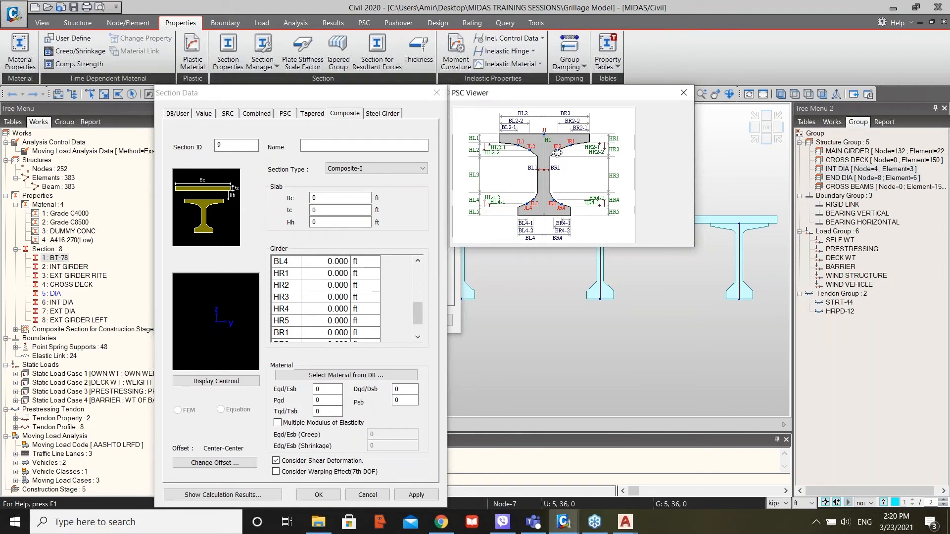
pyautogui.scroll(-1, 334, 290)
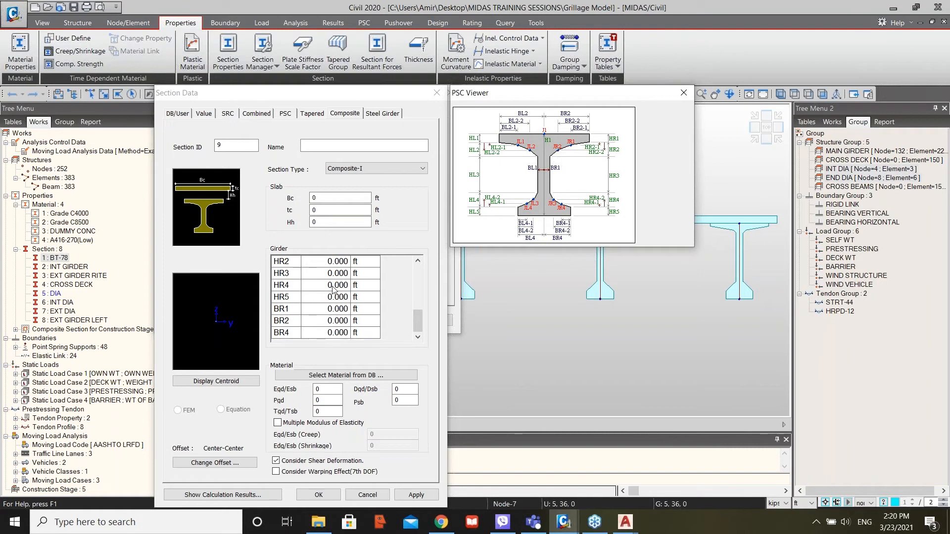
# Switch the new composite section to type Composite-T and examine its girder shape diagram.
pyautogui.moveTo(317, 98); pyautogui.dragTo(376, 88)
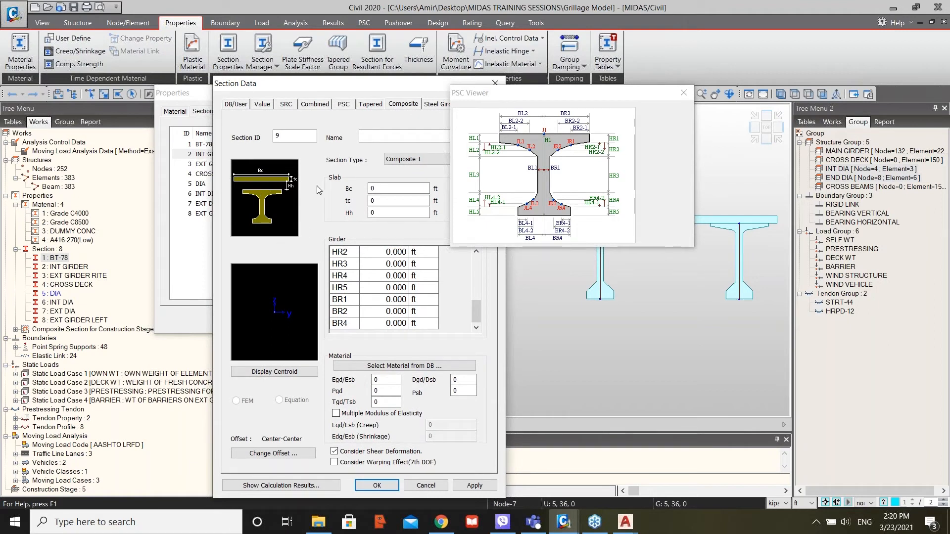
pyautogui.moveTo(389, 83); pyautogui.dragTo(315, 43)
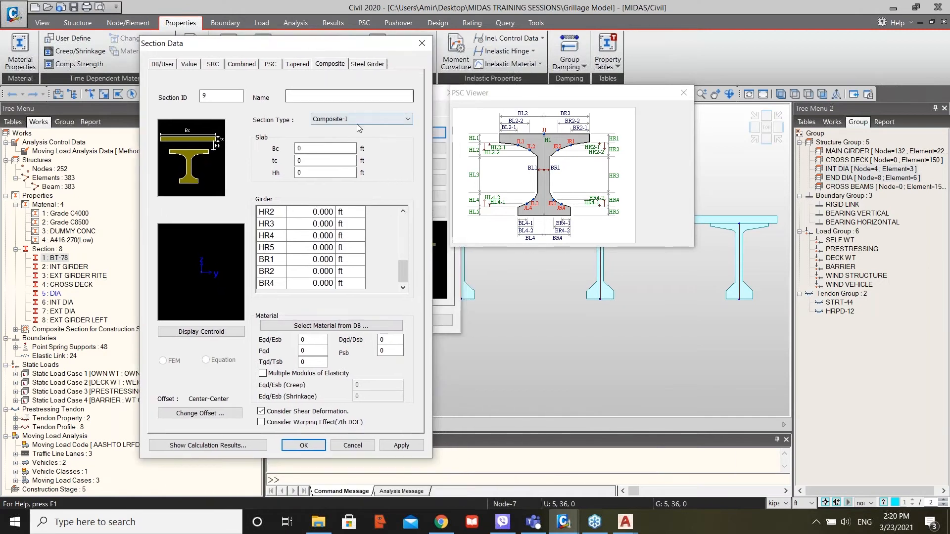
pyautogui.click(360, 122)
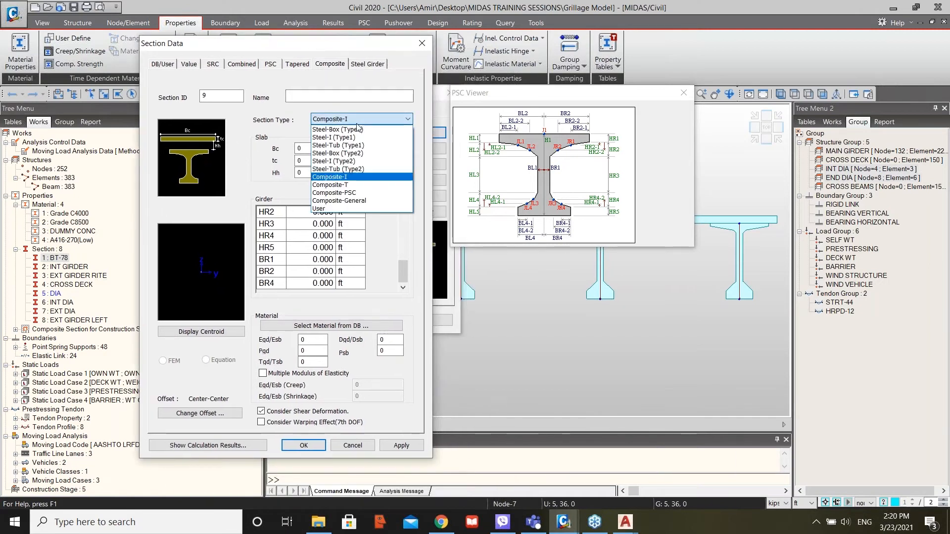
pyautogui.click(353, 185)
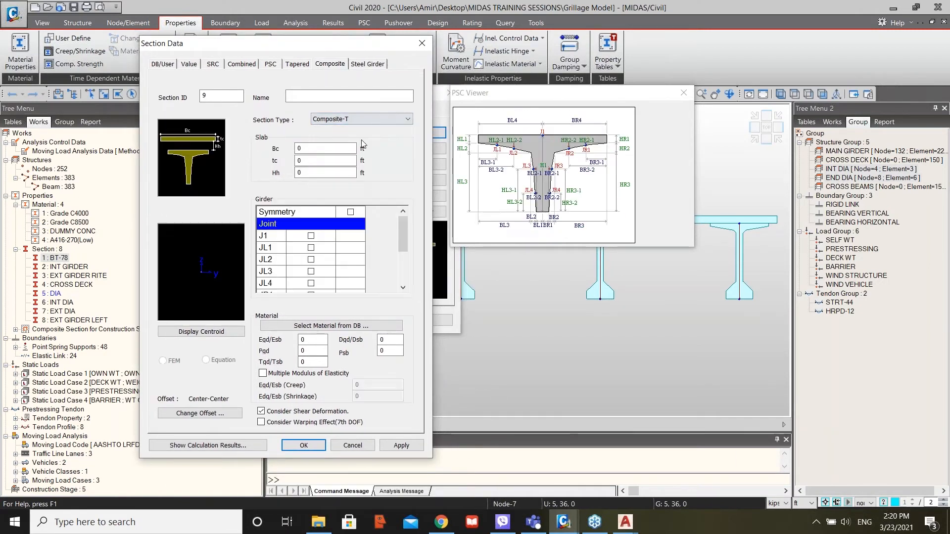
# Switch the new composite section to type Composite-PSC, examine its girder import option and cancel the section.
pyautogui.click(359, 120)
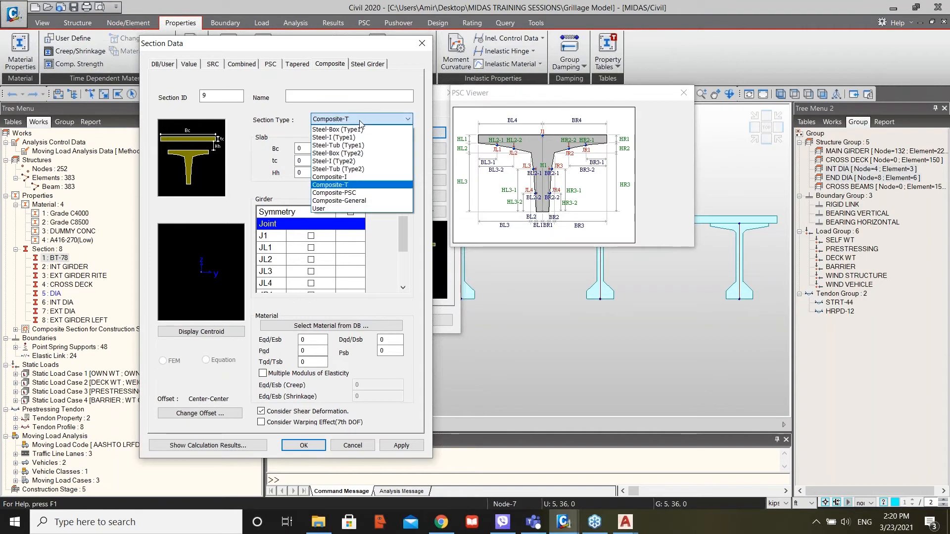
pyautogui.click(349, 194)
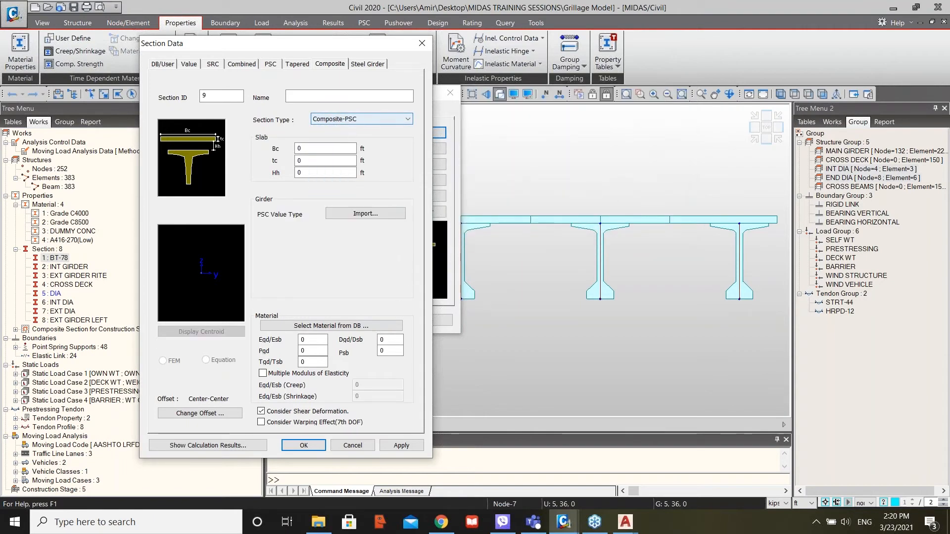
pyautogui.moveTo(308, 41); pyautogui.dragTo(456, 53)
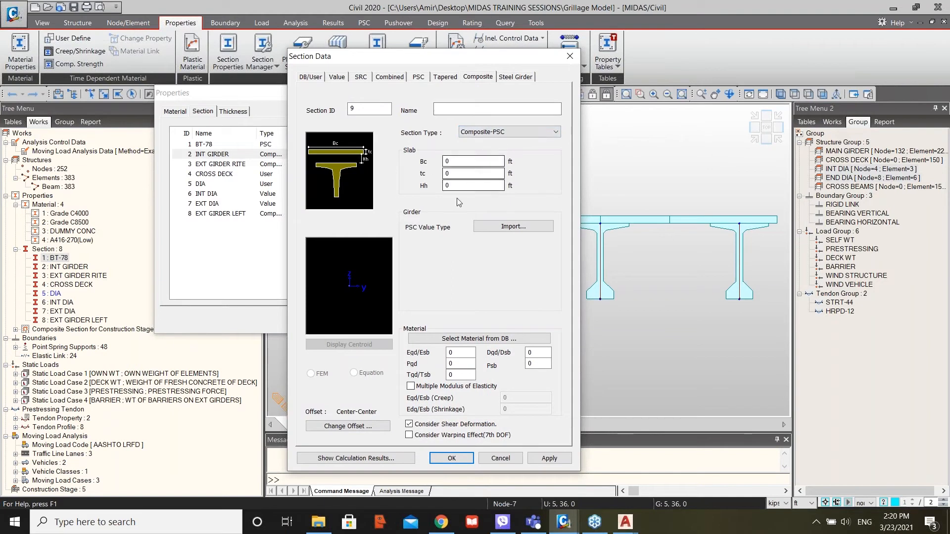
pyautogui.click(512, 227)
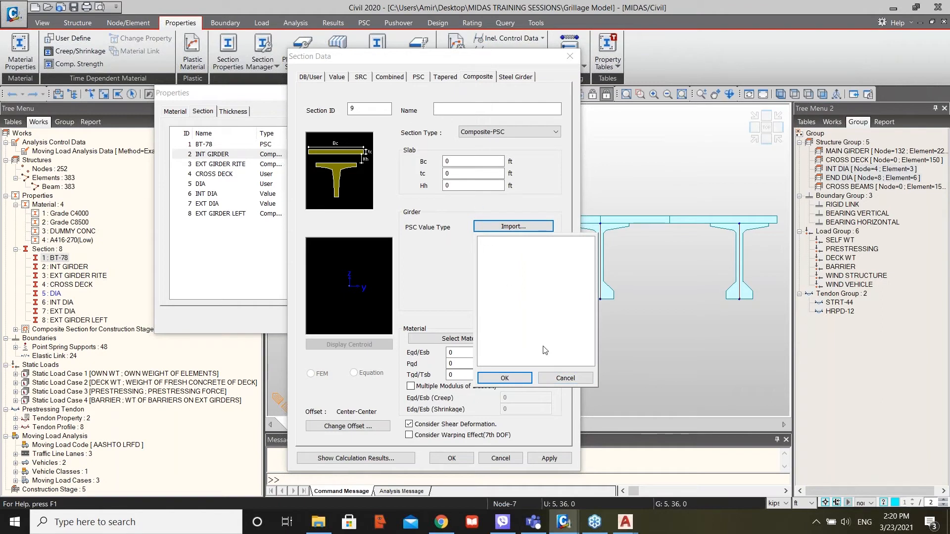
pyautogui.click(575, 382)
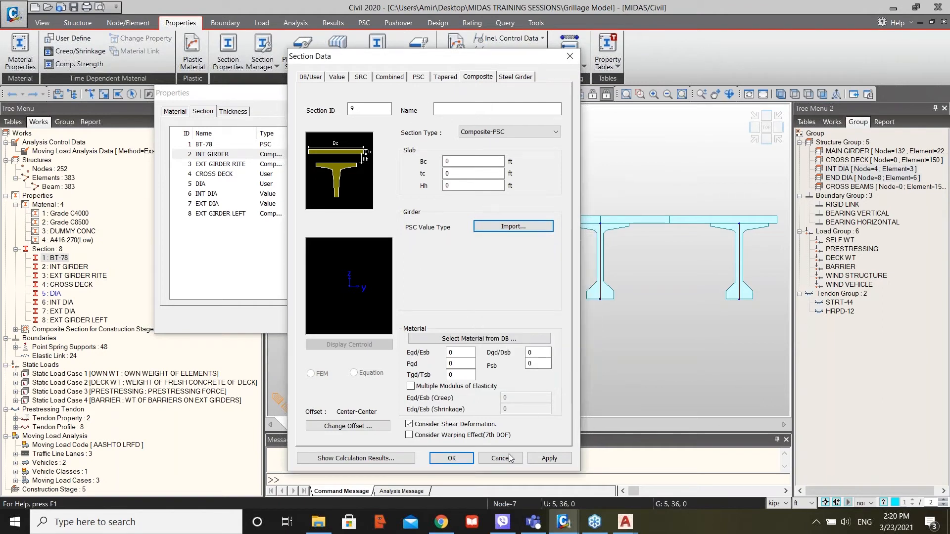
pyautogui.press('Escape')
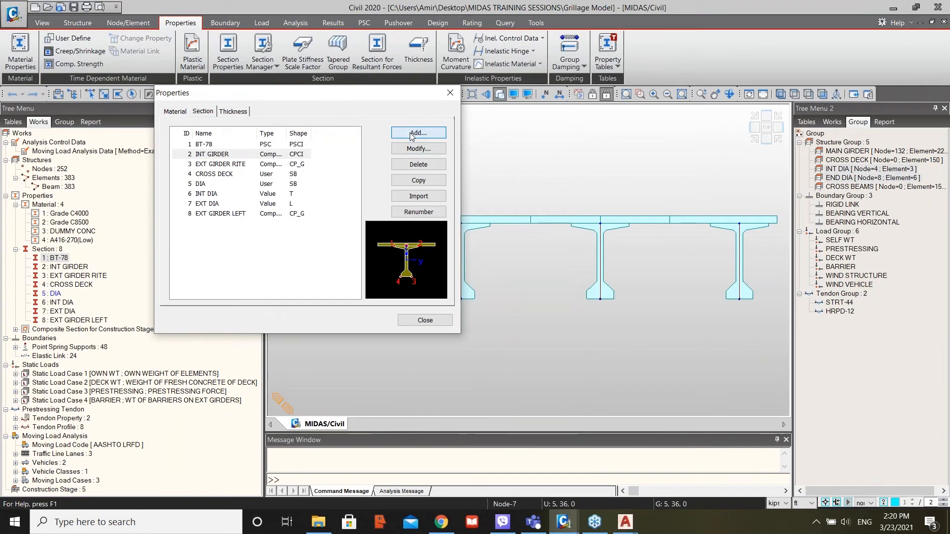
# Start another new section, look through the available PSC shapes and close the PSC Viewer.
pyautogui.click(395, 138)
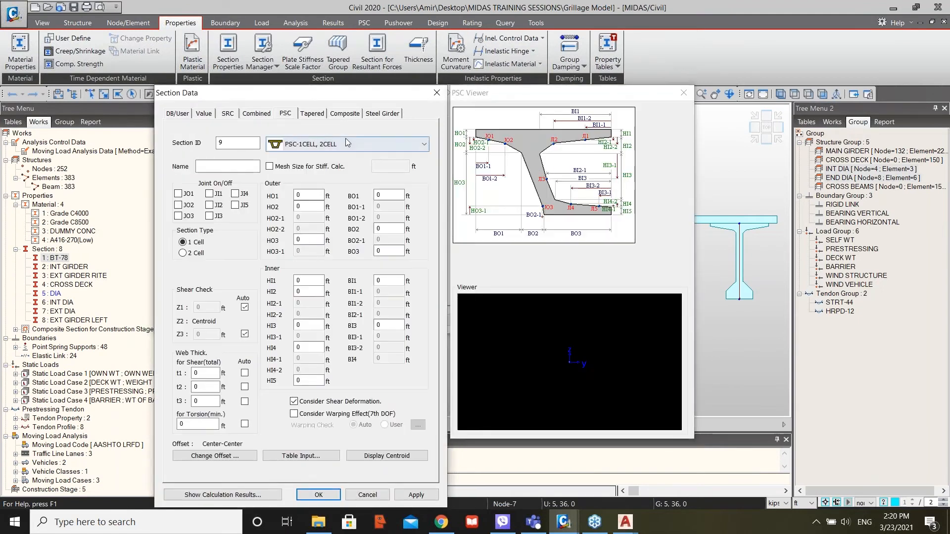
pyautogui.click(317, 144)
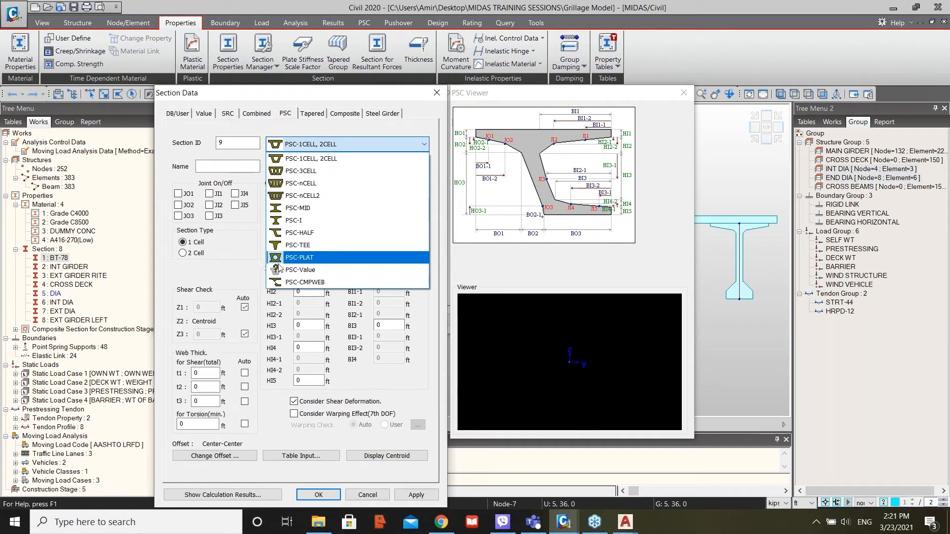
pyautogui.click(437, 96)
pyautogui.click(681, 94)
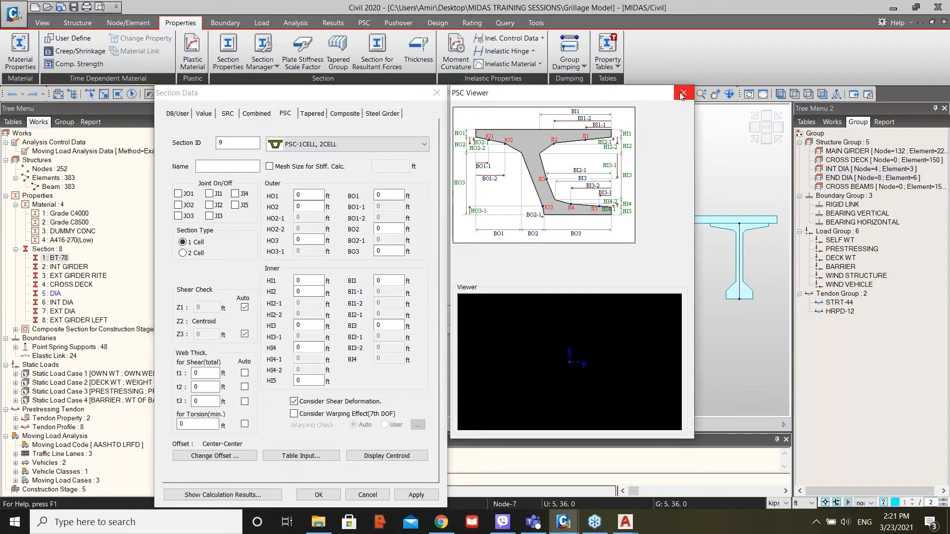
# Examine the Composite-PSC and Composite-General section types, then cancel the new section and close the section properties list.
pyautogui.click(353, 113)
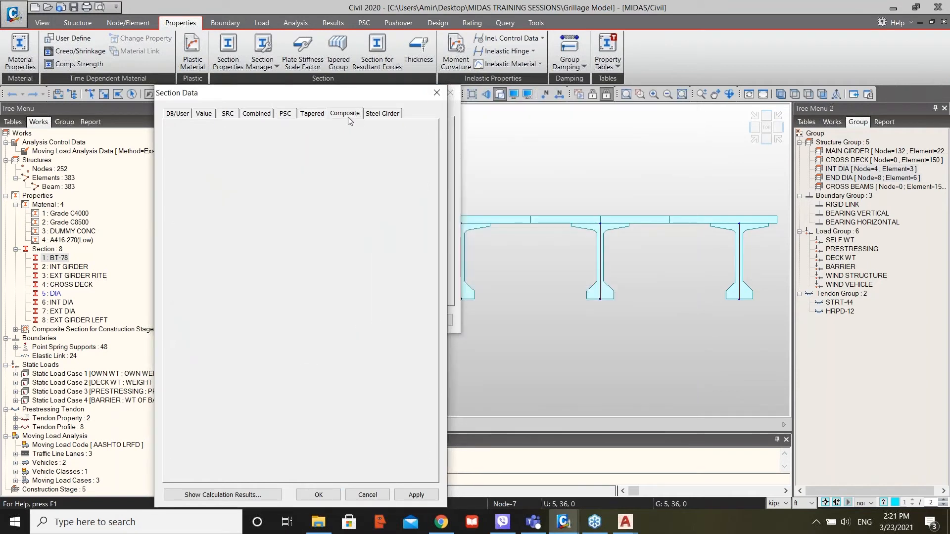
pyautogui.click(366, 169)
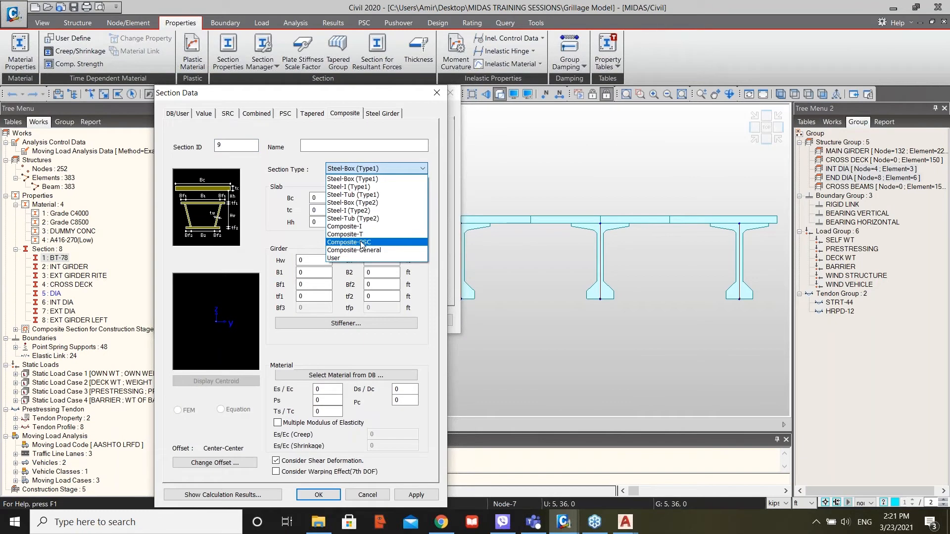
pyautogui.click(370, 243)
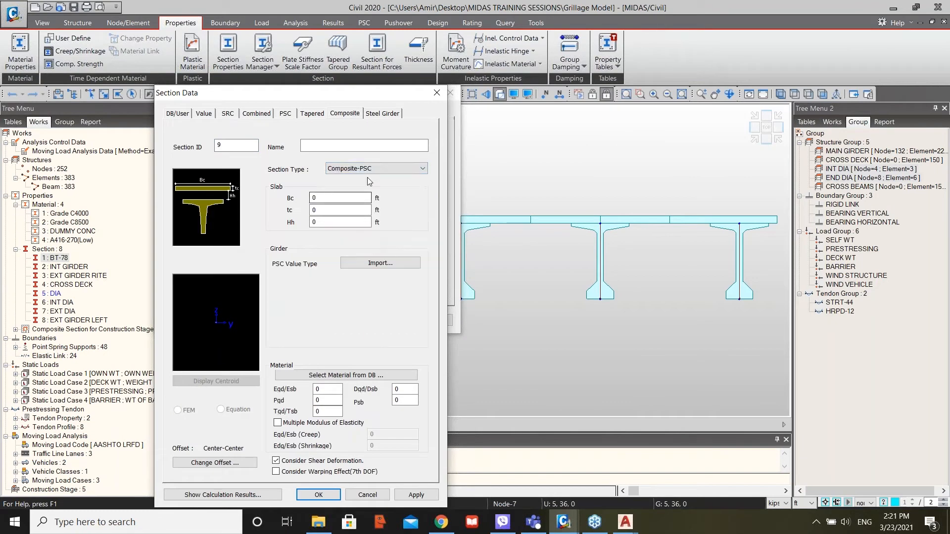
pyautogui.click(372, 169)
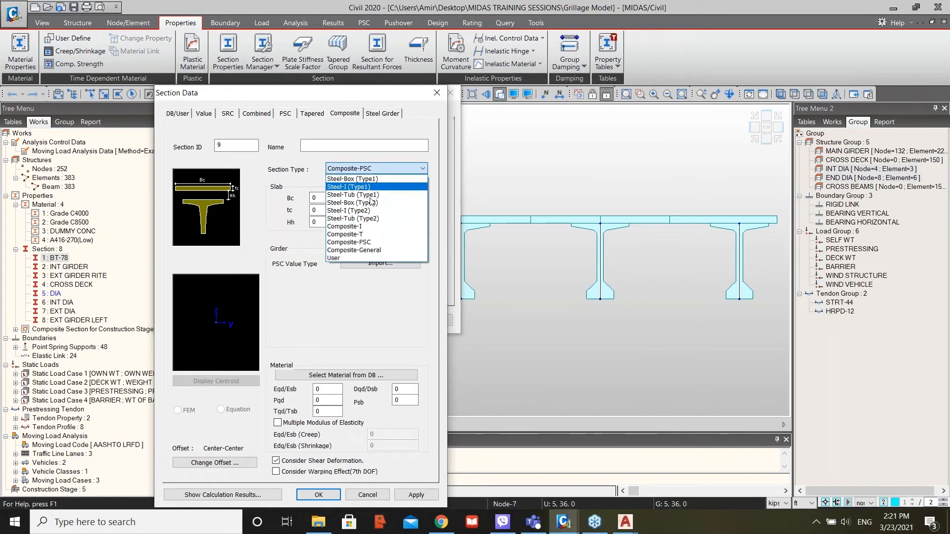
pyautogui.click(365, 252)
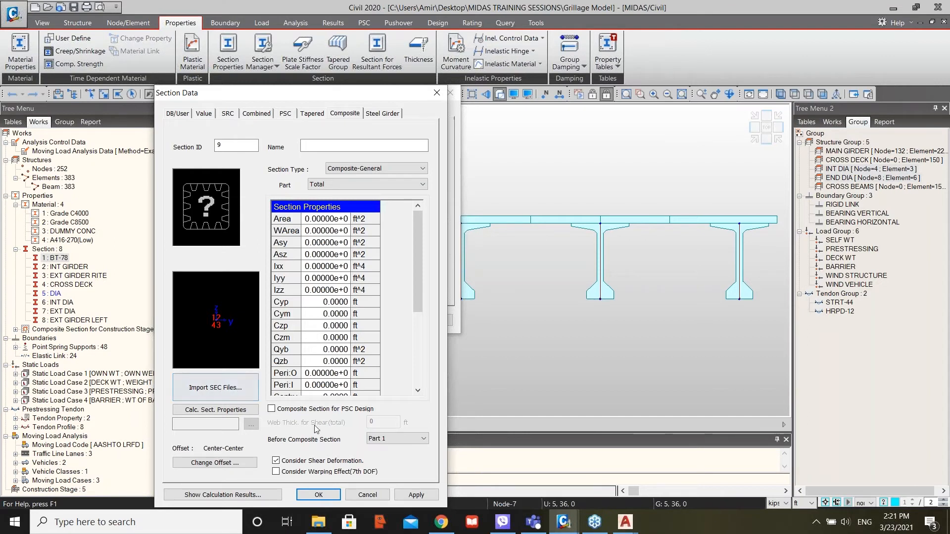
pyautogui.click(367, 495)
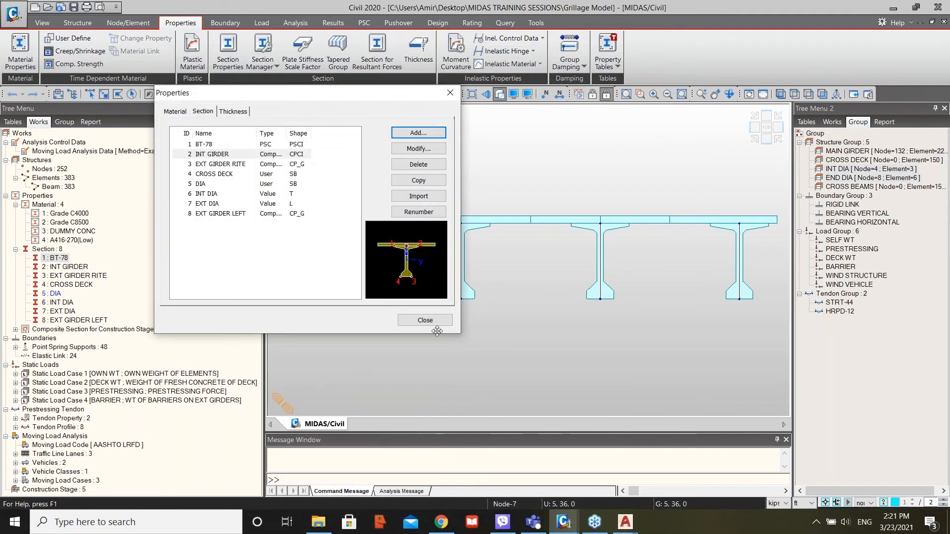
pyautogui.click(425, 321)
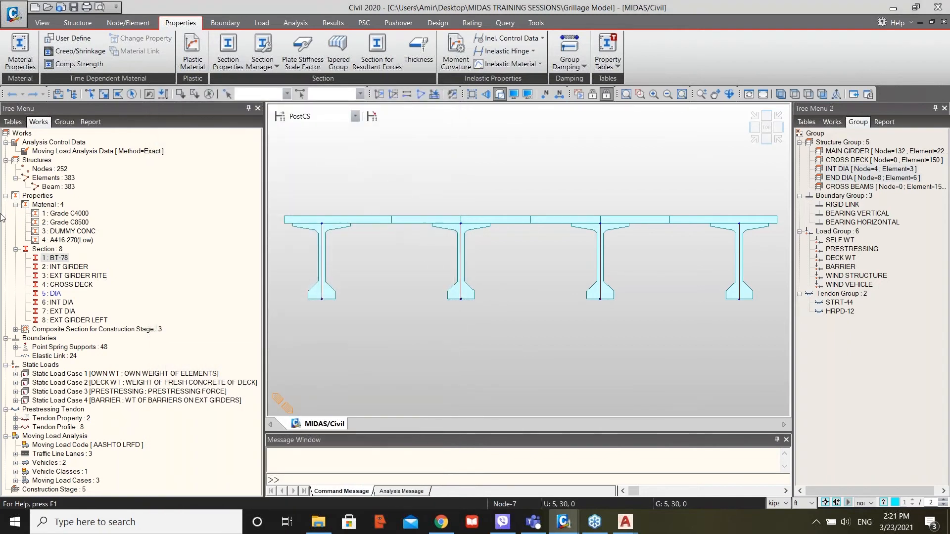
# Select the INT GIRDER section, view the exterior beam drawing BT-78_12_130_EXT BEAM LEFT.dxf in AutoCAD and return to MIDAS Civil.
pyautogui.click(65, 267)
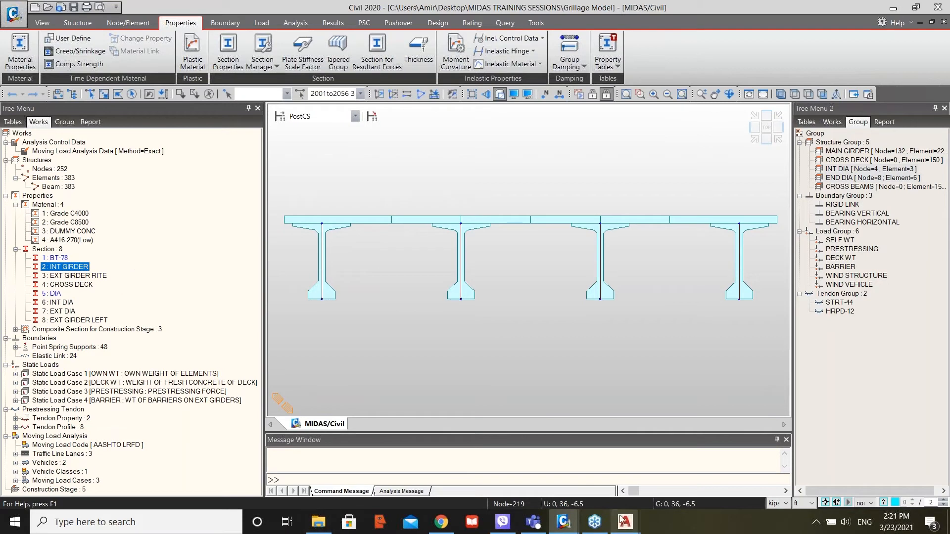
pyautogui.moveTo(625, 522)
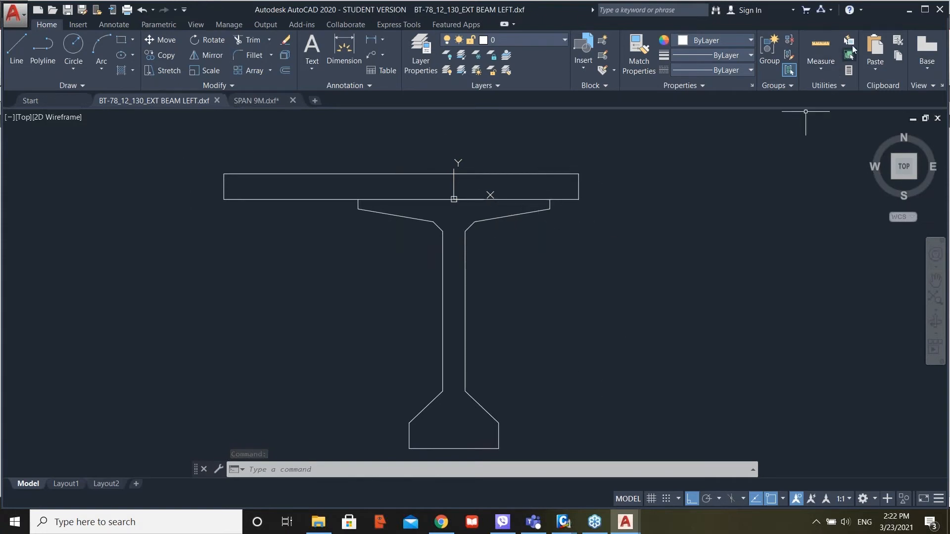
pyautogui.click(909, 10)
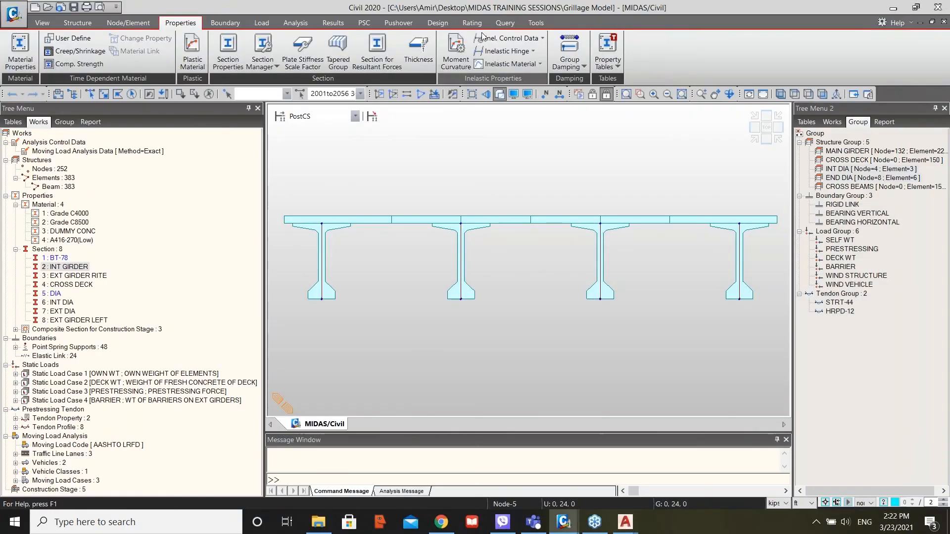
# Launch the Sectional Property Calculator and dismiss its unit settings unchanged.
pyautogui.click(535, 23)
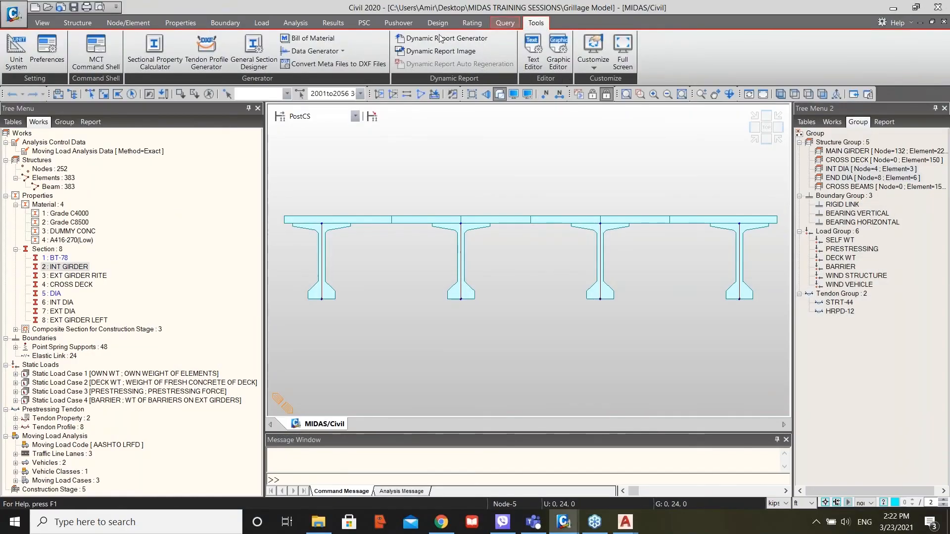
pyautogui.click(163, 51)
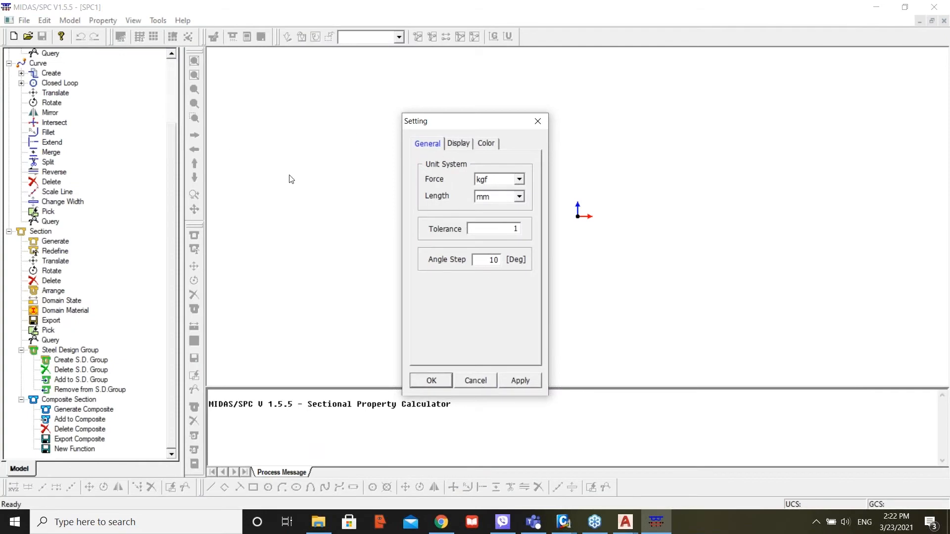
pyautogui.click(476, 380)
# Look through the section property commands and the new project's material list, then close the list.
pyautogui.click(102, 20)
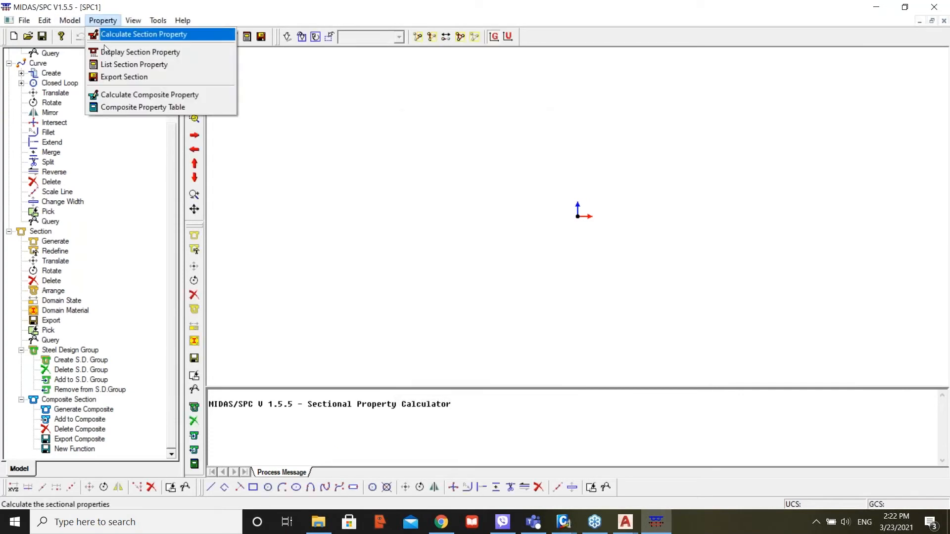
pyautogui.moveTo(69, 20)
pyautogui.click(94, 100)
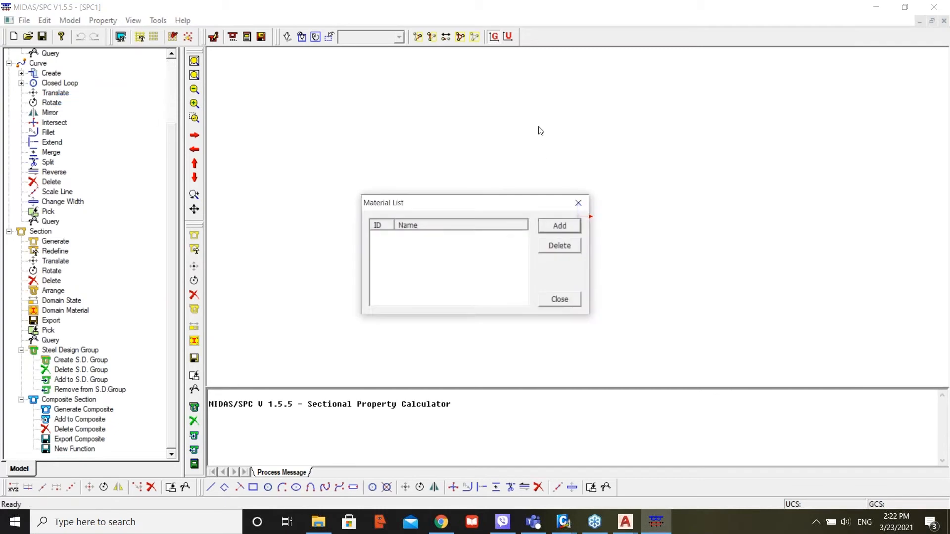
pyautogui.click(560, 299)
# Open the section project EXT LEFT.spc from the MIDAS TRAINING SESSIONS folder.
pyautogui.click(28, 37)
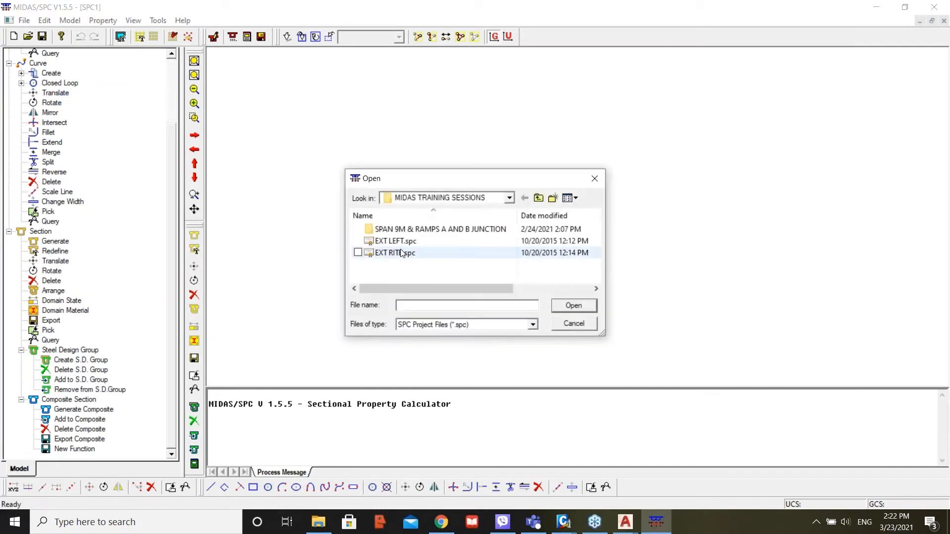
pyautogui.click(395, 241)
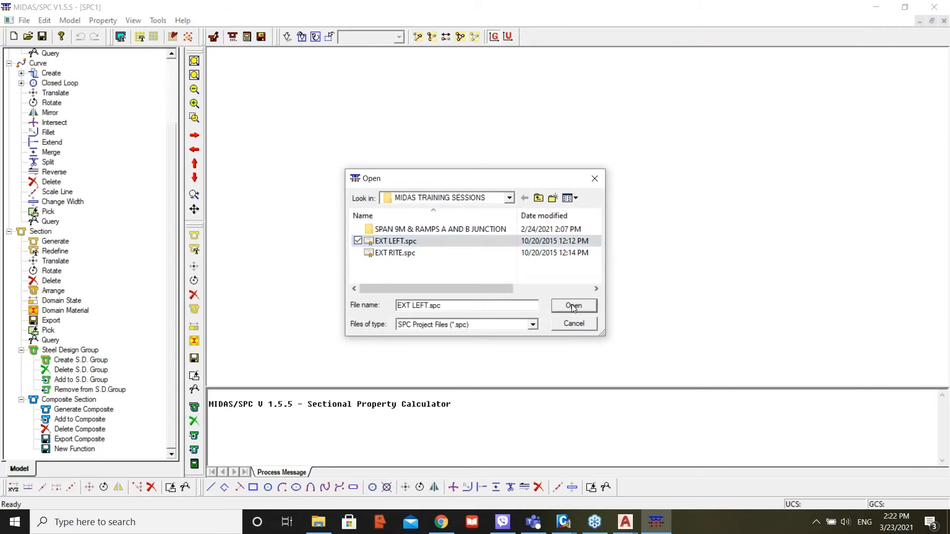
pyautogui.click(573, 305)
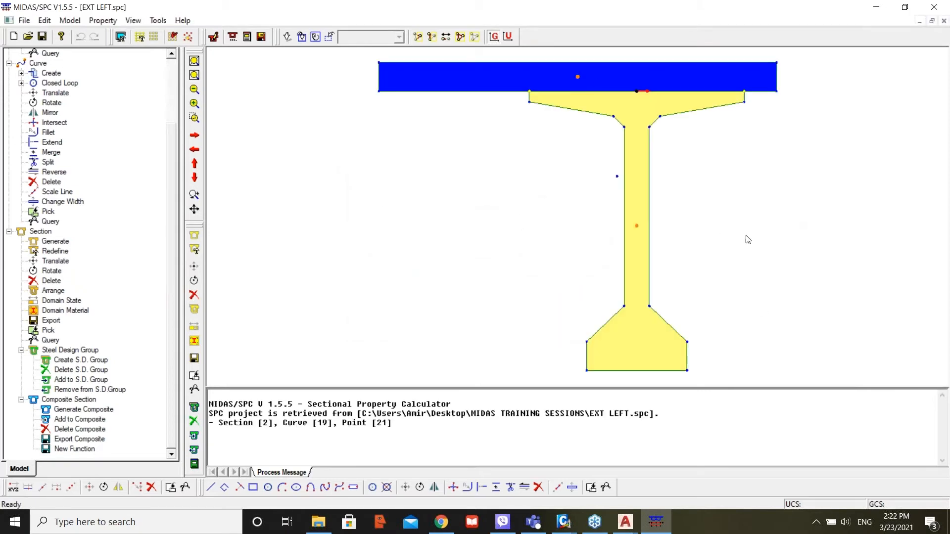
# Inspect the materials defined for the EXT LEFT section and close the list unchanged.
pyautogui.click(70, 21)
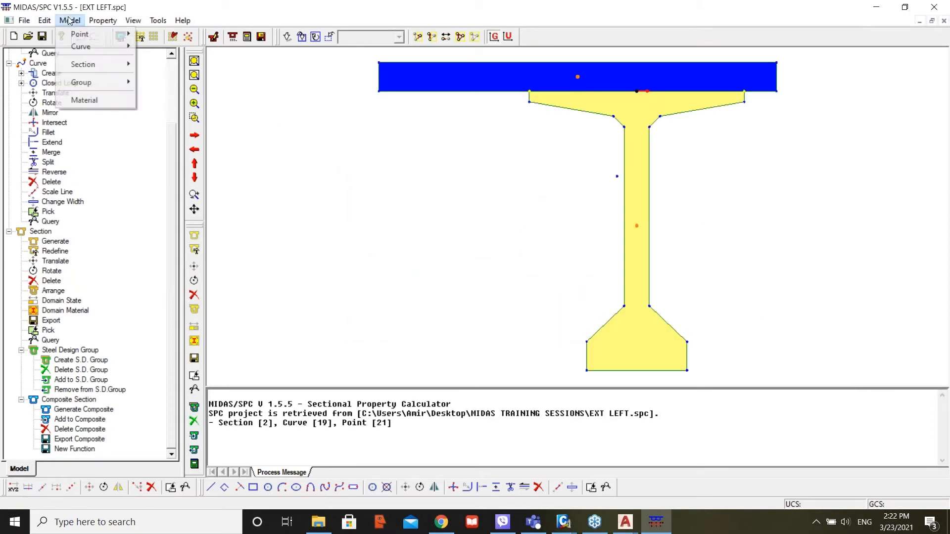
pyautogui.click(93, 101)
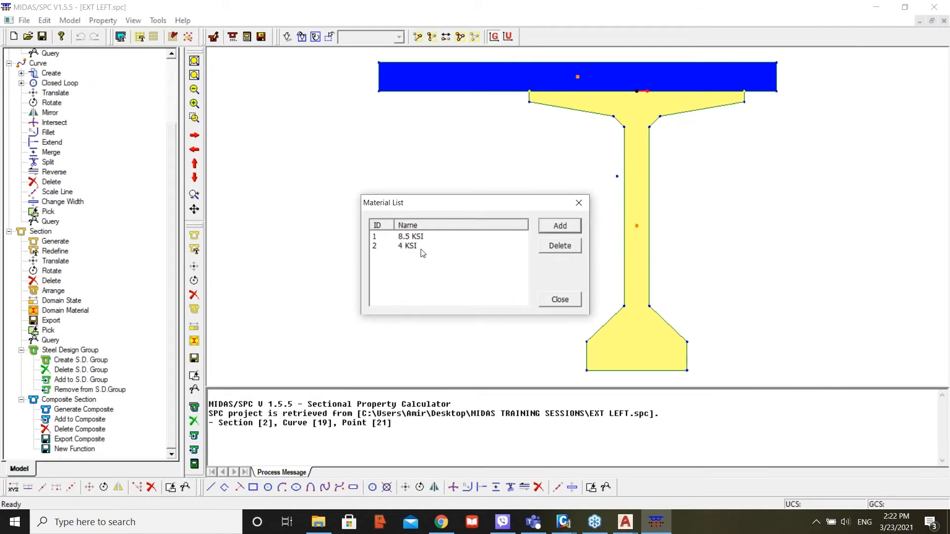
pyautogui.click(414, 235)
pyautogui.click(414, 247)
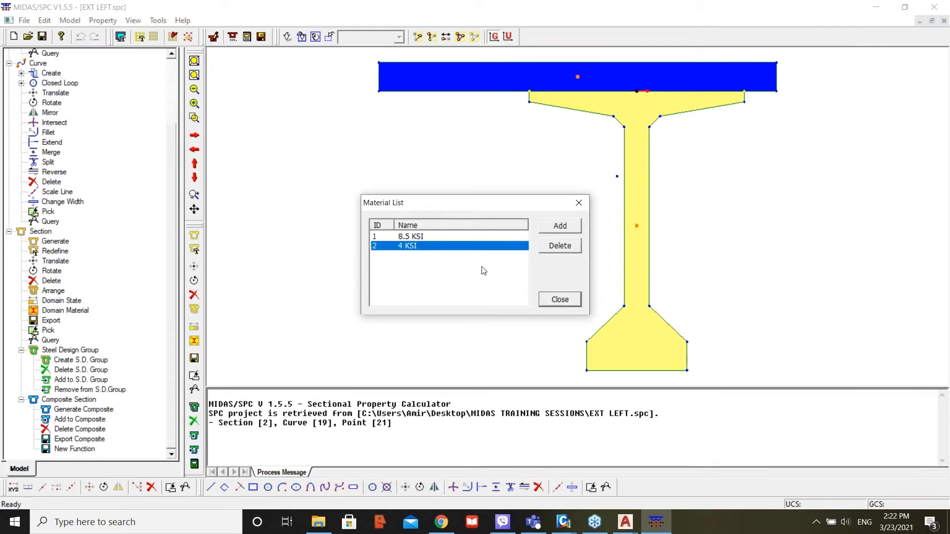
pyautogui.click(554, 300)
# Examine the Generate Composite Section settings, close them without applying and point out the Add to Composite command.
pyautogui.doubleClick(83, 410)
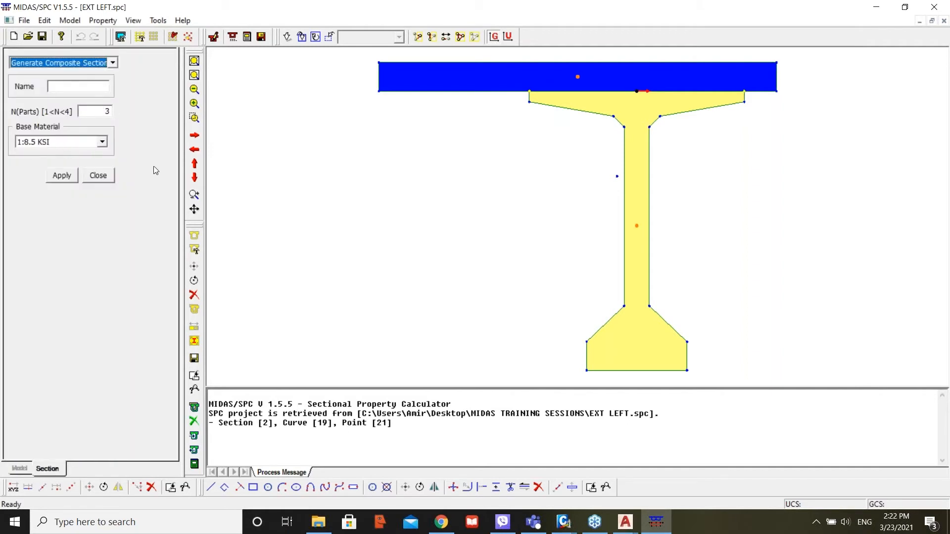
pyautogui.click(99, 177)
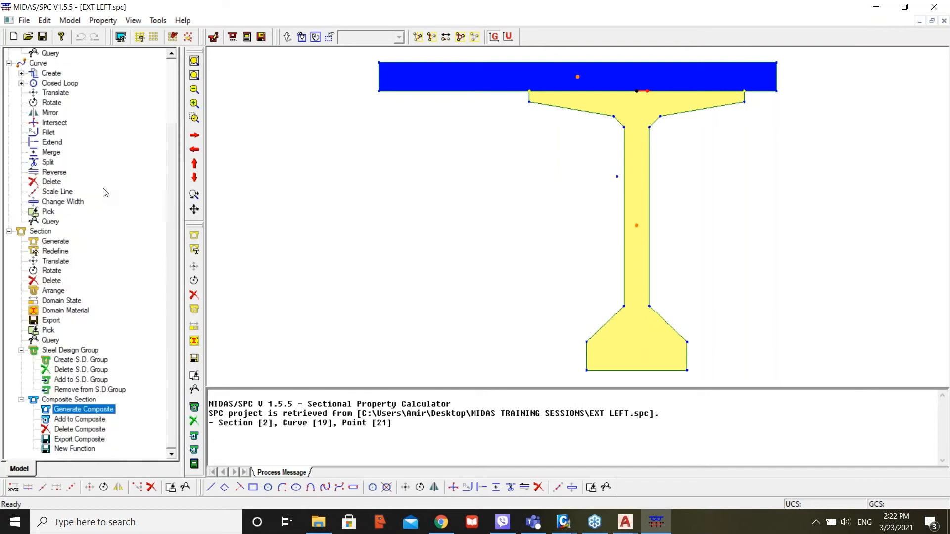
pyautogui.click(90, 423)
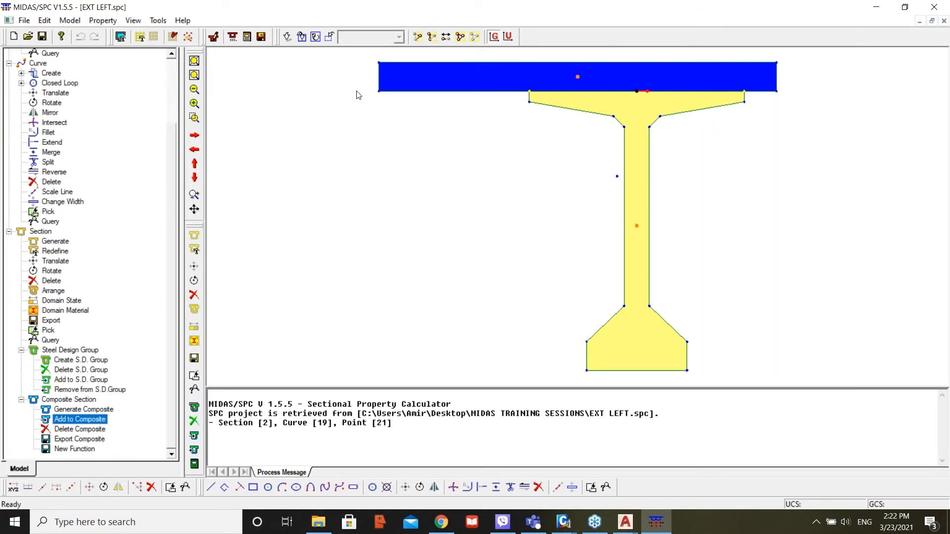
# Calculate the composite section properties of the whole slab and girder with a mesh size of 1.5.
pyautogui.click(101, 20)
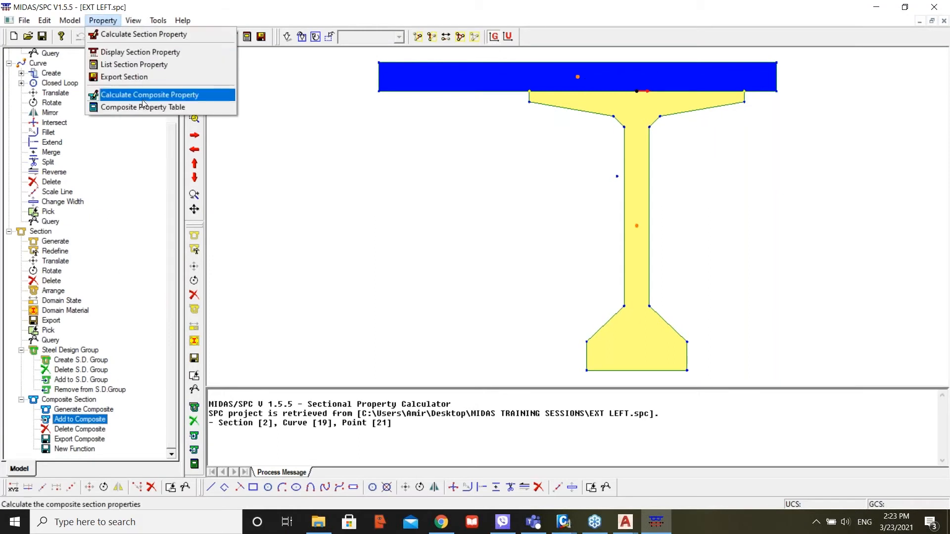
pyautogui.click(143, 100)
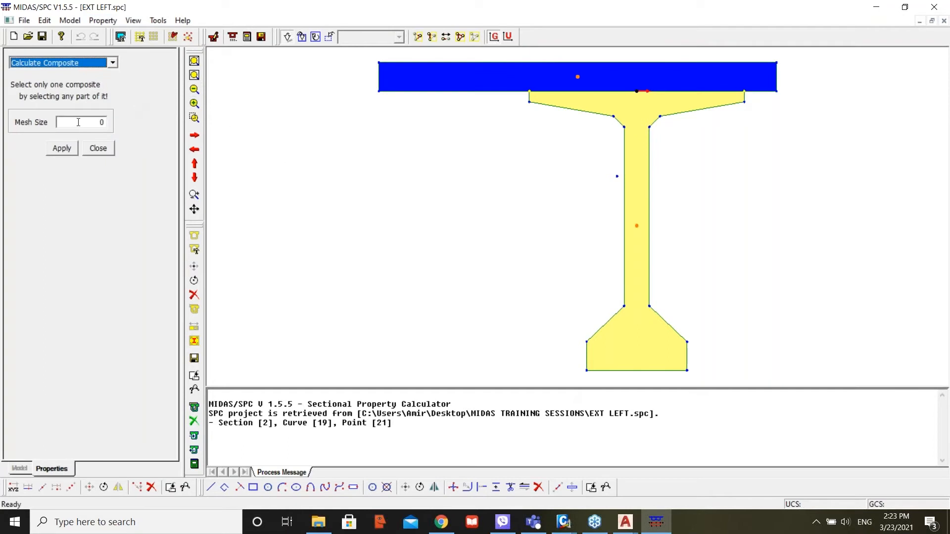
pyautogui.click(102, 123)
pyautogui.write('1.5')
pyautogui.moveTo(796, 51); pyautogui.dragTo(258, 380)
pyautogui.click(69, 150)
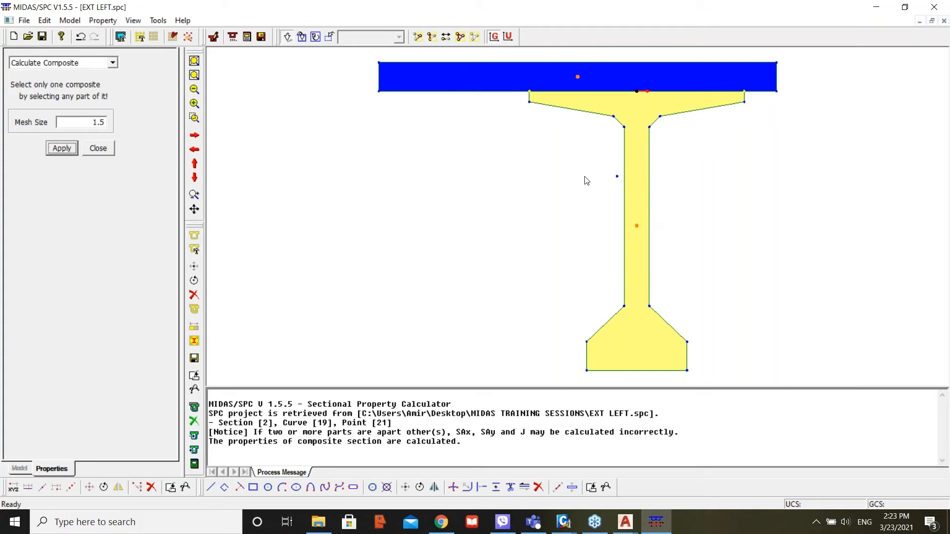
# Review the EXT LEFT composite section property table for the GIRDER, DECK and GIRDER + DECK parts, and close it.
pyautogui.click(102, 20)
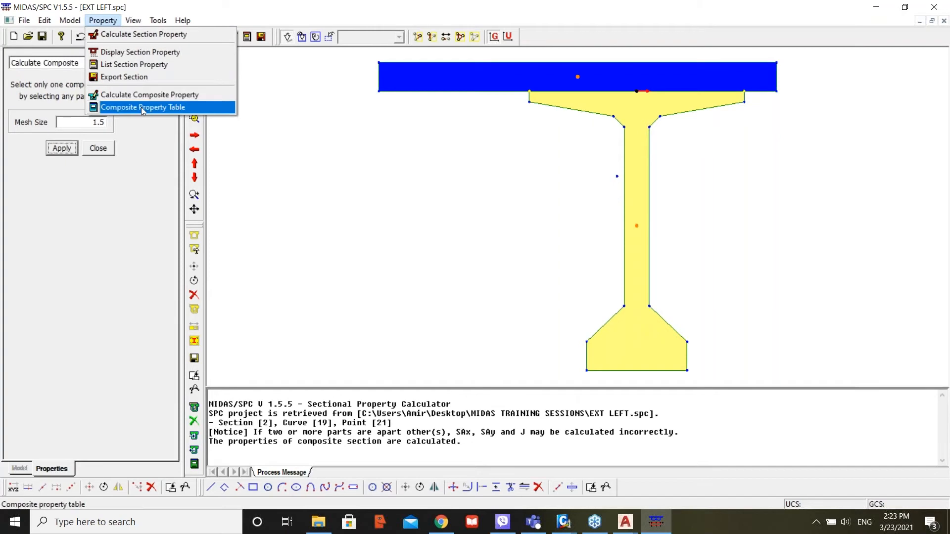
pyautogui.click(142, 107)
pyautogui.moveTo(391, 132); pyautogui.dragTo(315, 76)
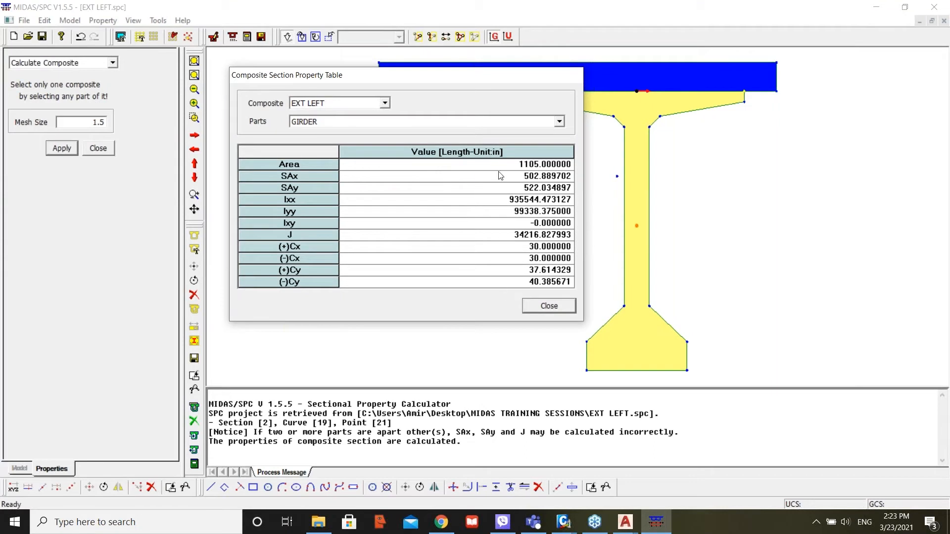
pyautogui.click(352, 121)
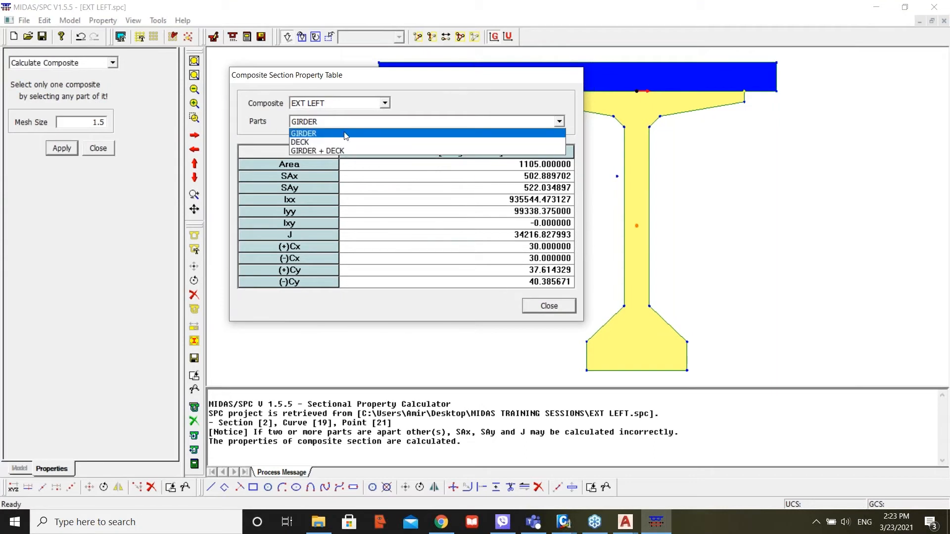
pyautogui.click(347, 142)
pyautogui.click(352, 121)
pyautogui.click(353, 148)
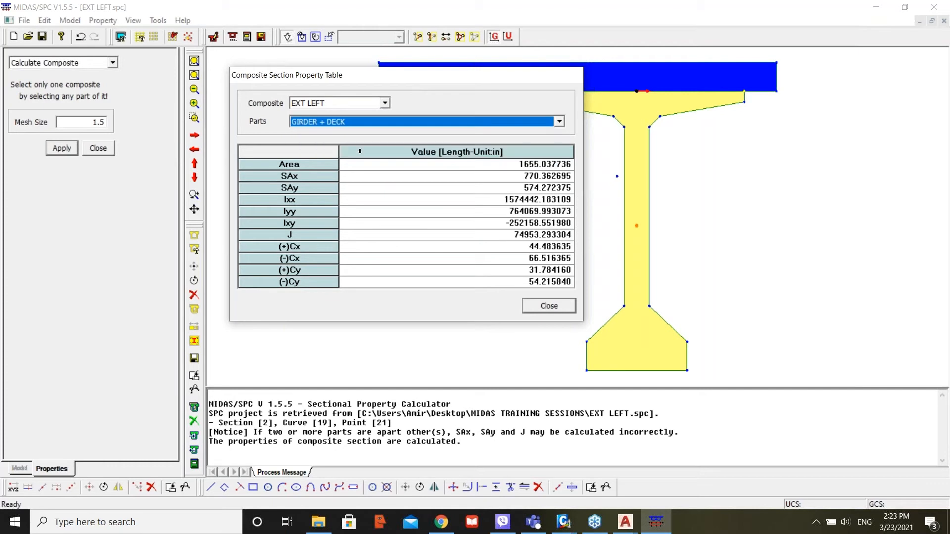
pyautogui.click(574, 311)
# Exit the Sectional Property Calculator without saving EXT LEFT.spc and show the grillage as an isometric wireframe.
pyautogui.click(935, 7)
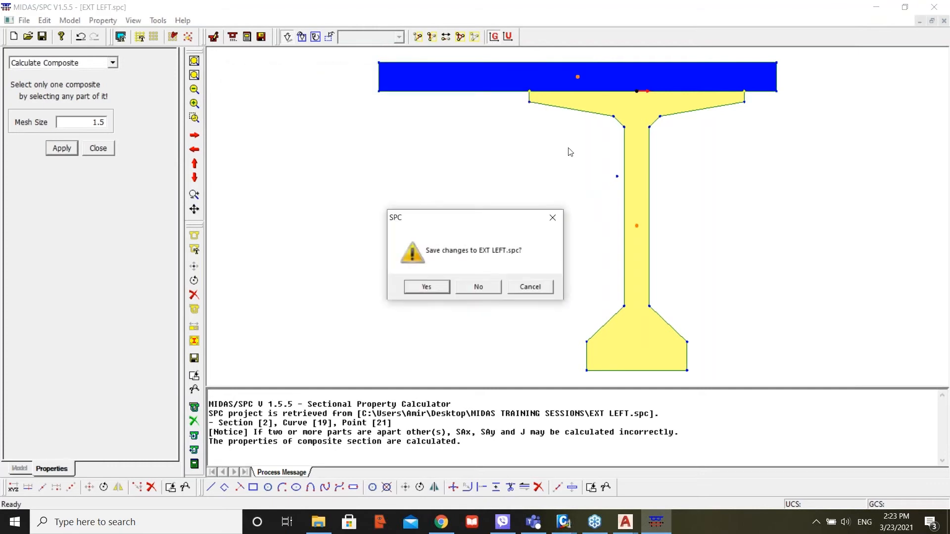
pyautogui.click(478, 287)
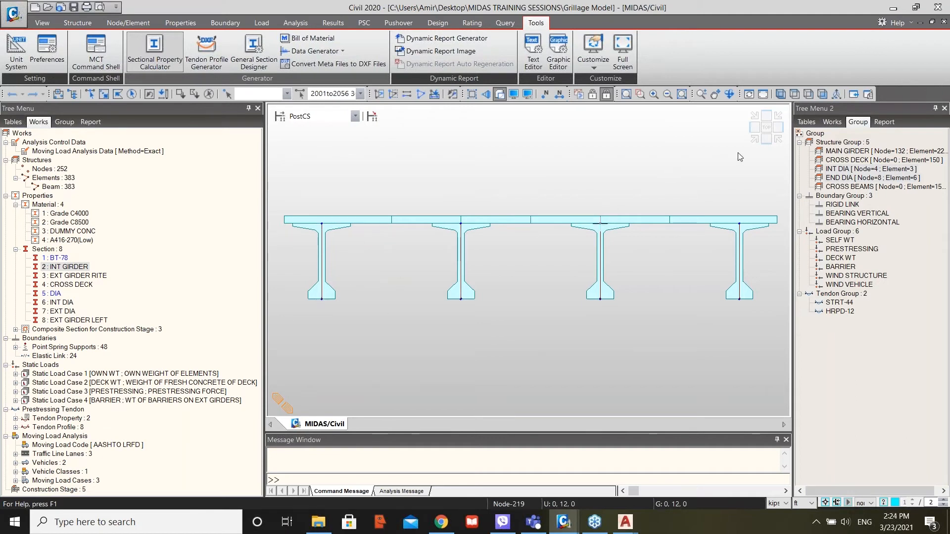
pyautogui.click(756, 144)
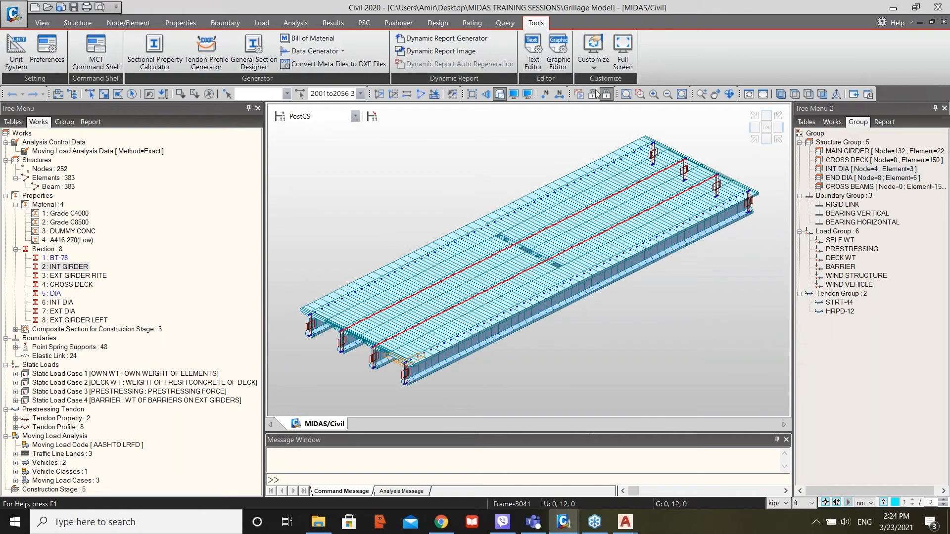
pyautogui.click(500, 94)
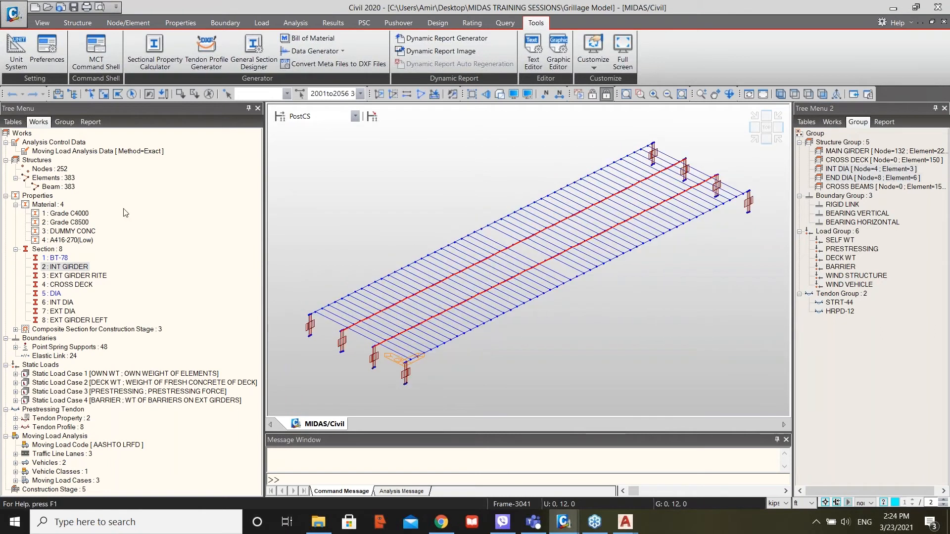
# Inspect the INT DIA section data, close it unchanged, and point out EXT DIA and the composite sections for construction stage.
pyautogui.click(61, 303)
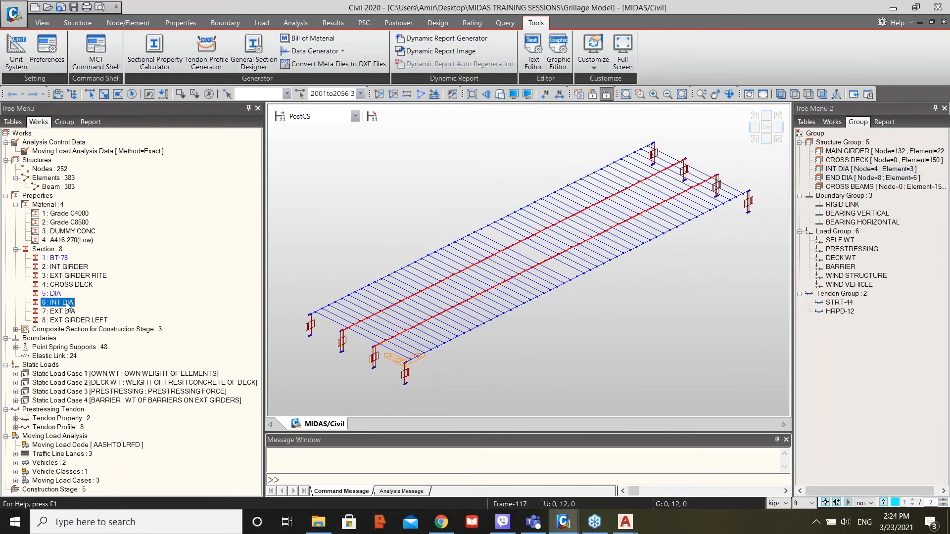
pyautogui.rightClick(67, 305)
pyautogui.click(113, 438)
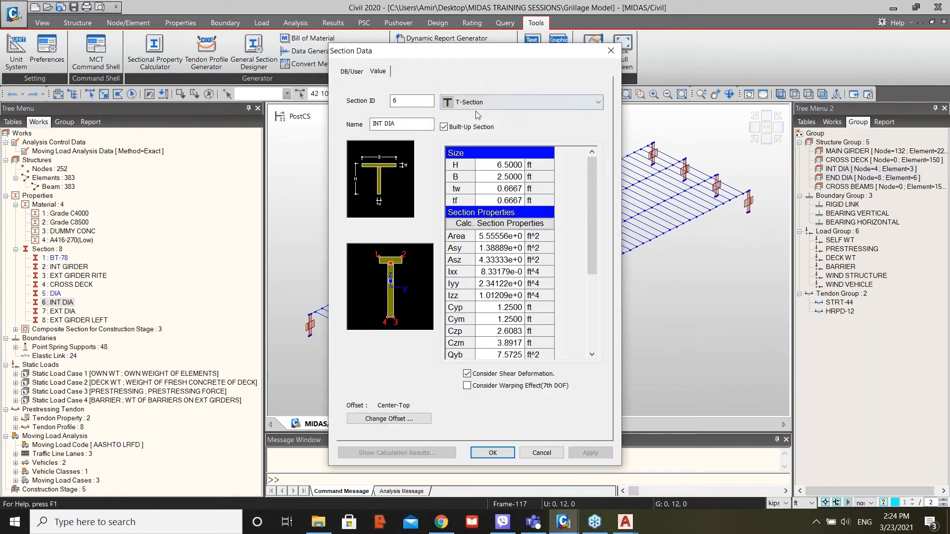
pyautogui.click(539, 454)
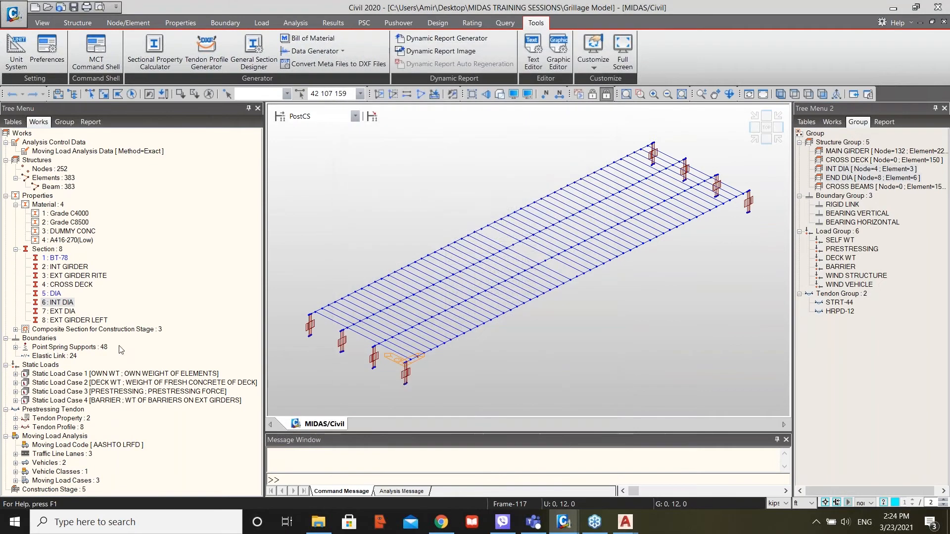
pyautogui.click(70, 312)
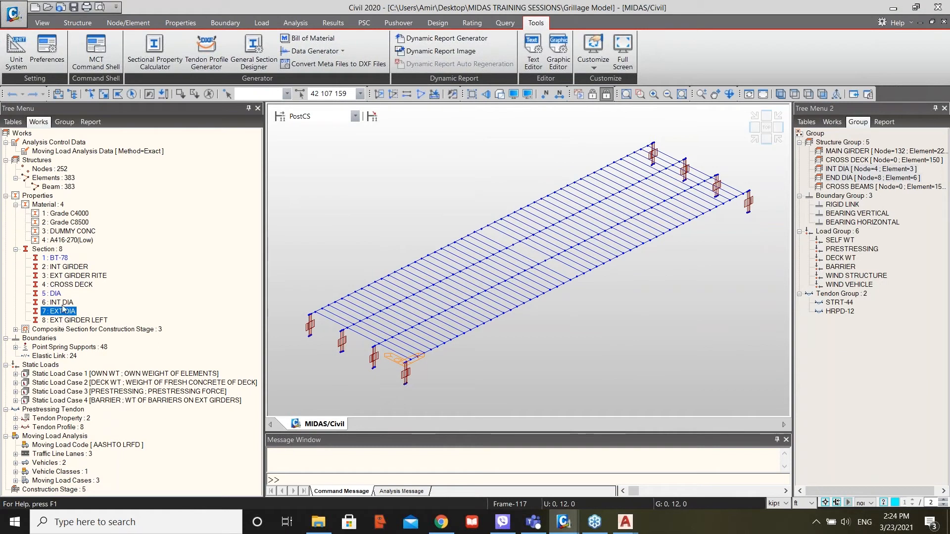
pyautogui.click(88, 330)
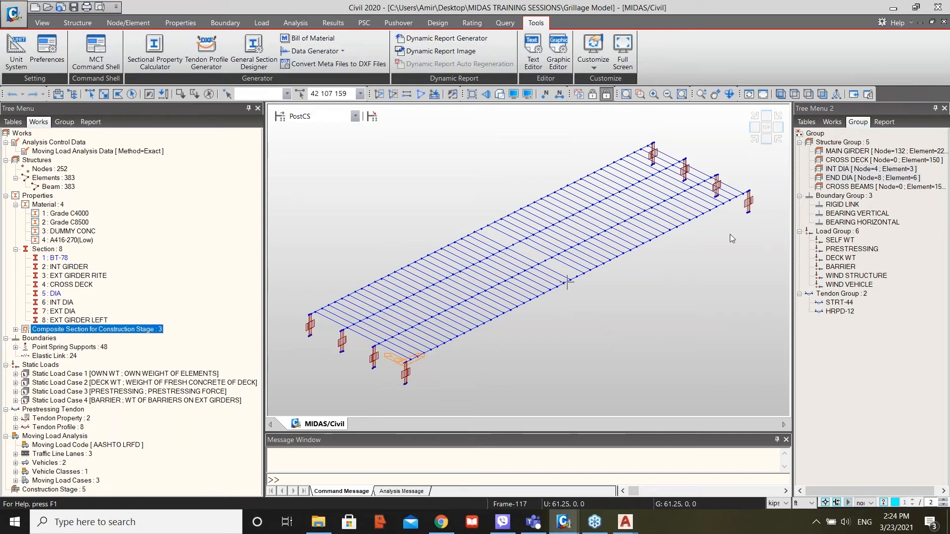
# Bring up the node and element commands, clear the model selection, and switch to AutoCAD to examine the SPAN 9M.dxf grillage layout.
pyautogui.click(145, 23)
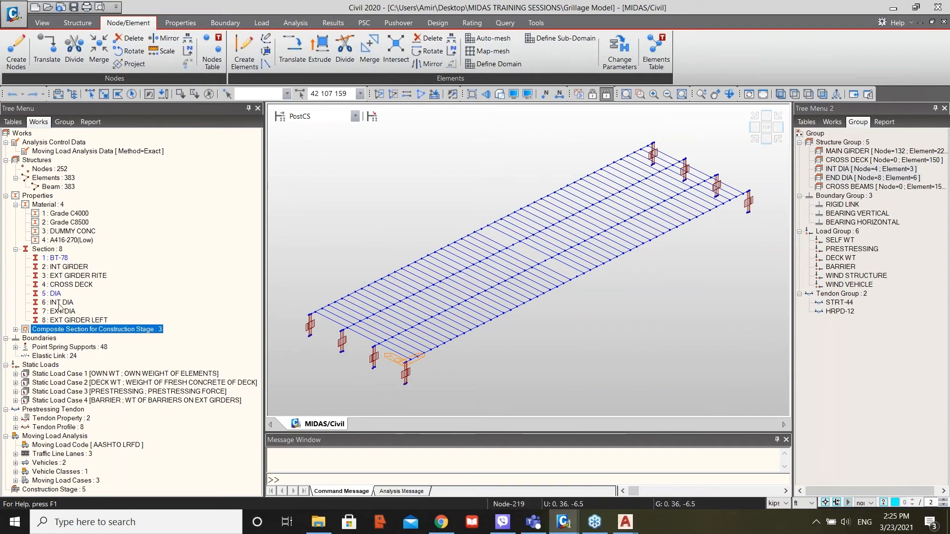
pyautogui.click(421, 96)
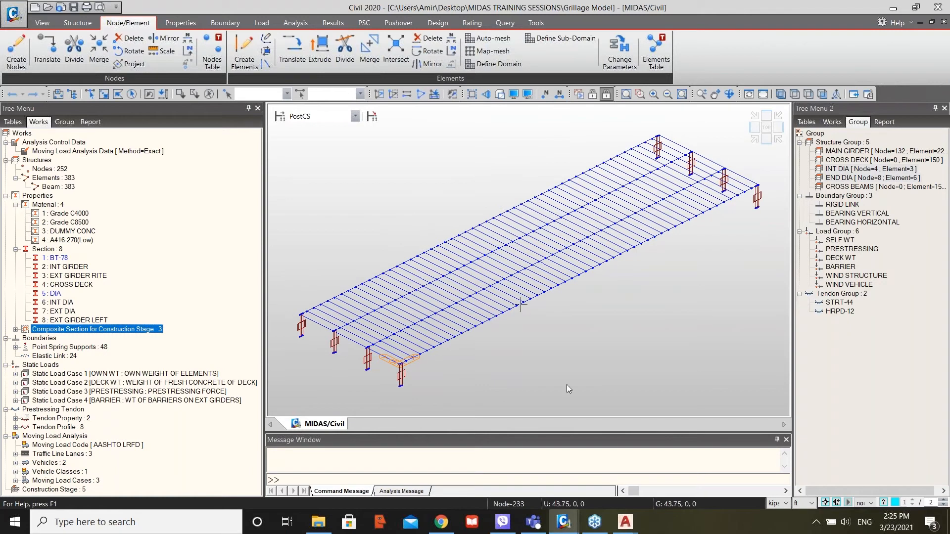
pyautogui.click(627, 524)
pyautogui.click(673, 471)
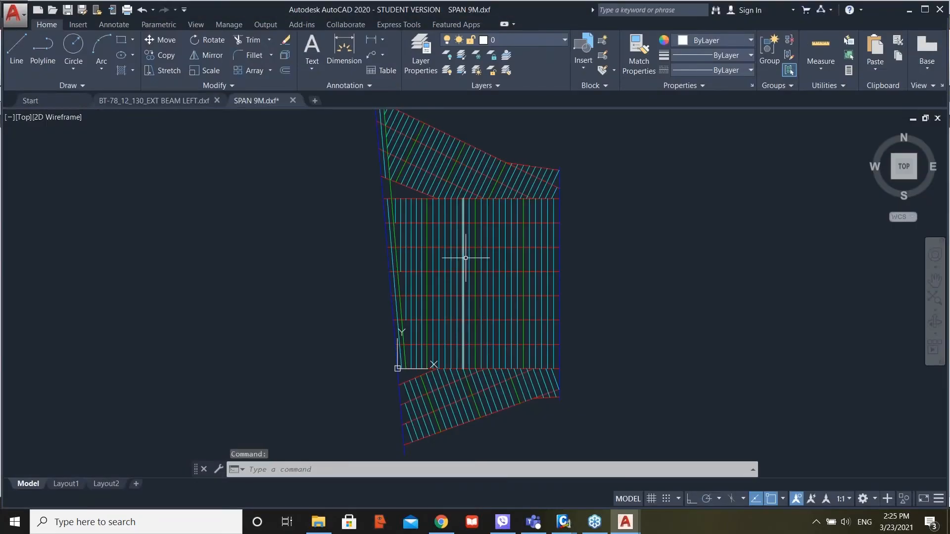
pyautogui.scroll(4, 515, 238)
pyautogui.scroll(-5, 493, 276)
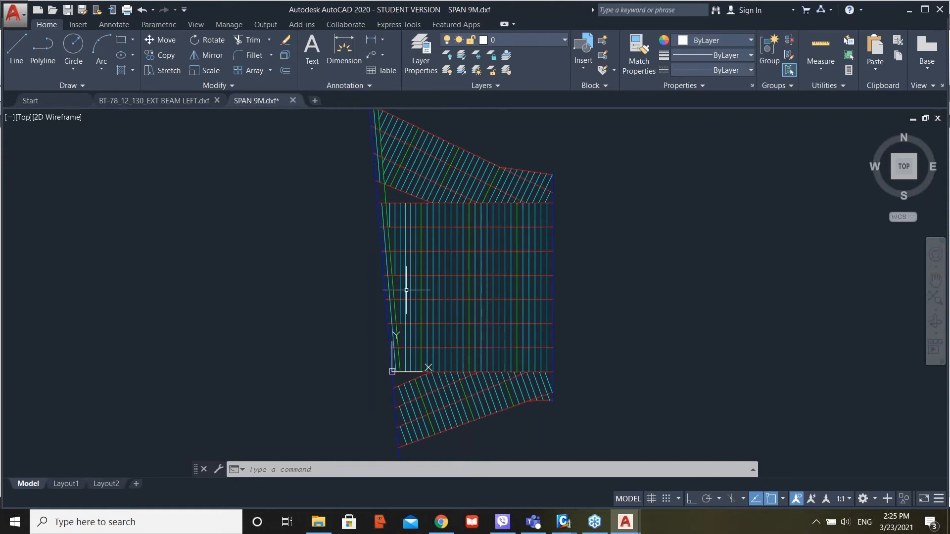
pyautogui.scroll(-2, 432, 222)
pyautogui.scroll(2, 411, 194)
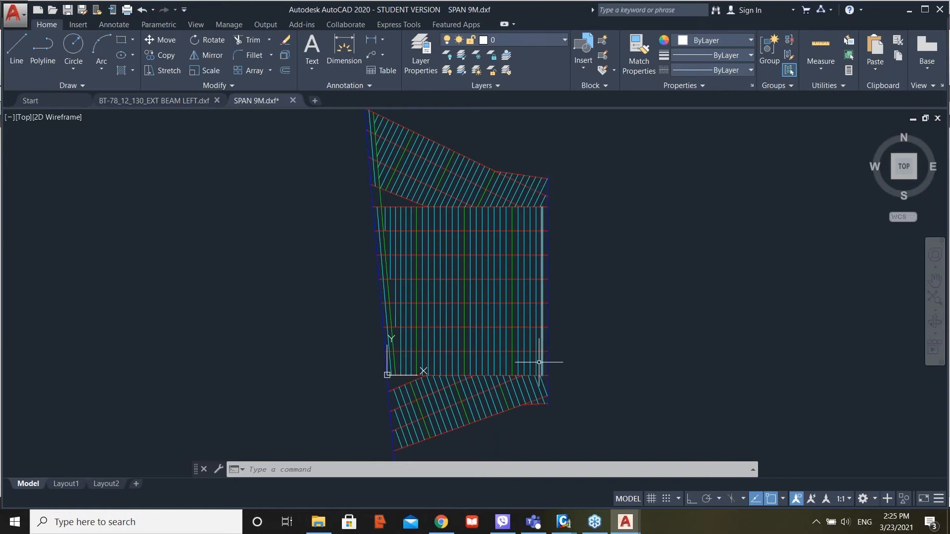
# Review the layers in the SPAN 9M.dxf drawing without changing the current one, and switch back to MIDAS Civil.
pyautogui.click(700, 43)
pyautogui.click(668, 123)
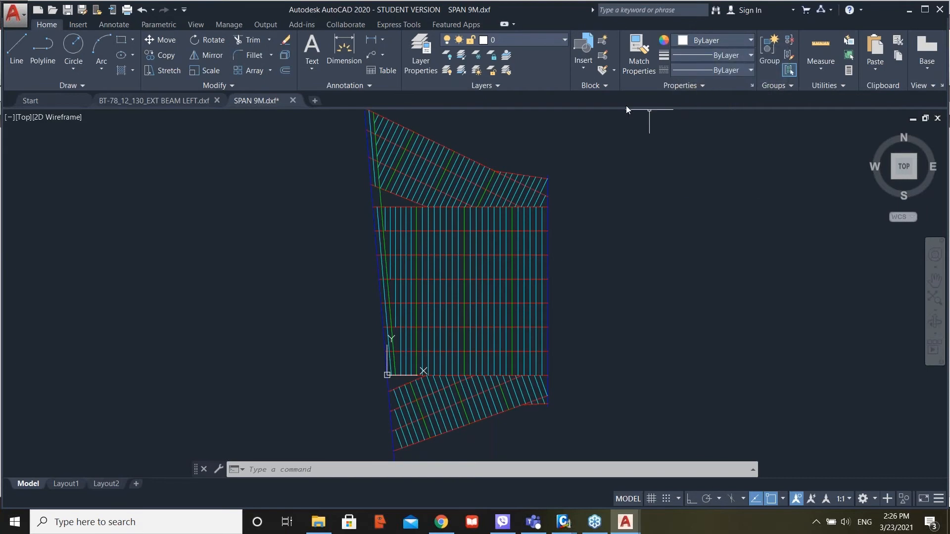
pyautogui.click(526, 40)
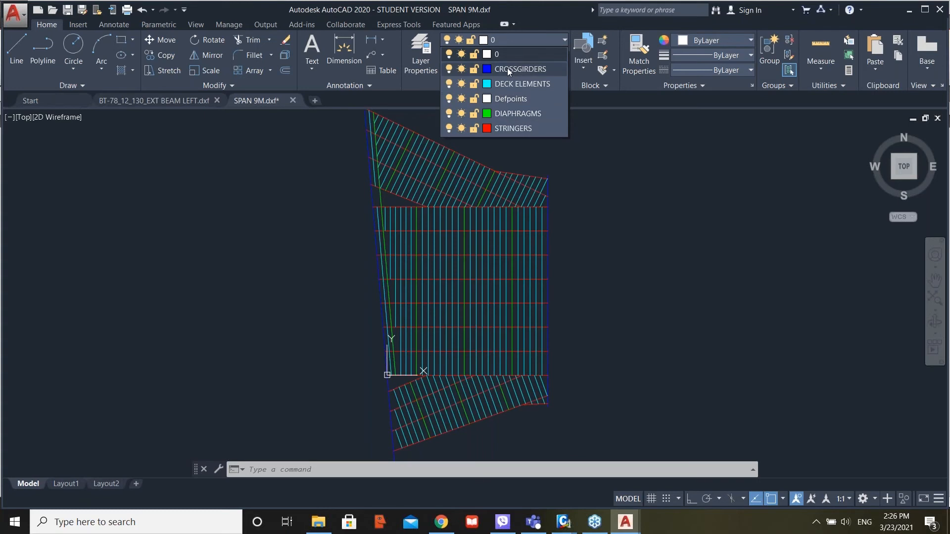
pyautogui.click(590, 170)
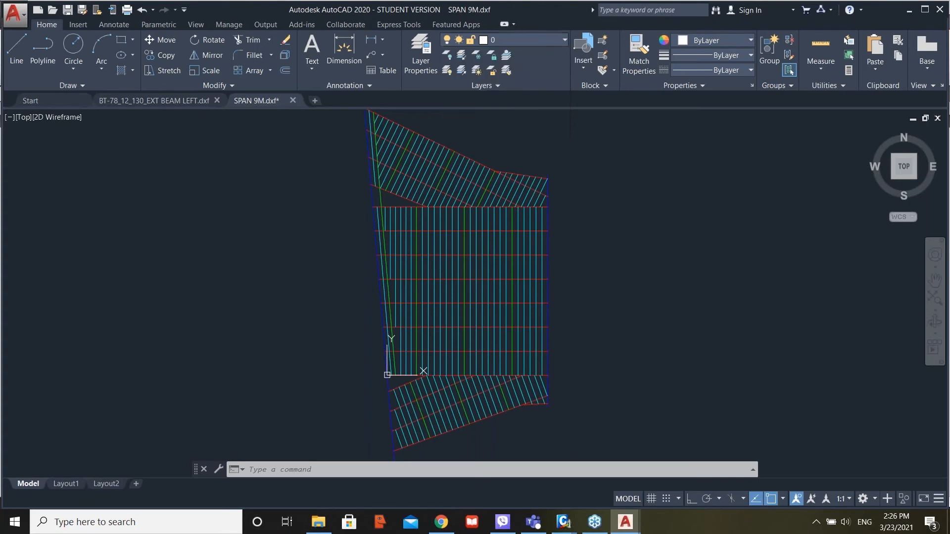
pyautogui.click(909, 10)
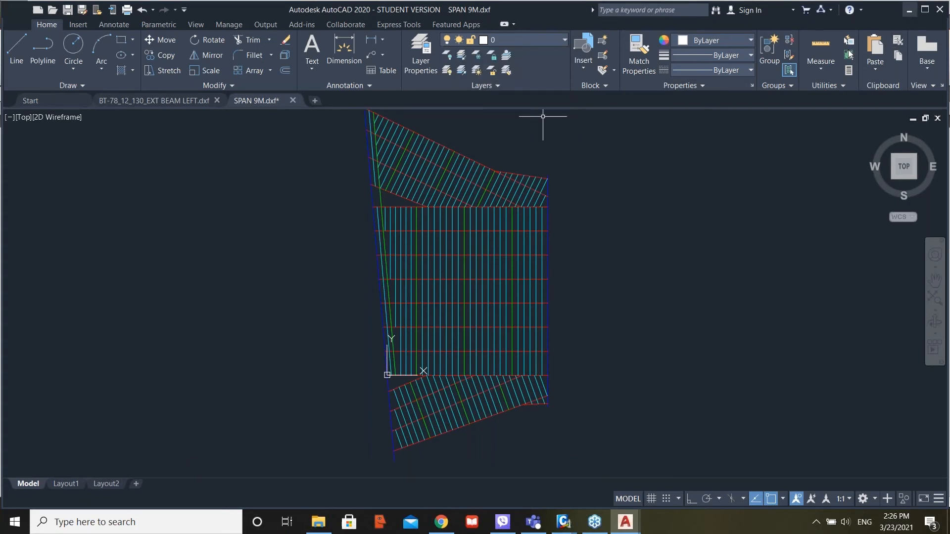
# Check the file formats available for import, including AutoCAD DXF, without importing anything.
pyautogui.click(26, 16)
pyautogui.moveTo(49, 135)
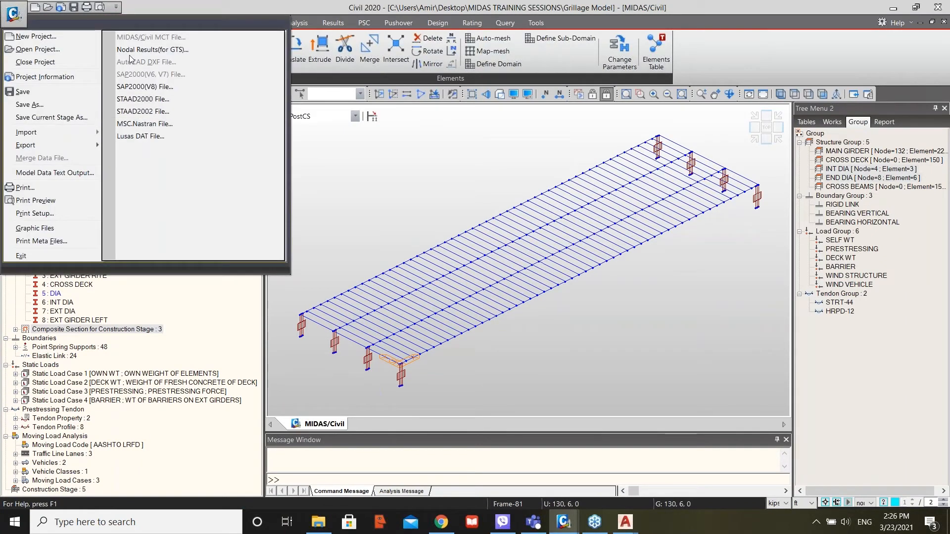
pyautogui.click(412, 185)
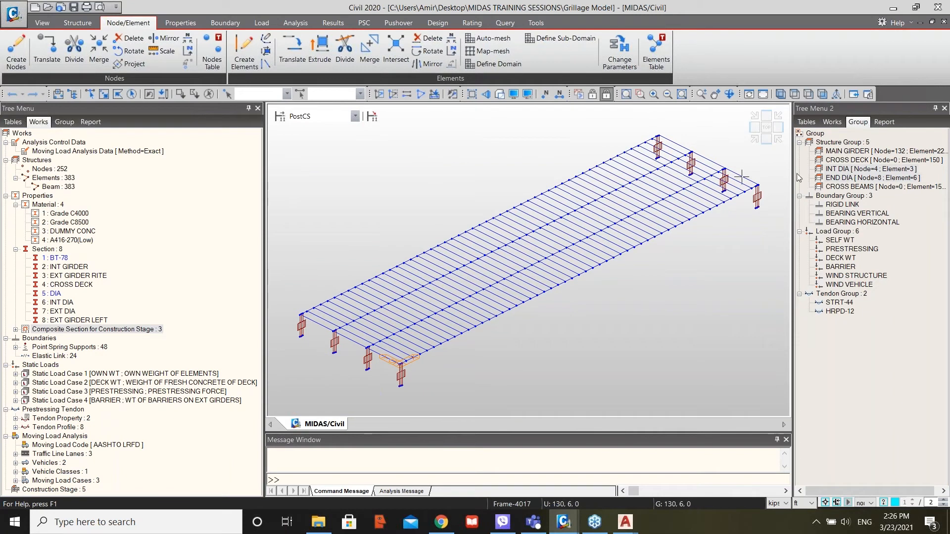
# Highlight the members of the MAIN GIRDER, CROSS DECK and END DIA structure groups in turn, and clear the selection.
pyautogui.doubleClick(841, 151)
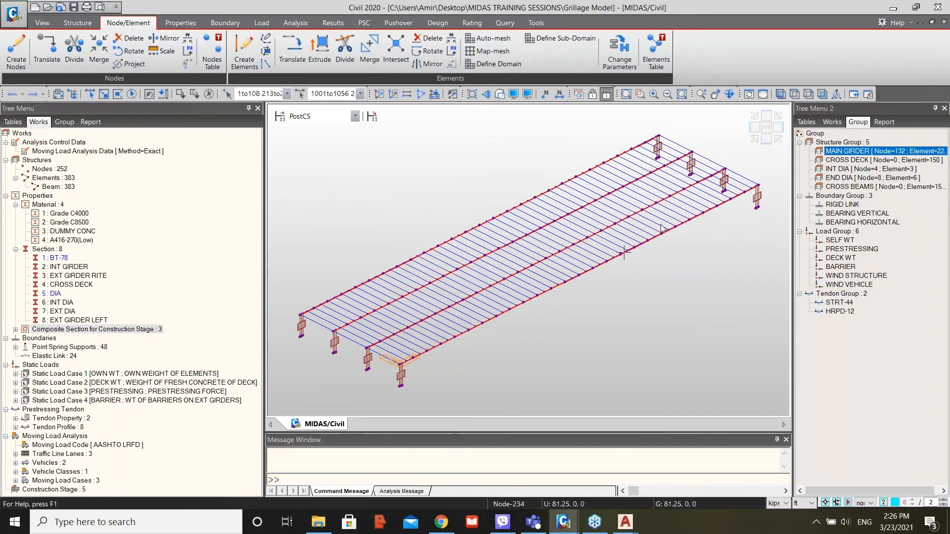
pyautogui.doubleClick(837, 160)
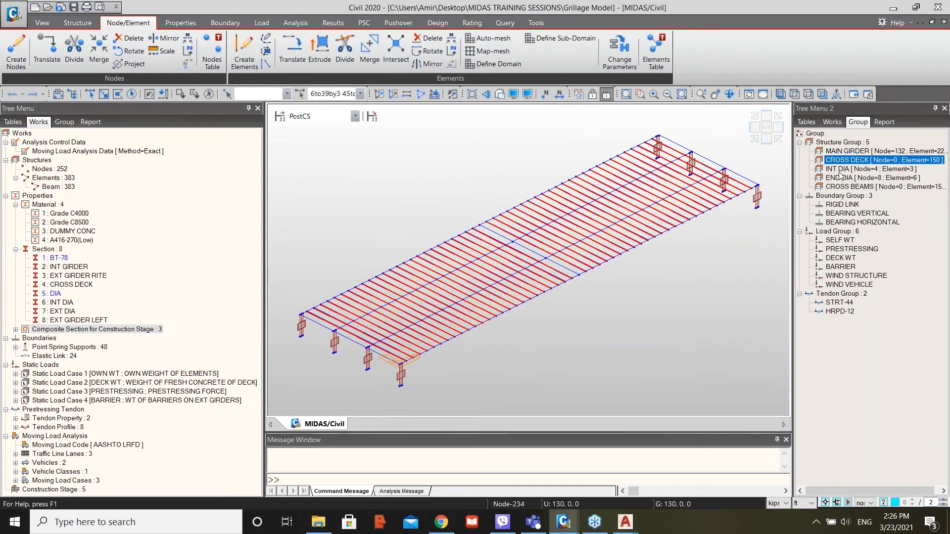
pyautogui.doubleClick(843, 178)
pyautogui.doubleClick(843, 152)
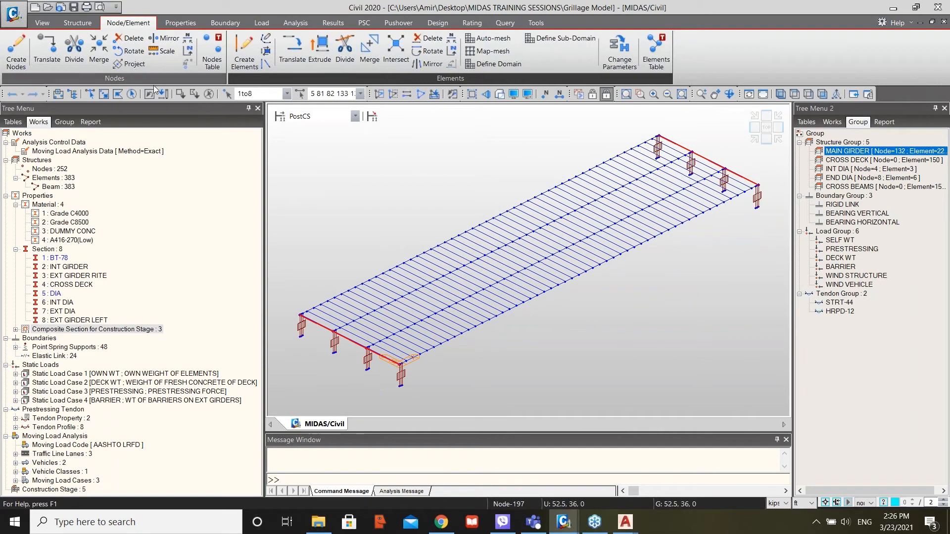
pyautogui.click(209, 94)
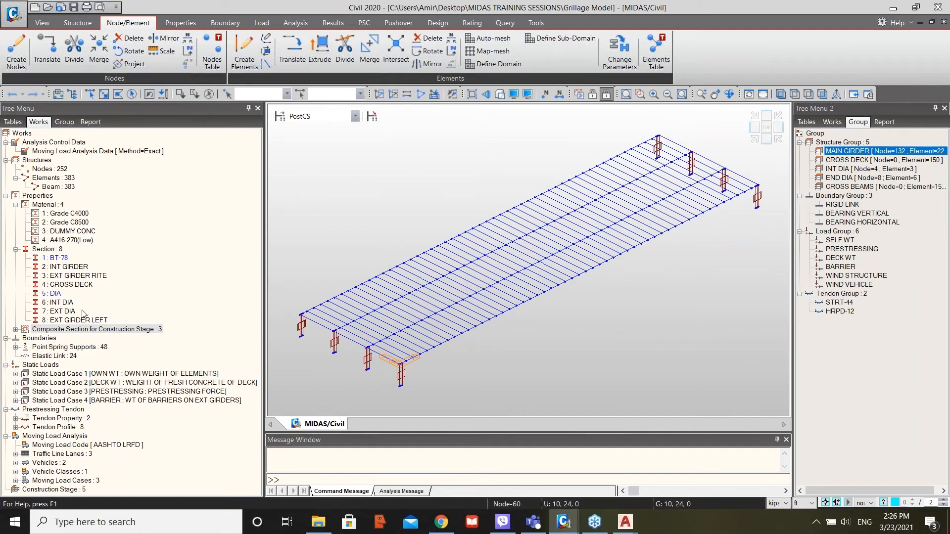
# Expand the point spring supports and examine the elastic links and support nodes at the deck's nearest corner.
pyautogui.click(15, 347)
pyautogui.scroll(-1, 62, 348)
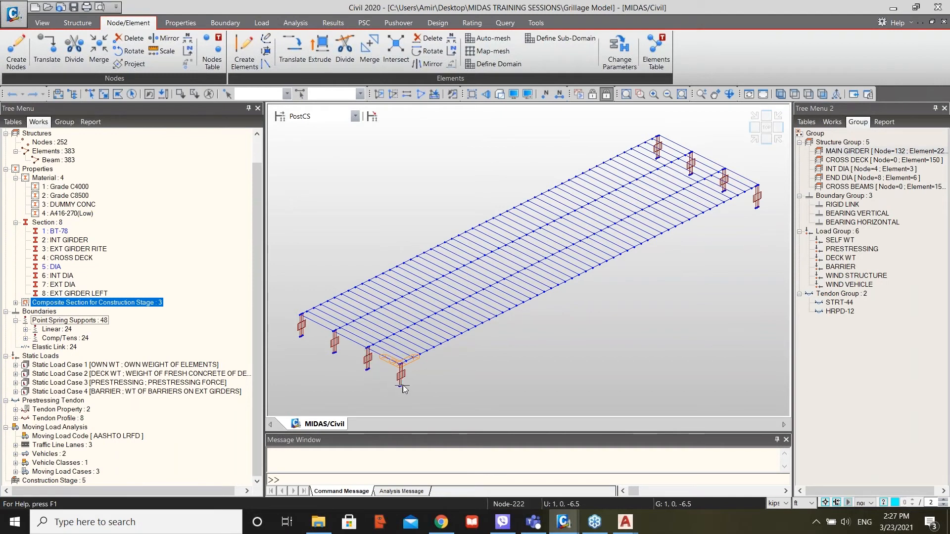
pyautogui.scroll(6, 401, 383)
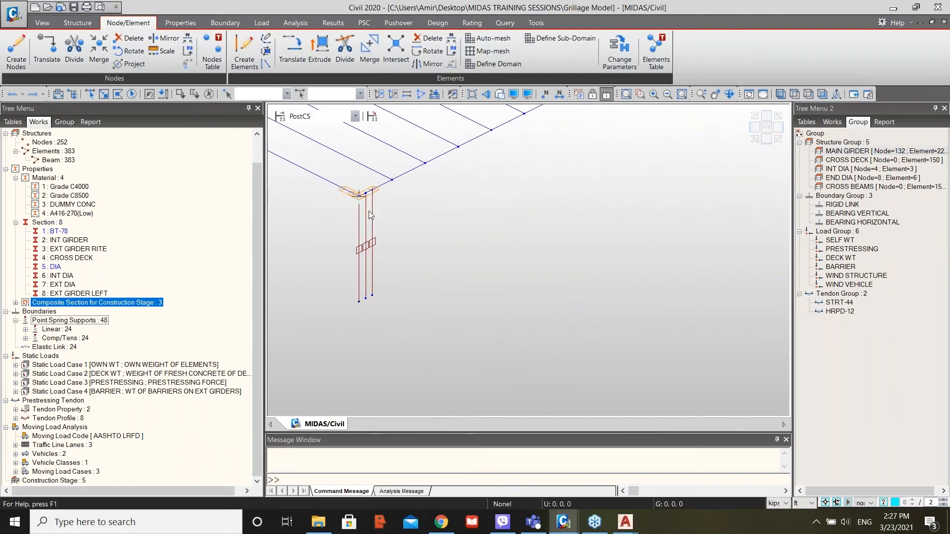
pyautogui.moveTo(373, 194)
pyautogui.moveTo(424, 169)
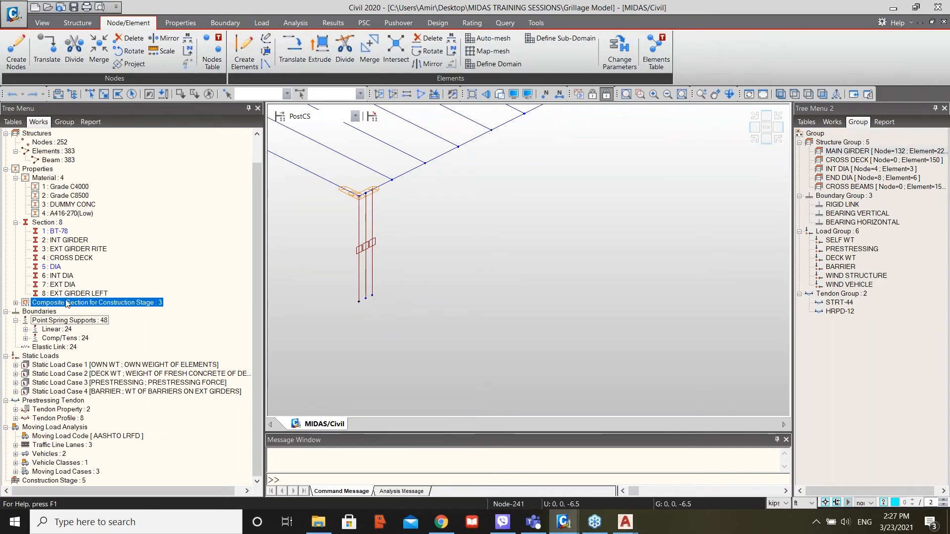
# Expand the Linear and Comp/Tens spring supports and locate the nodes carrying the linear Type 1 support in the model.
pyautogui.click(26, 339)
pyautogui.click(25, 330)
pyautogui.click(97, 339)
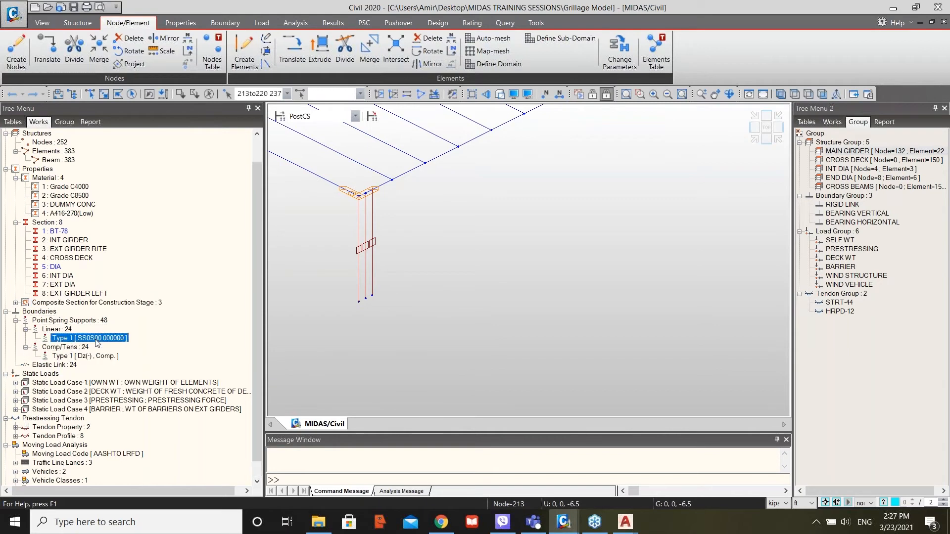
pyautogui.scroll(-3, 500, 307)
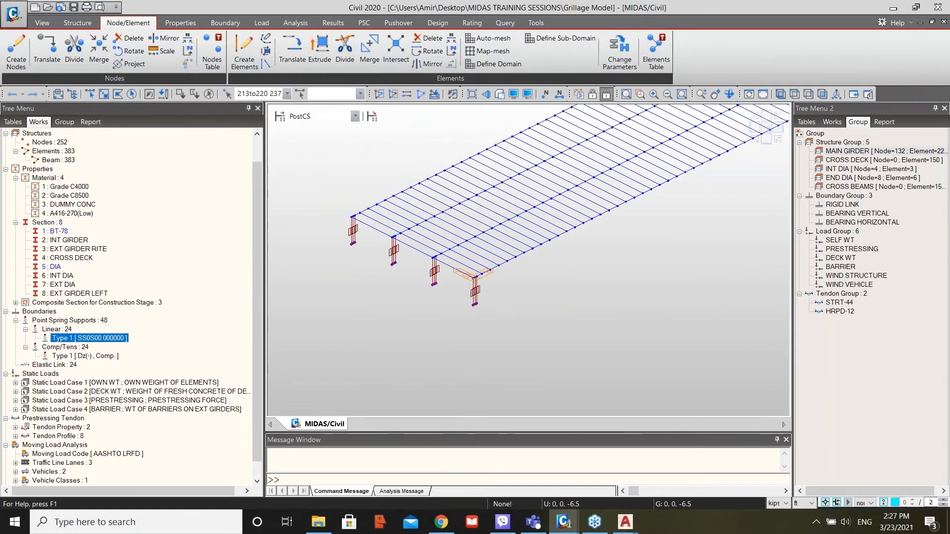
pyautogui.moveTo(589, 259); pyautogui.dragTo(491, 291, button='middle')
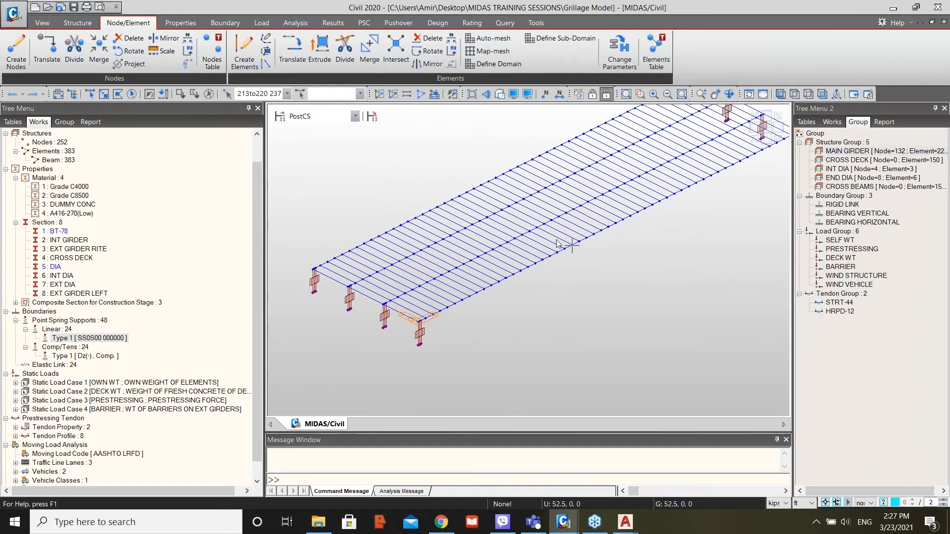
pyautogui.scroll(-1, 79, 312)
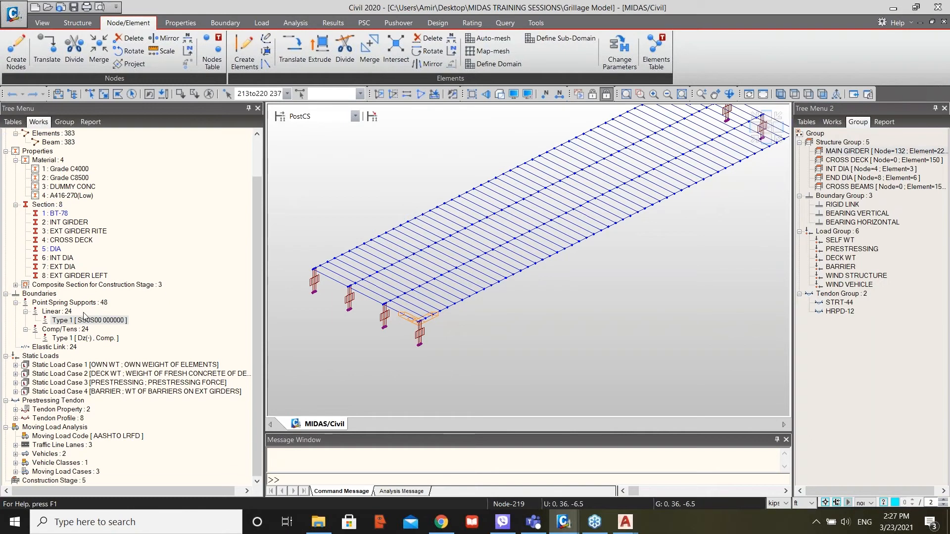
# Expand the OWN WT static load case and check its self-weight entry.
pyautogui.click(57, 356)
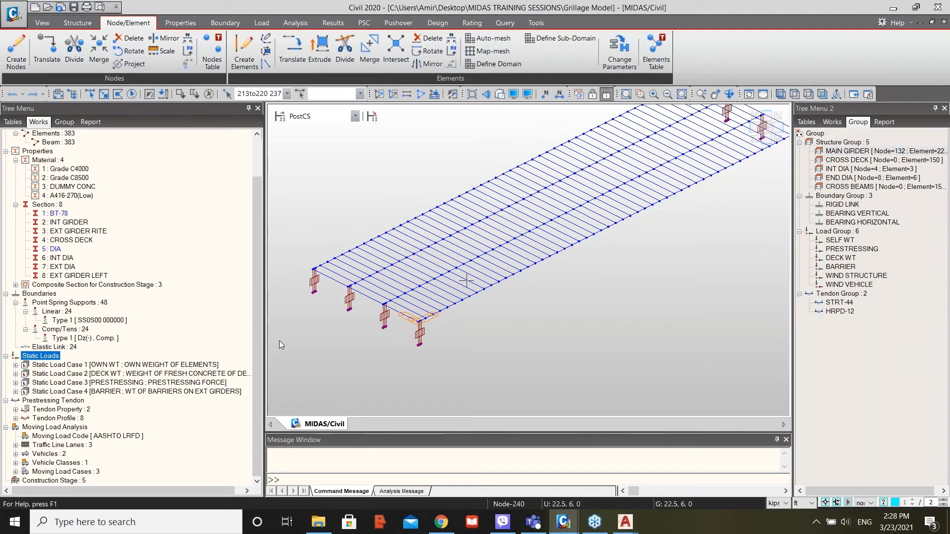
pyautogui.click(15, 365)
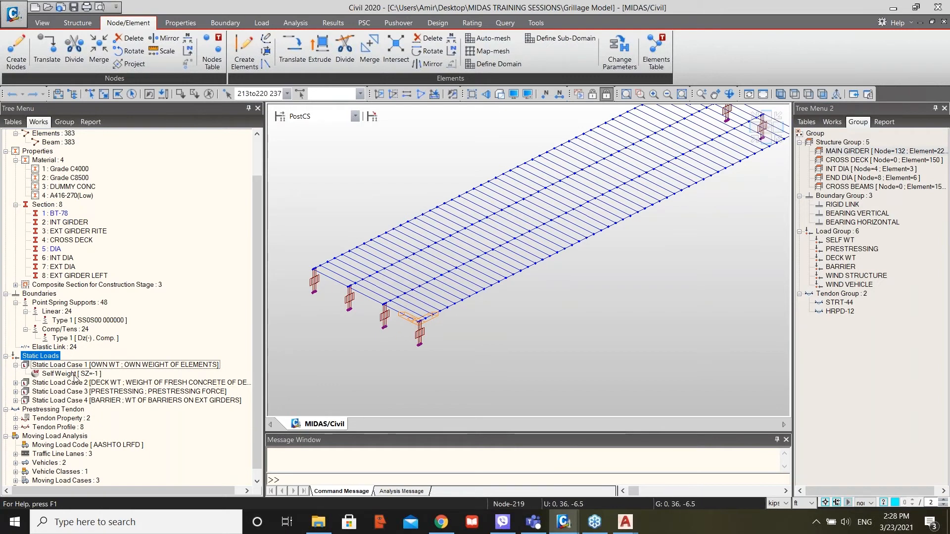
pyautogui.click(98, 375)
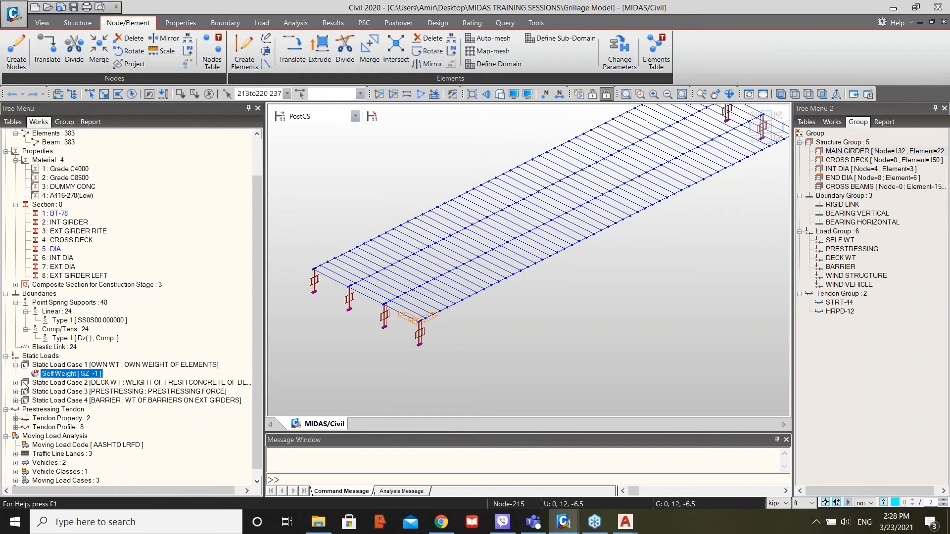
# Display the element beam loads of the DECK WT load case on the model and examine them along the girders.
pyautogui.click(16, 383)
pyautogui.click(54, 392)
pyautogui.rightClick(54, 392)
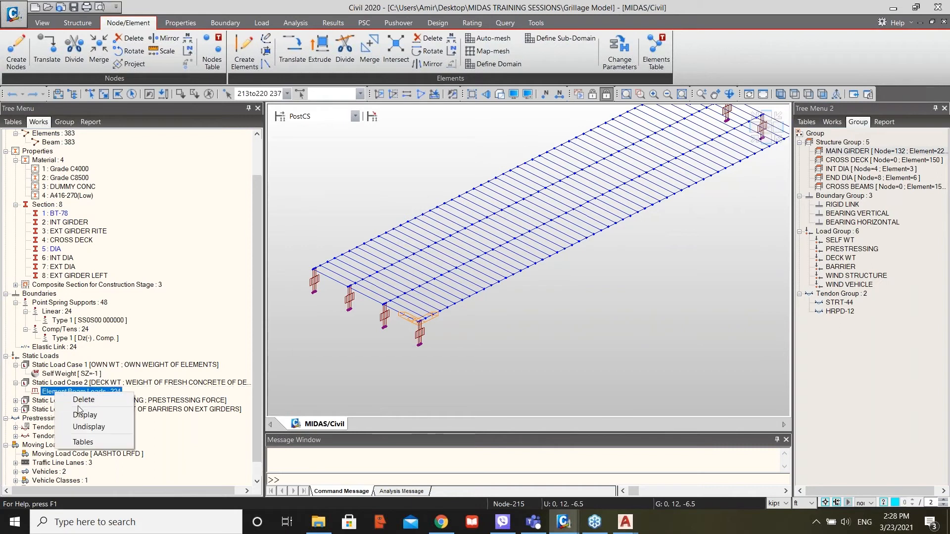
pyautogui.click(85, 416)
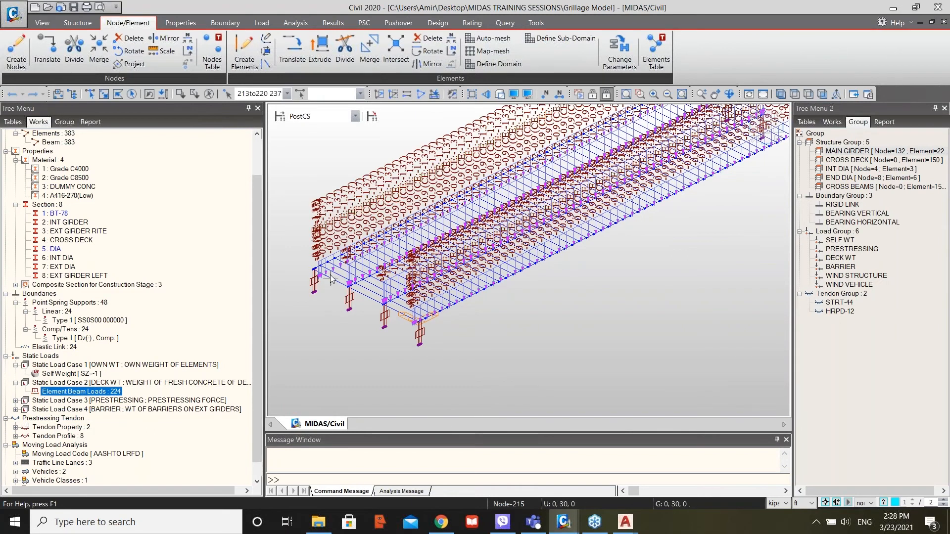
pyautogui.scroll(2, 331, 280)
pyautogui.scroll(1, 398, 297)
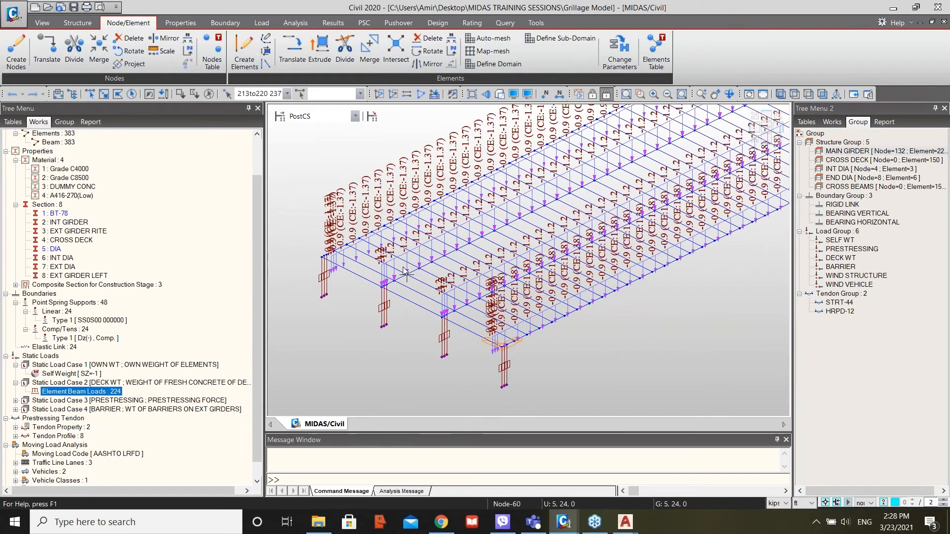
pyautogui.scroll(2, 392, 276)
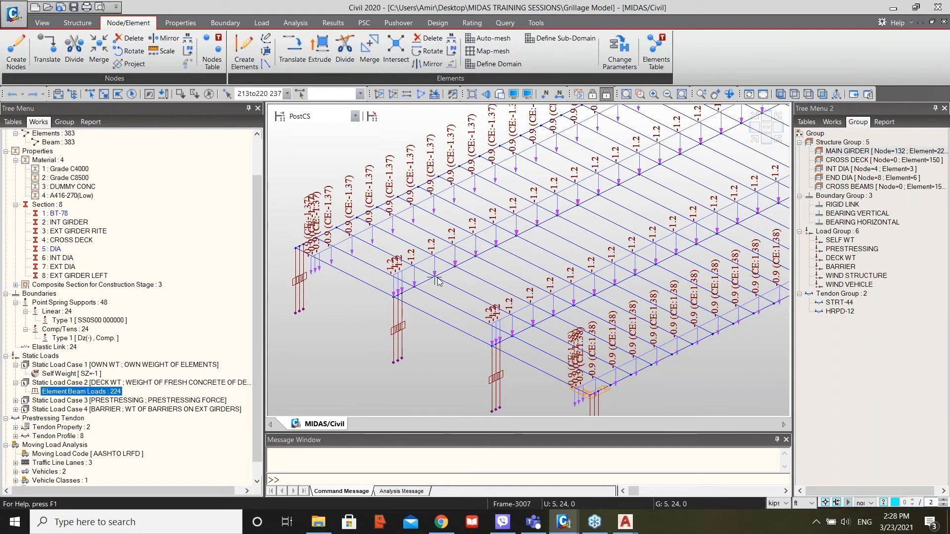
pyautogui.moveTo(396, 281)
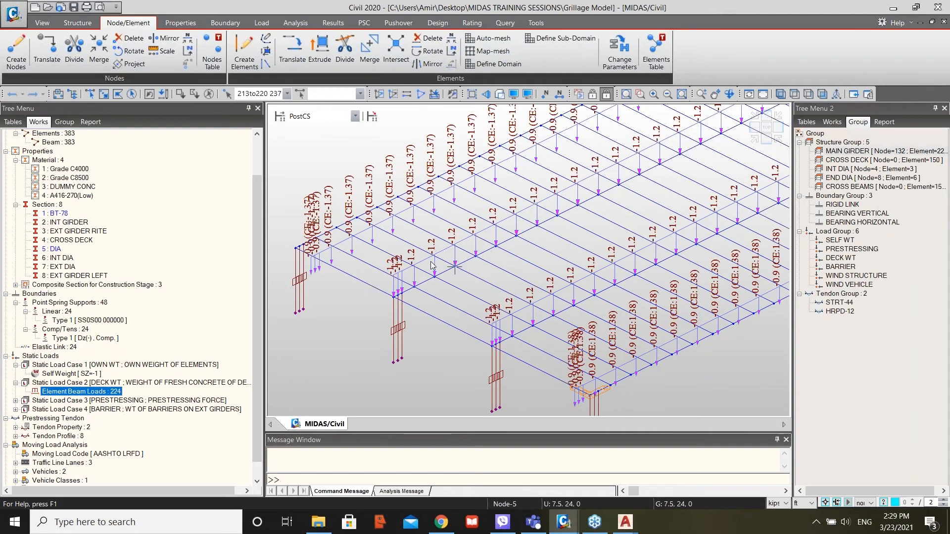
pyautogui.scroll(-3, 391, 271)
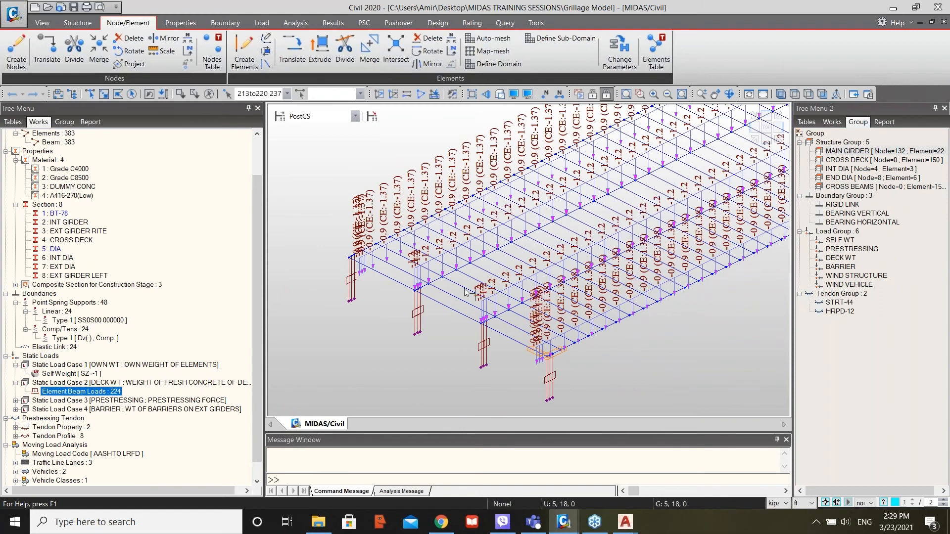
pyautogui.scroll(-2, 398, 311)
pyautogui.scroll(-2, 397, 309)
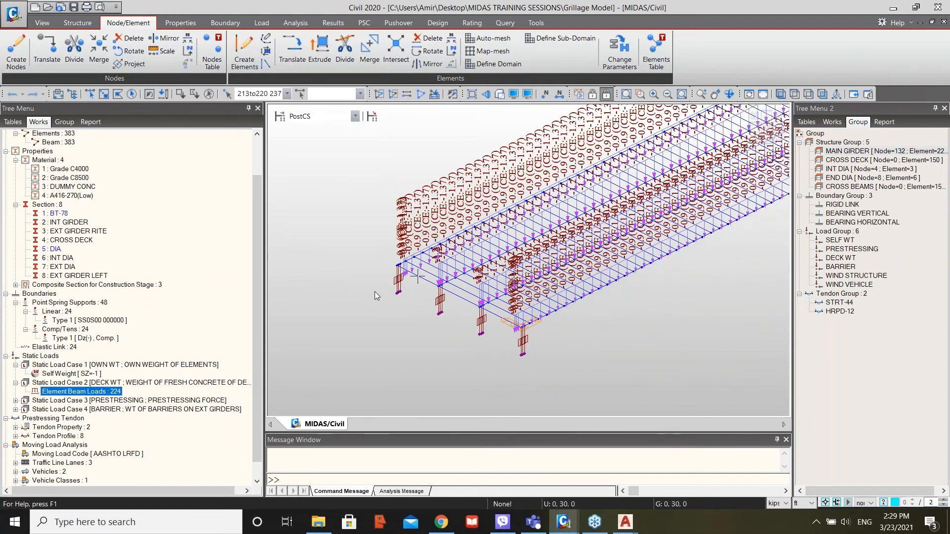
pyautogui.scroll(-1, 115, 394)
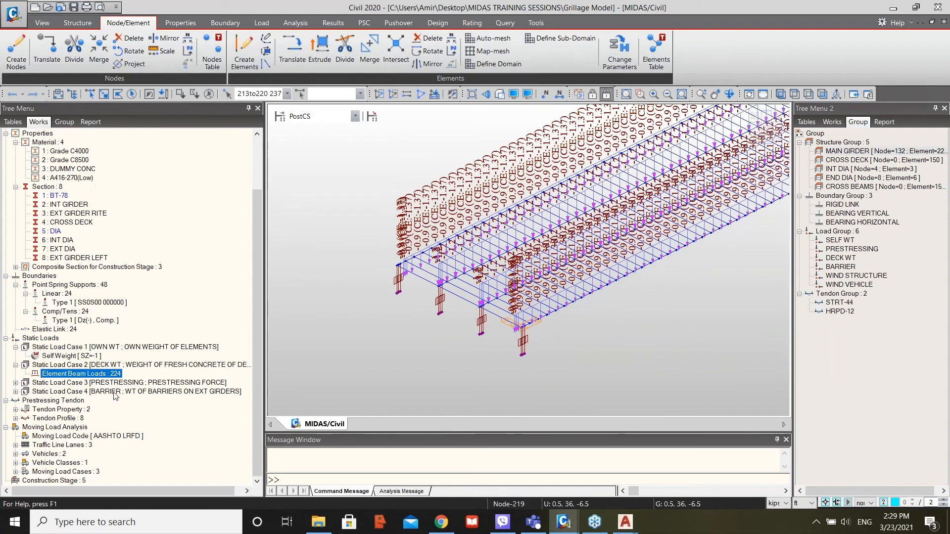
# Display the tendon prestress loads of the PRESTRESSING load case and examine them along the whole deck.
pyautogui.click(16, 383)
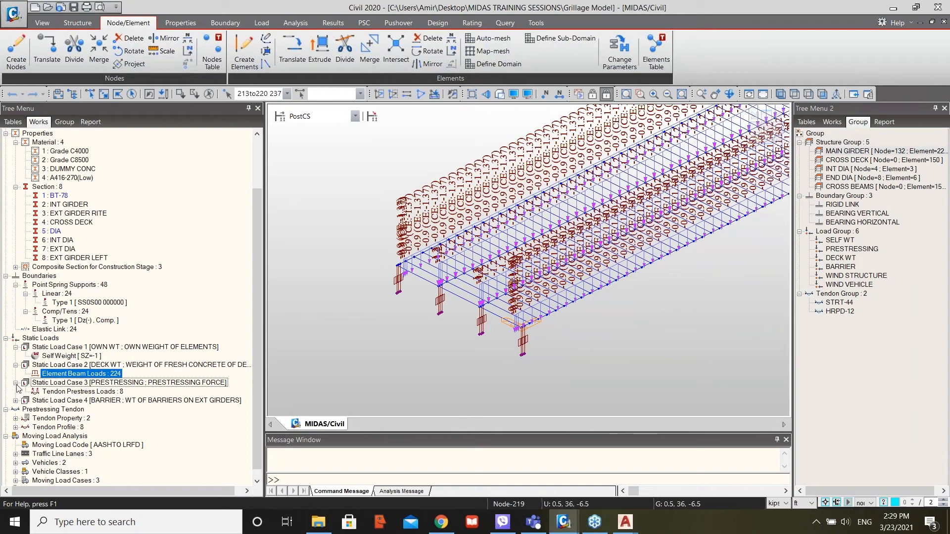
pyautogui.click(59, 385)
pyautogui.rightClick(65, 392)
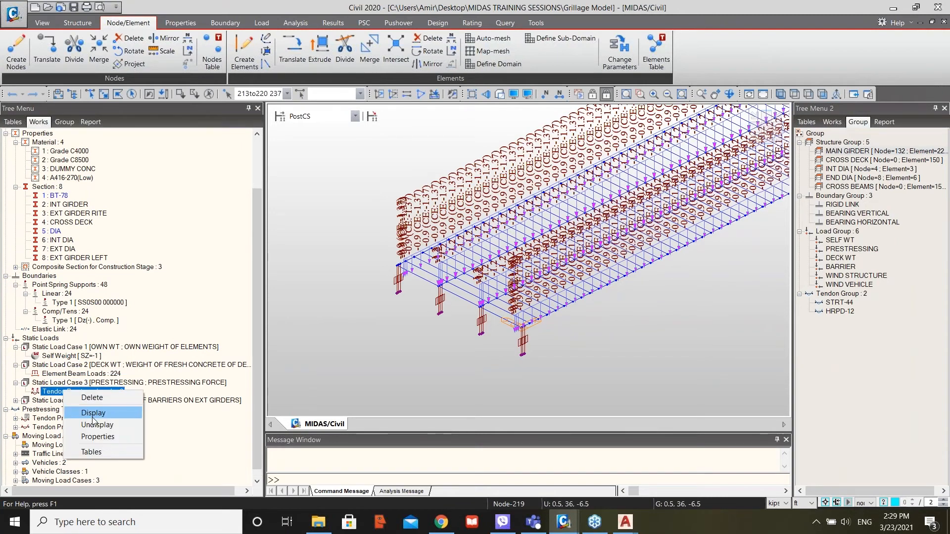
pyautogui.click(95, 414)
pyautogui.scroll(-2, 369, 294)
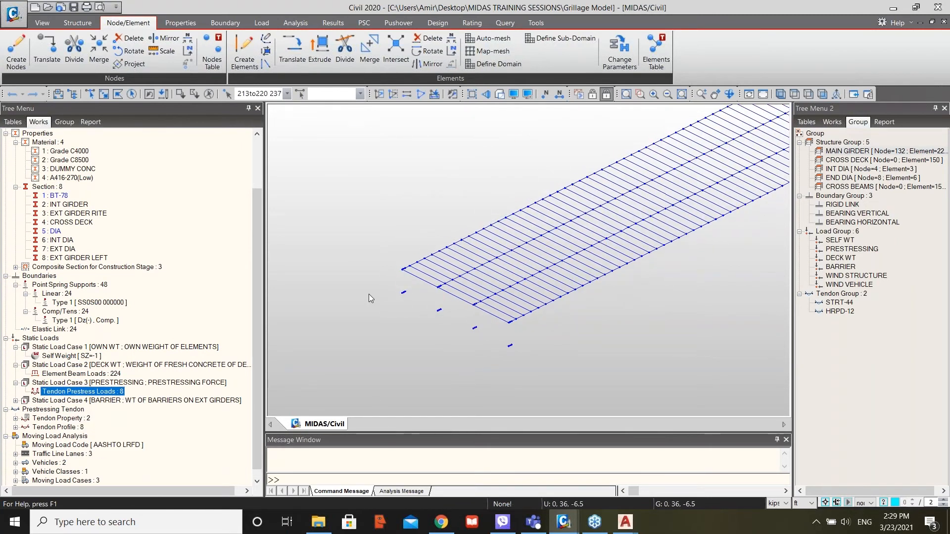
pyautogui.moveTo(501, 179); pyautogui.dragTo(412, 202, button='middle')
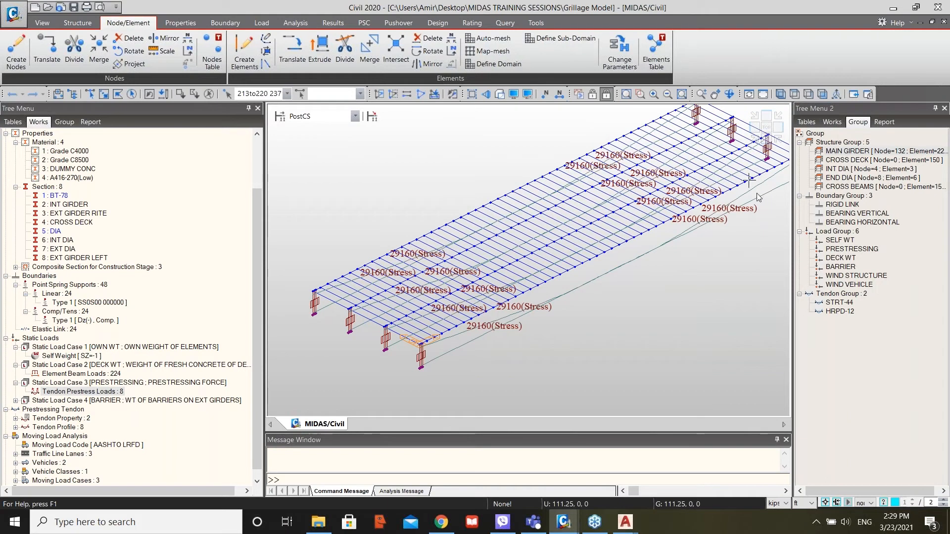
pyautogui.moveTo(685, 234)
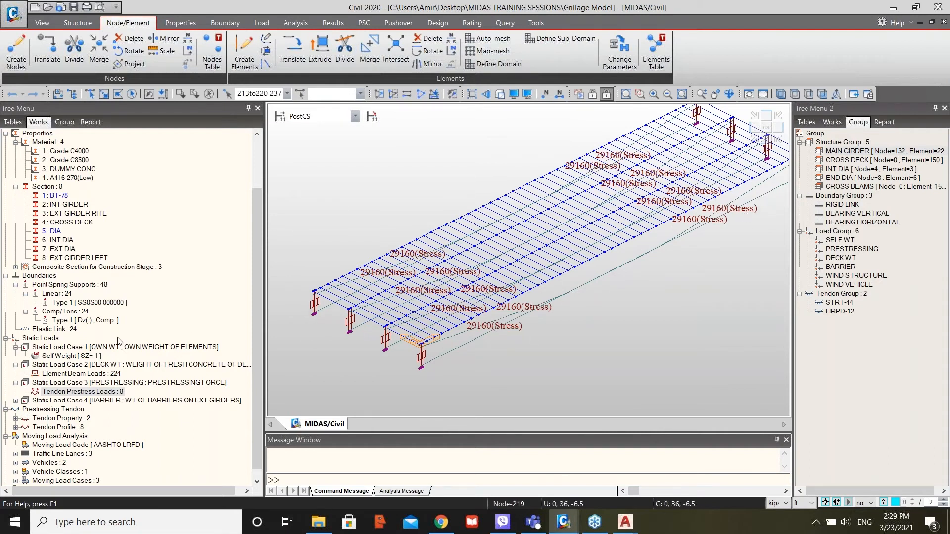
# Display the element beam loads of the BARRIER load case and examine them in cross-section and isometric views.
pyautogui.scroll(-1, 119, 342)
pyautogui.click(15, 392)
pyautogui.click(55, 401)
pyautogui.rightClick(55, 400)
pyautogui.click(86, 427)
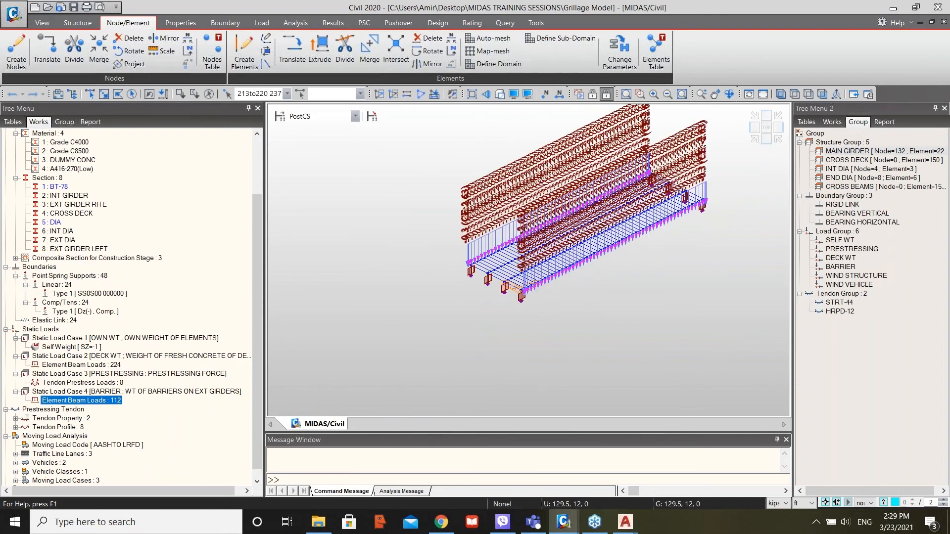
pyautogui.click(754, 127)
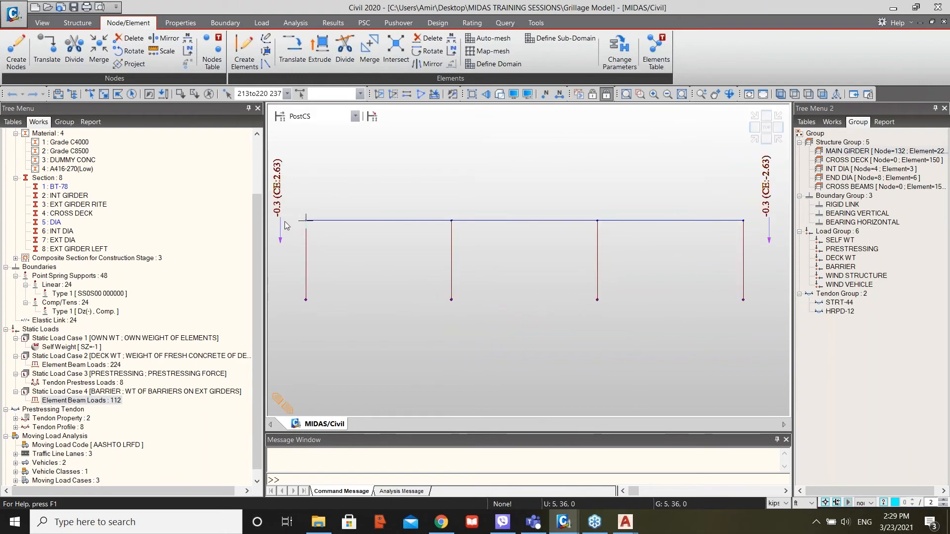
pyautogui.moveTo(284, 241)
pyautogui.click(756, 140)
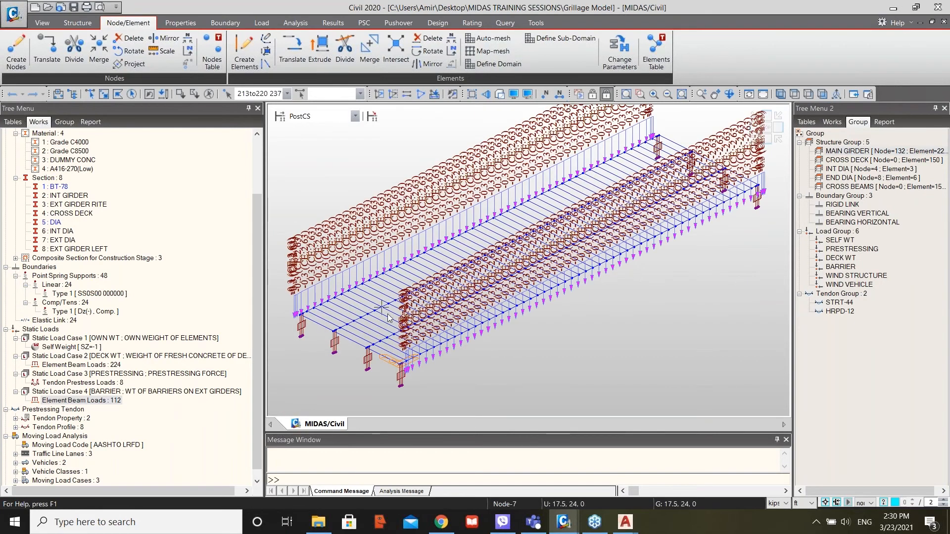
# Expand the tendon properties and tendon profiles, and show the tendon prestress loads on the model again.
pyautogui.scroll(-1, 144, 297)
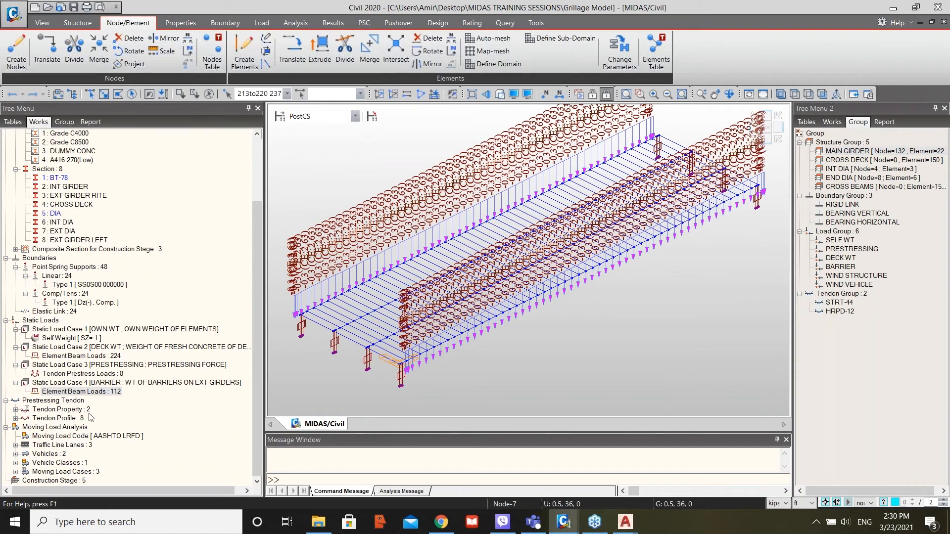
pyautogui.click(53, 409)
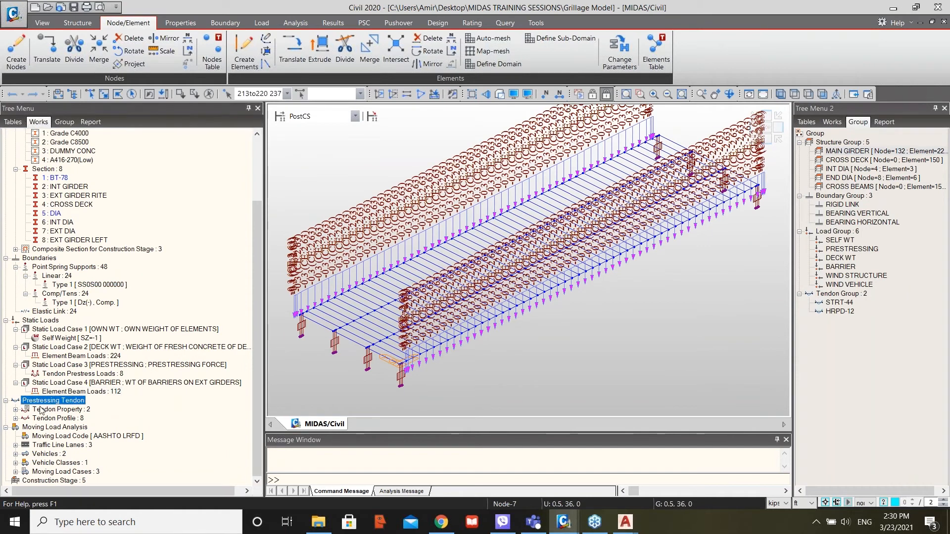
pyautogui.click(16, 410)
pyautogui.scroll(-1, 68, 427)
pyautogui.click(76, 410)
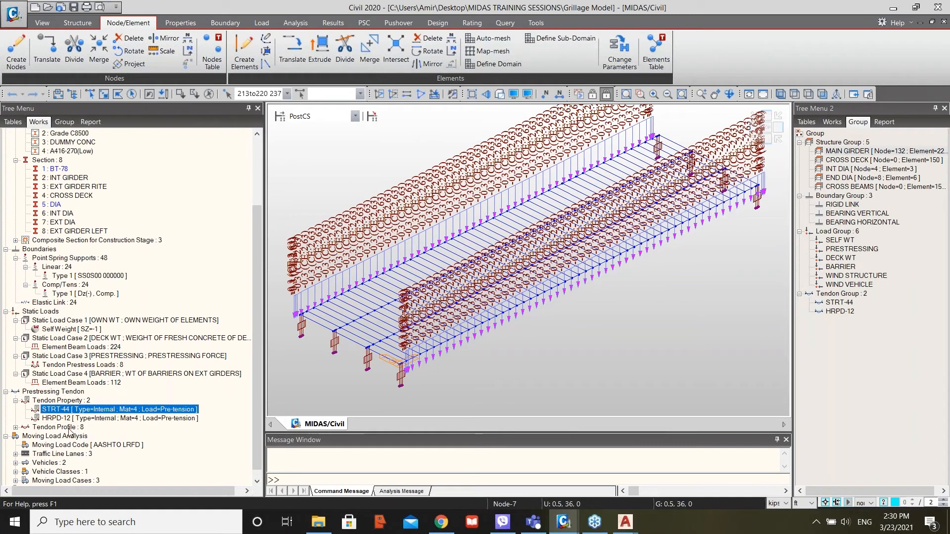
pyautogui.click(50, 428)
pyautogui.click(16, 427)
pyautogui.scroll(-3, 99, 386)
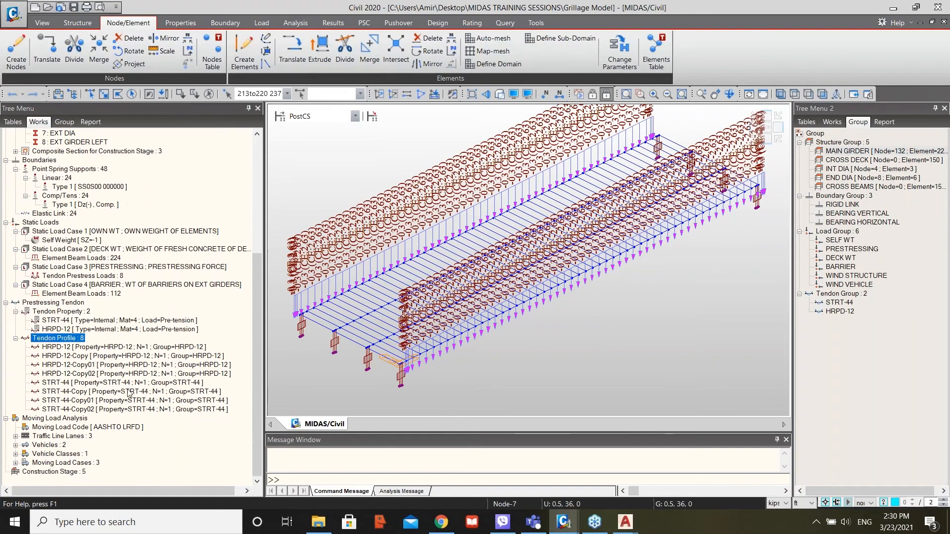
pyautogui.rightClick(81, 276)
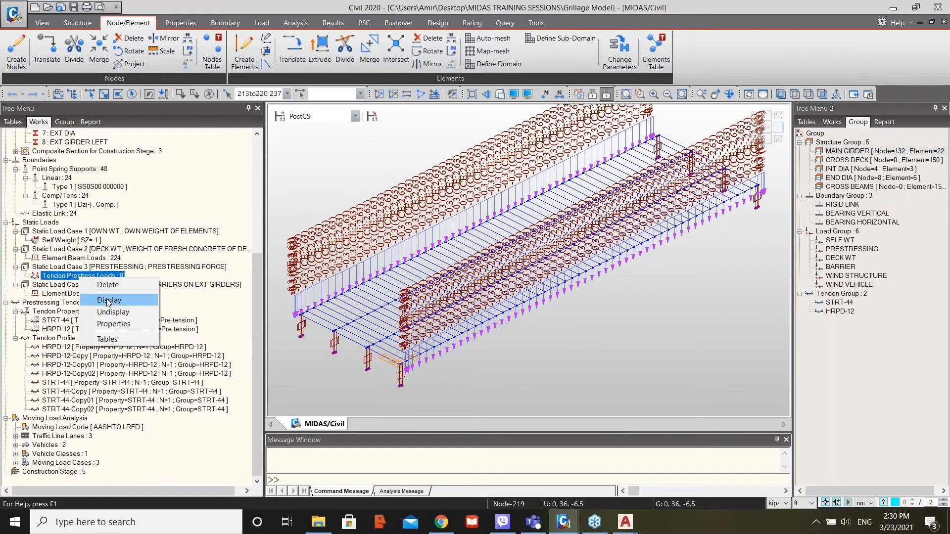
pyautogui.click(108, 301)
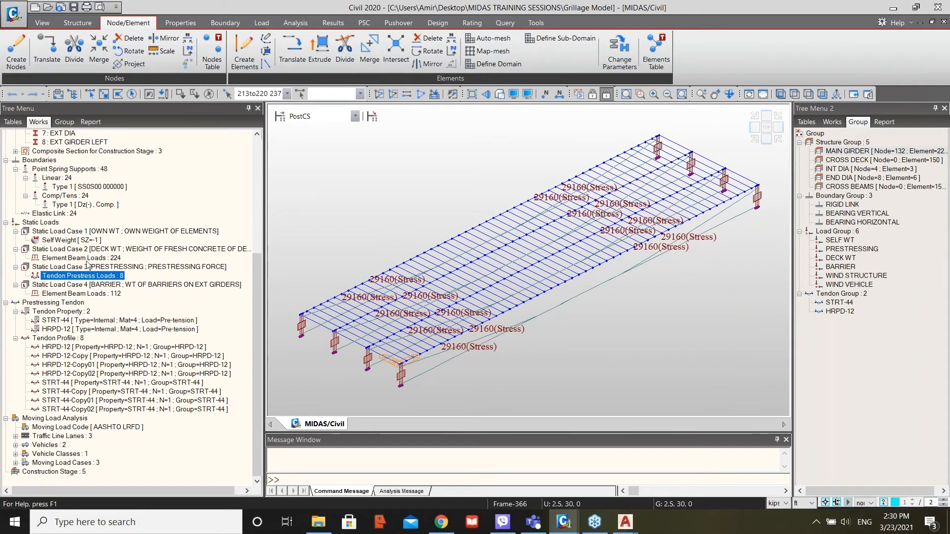
# Review the moving load code and expand the traffic line lanes, vehicles and moving load cases.
pyautogui.click(58, 419)
pyautogui.click(44, 429)
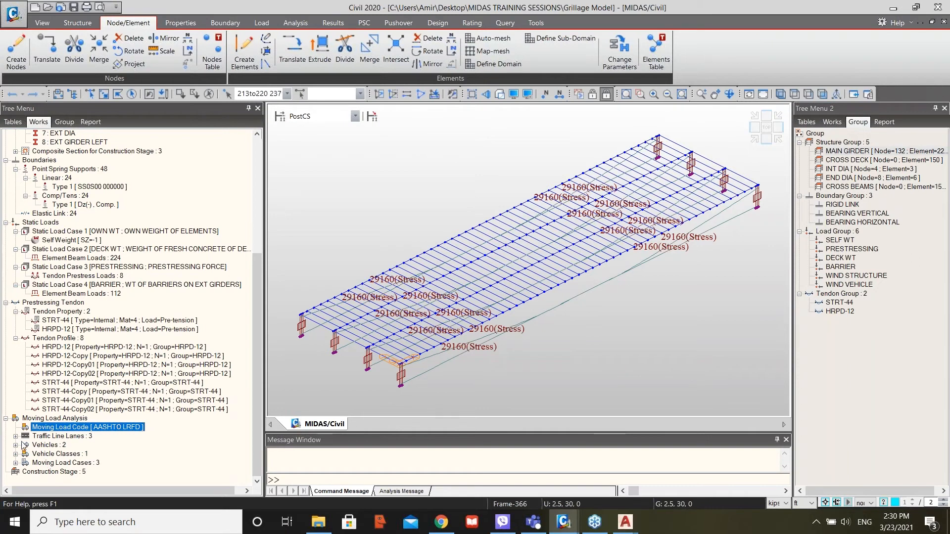
pyautogui.click(15, 436)
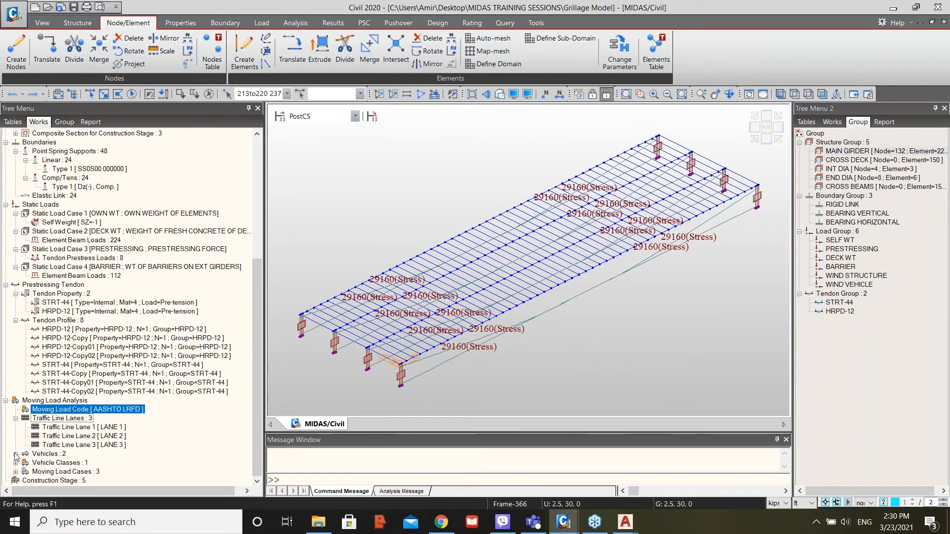
pyautogui.click(16, 455)
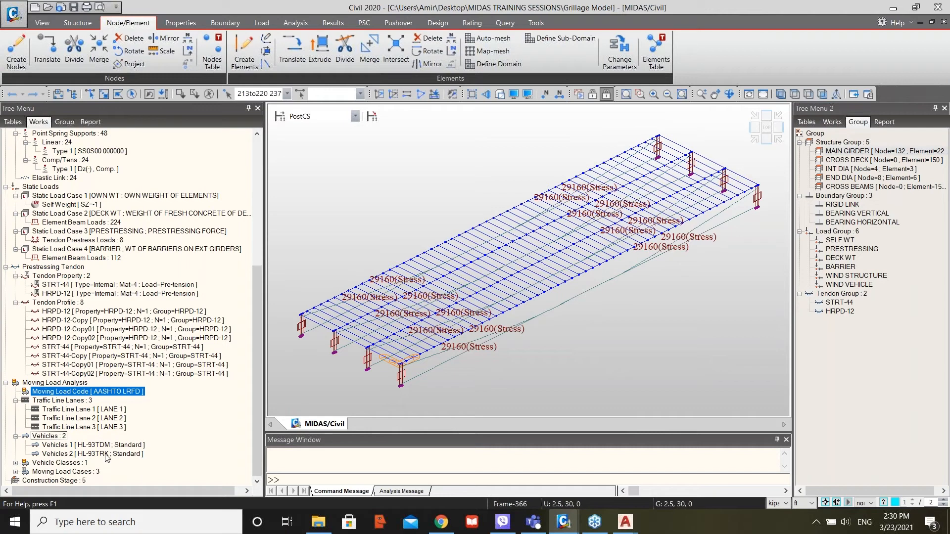
pyautogui.click(16, 472)
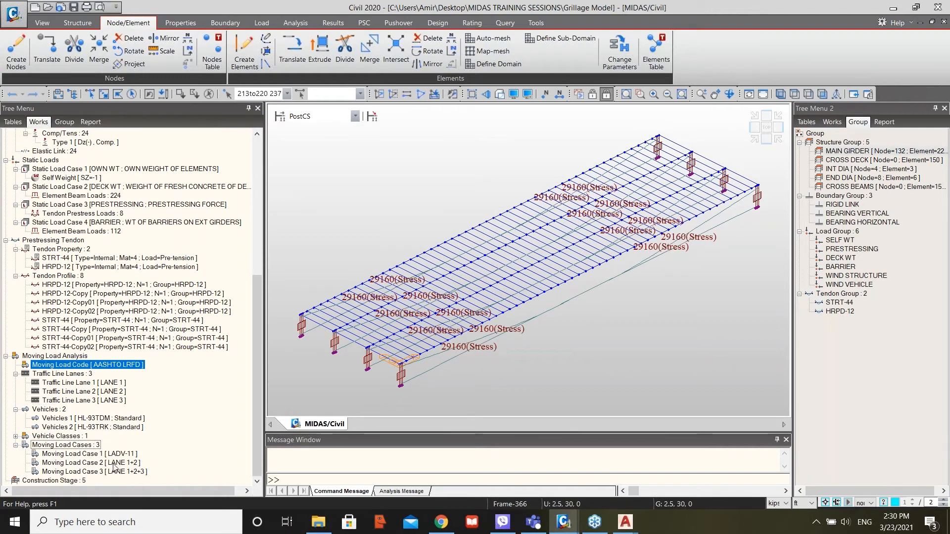
pyautogui.click(99, 455)
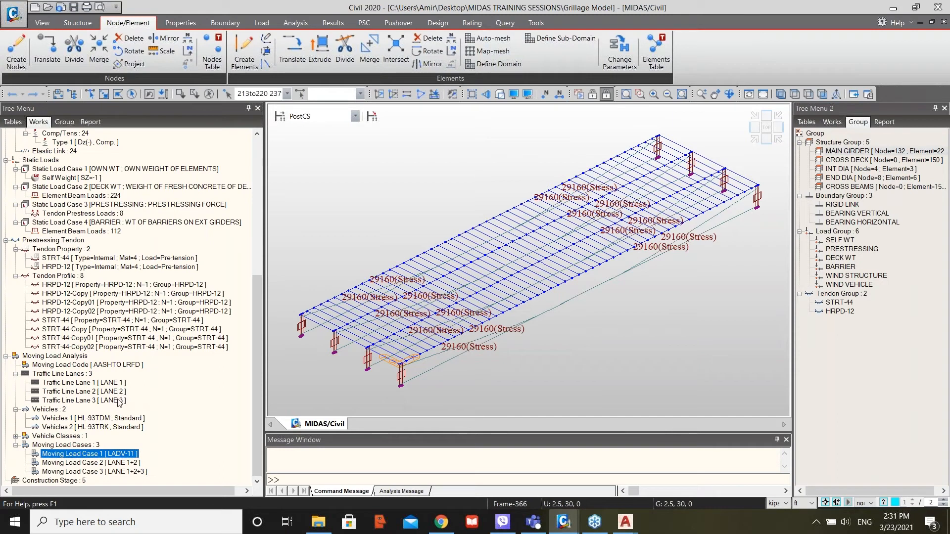
# Open moving load case LANE 1+2+3 and review its VC:HL-93 sub-load case, including the minimum number of loaded lanes, without changing it.
pyautogui.click(117, 473)
pyautogui.rightClick(116, 472)
pyautogui.click(143, 494)
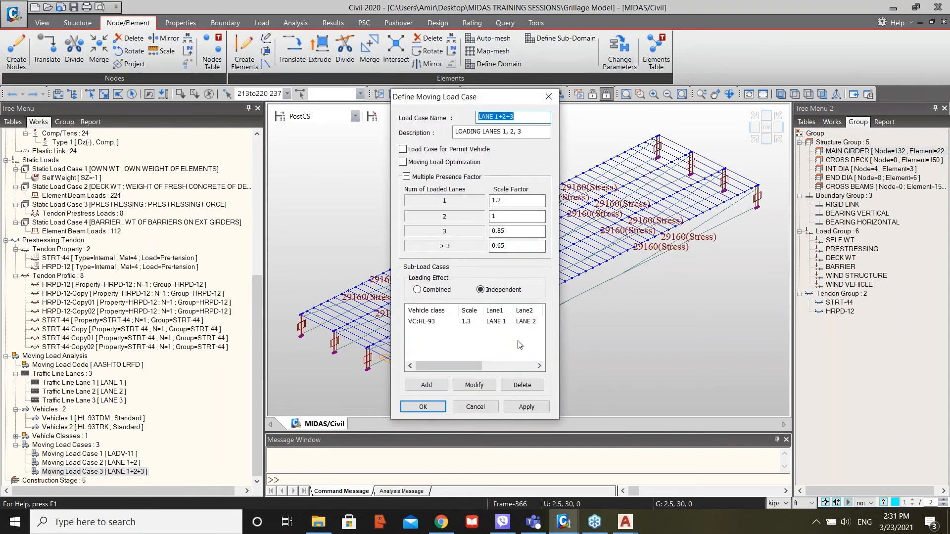
pyautogui.click(452, 322)
pyautogui.click(474, 385)
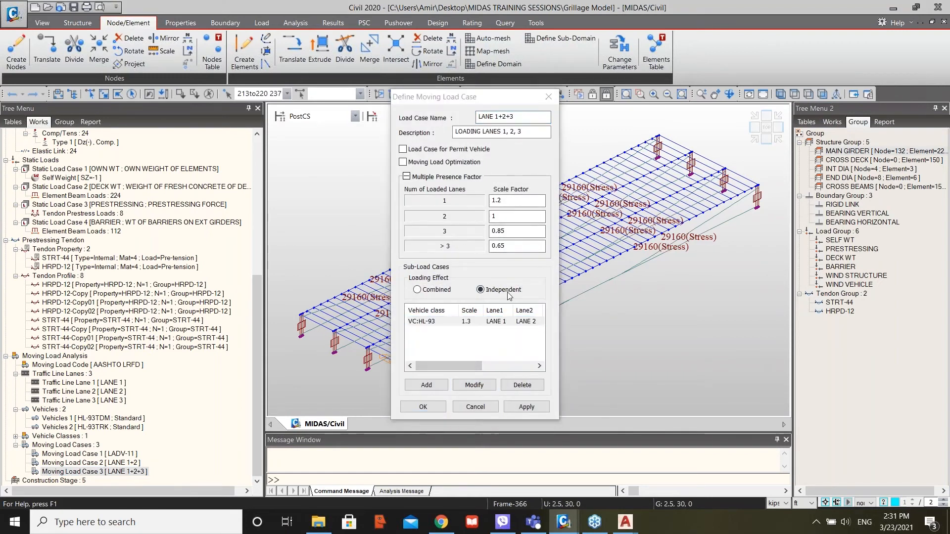
pyautogui.moveTo(617, 100); pyautogui.dragTo(373, 86)
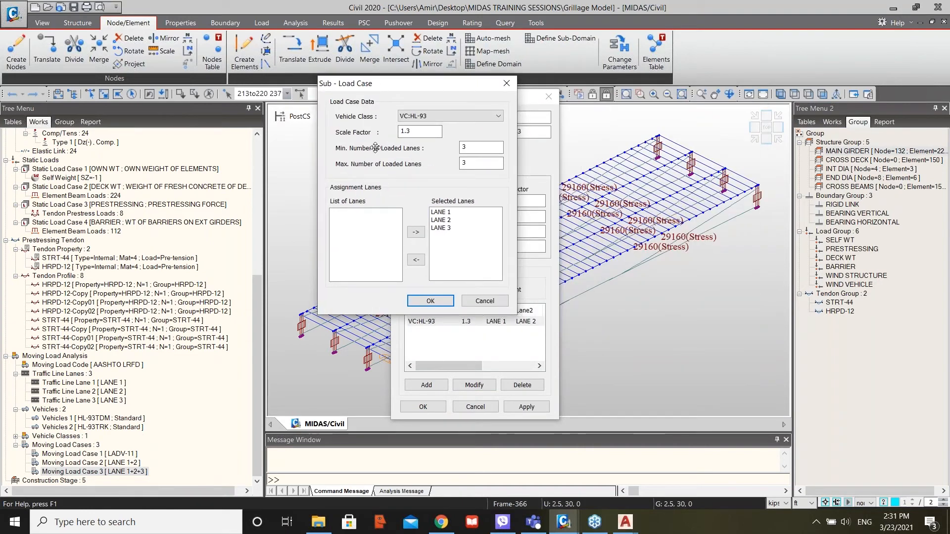
pyautogui.click(468, 146)
pyautogui.moveTo(468, 147); pyautogui.dragTo(448, 139)
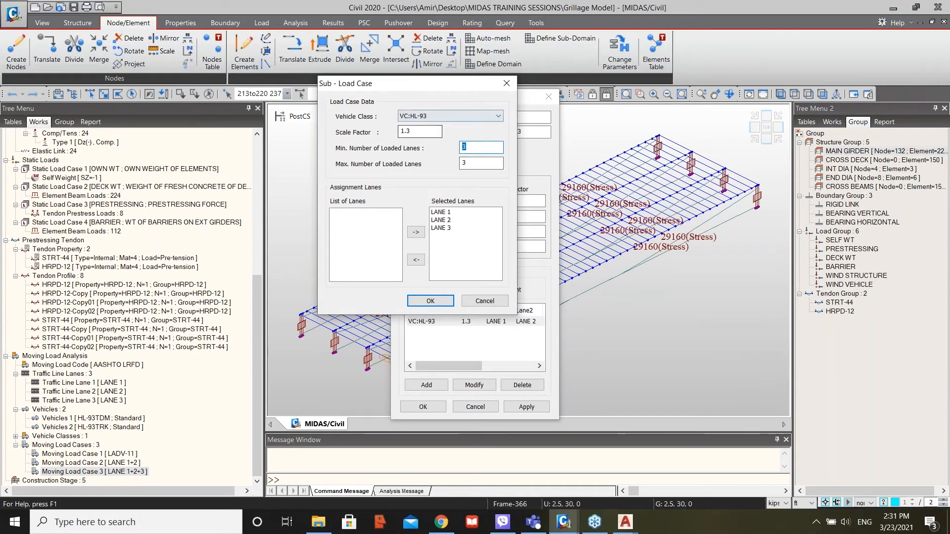
pyautogui.click(485, 301)
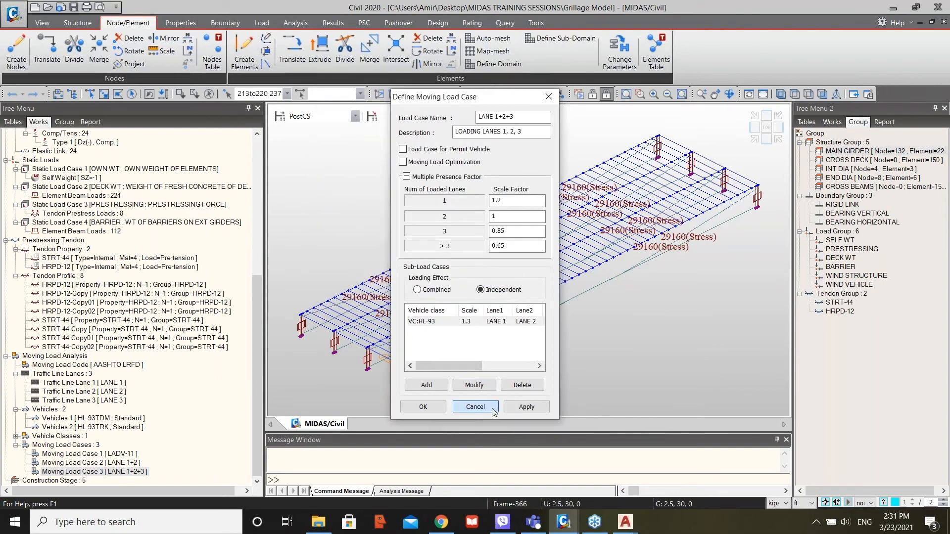
# Open moving load case LADV-11 and review the loaded-lane limits and selected lanes of its VC:HL-93 sub-load case without changing it.
pyautogui.click(475, 407)
pyautogui.rightClick(86, 455)
pyautogui.click(122, 480)
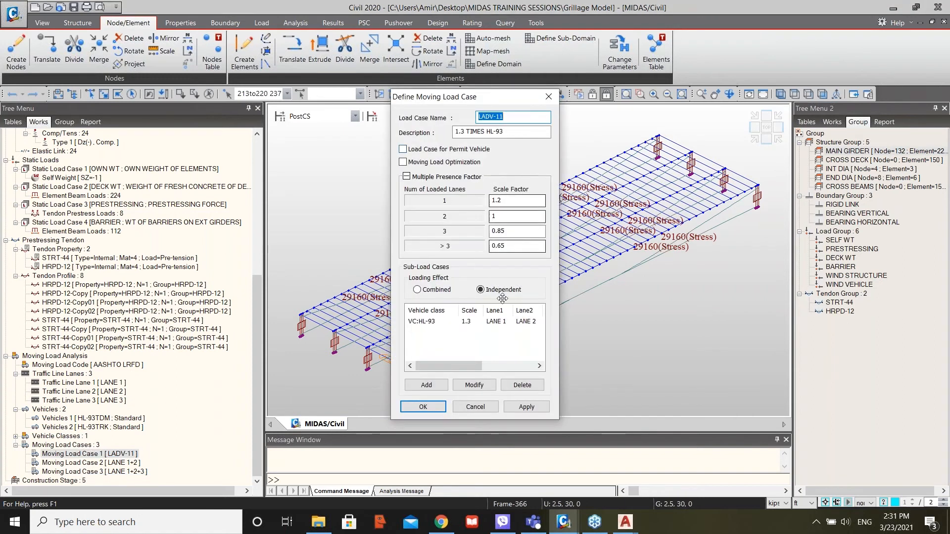
pyautogui.click(487, 324)
pyautogui.click(474, 385)
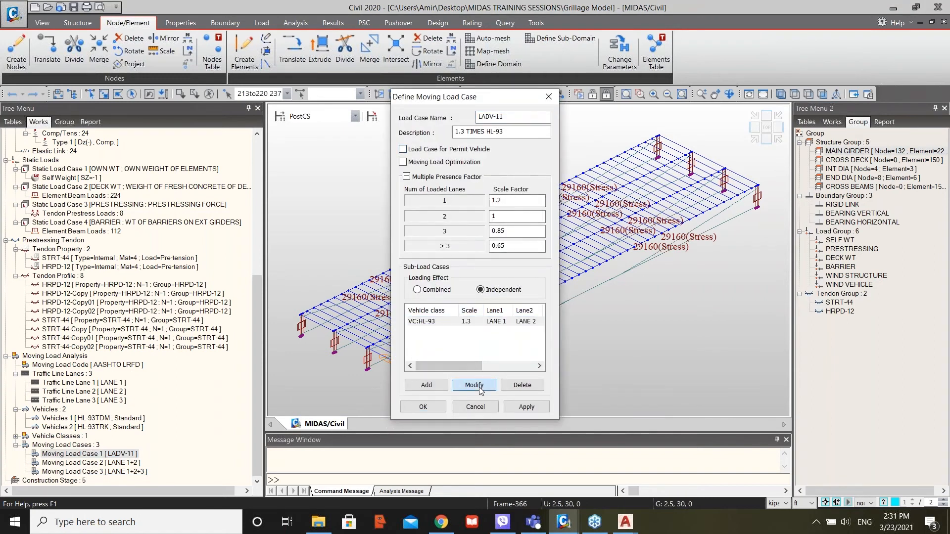
pyautogui.moveTo(642, 98); pyautogui.dragTo(417, 95)
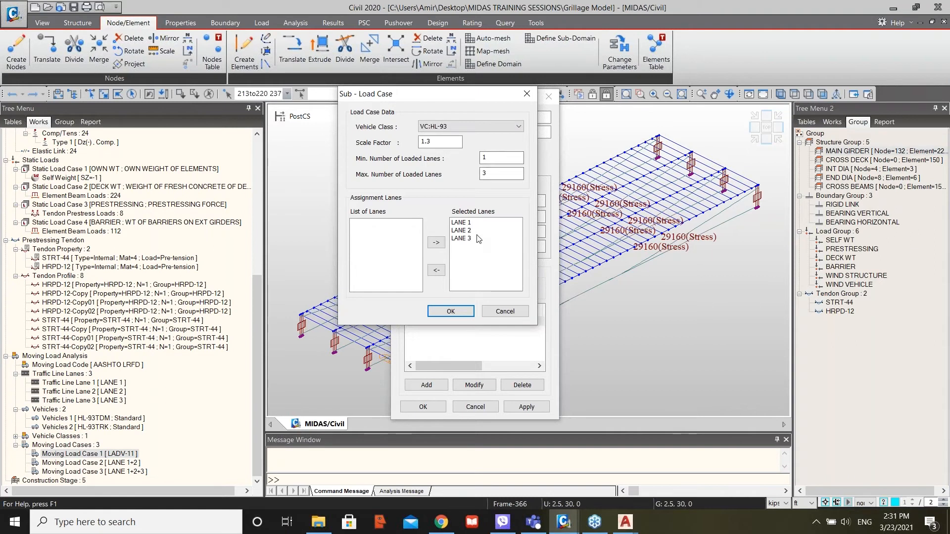
pyautogui.click(505, 311)
pyautogui.click(476, 407)
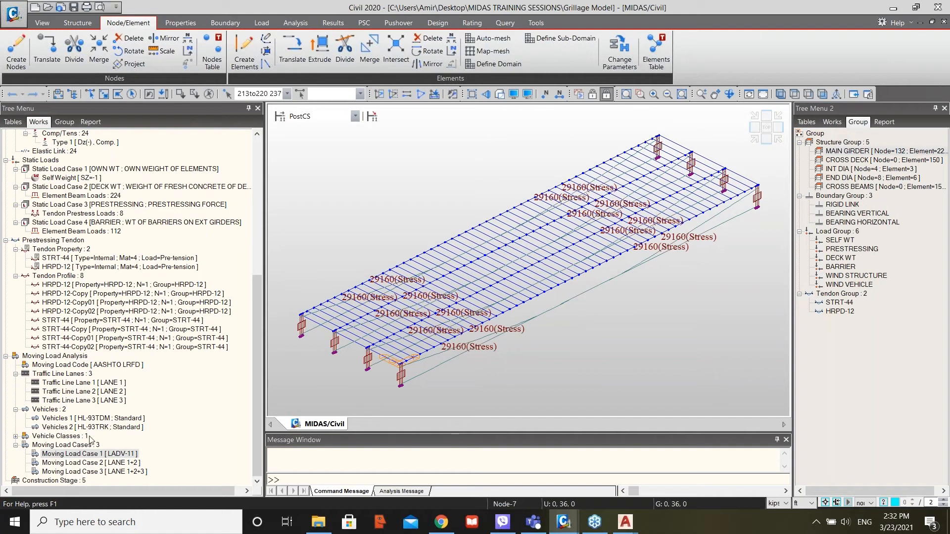
# Highlight the MAIN GIRDER, CROSS DECK, INT DIA, END DIA and CROSS BEAMS structure groups on the model one after another.
pyautogui.scroll(8, 93, 253)
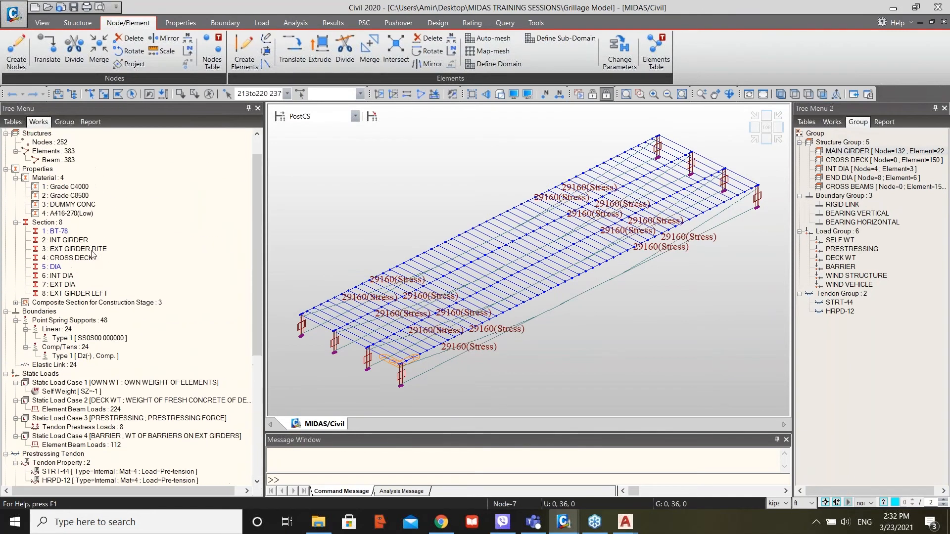
pyautogui.scroll(1, 92, 253)
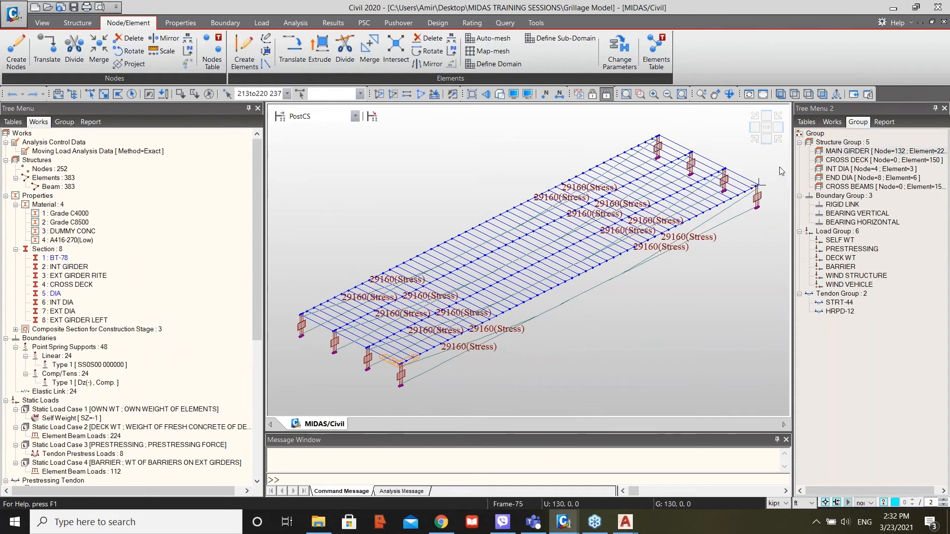
pyautogui.moveTo(791, 172); pyautogui.dragTo(752, 162)
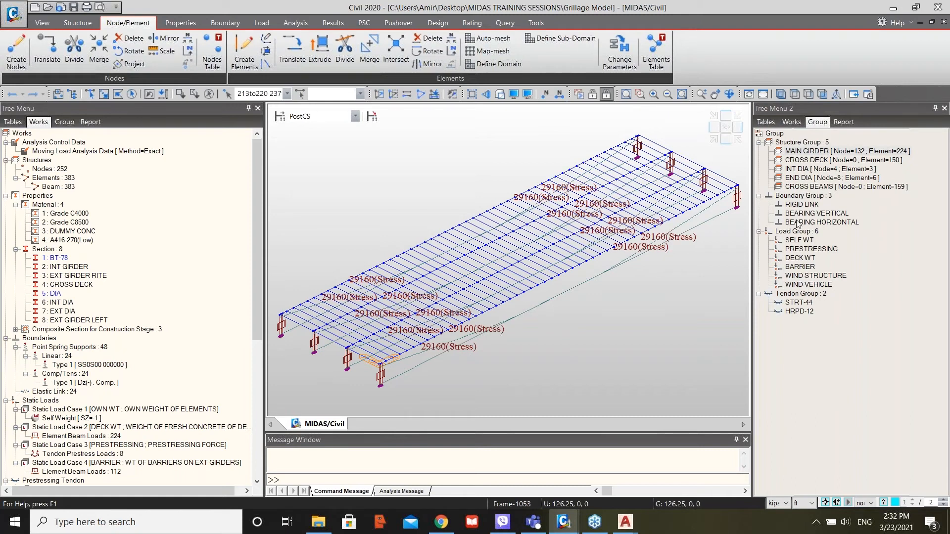
pyautogui.doubleClick(806, 155)
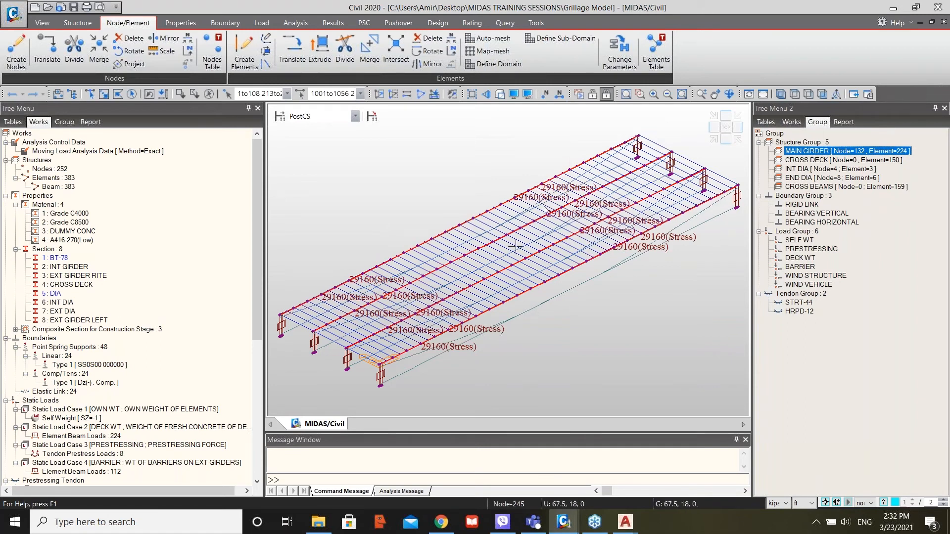
pyautogui.doubleClick(796, 160)
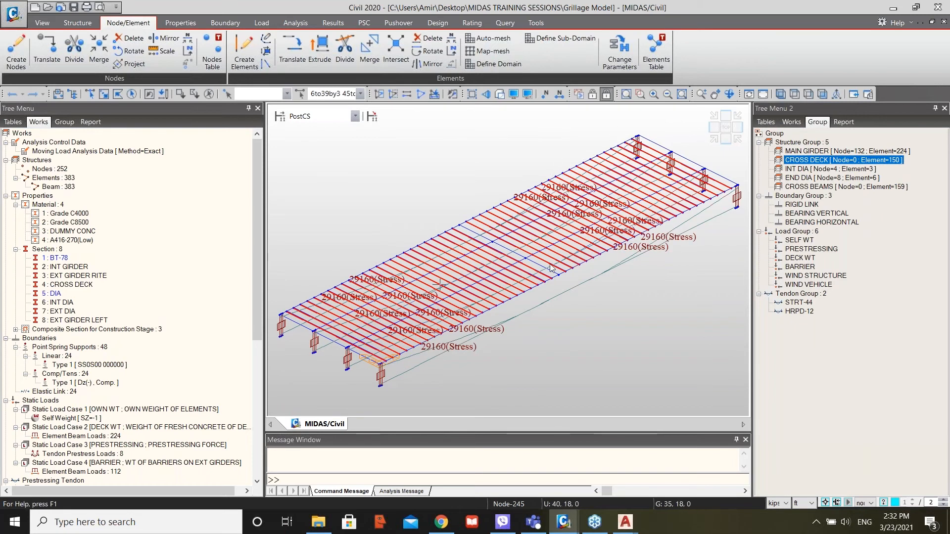
pyautogui.doubleClick(793, 170)
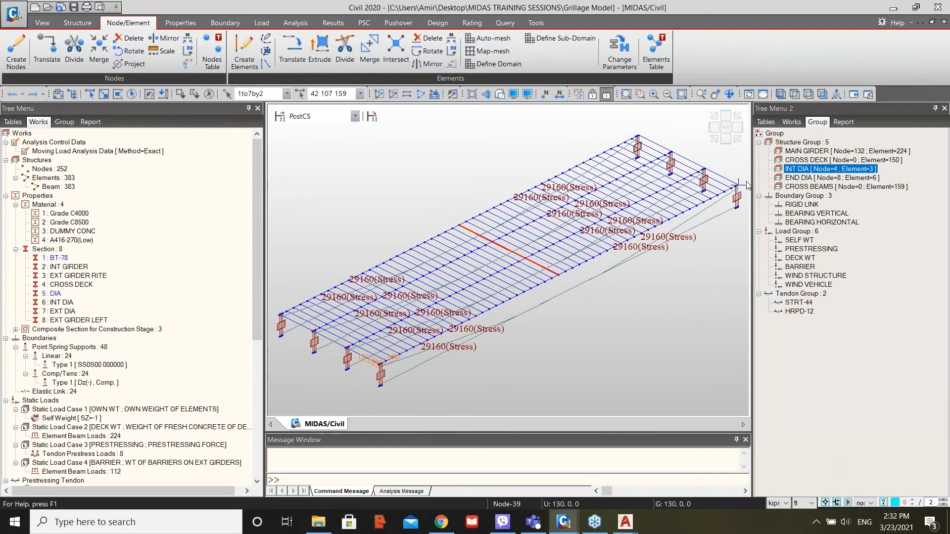
pyautogui.doubleClick(792, 178)
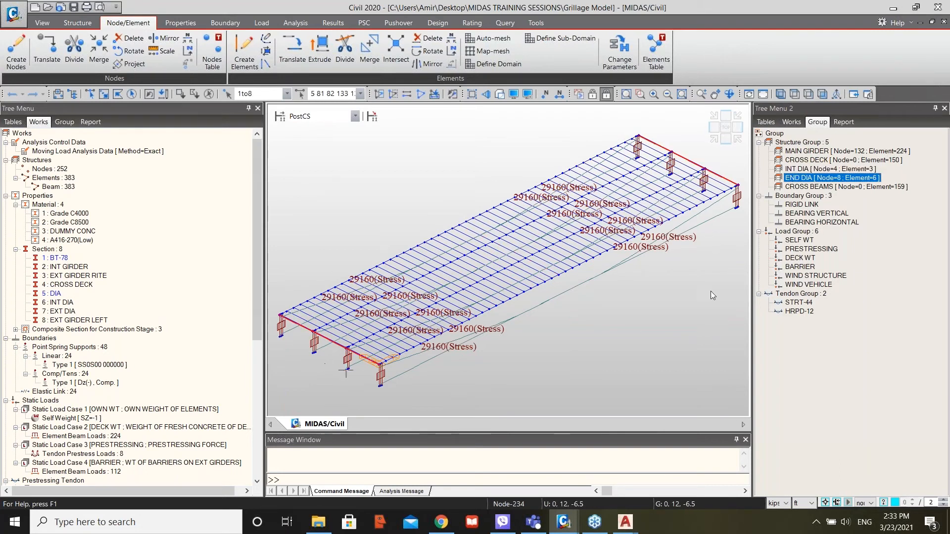
pyautogui.doubleClick(809, 187)
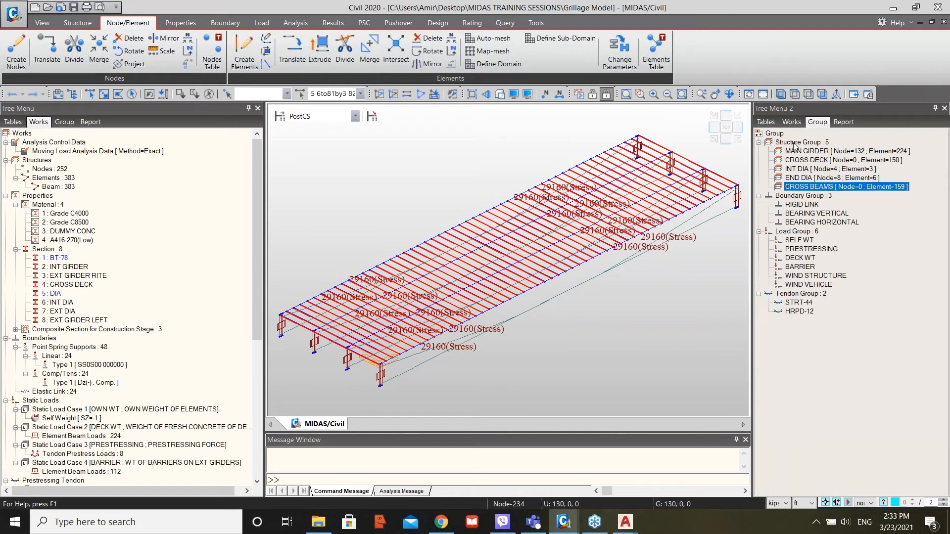
# Highlight the MAIN GIRDER structure group on the model again and examine the girder lines, keeping the group's name.
pyautogui.moveTo(805, 152); pyautogui.dragTo(630, 190)
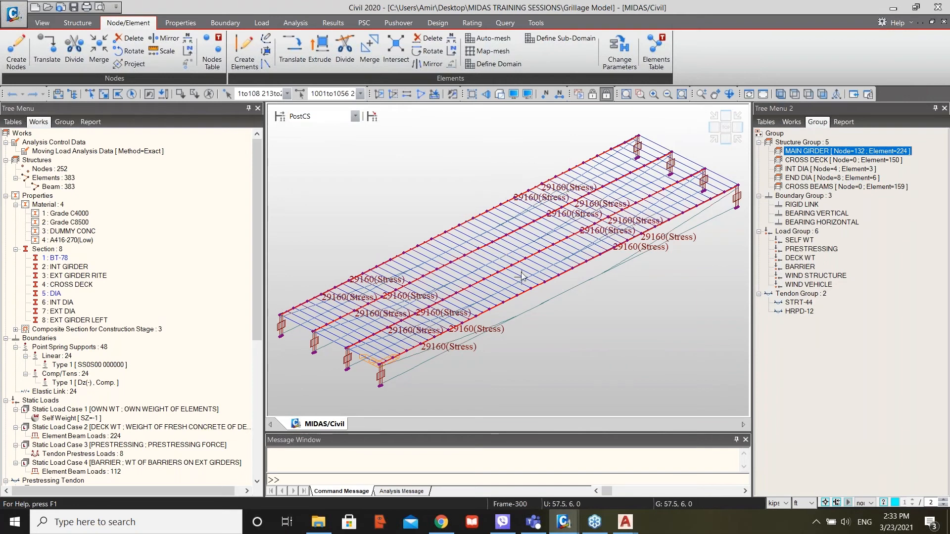
pyautogui.moveTo(522, 276)
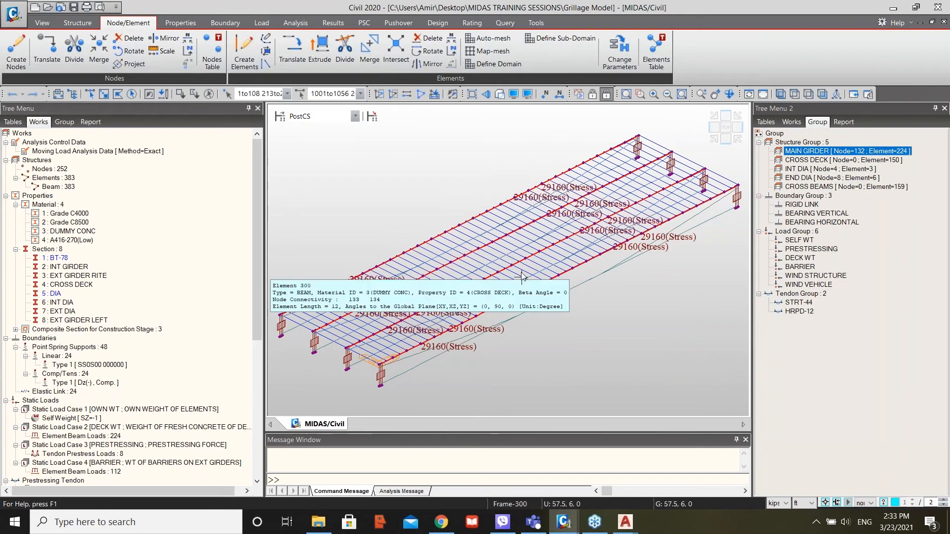
pyautogui.click(454, 193)
pyautogui.scroll(-1, 454, 194)
pyautogui.scroll(-2, 453, 193)
pyautogui.scroll(1, 486, 196)
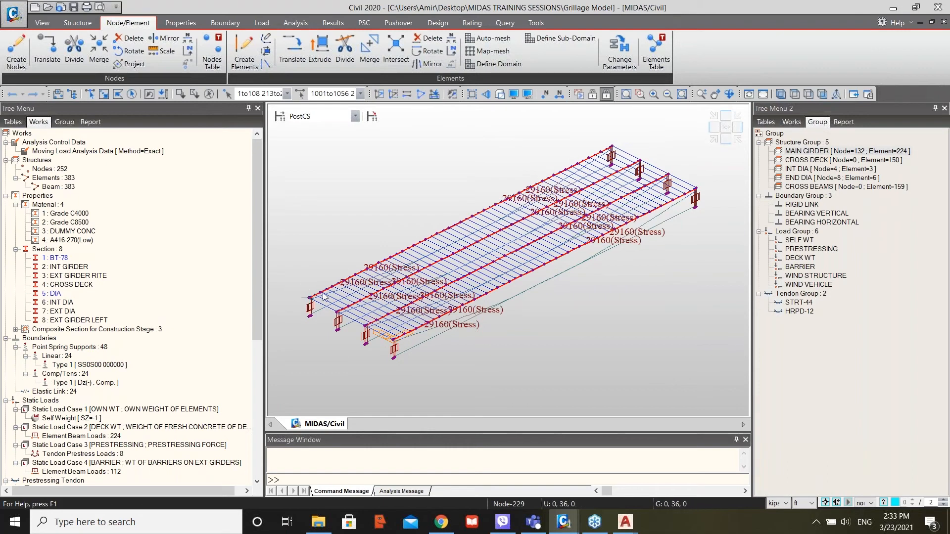
pyautogui.click(793, 153)
pyautogui.click(793, 152)
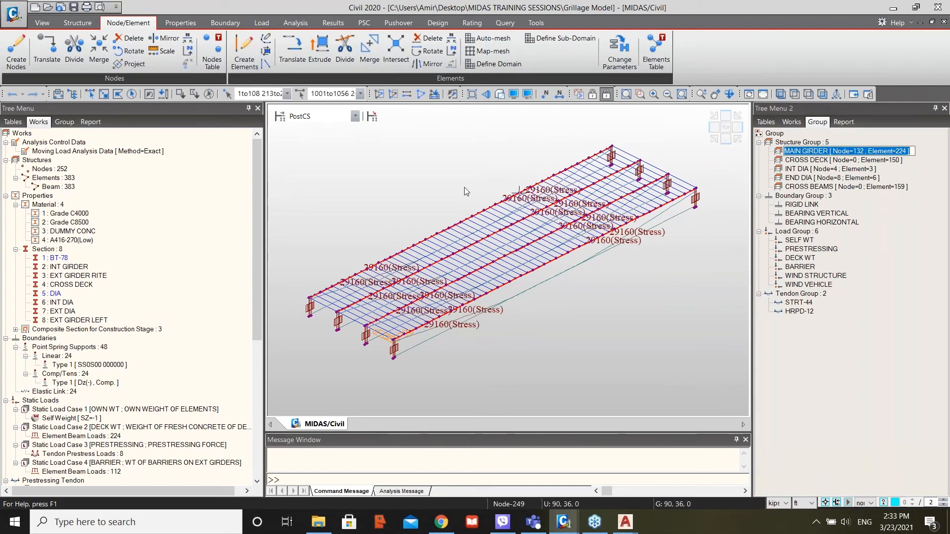
pyautogui.click(669, 147)
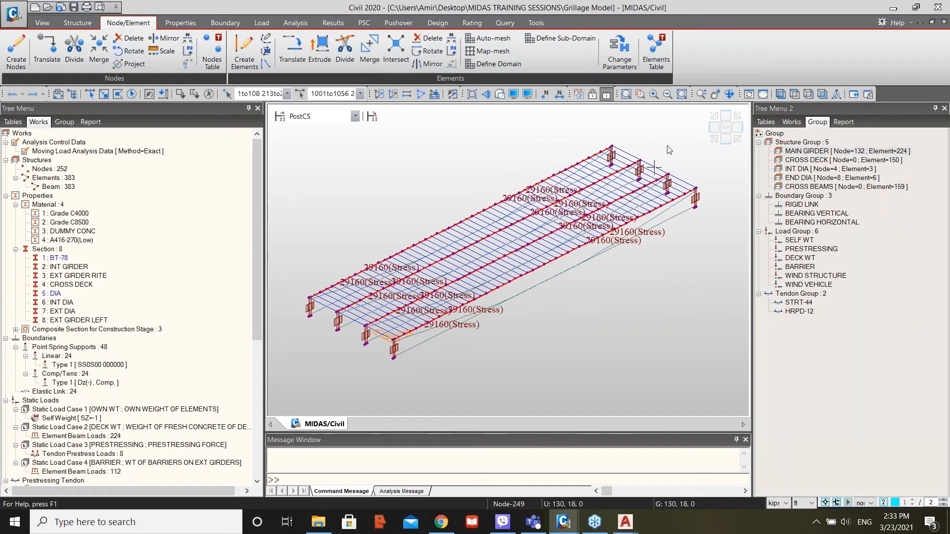
# Review the SELF WT, PRESTRESSING, DECK WT and BARRIER load groups against the static load cases, and the RIGID LINK boundary group.
pyautogui.click(795, 162)
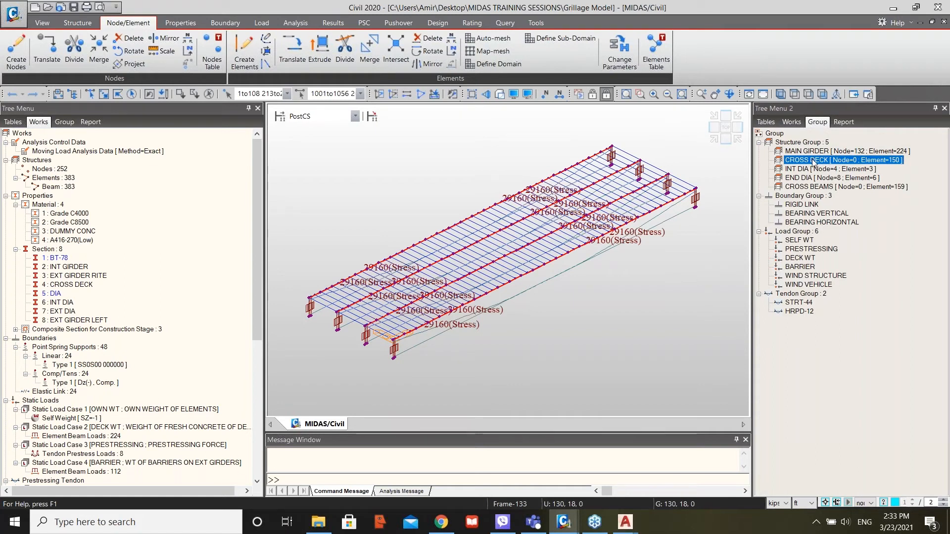
pyautogui.click(792, 143)
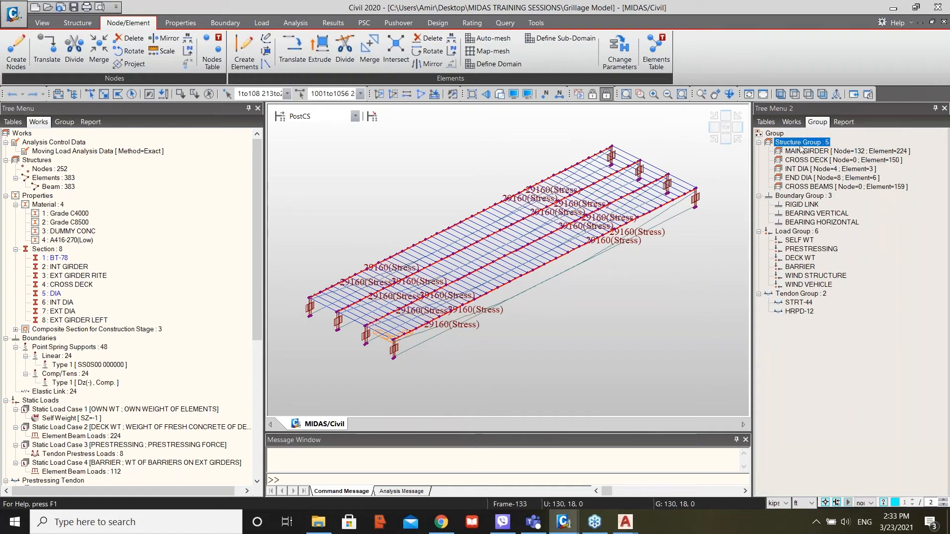
pyautogui.click(798, 233)
pyautogui.click(799, 241)
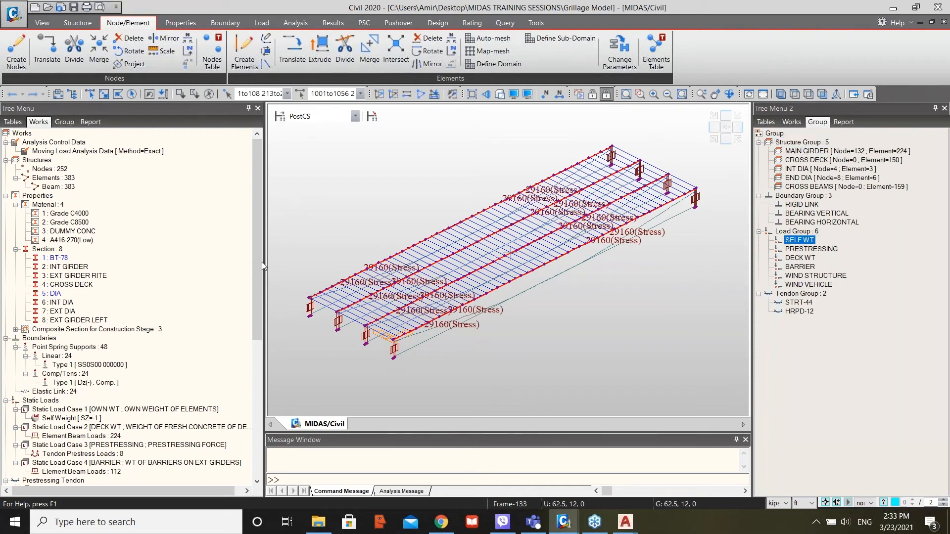
pyautogui.scroll(-3, 59, 337)
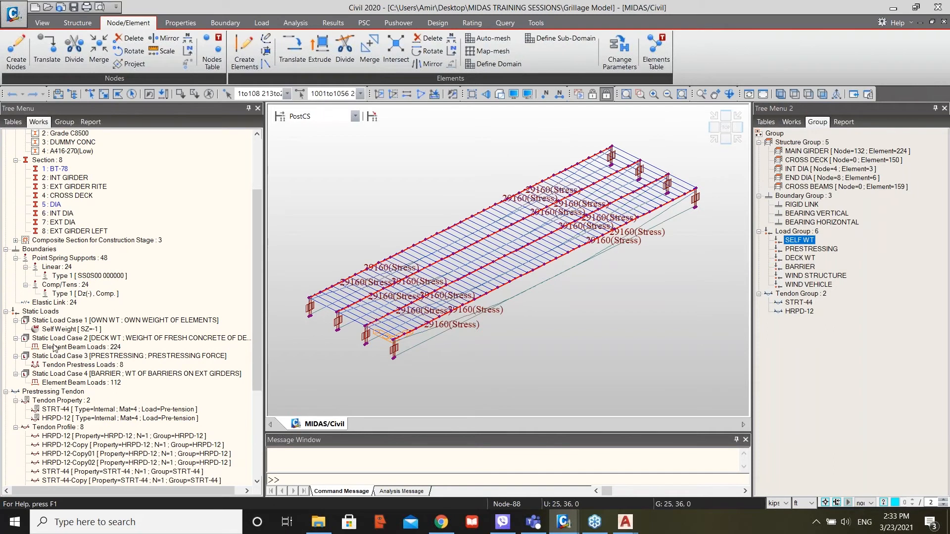
pyautogui.click(822, 250)
pyautogui.click(810, 258)
pyautogui.click(810, 242)
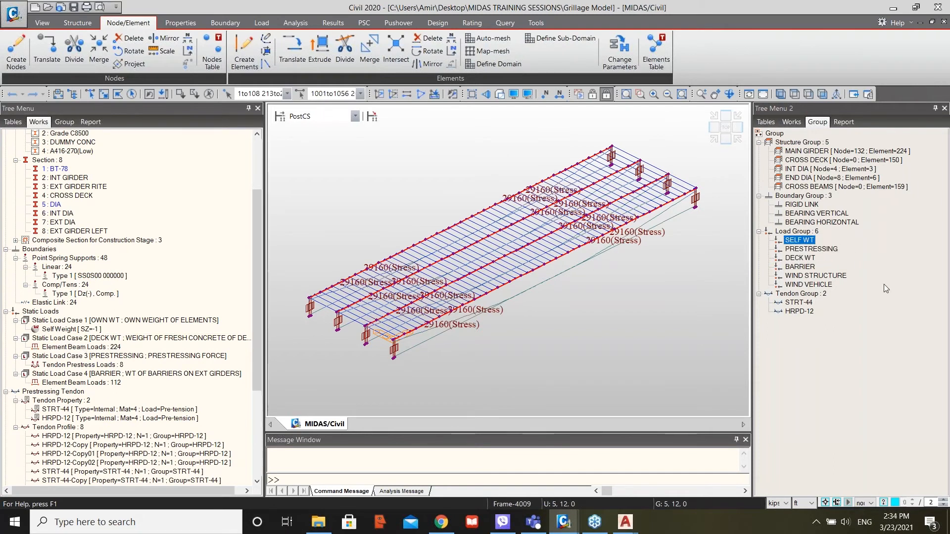
pyautogui.click(807, 249)
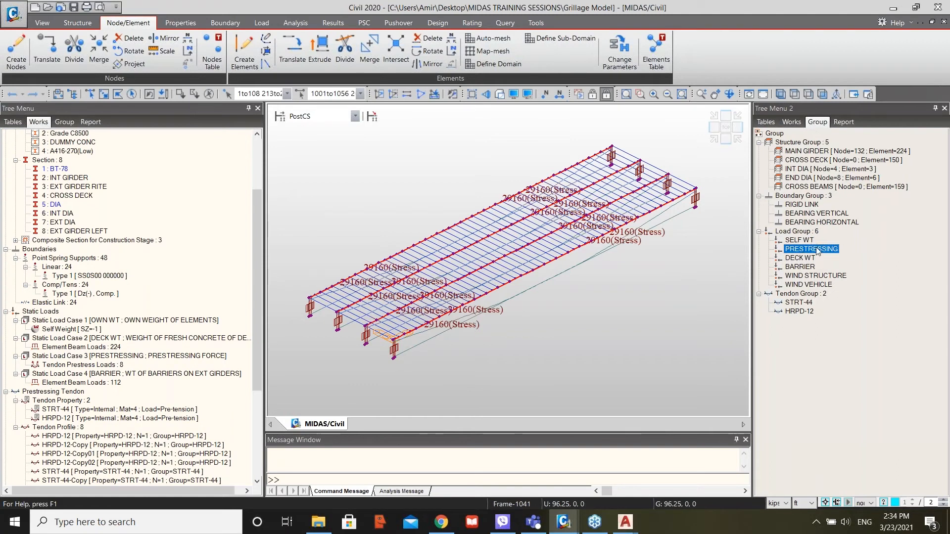
pyautogui.click(800, 259)
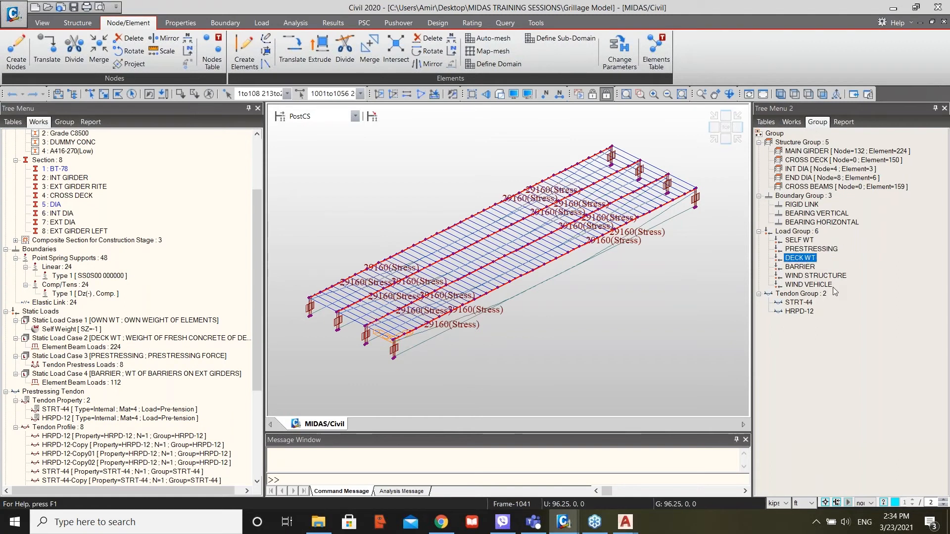
pyautogui.click(810, 267)
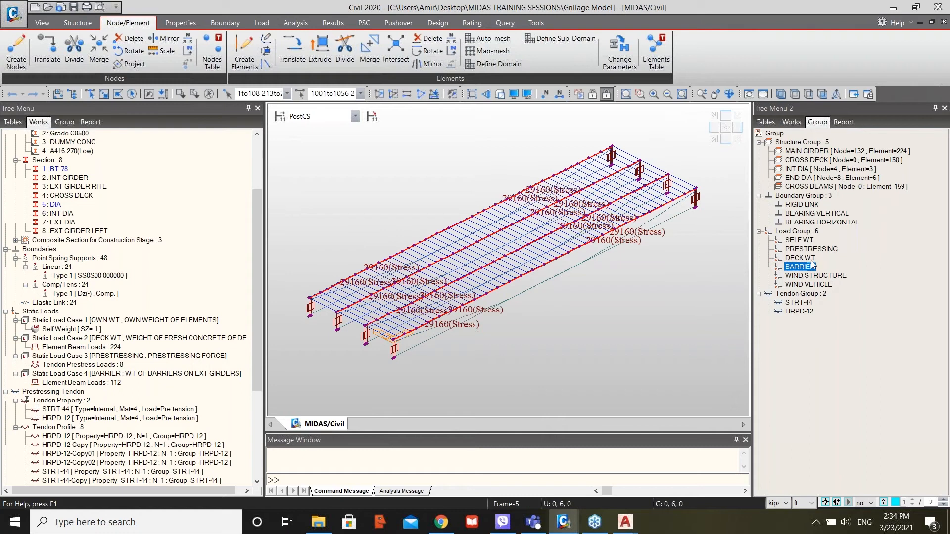
pyautogui.click(800, 241)
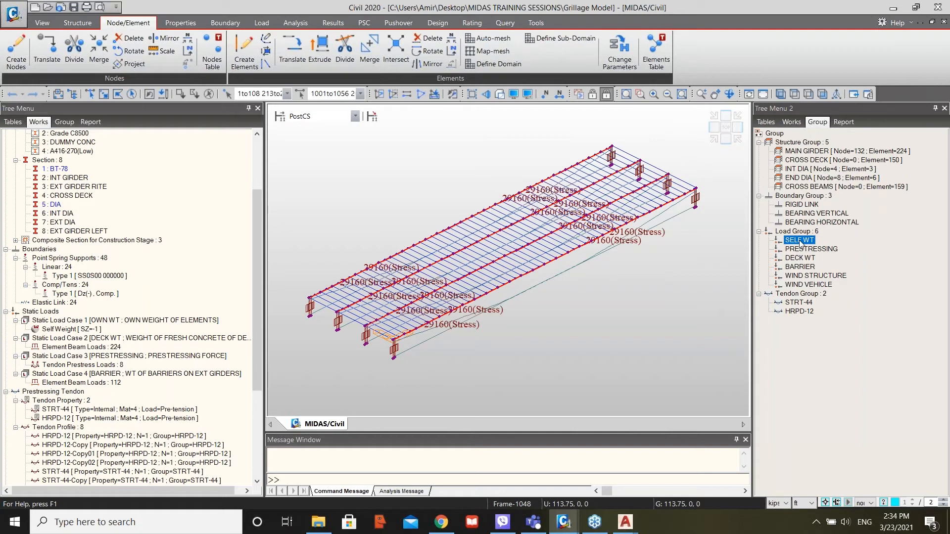
pyautogui.click(797, 205)
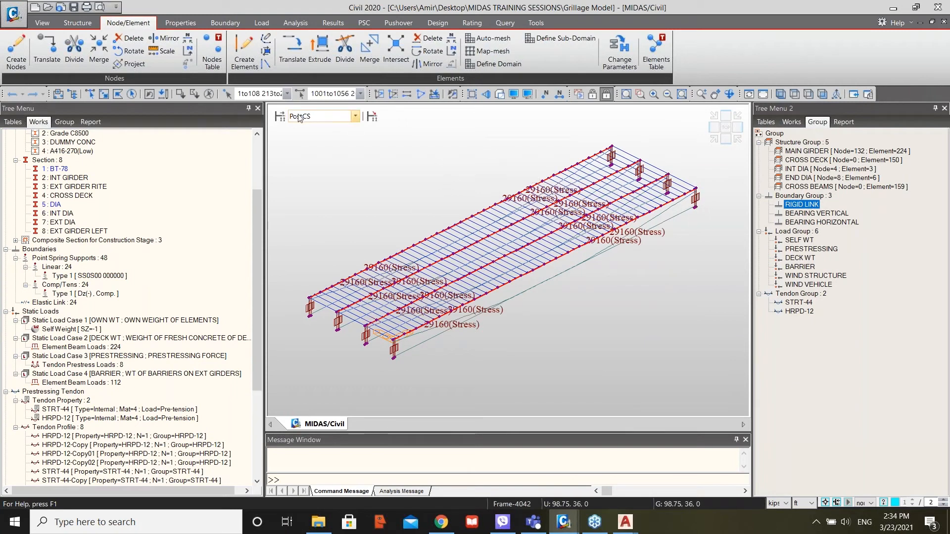
# Open the list of defined construction stages and show the composition of stage BT-78 ONLY.
pyautogui.click(280, 116)
pyautogui.moveTo(386, 206); pyautogui.dragTo(279, 102)
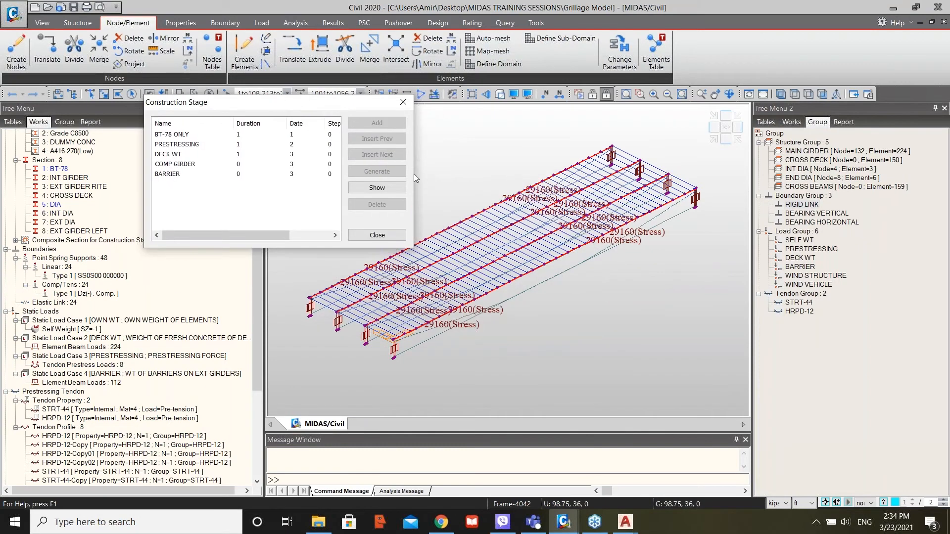
pyautogui.moveTo(412, 174); pyautogui.dragTo(441, 180)
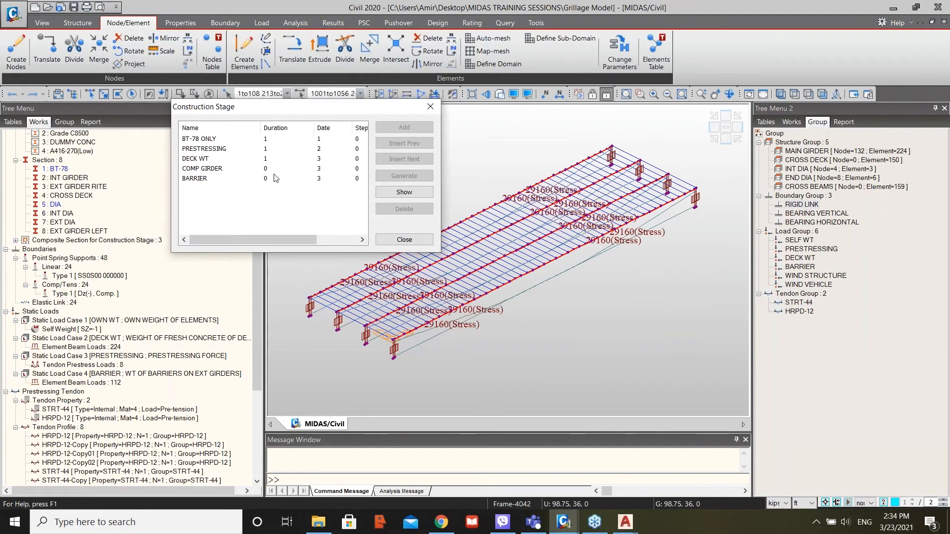
pyautogui.click(203, 142)
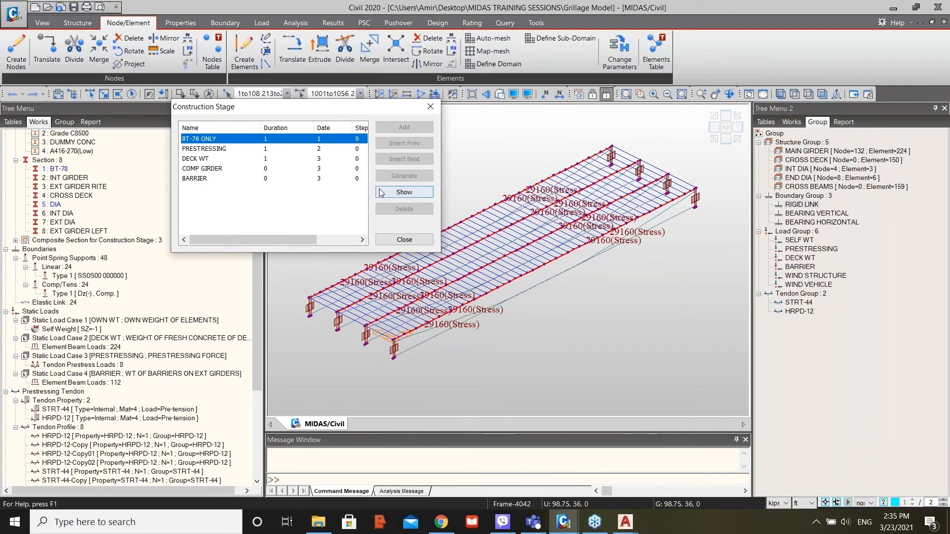
pyautogui.click(404, 192)
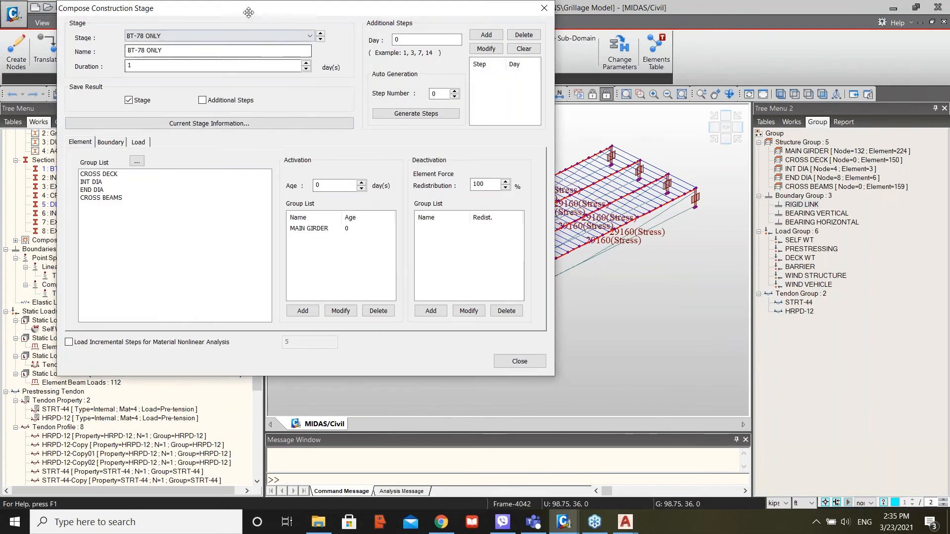
pyautogui.moveTo(248, 12); pyautogui.dragTo(358, 75)
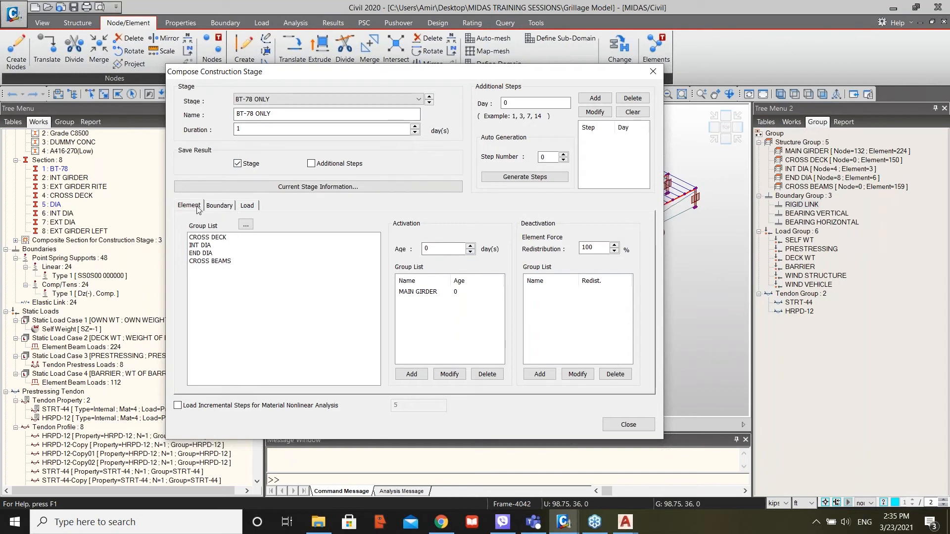
# Review the element, boundary and load groups activated in construction stage BT-78 ONLY.
pyautogui.click(219, 206)
pyautogui.click(247, 205)
pyautogui.click(191, 206)
pyautogui.click(224, 206)
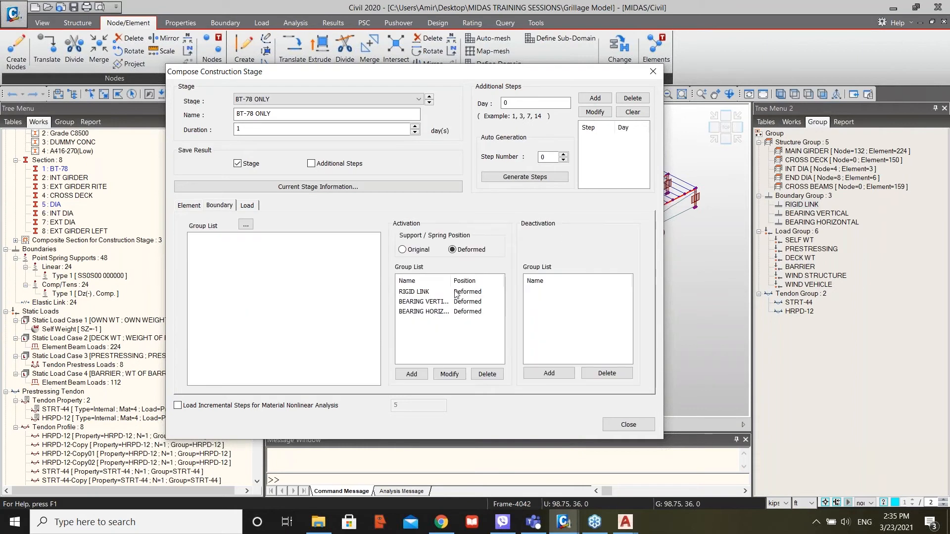
pyautogui.click(247, 207)
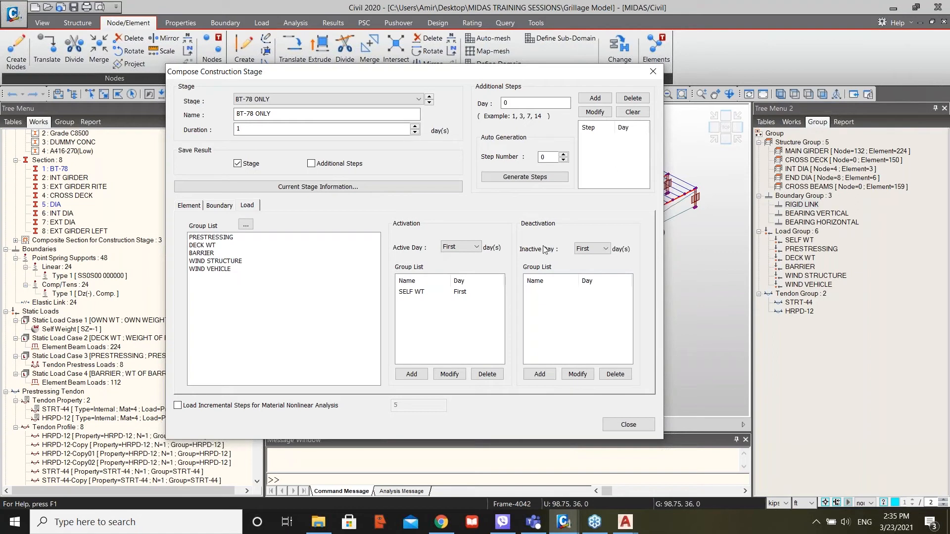
pyautogui.click(199, 208)
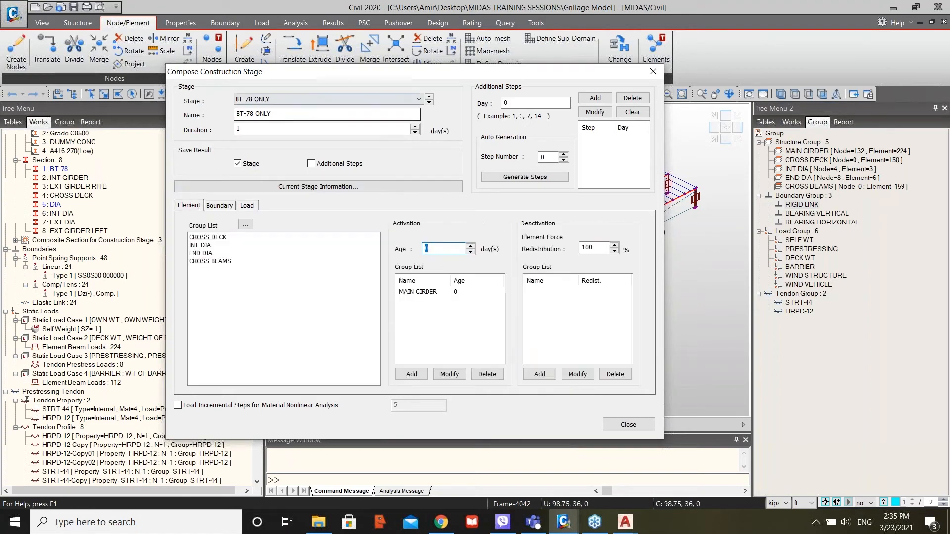
# Examine the boundary groups activated in stage BT-78 ONLY with their full names, and its activated load group.
pyautogui.moveTo(321, 75); pyautogui.dragTo(273, 61)
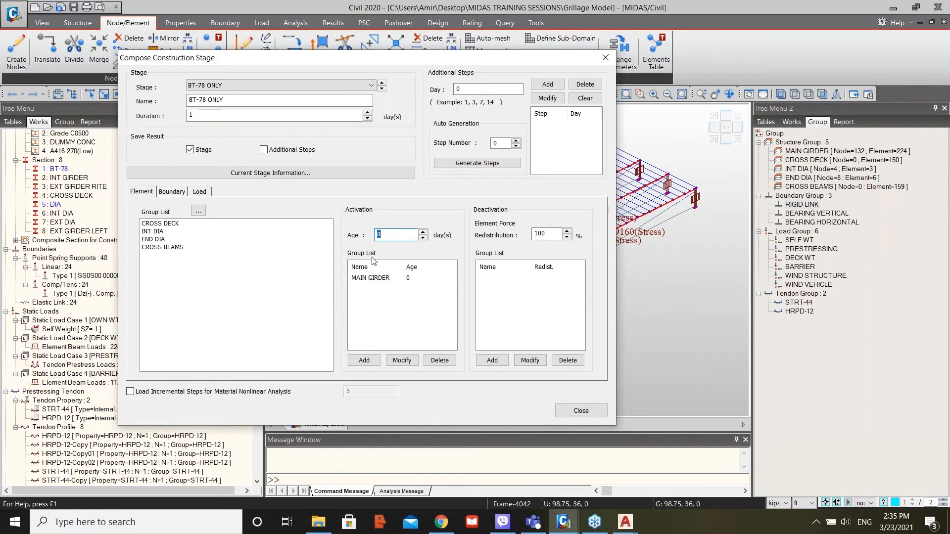
pyautogui.click(181, 193)
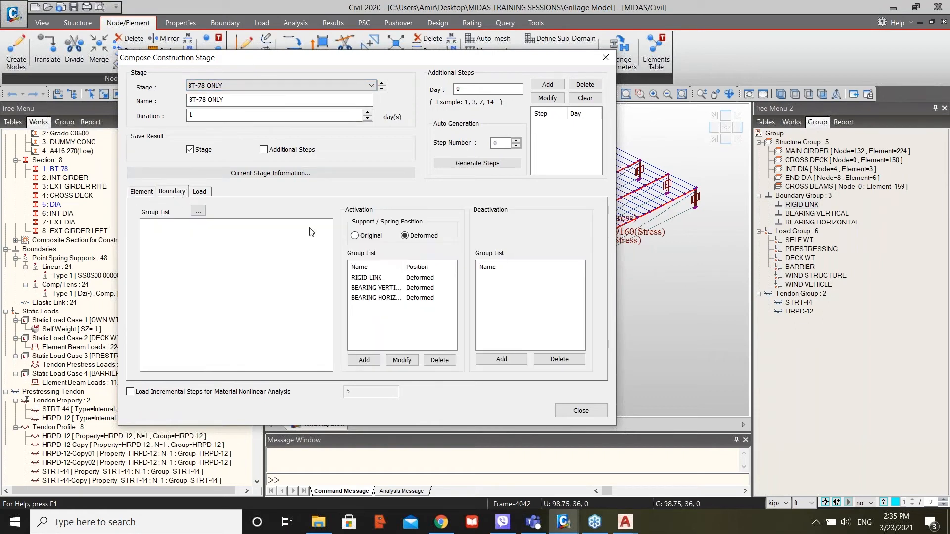
pyautogui.moveTo(403, 267); pyautogui.dragTo(421, 267)
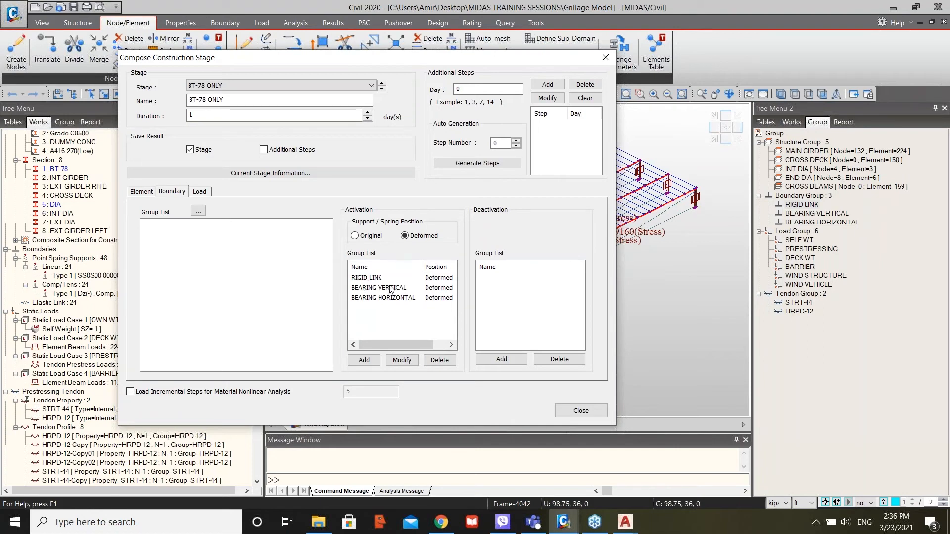
pyautogui.click(200, 192)
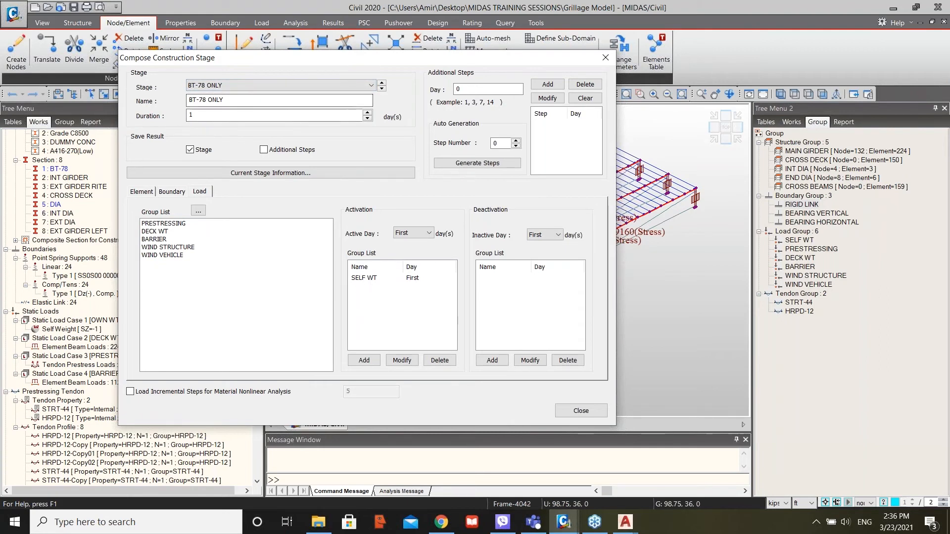
# Show construction stage PRESTRESSING and review its element, boundary and load group activation.
pyautogui.click(231, 87)
pyautogui.click(228, 104)
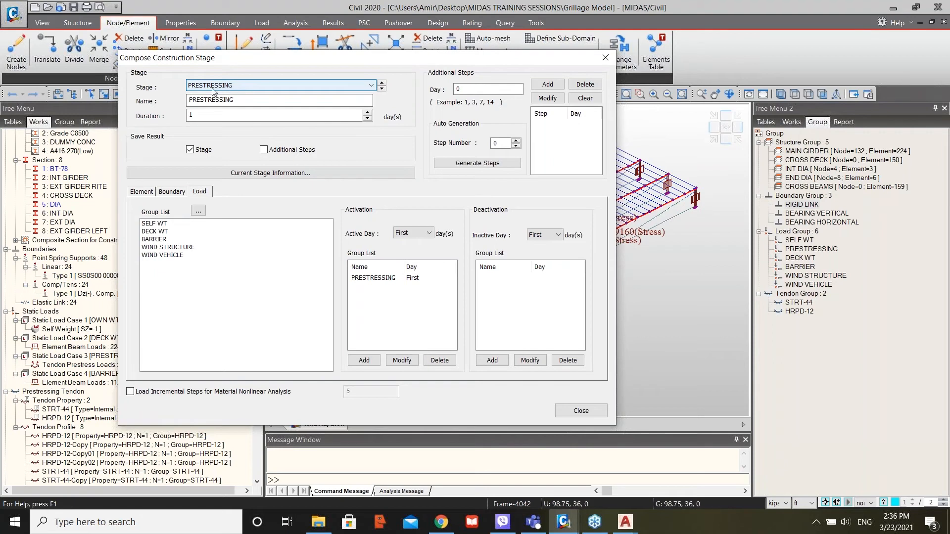
pyautogui.click(147, 193)
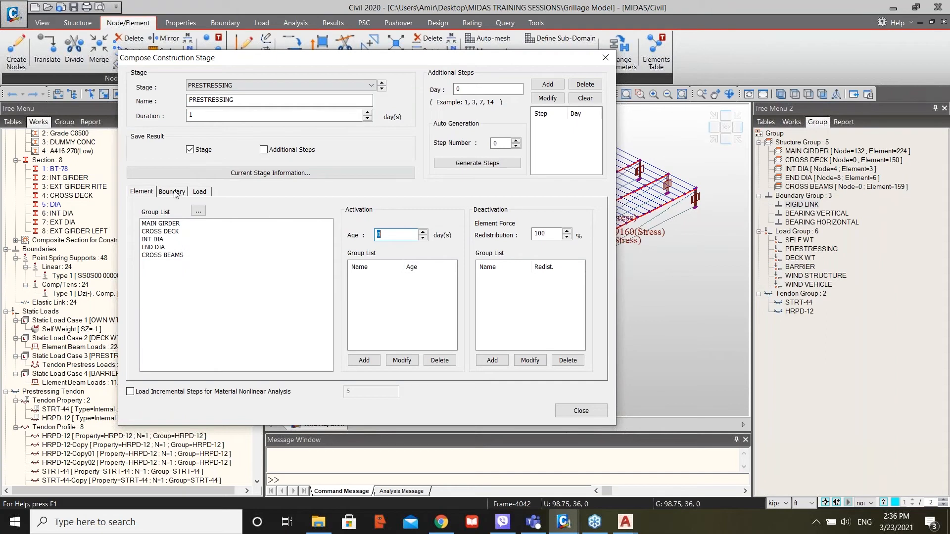
pyautogui.click(201, 192)
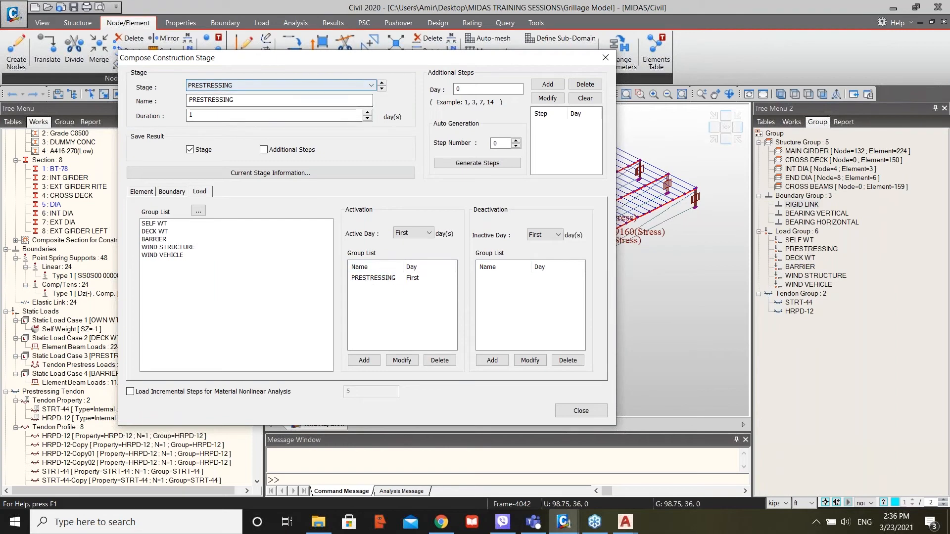
pyautogui.click(171, 193)
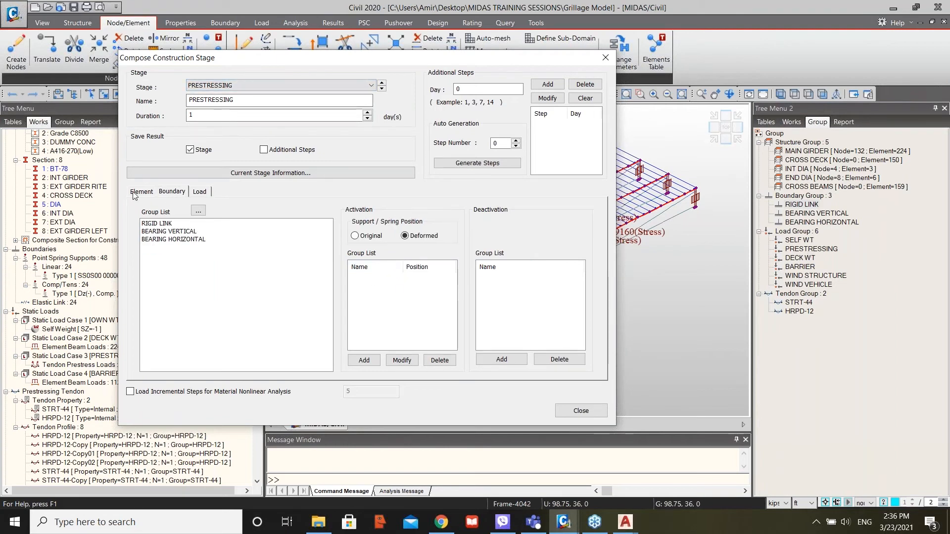
pyautogui.click(135, 193)
# Show construction stage DECK WT and review its load, boundary and element group activation.
pyautogui.click(250, 87)
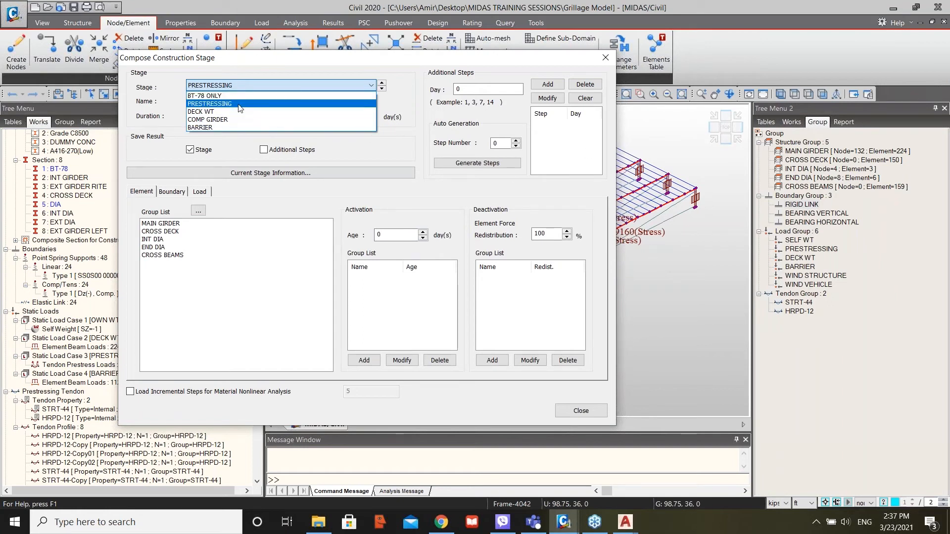
pyautogui.click(212, 111)
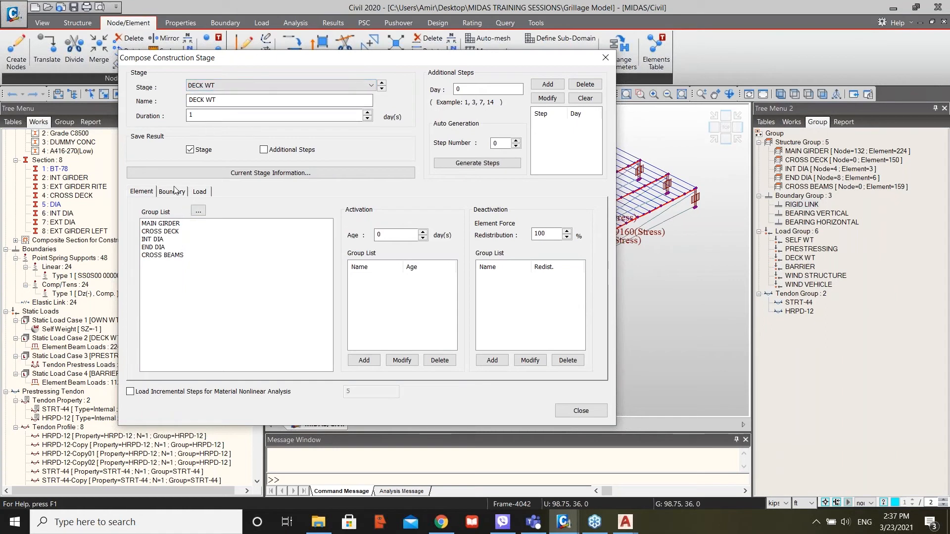
pyautogui.click(200, 191)
pyautogui.click(404, 280)
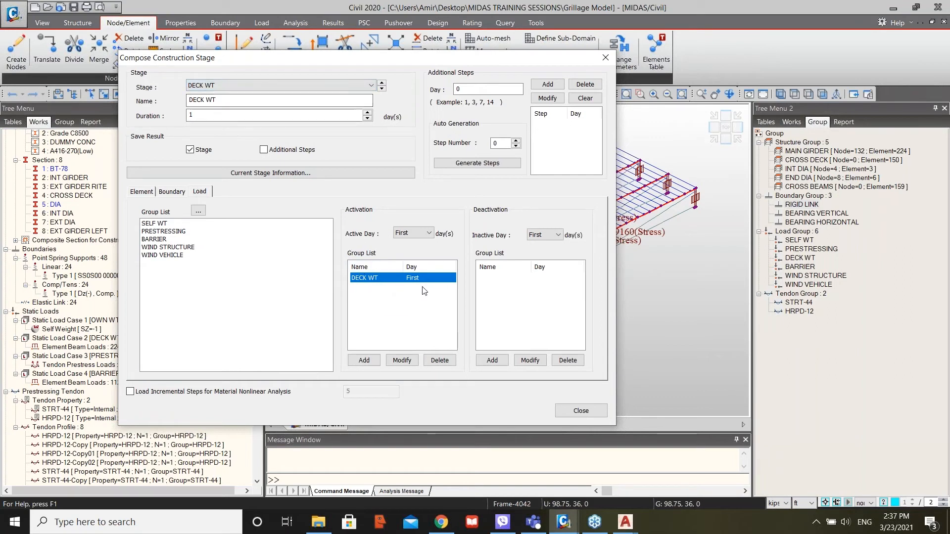
pyautogui.click(172, 191)
pyautogui.click(141, 192)
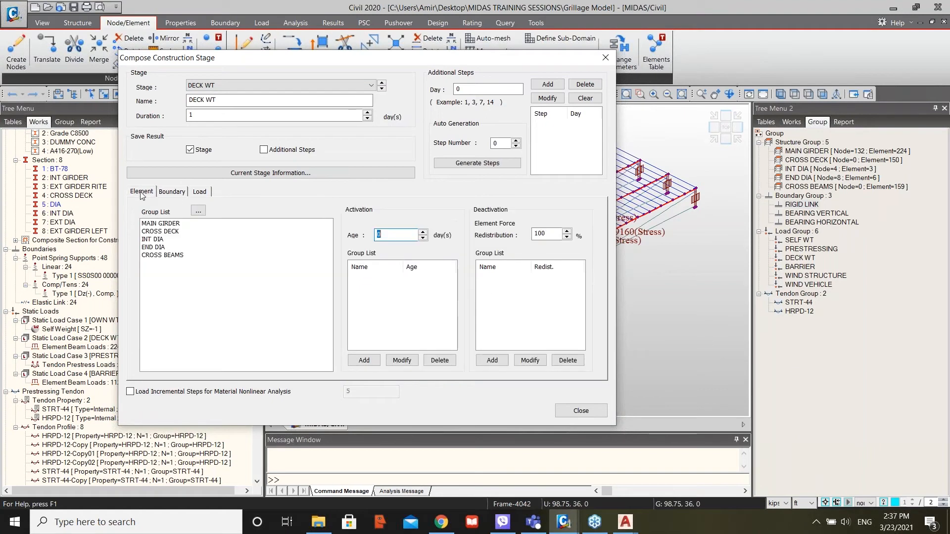
# Show construction stage COMP GIRDER and review its element, boundary and load group activation.
pyautogui.click(235, 85)
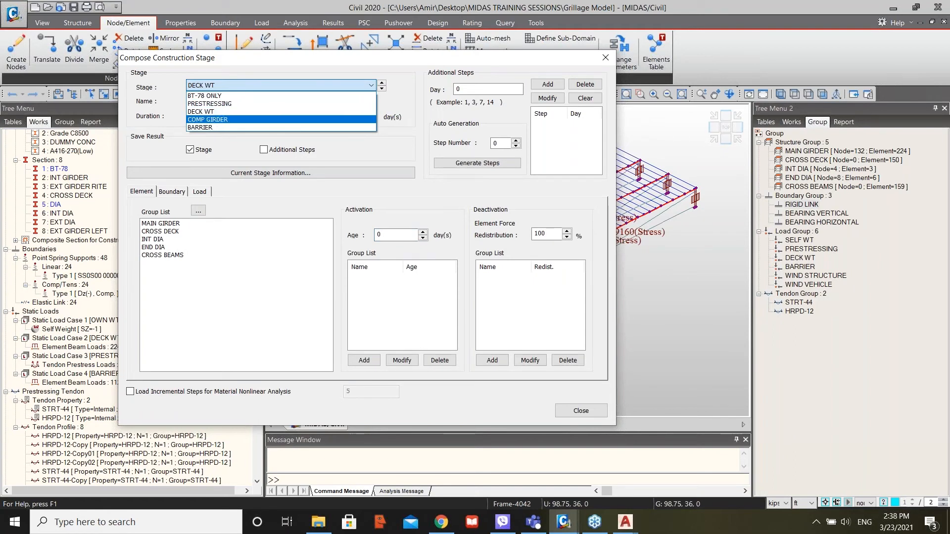
pyautogui.click(241, 119)
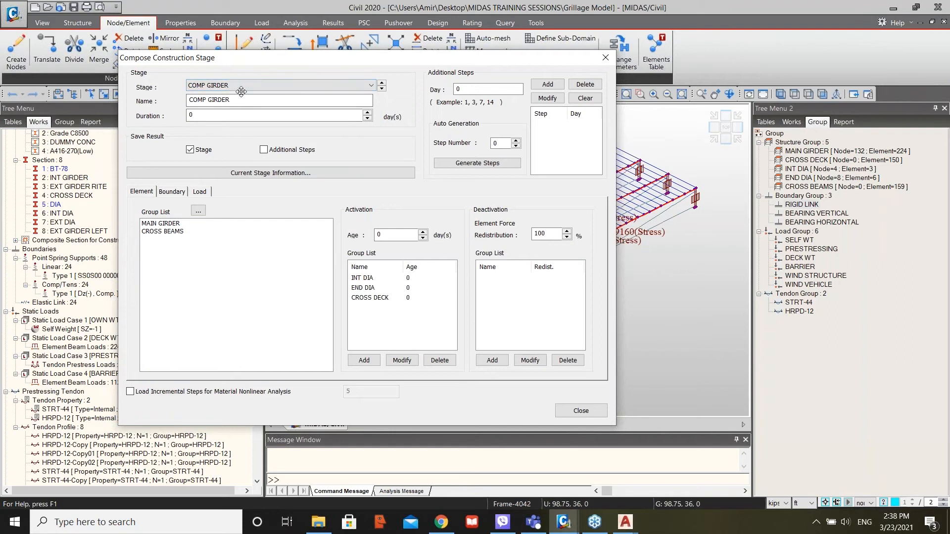
pyautogui.moveTo(259, 66); pyautogui.dragTo(181, 70)
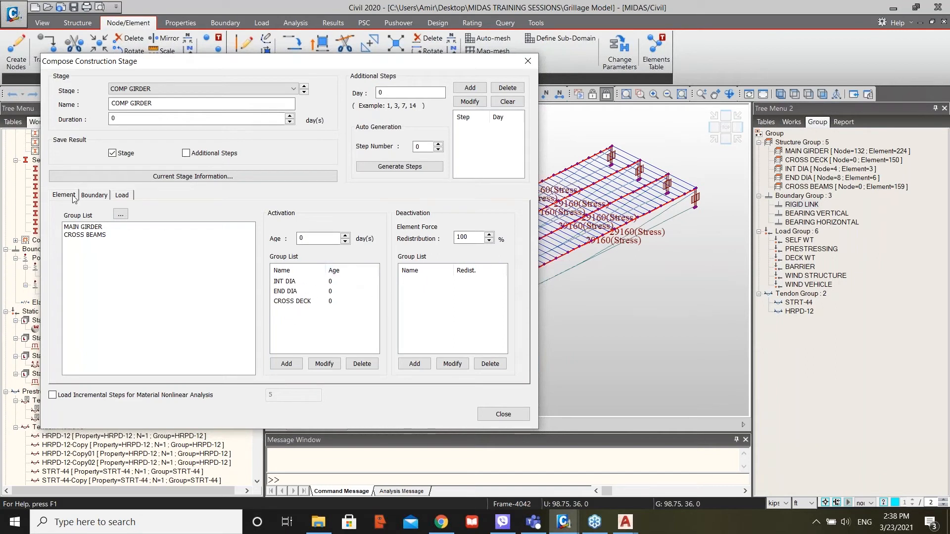
pyautogui.click(98, 198)
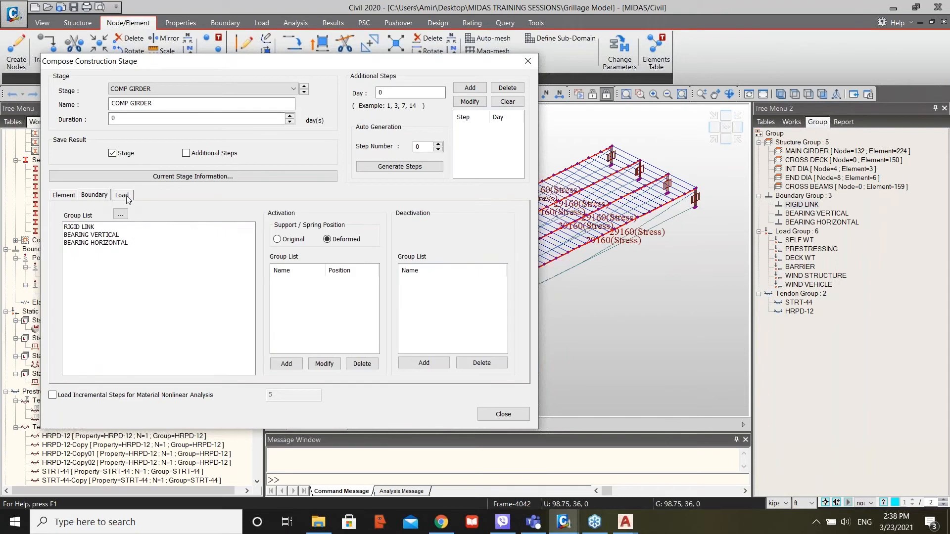
pyautogui.click(122, 197)
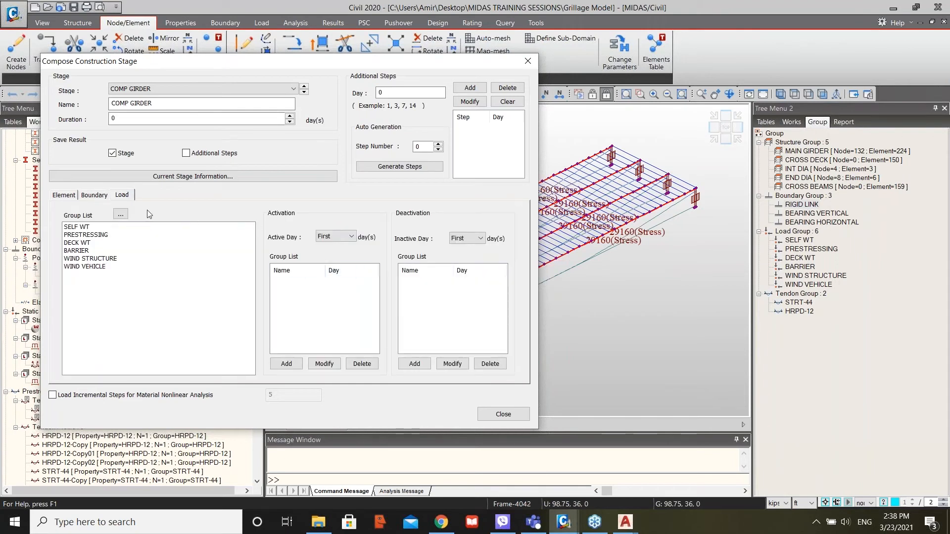
pyautogui.click(70, 198)
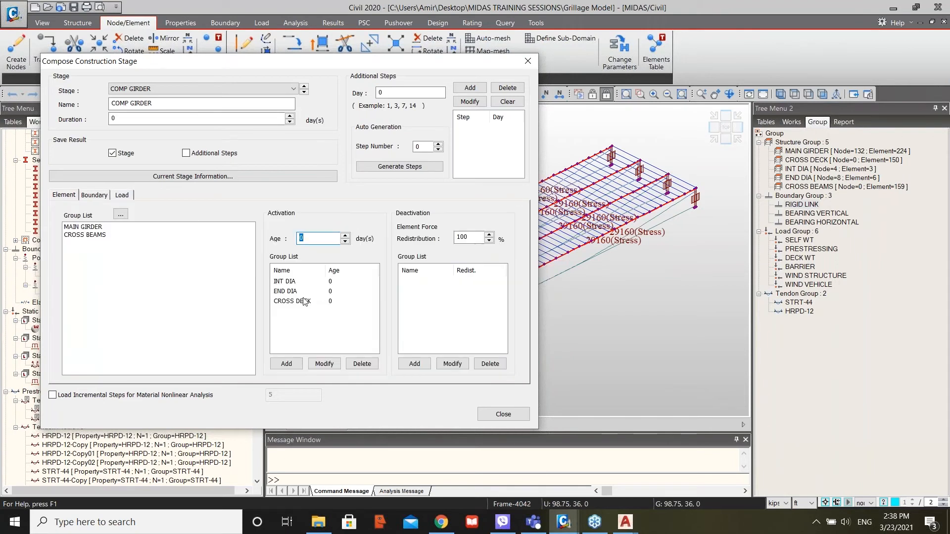
pyautogui.click(119, 198)
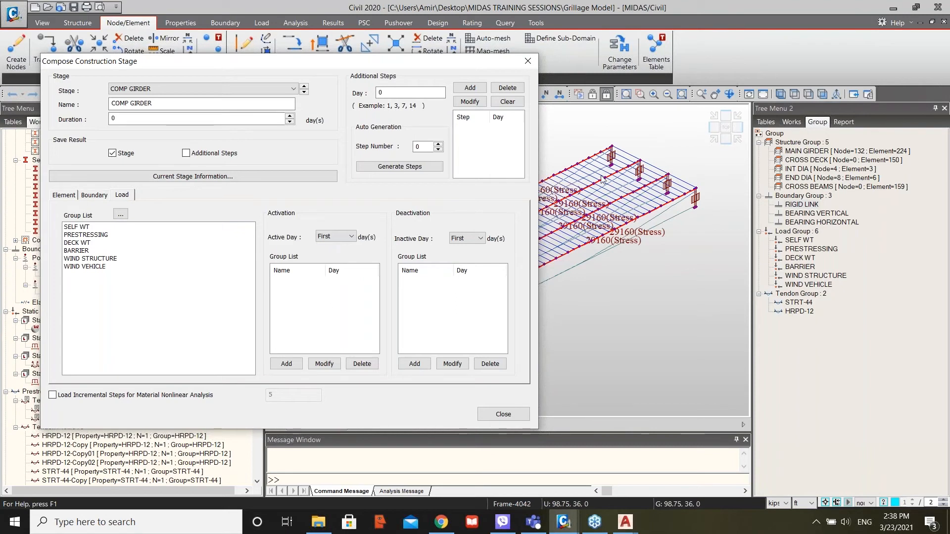
# Compare the load activation of stage DECK WT with the load and element activation of COMP GIRDER, and close the construction stage definitions.
pyautogui.click(198, 89)
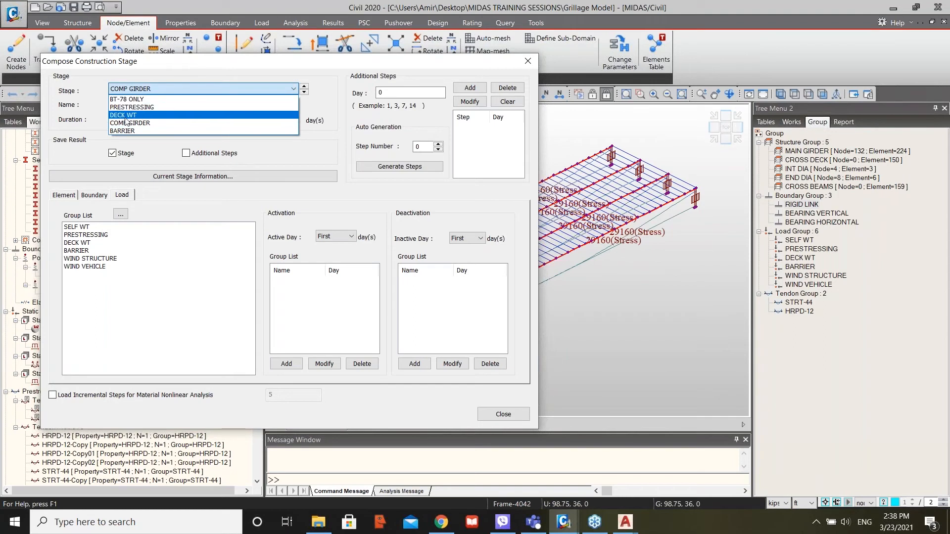
pyautogui.click(127, 116)
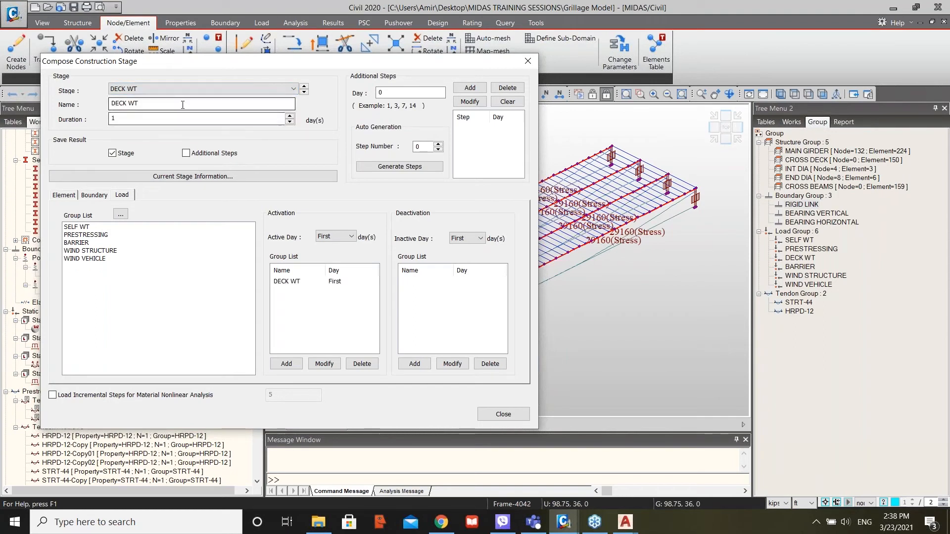
pyautogui.click(161, 90)
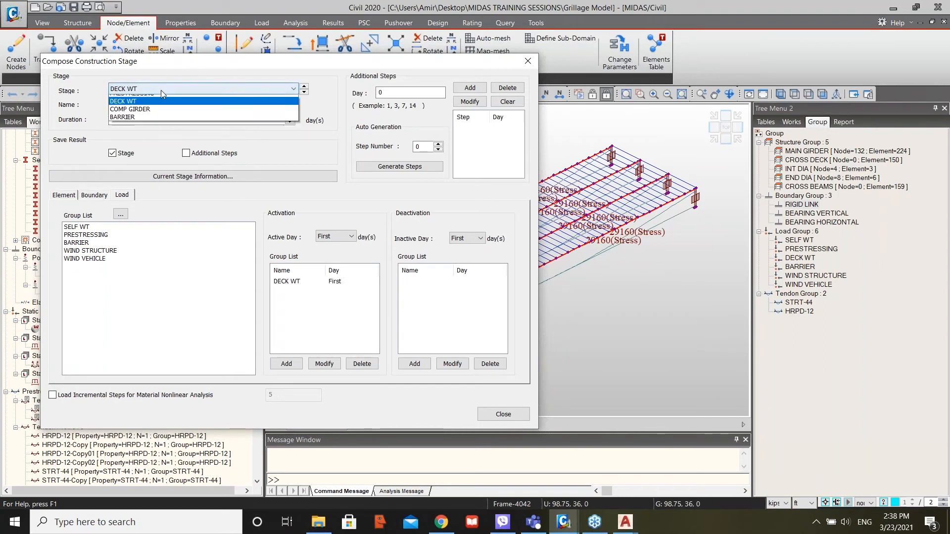
pyautogui.click(130, 124)
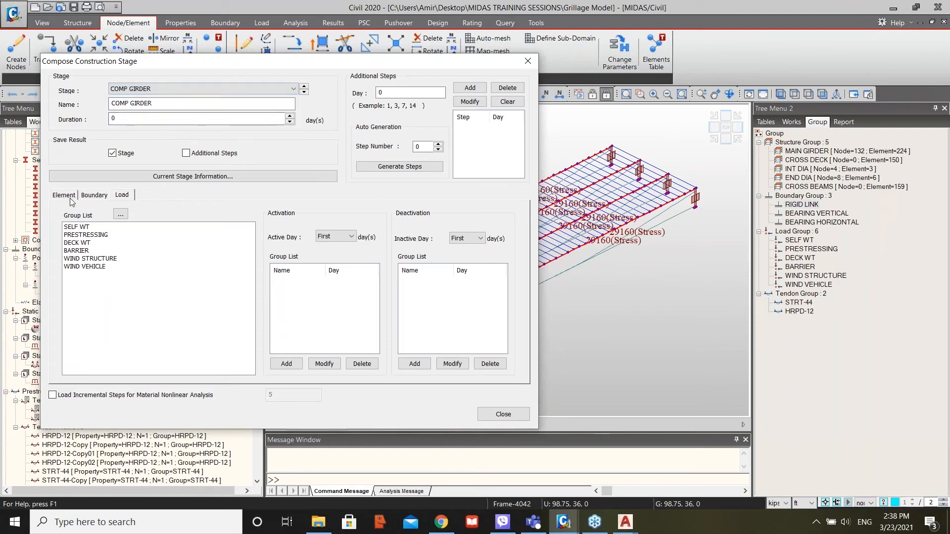
pyautogui.click(64, 195)
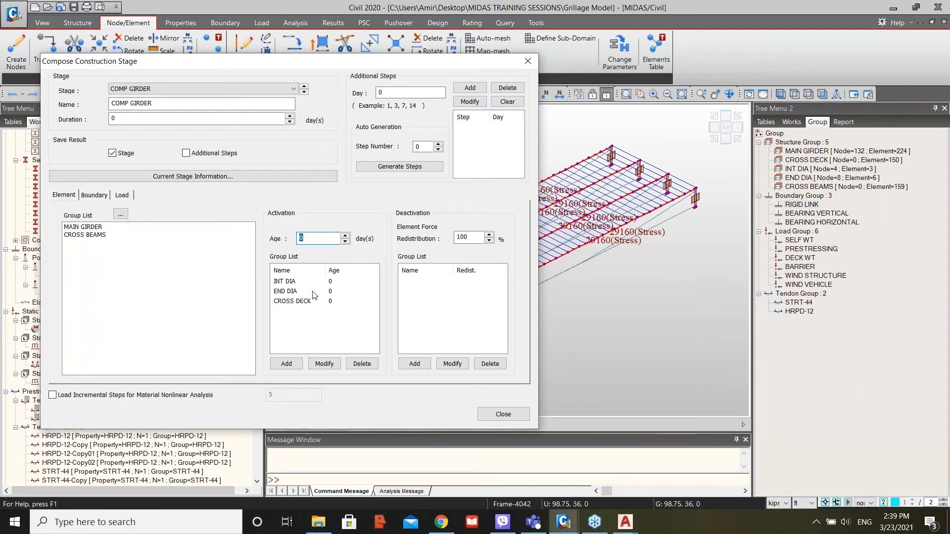
pyautogui.moveTo(247, 66); pyautogui.dragTo(469, 86)
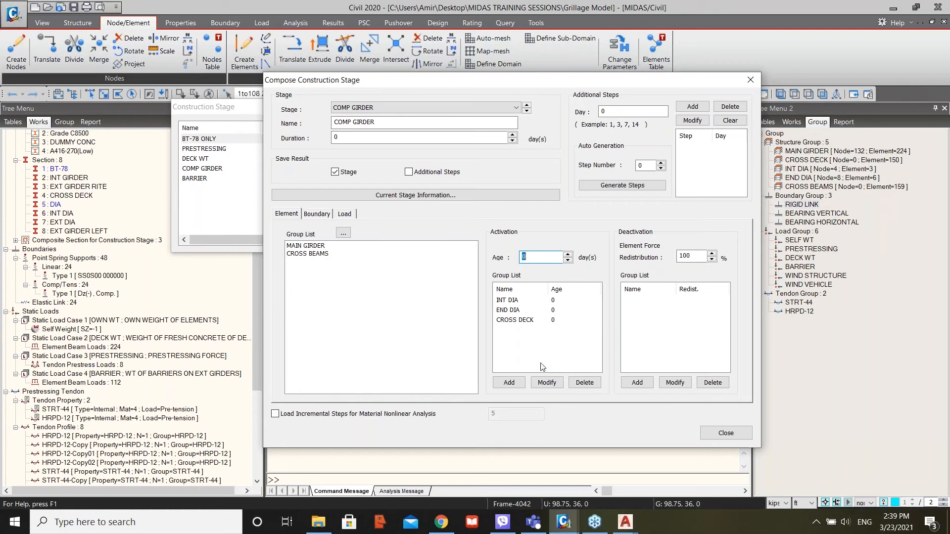
pyautogui.click(731, 435)
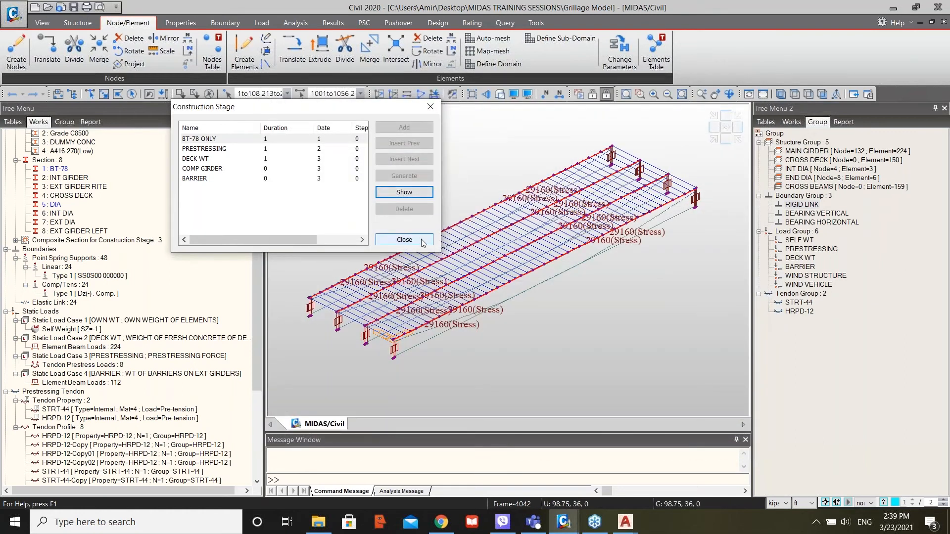
pyautogui.click(421, 241)
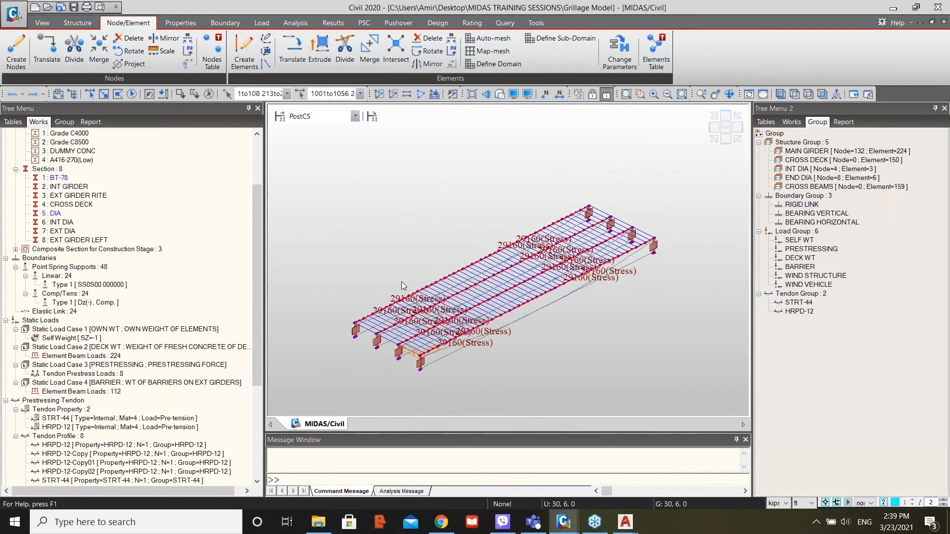
# Highlight the elements using the DUMMY CONC material and examine them on the grillage model.
pyautogui.click(85, 204)
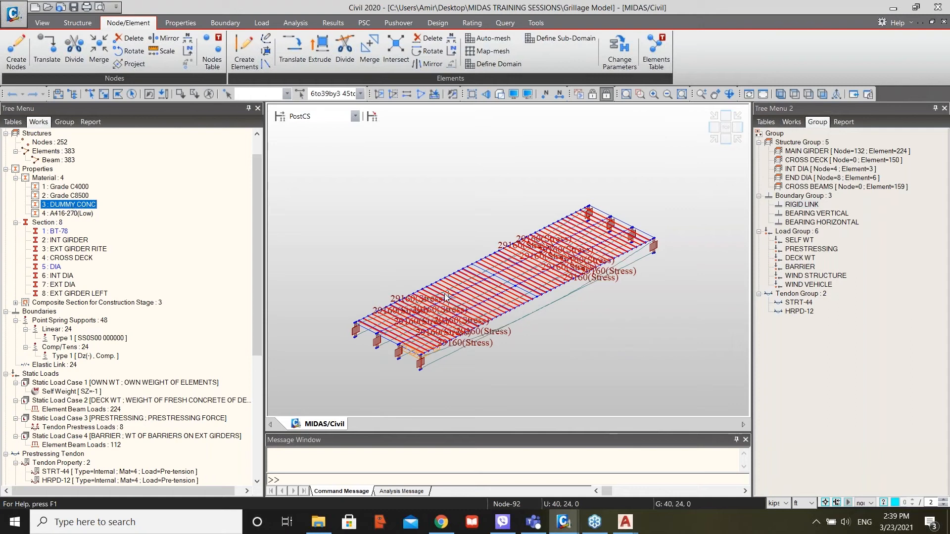
pyautogui.scroll(4, 490, 305)
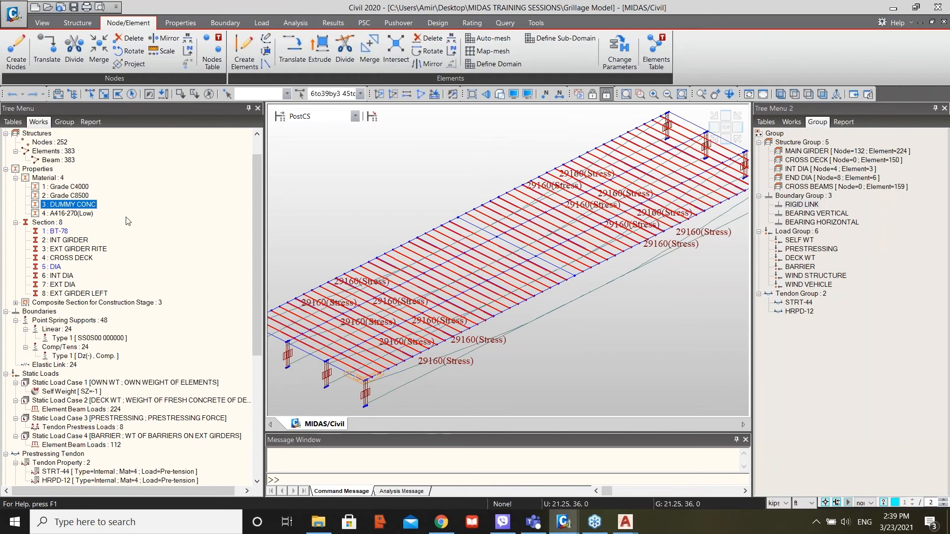
pyautogui.moveTo(450, 299)
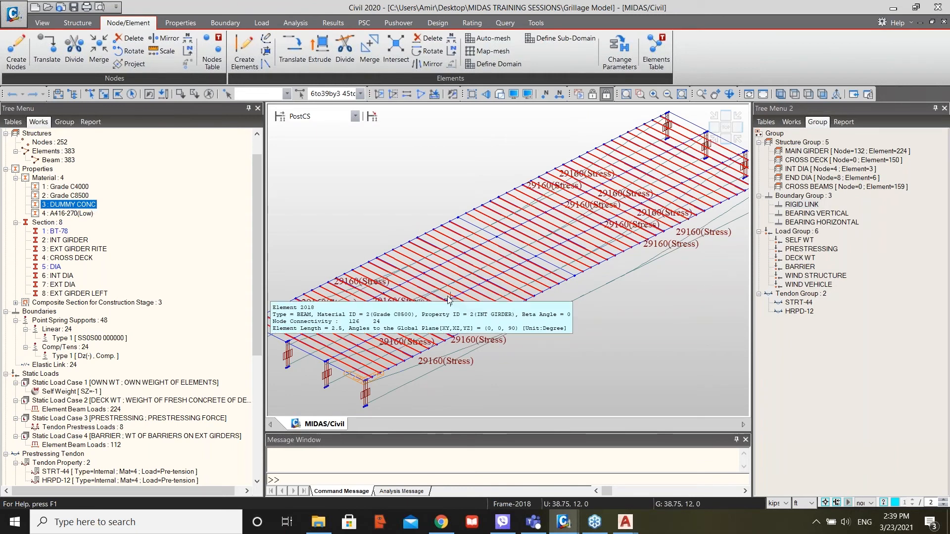
pyautogui.scroll(-2, 522, 304)
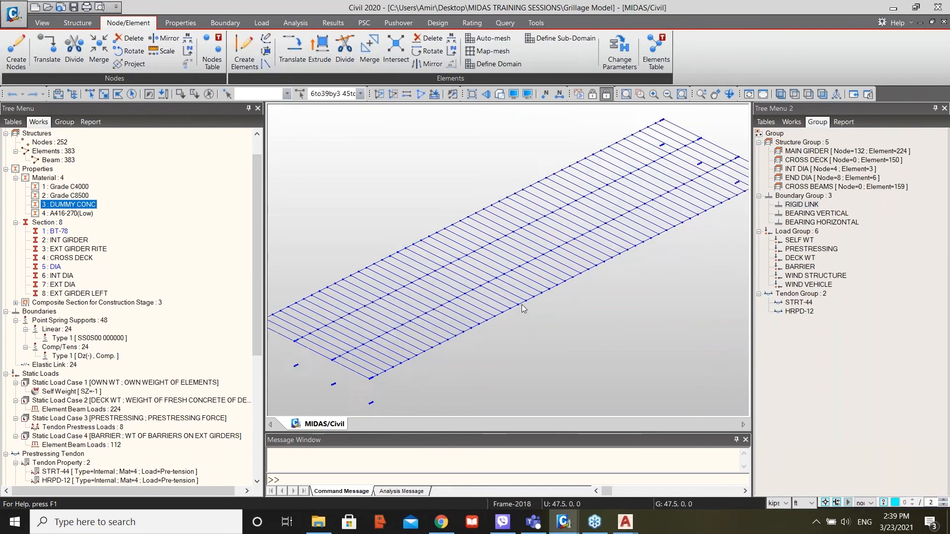
# Reopen the list of defined construction stages and widen its name column.
pyautogui.click(316, 116)
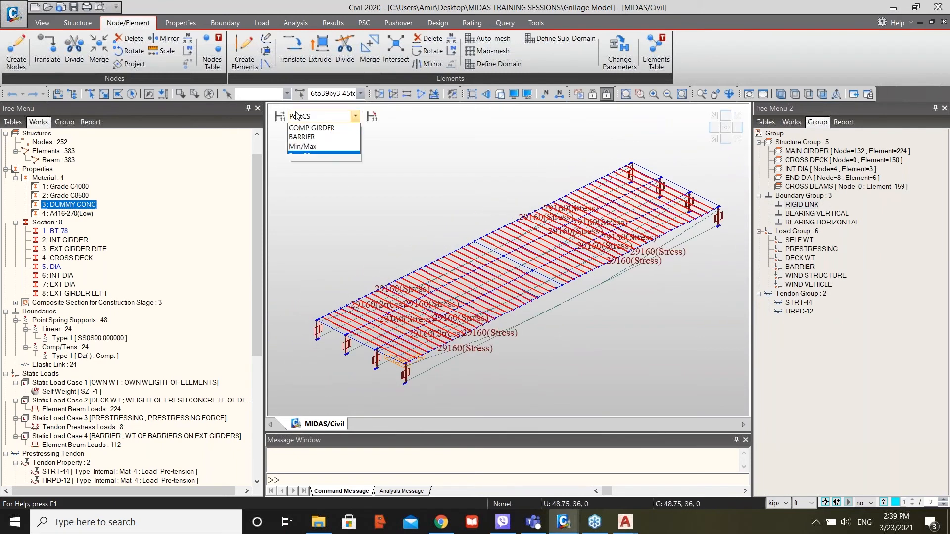
pyautogui.click(416, 155)
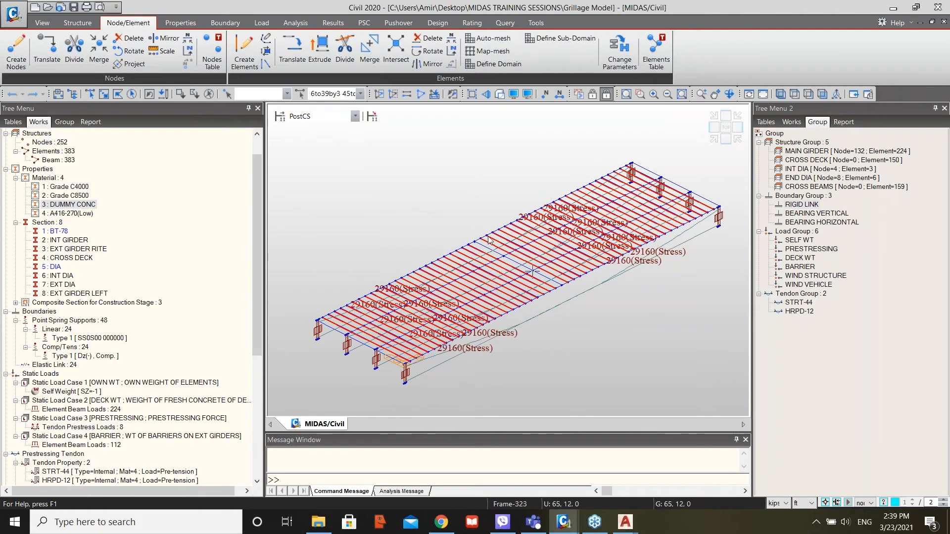
pyautogui.click(310, 118)
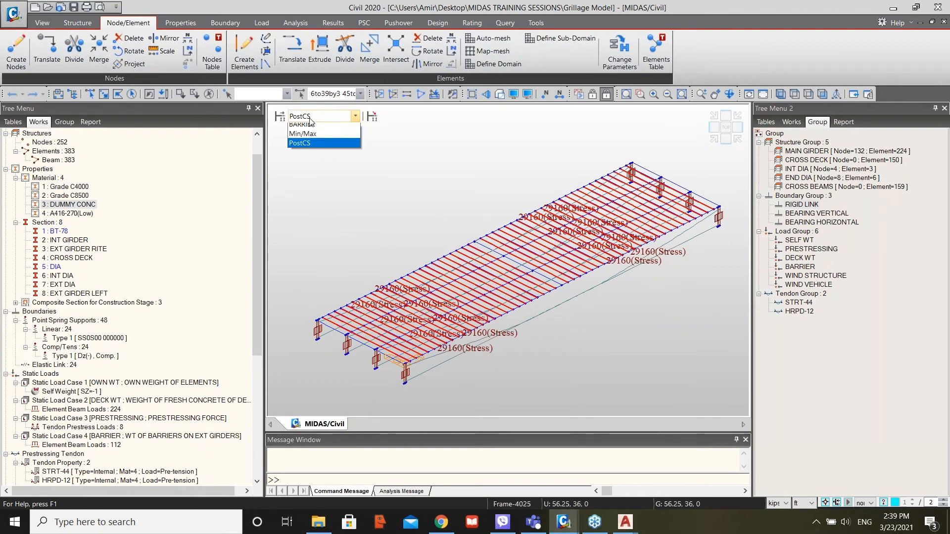
pyautogui.click(300, 184)
pyautogui.click(280, 117)
pyautogui.moveTo(386, 206); pyautogui.dragTo(441, 207)
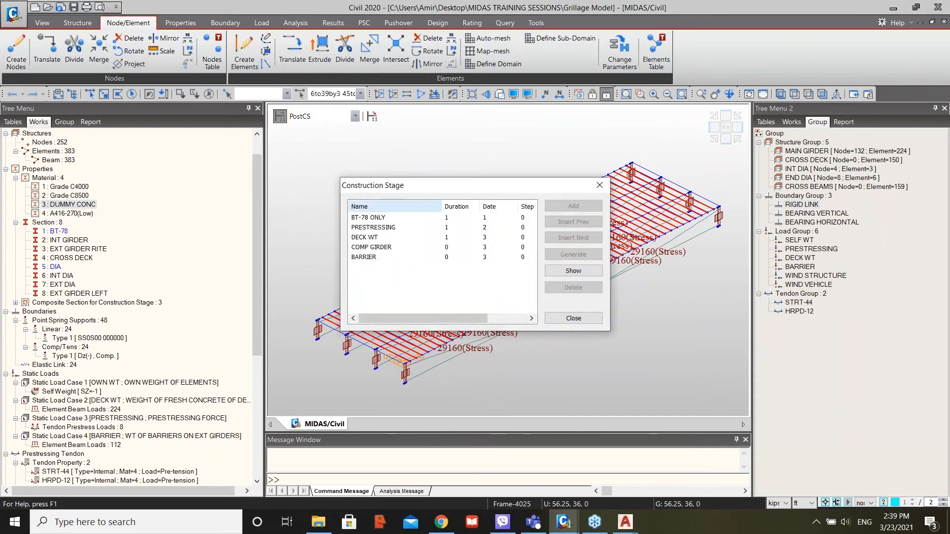
# Show construction stage BARRIER, review its load, element and boundary group activation, and close the construction stage definitions.
pyautogui.click(384, 247)
pyautogui.click(383, 258)
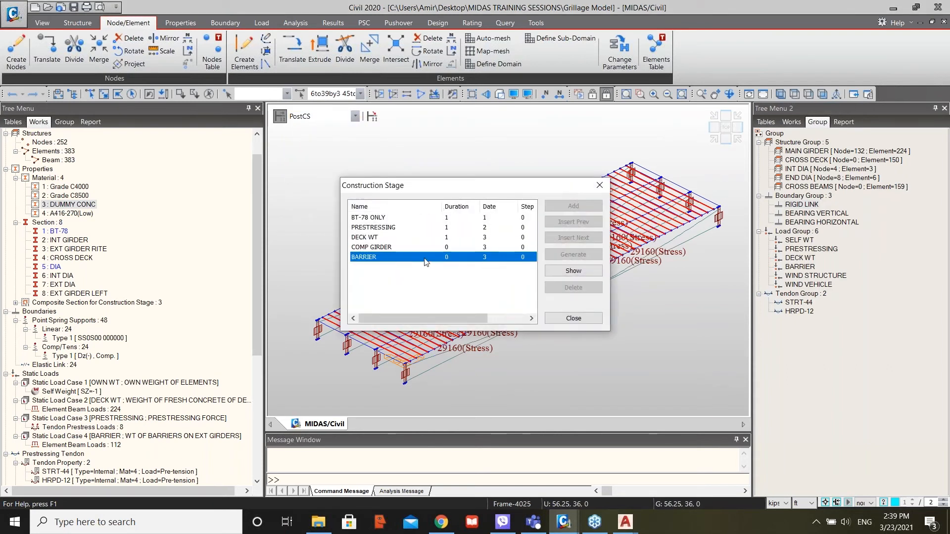
pyautogui.click(553, 270)
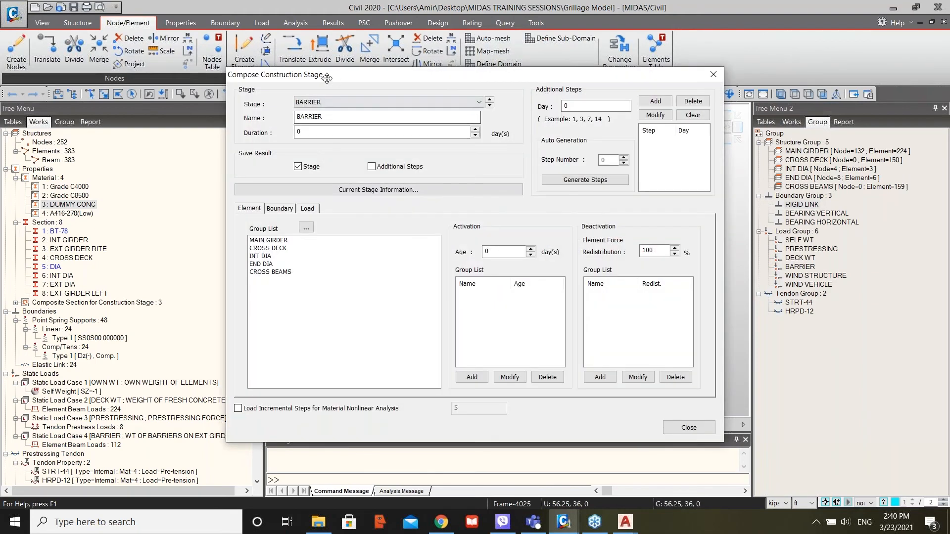
pyautogui.moveTo(326, 78); pyautogui.dragTo(233, 61)
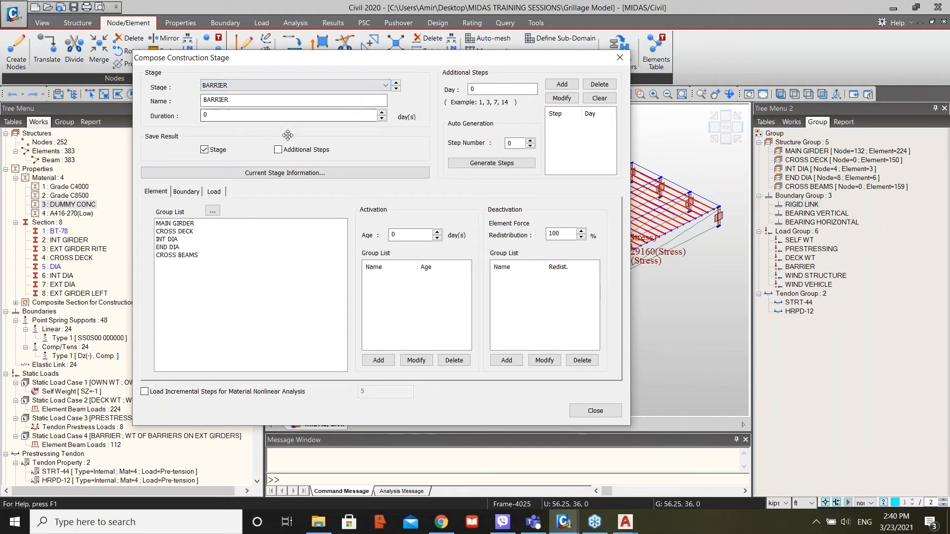
pyautogui.click(213, 192)
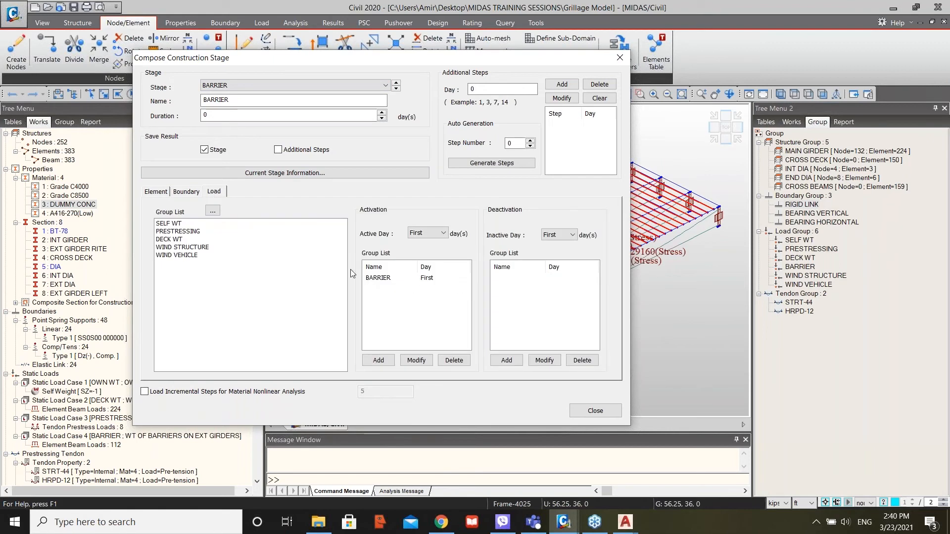
pyautogui.click(156, 191)
pyautogui.click(186, 191)
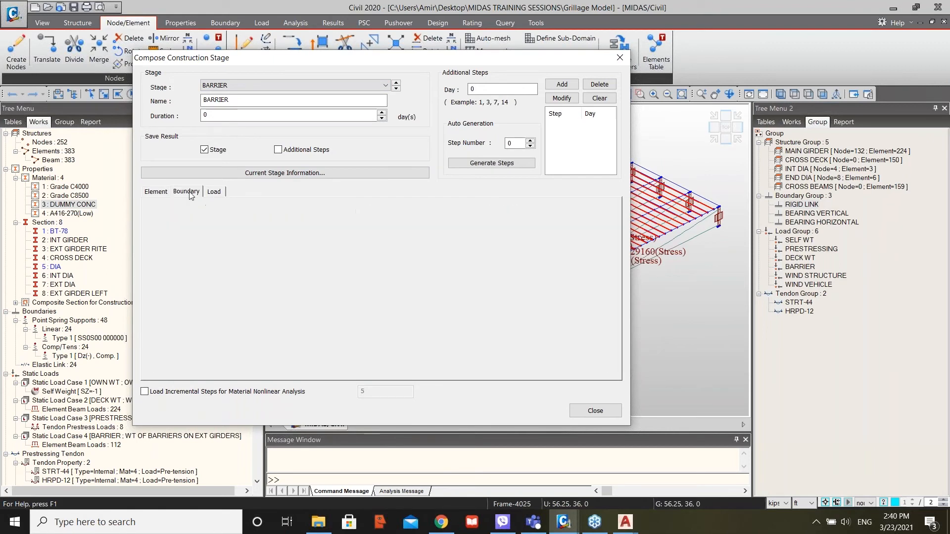
pyautogui.click(609, 412)
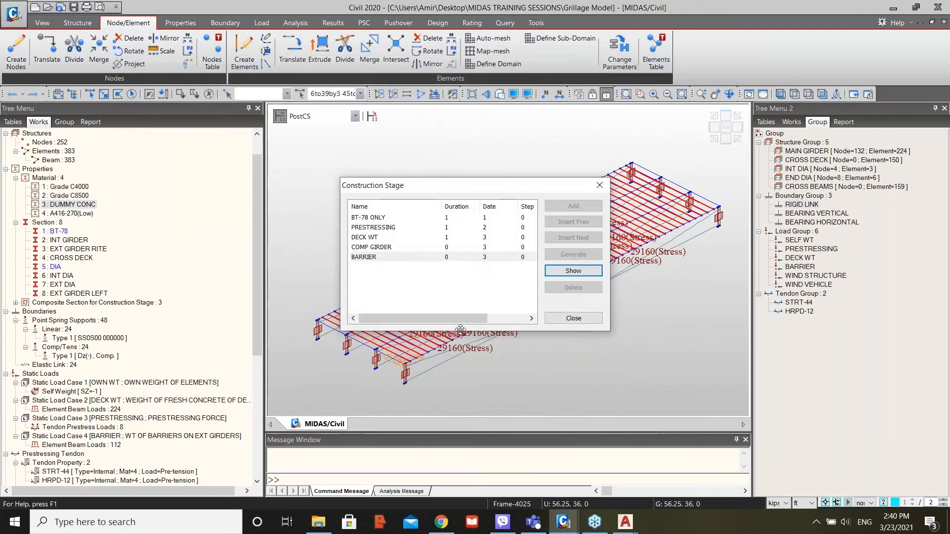
pyautogui.click(563, 321)
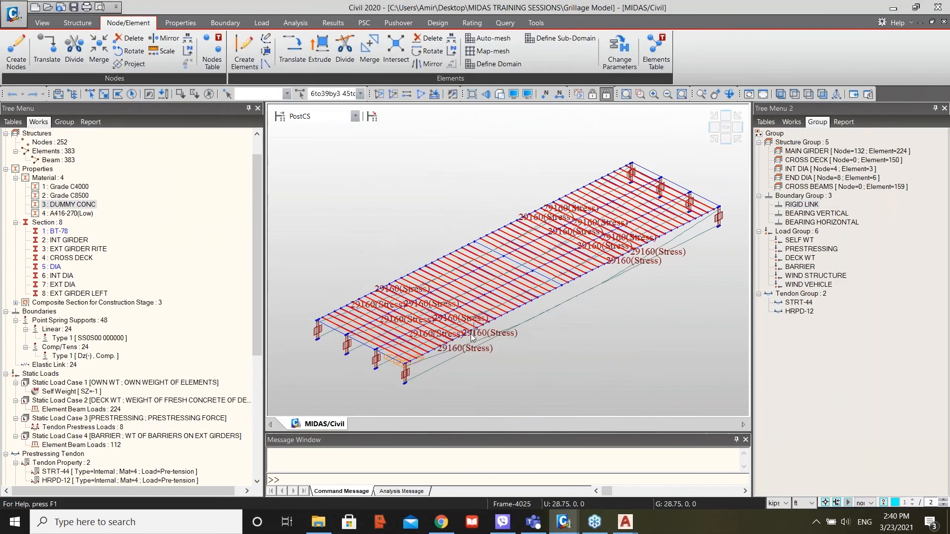
# Display construction stage BT-78 ONLY with solid section shapes and view the girder cross-sections end-on.
pyautogui.scroll(3, 347, 322)
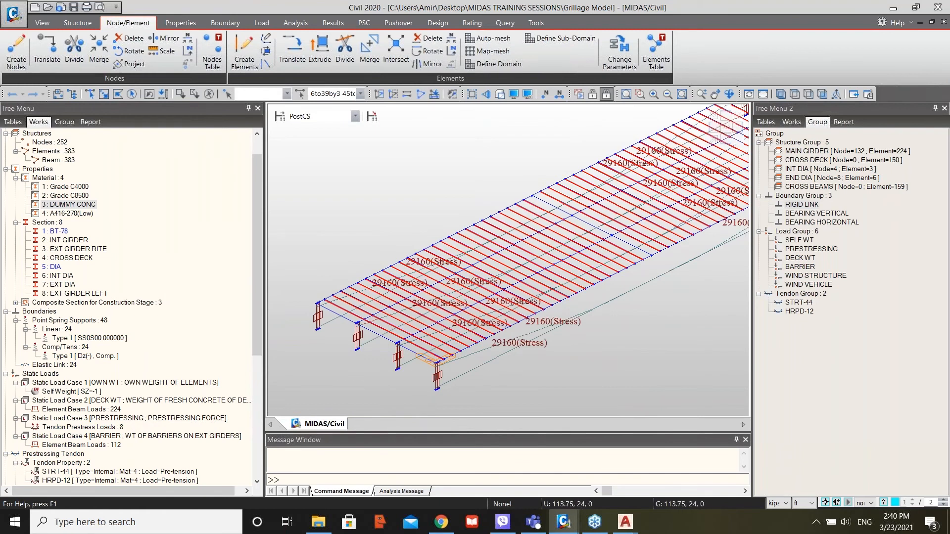
pyautogui.click(801, 153)
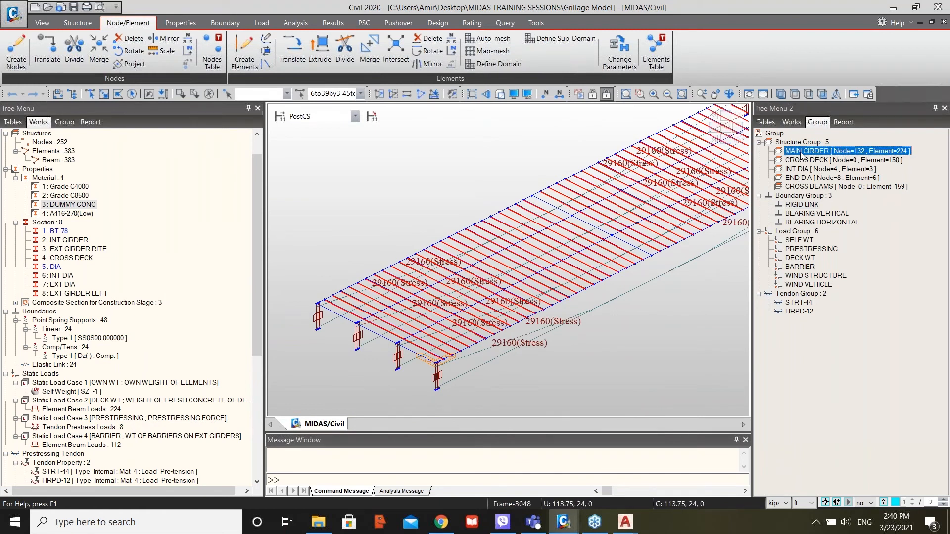
pyautogui.click(304, 117)
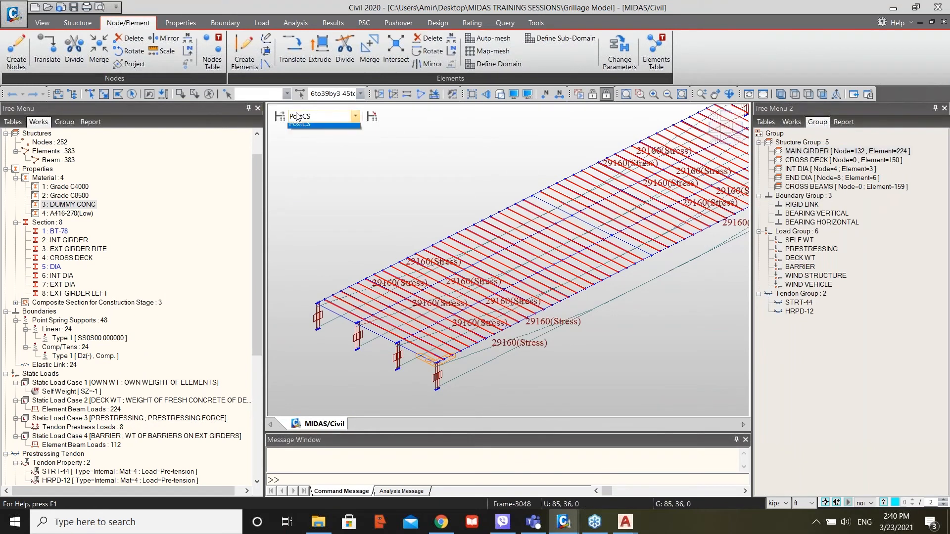
pyautogui.click(308, 130)
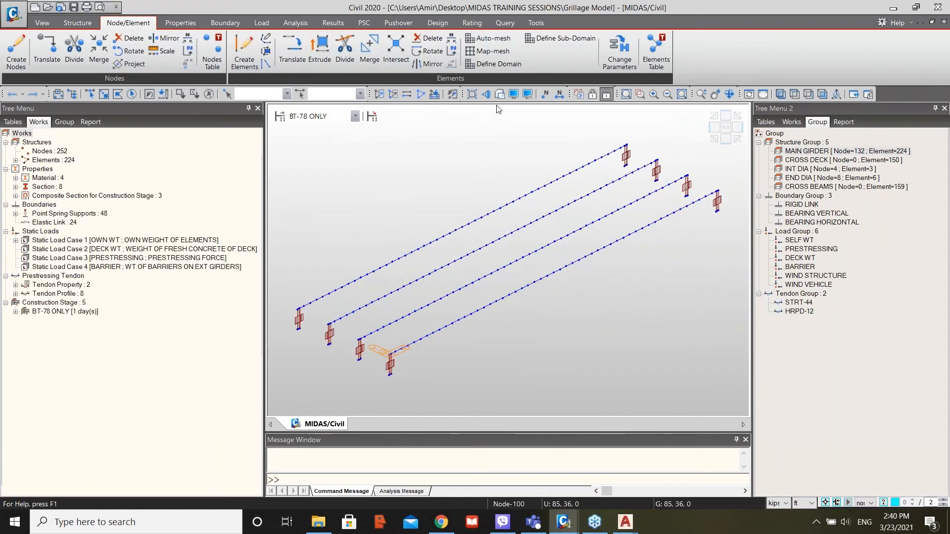
pyautogui.click(501, 95)
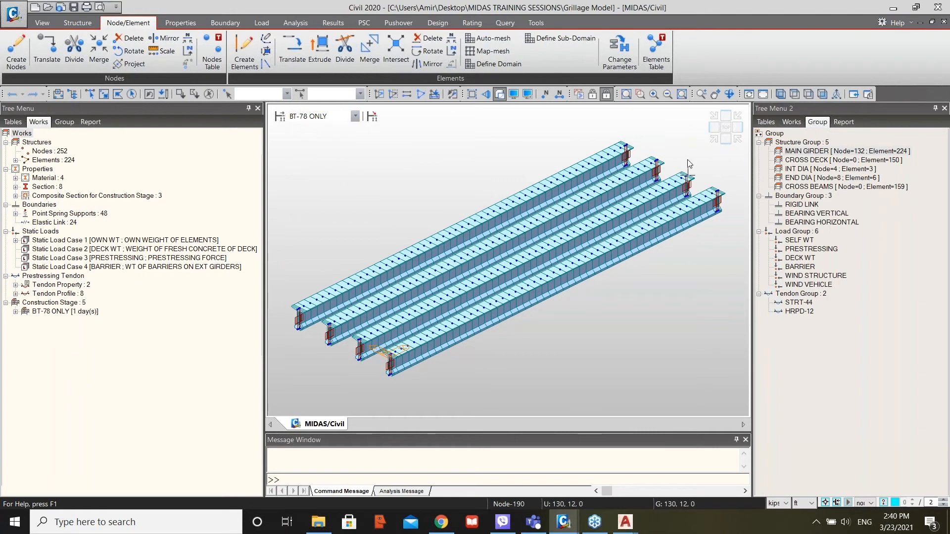
pyautogui.click(714, 130)
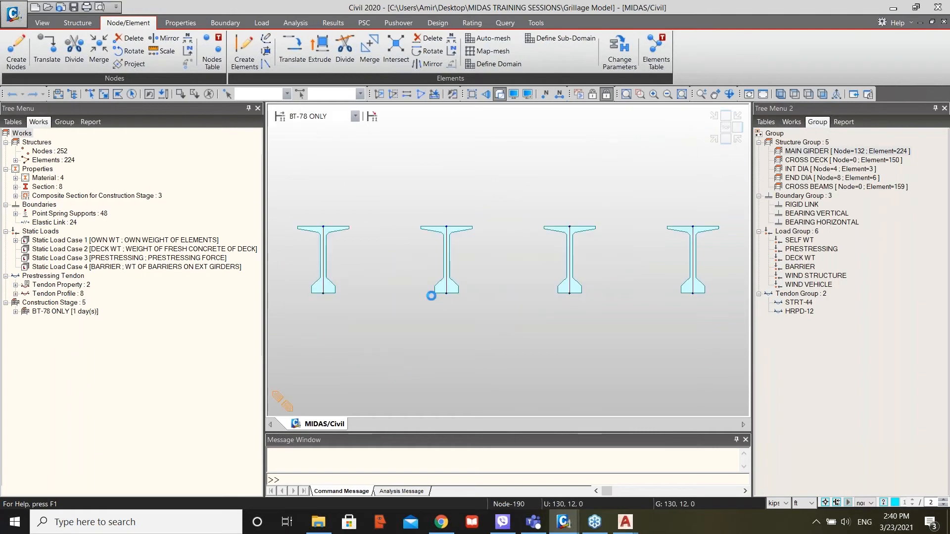
# Display construction stage PRESTRESSING in isometric view and compare it with stage DECK WT.
pyautogui.click(355, 115)
pyautogui.click(349, 140)
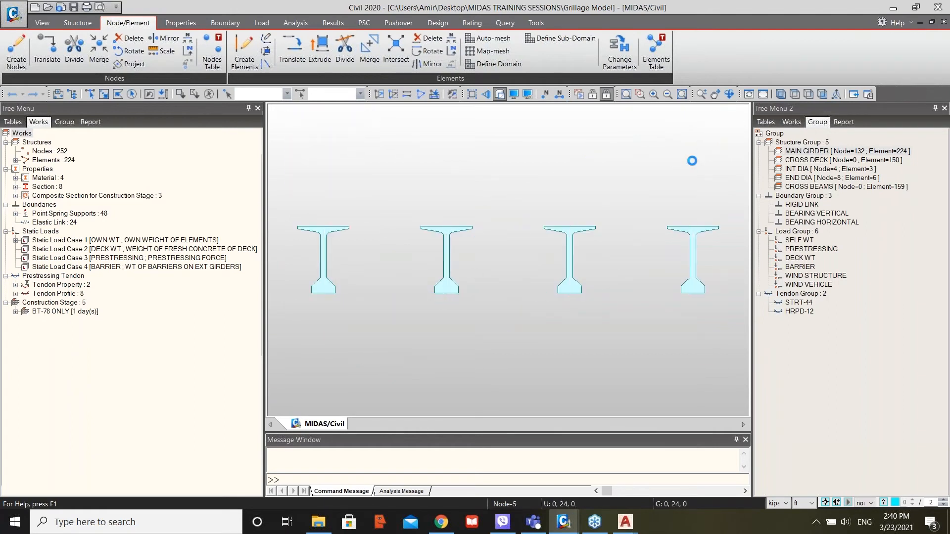
pyautogui.click(717, 141)
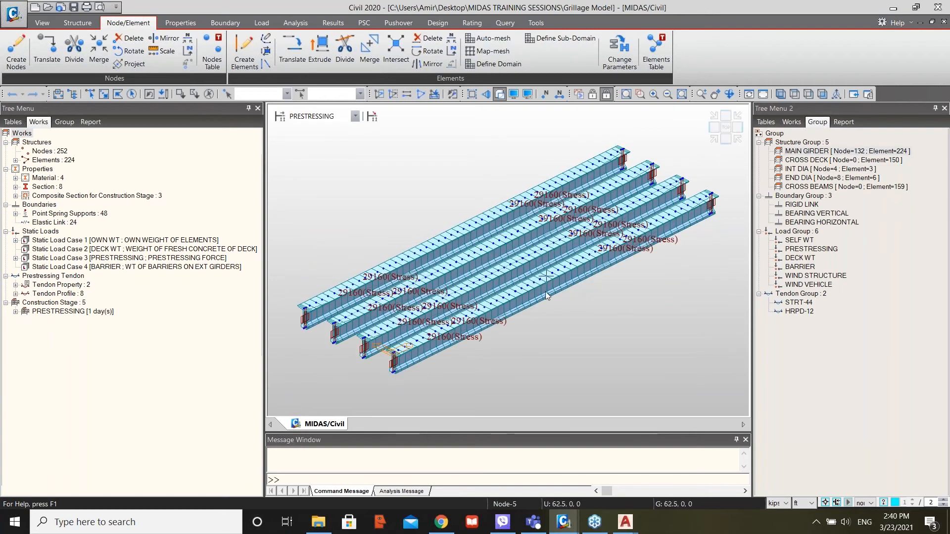
pyautogui.click(356, 116)
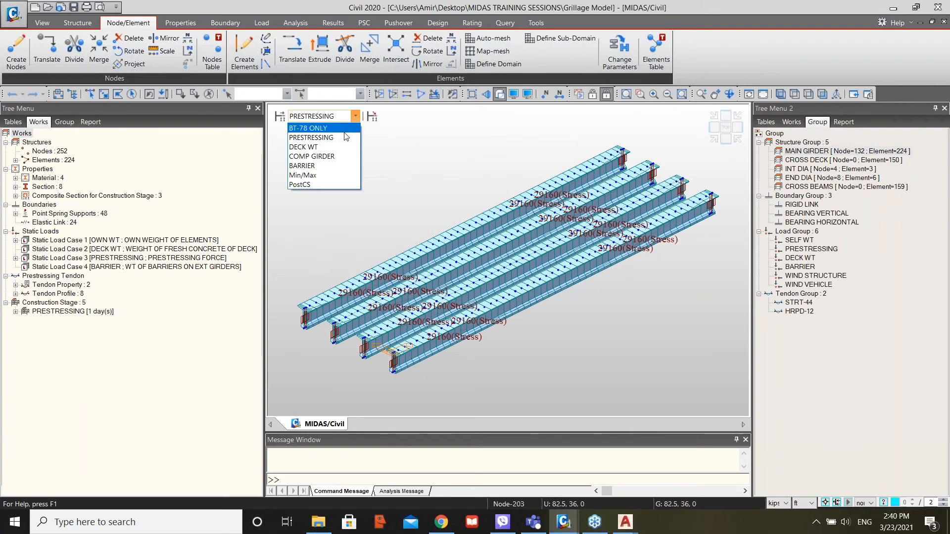
pyautogui.click(345, 149)
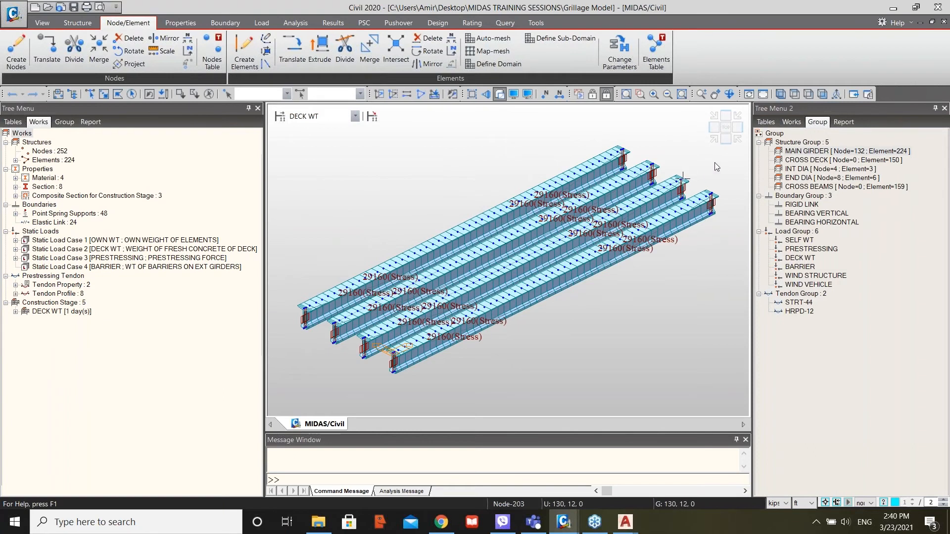
# Inspect the DECK WT stage from the end and in isometric view, and display the COMP GIRDER stage from the end.
pyautogui.click(714, 129)
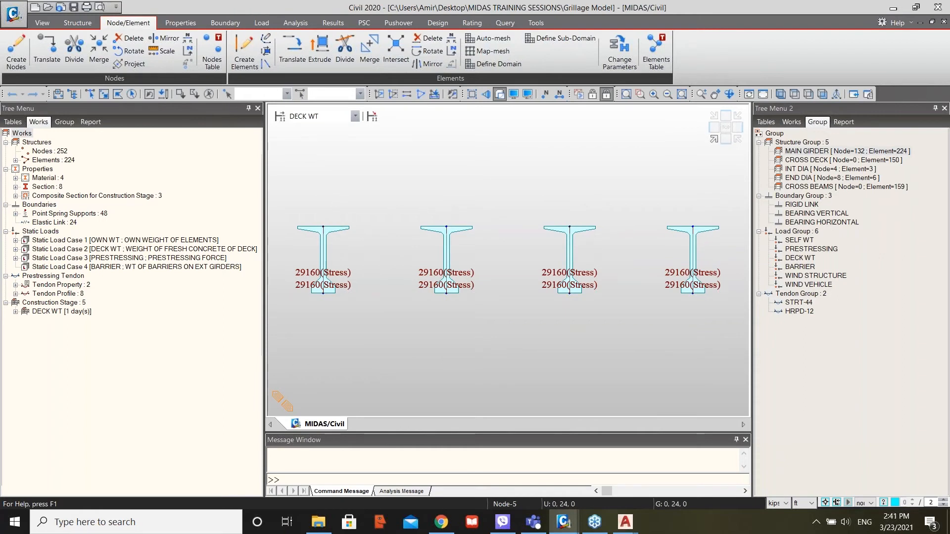
pyautogui.click(715, 139)
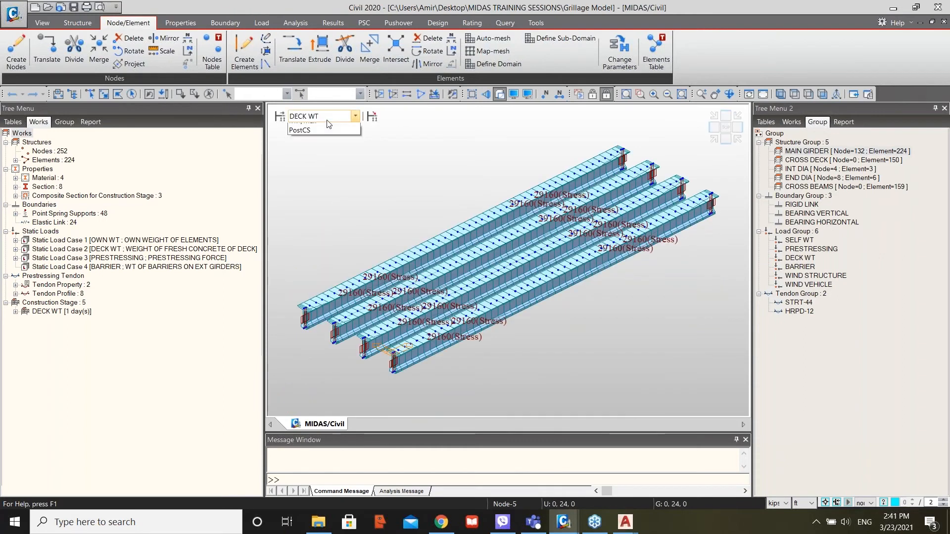
pyautogui.click(355, 116)
pyautogui.click(333, 157)
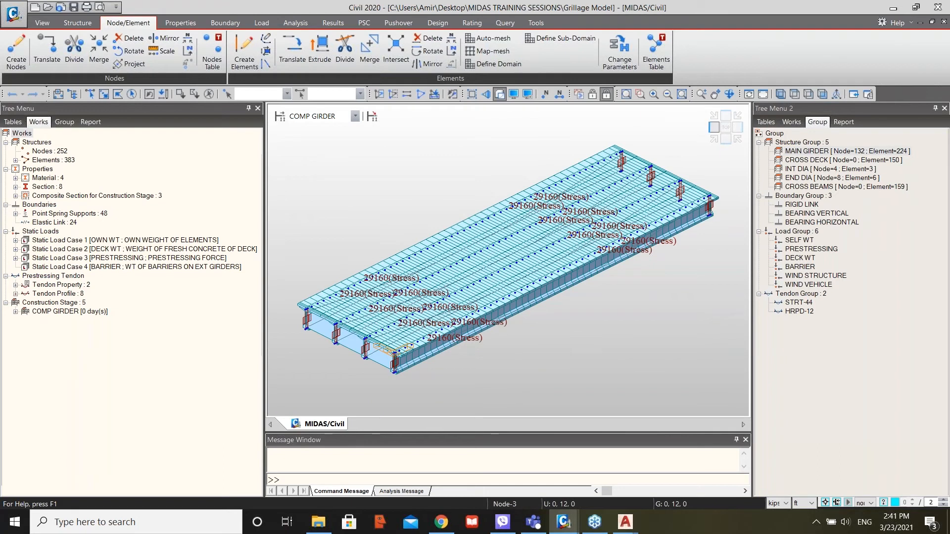
pyautogui.click(725, 139)
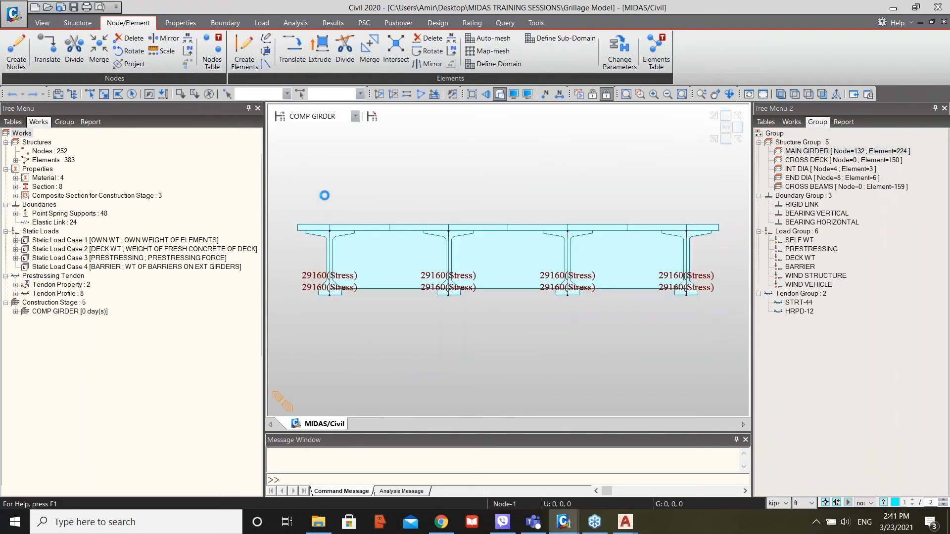
# Display the BARRIER construction stage and return the model to an isometric view.
pyautogui.click(322, 116)
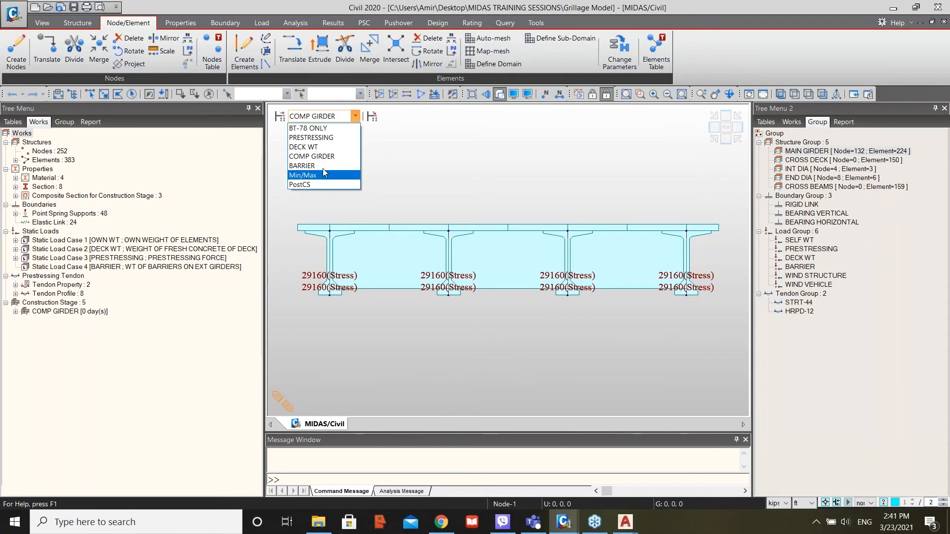
pyautogui.click(325, 167)
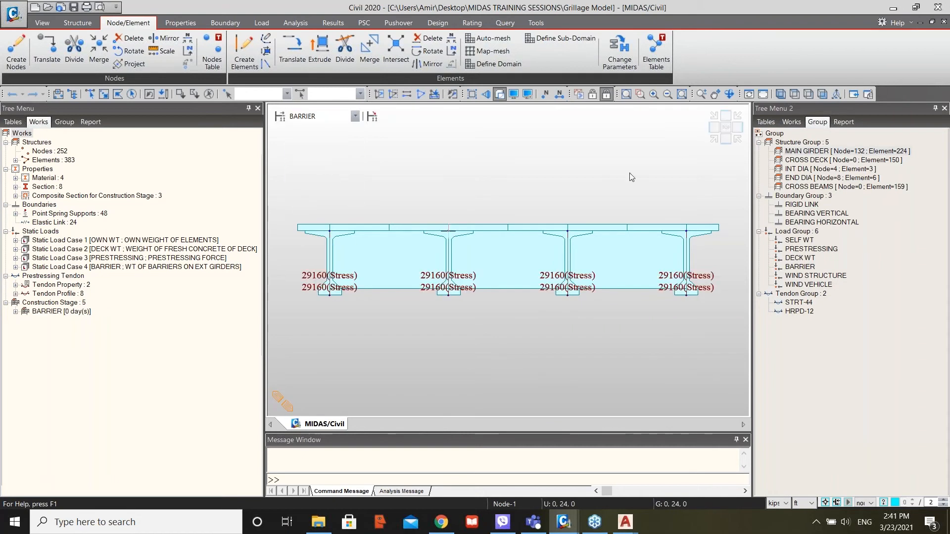
pyautogui.click(715, 139)
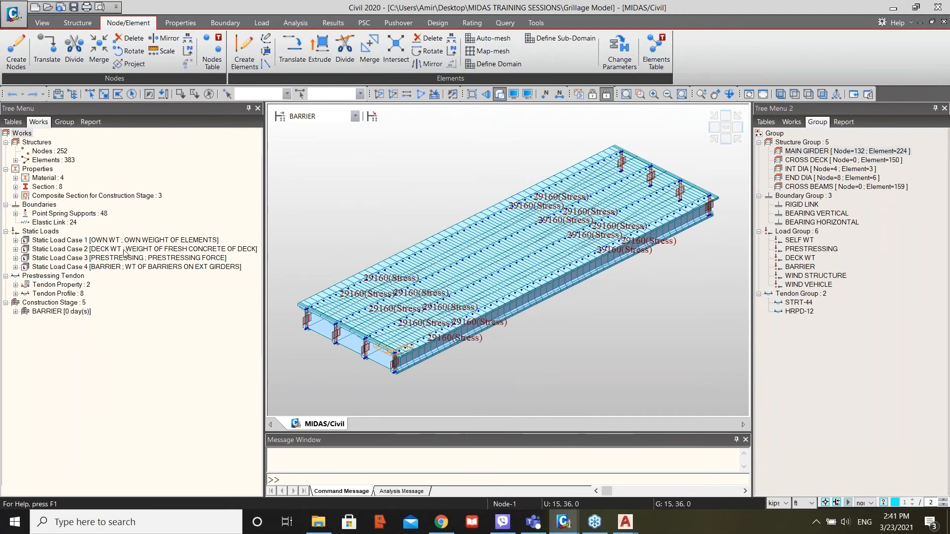
# Review the section data of the INT GIRDER composite section and close it without changes.
pyautogui.click(16, 187)
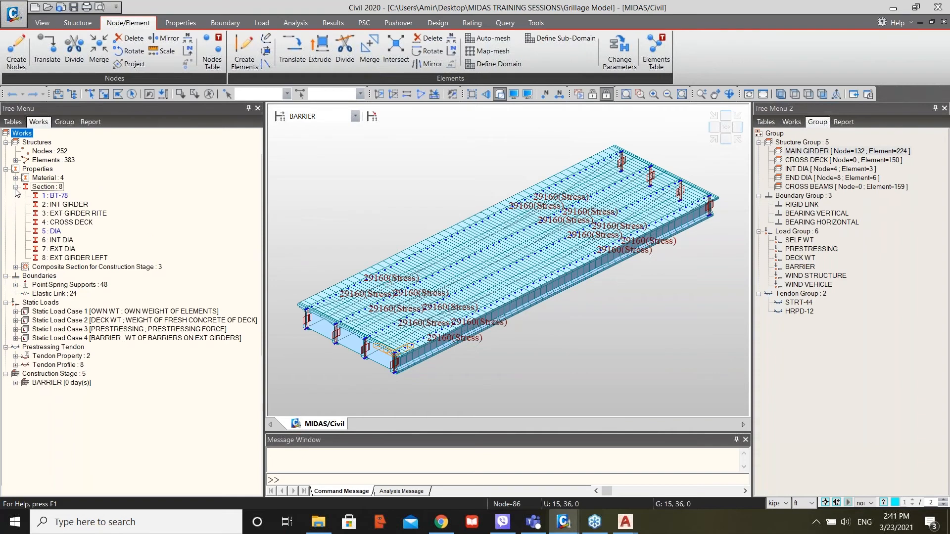
pyautogui.click(57, 197)
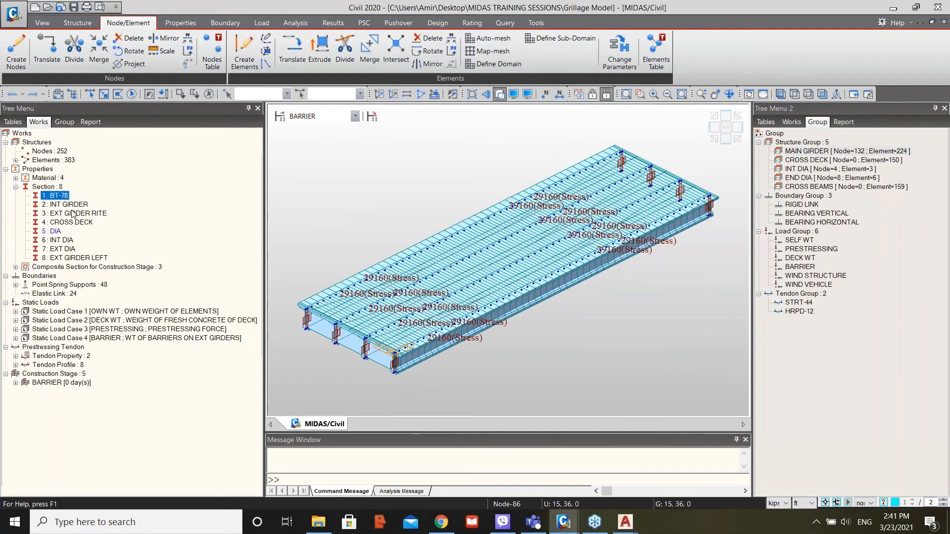
pyautogui.click(69, 206)
pyautogui.rightClick(67, 207)
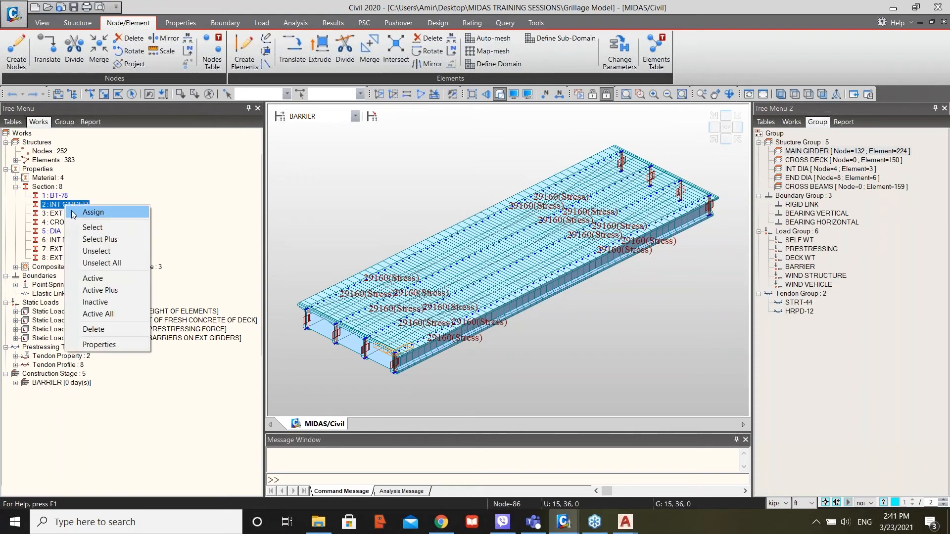
pyautogui.click(105, 344)
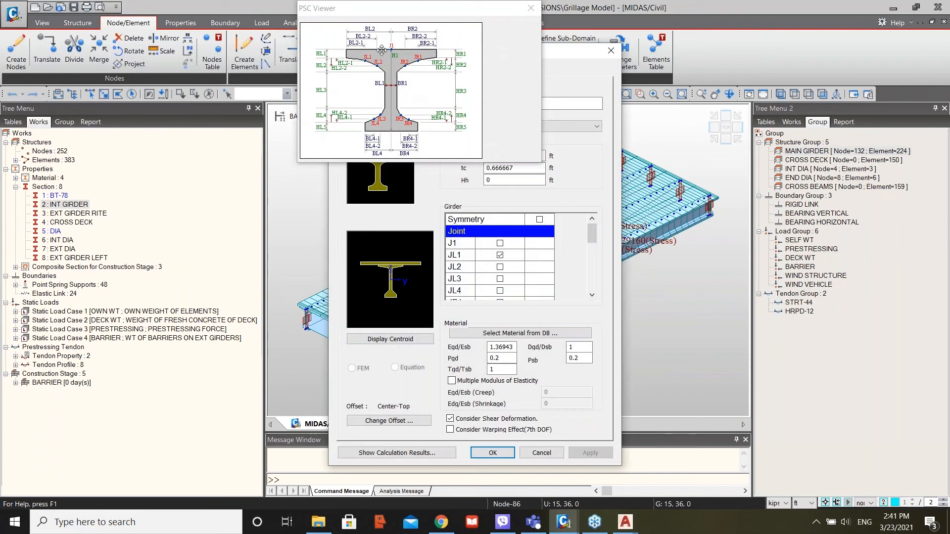
pyautogui.moveTo(382, 9); pyautogui.dragTo(110, 147)
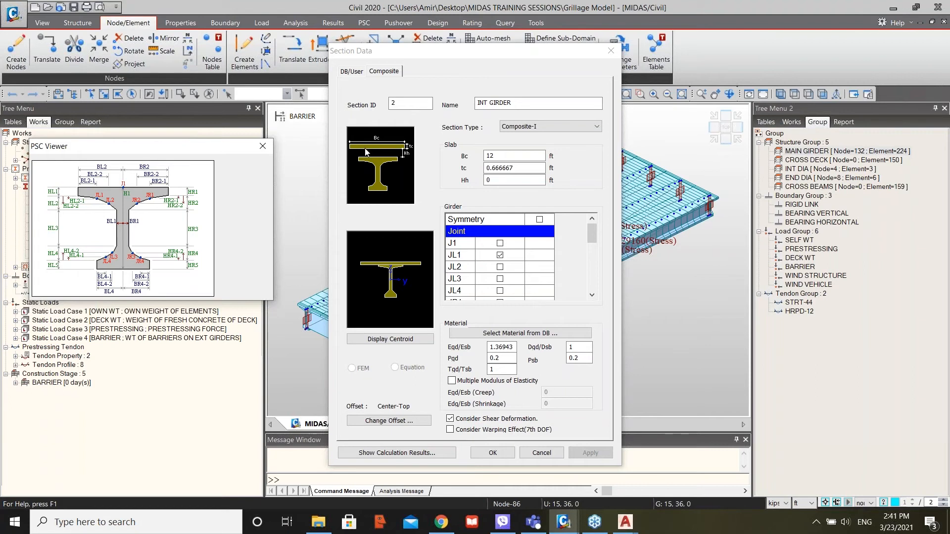
pyautogui.click(542, 453)
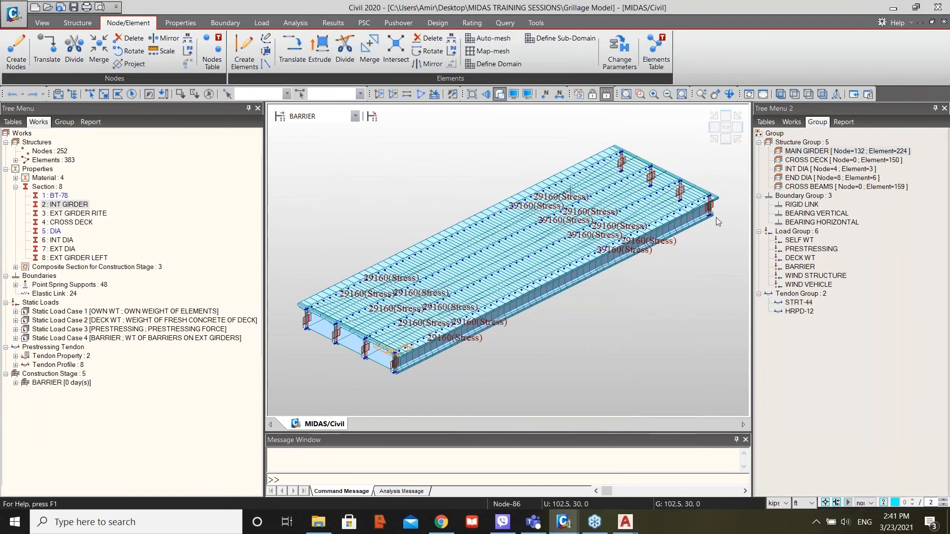
# Select the nodes and elements of the MAIN GIRDER structure group in the model.
pyautogui.click(797, 152)
pyautogui.click(796, 152)
pyautogui.doubleClick(800, 153)
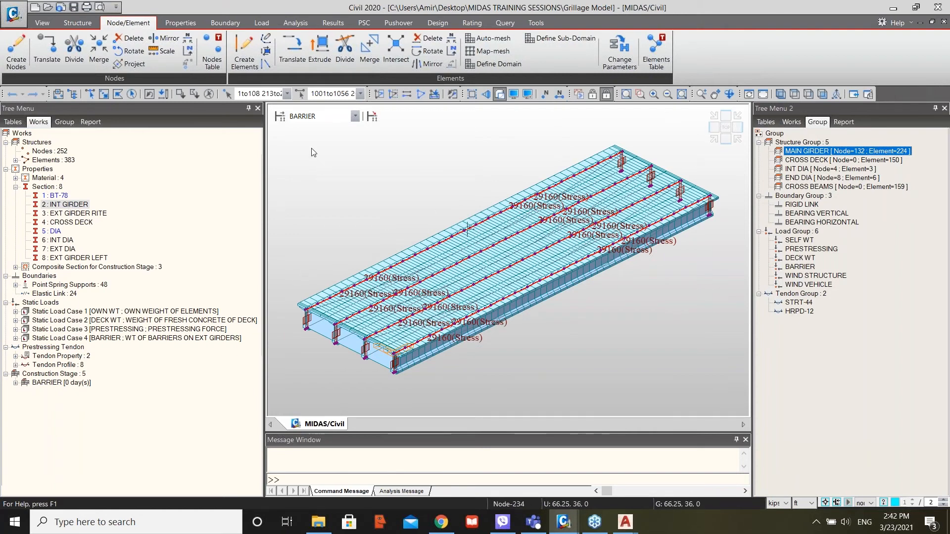
# Review the definition of the BT-78 ONLY construction stage, checking its activated MAIN GIRDER element group.
pyautogui.click(282, 118)
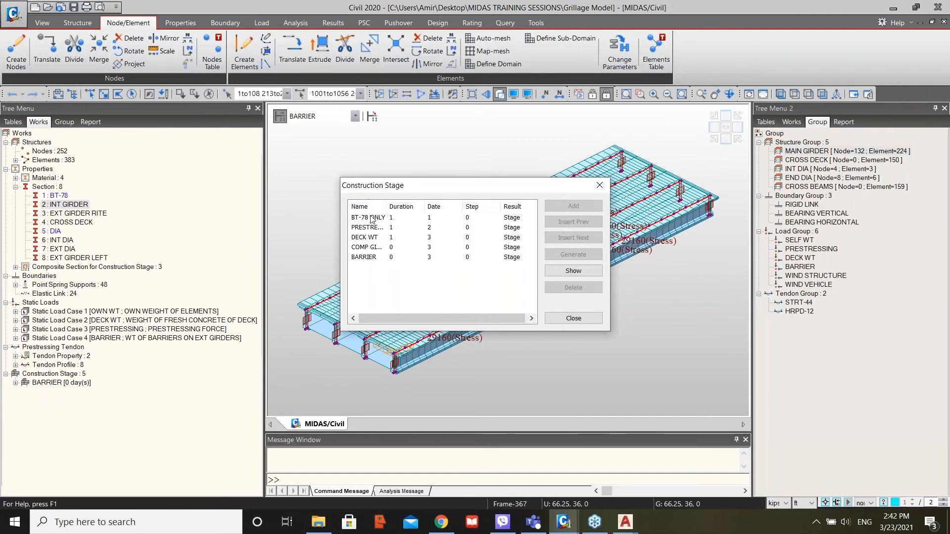
pyautogui.click(371, 218)
pyautogui.click(563, 276)
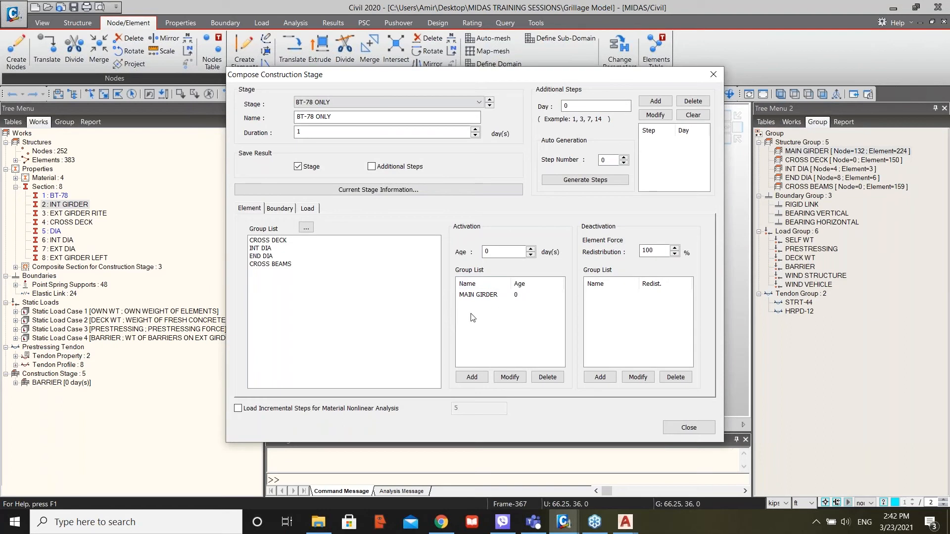
pyautogui.moveTo(448, 79); pyautogui.dragTo(301, 94)
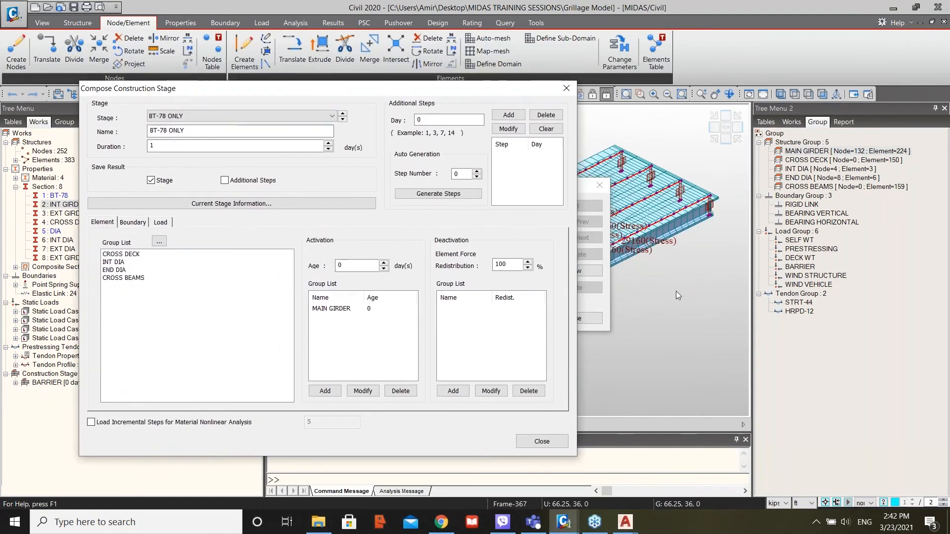
pyautogui.click(341, 309)
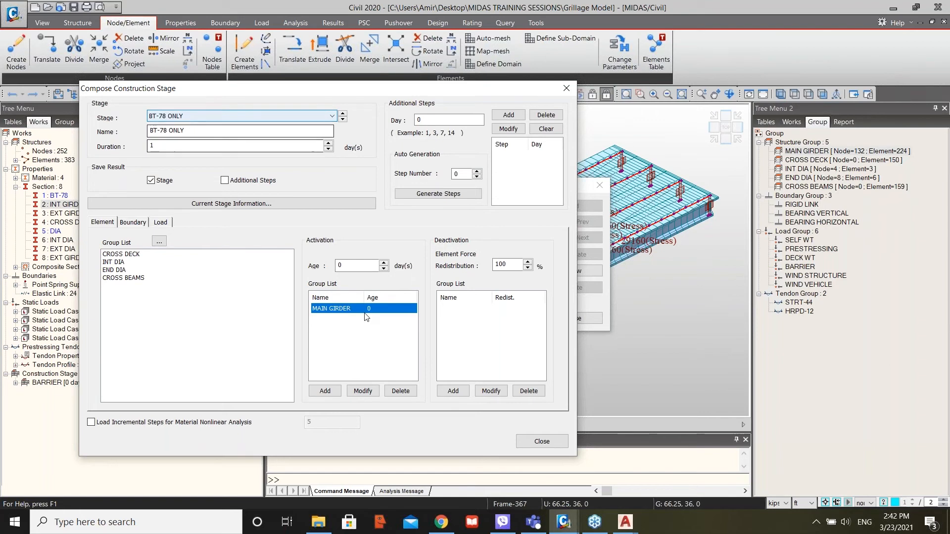
pyautogui.click(543, 441)
pyautogui.click(380, 140)
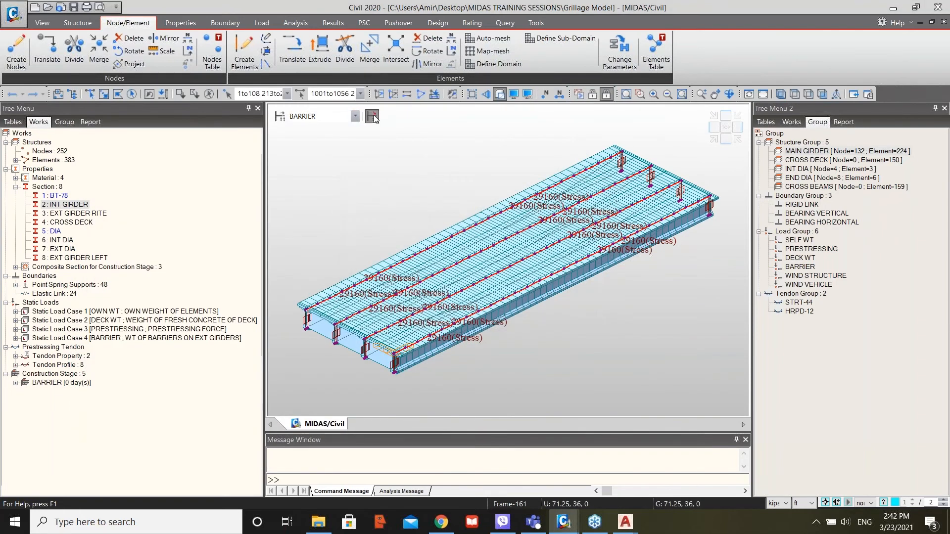
# Examine the construction sequence of the INT GIRDER composite section, widening the columns to read each part's material and composite stage.
pyautogui.click(373, 117)
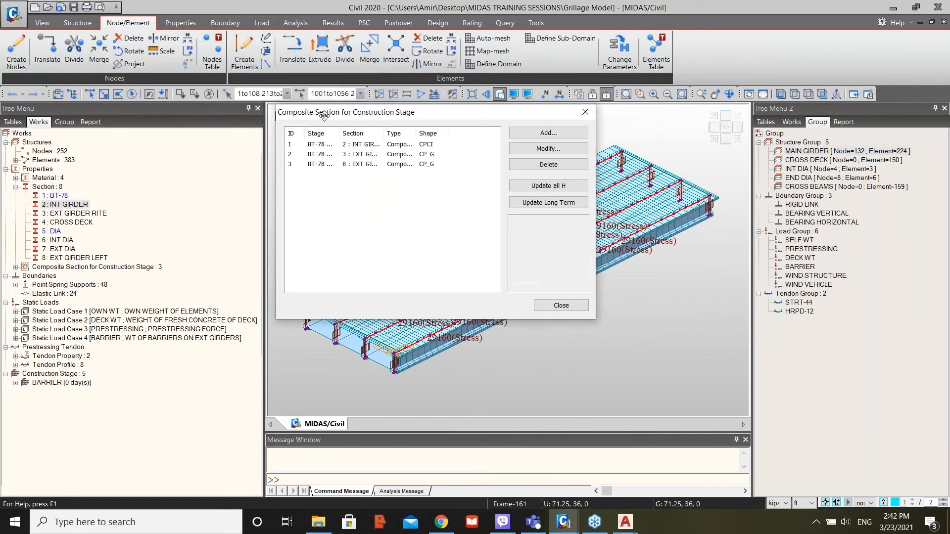
pyautogui.moveTo(339, 132); pyautogui.dragTo(375, 132)
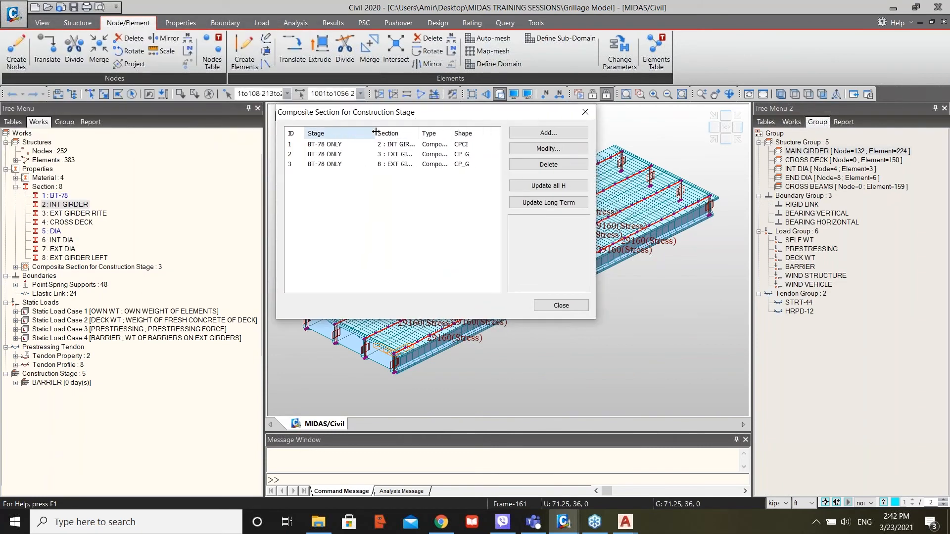
pyautogui.click(400, 146)
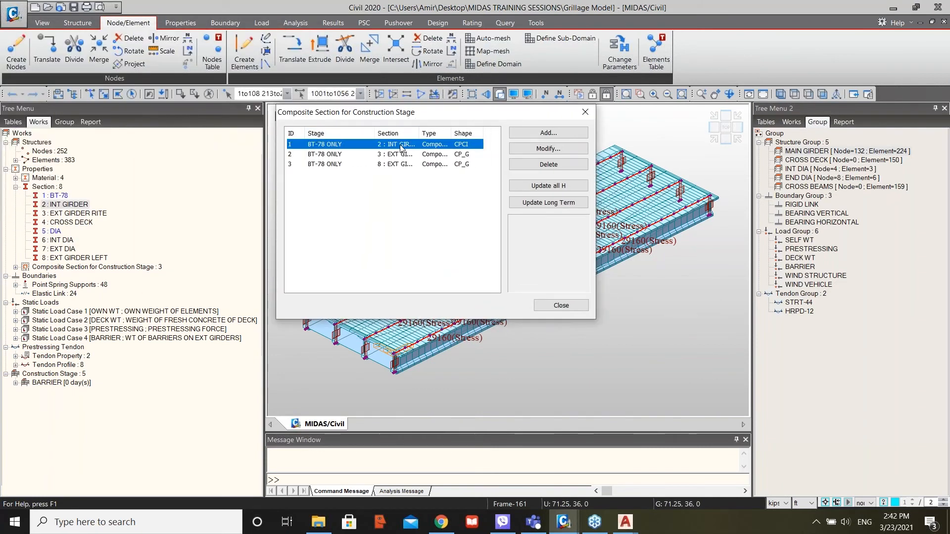
pyautogui.click(540, 154)
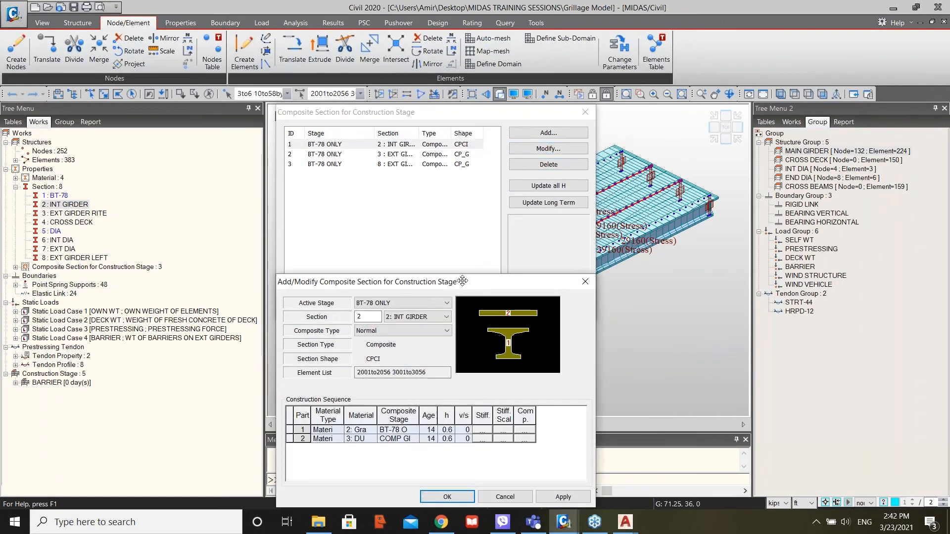
pyautogui.moveTo(549, 194); pyautogui.dragTo(578, 163)
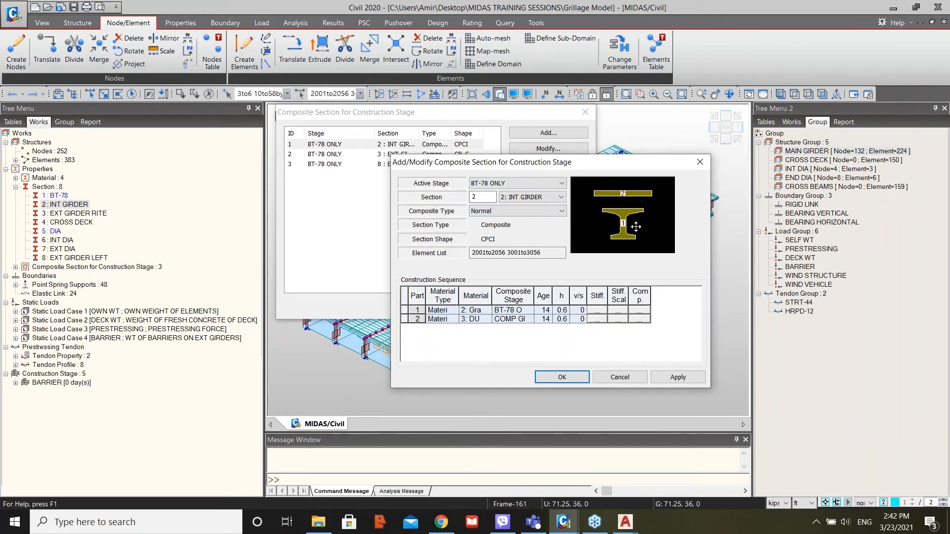
pyautogui.moveTo(491, 293); pyautogui.dragTo(519, 295)
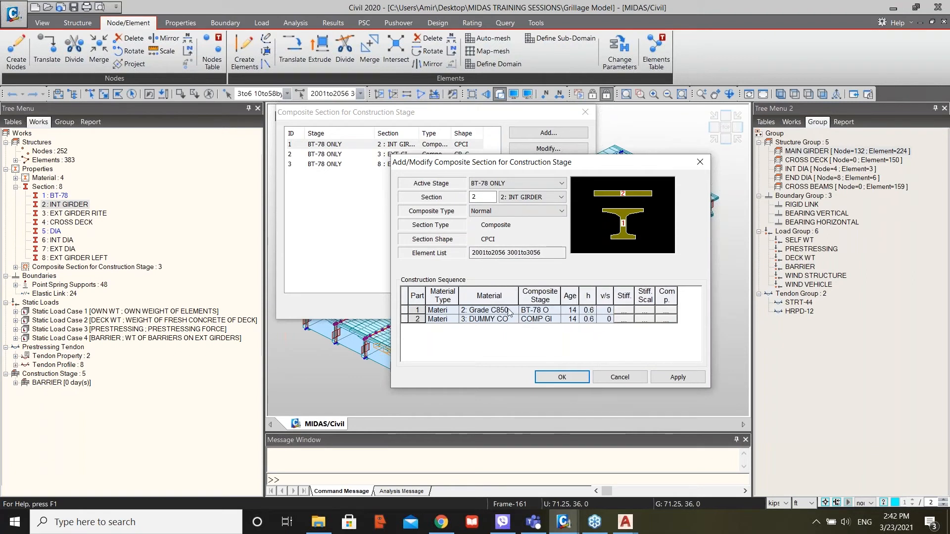
pyautogui.moveTo(459, 297); pyautogui.dragTo(482, 298)
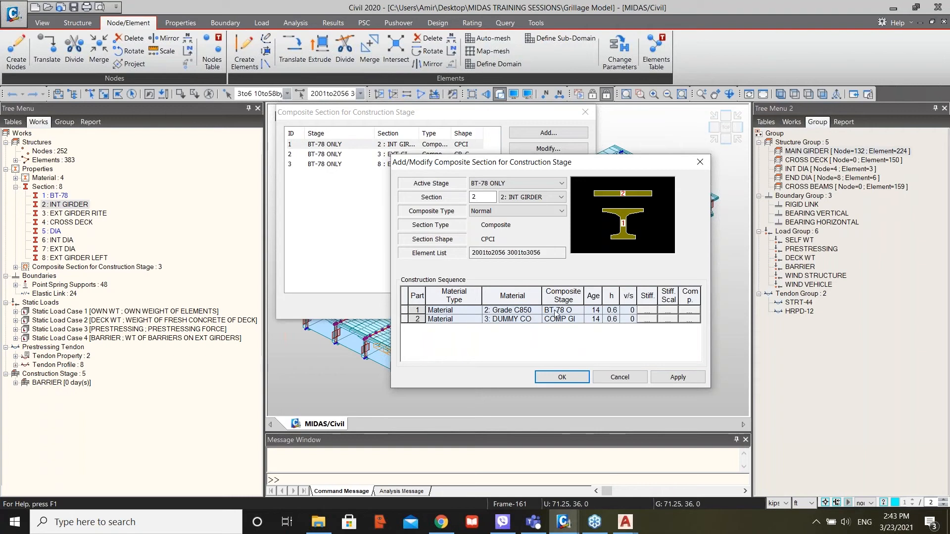
pyautogui.moveTo(608, 296); pyautogui.dragTo(603, 296)
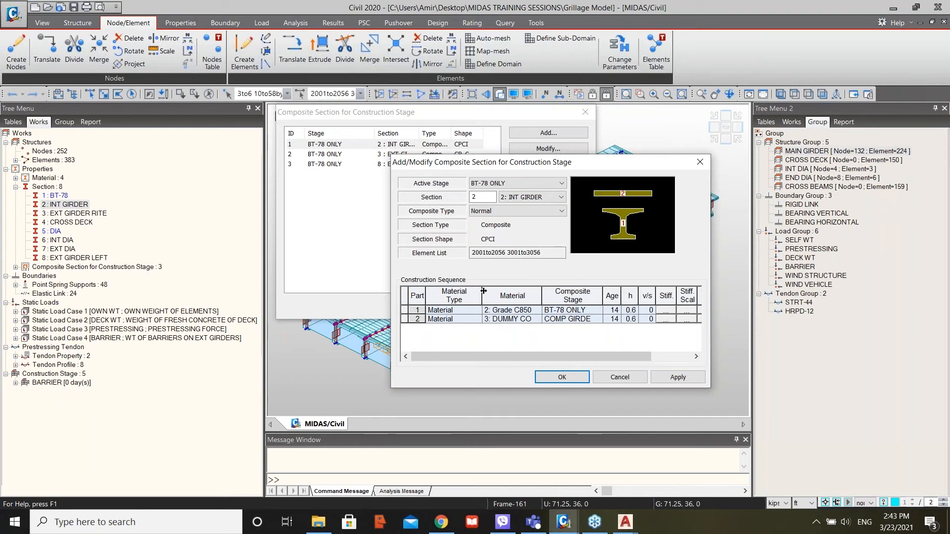
pyautogui.moveTo(482, 291); pyautogui.dragTo(475, 291)
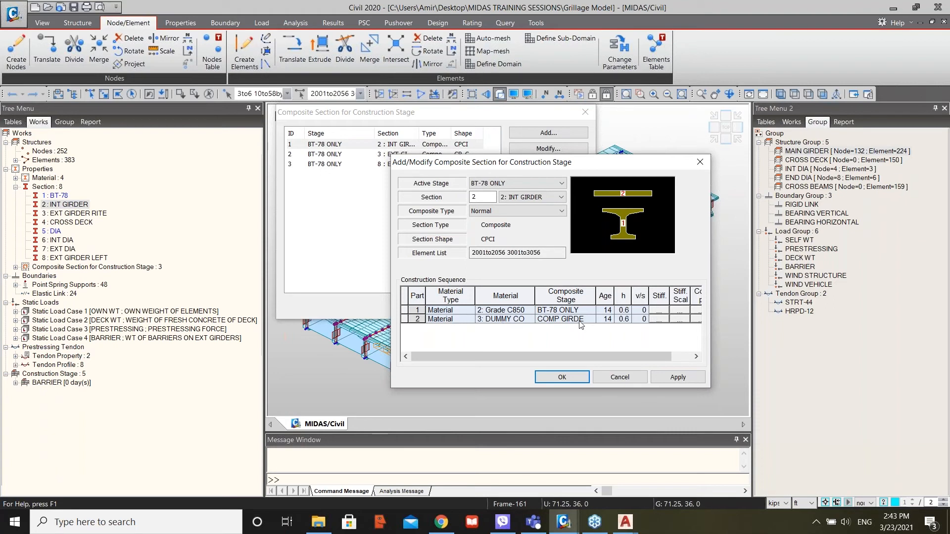
pyautogui.click(628, 377)
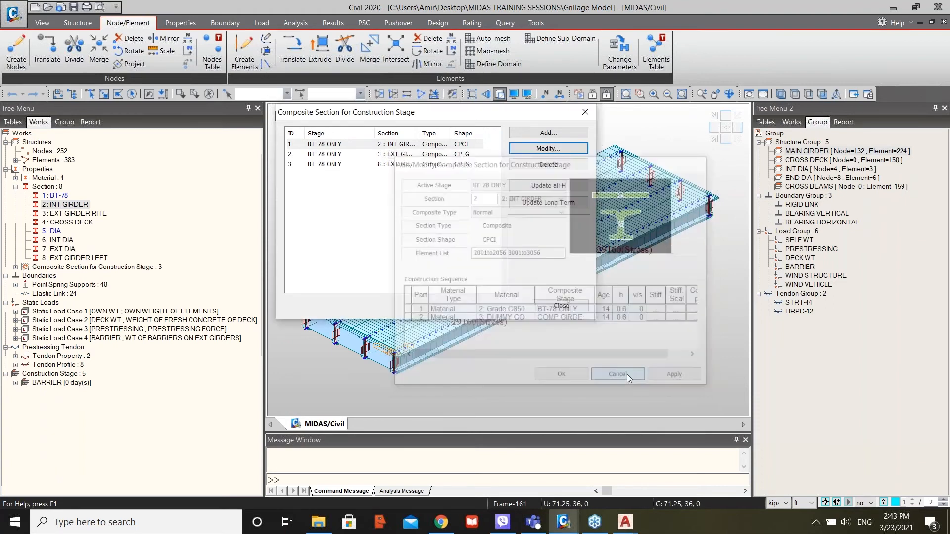
# Widen the Section column and go through the three composite sections defined for the construction stages, including both exterior girders.
pyautogui.moveTo(420, 135); pyautogui.dragTo(451, 136)
pyautogui.press('Down')
pyautogui.press('Down')
pyautogui.press('Down')
pyautogui.click(410, 146)
pyautogui.click(410, 155)
pyautogui.click(411, 164)
pyautogui.click(409, 145)
pyautogui.click(410, 155)
pyautogui.click(411, 165)
pyautogui.click(398, 146)
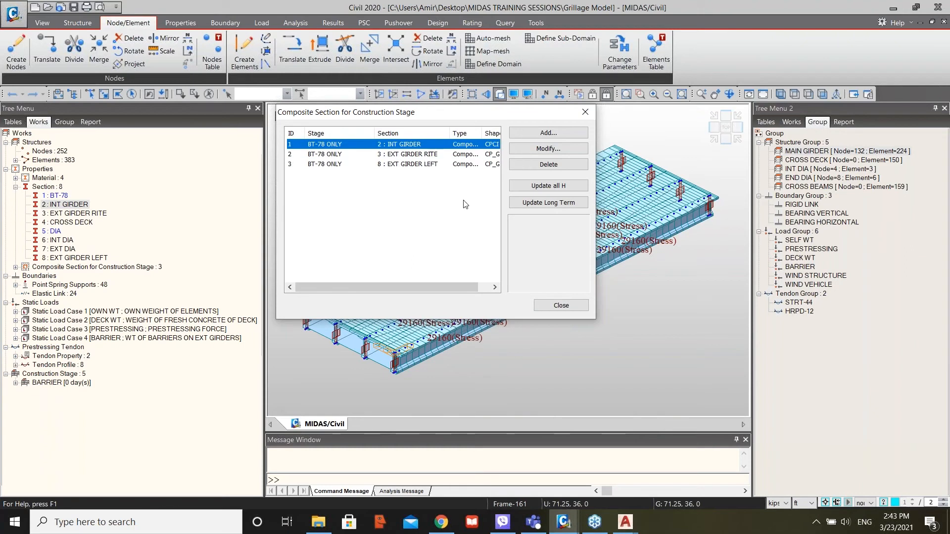
pyautogui.click(560, 305)
# Display the BT-78 ONLY construction stage and inspect the bare girders from the end and in isometric view.
pyautogui.click(355, 116)
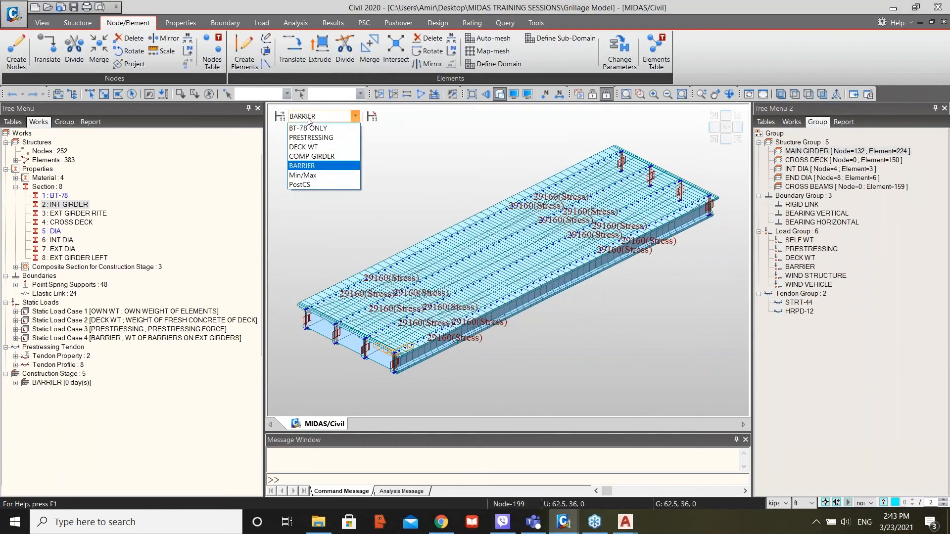
pyautogui.click(310, 130)
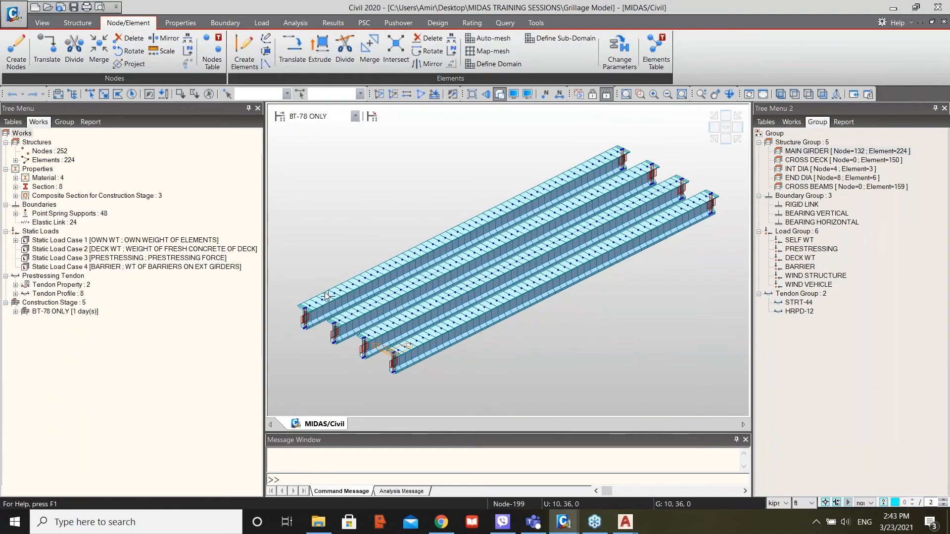
pyautogui.click(713, 128)
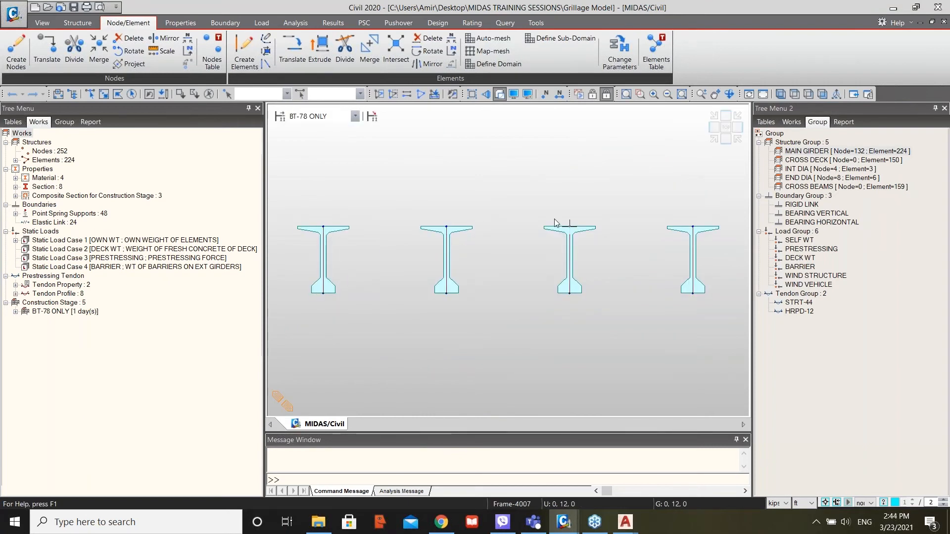
pyautogui.click(714, 140)
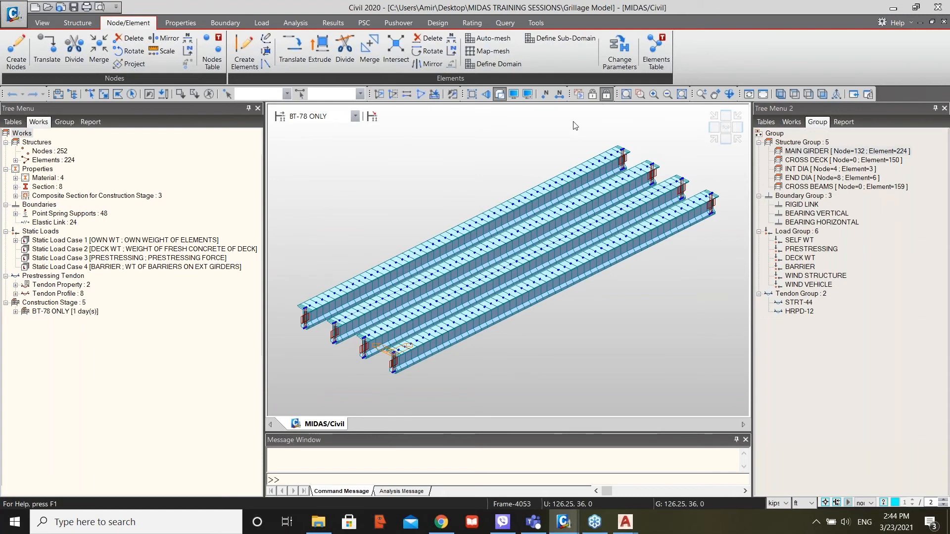
# Switch from the Grillage Model to the open Plate Element Model.
pyautogui.click(893, 9)
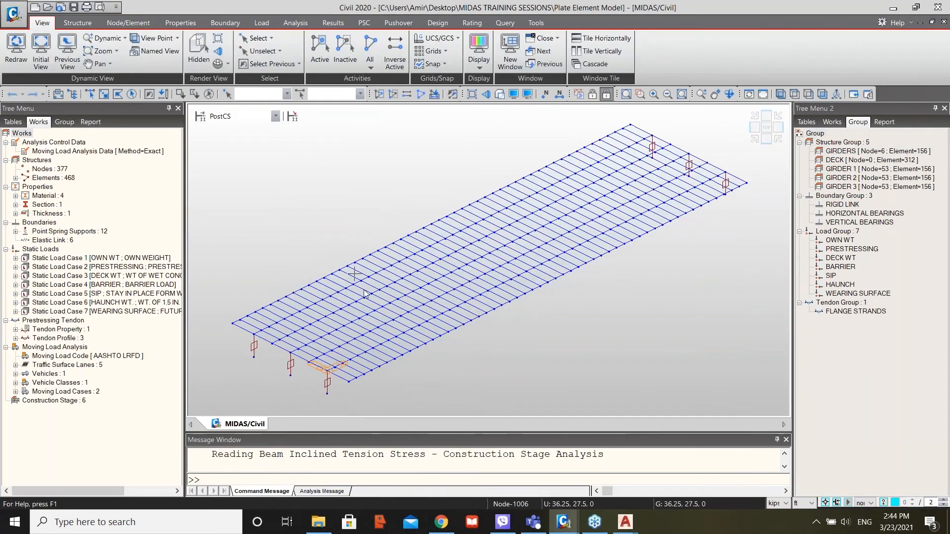
# View the plate model with solid rendering and back in wireframe, widening the Works tree enough to read the static load case descriptions.
pyautogui.click(500, 94)
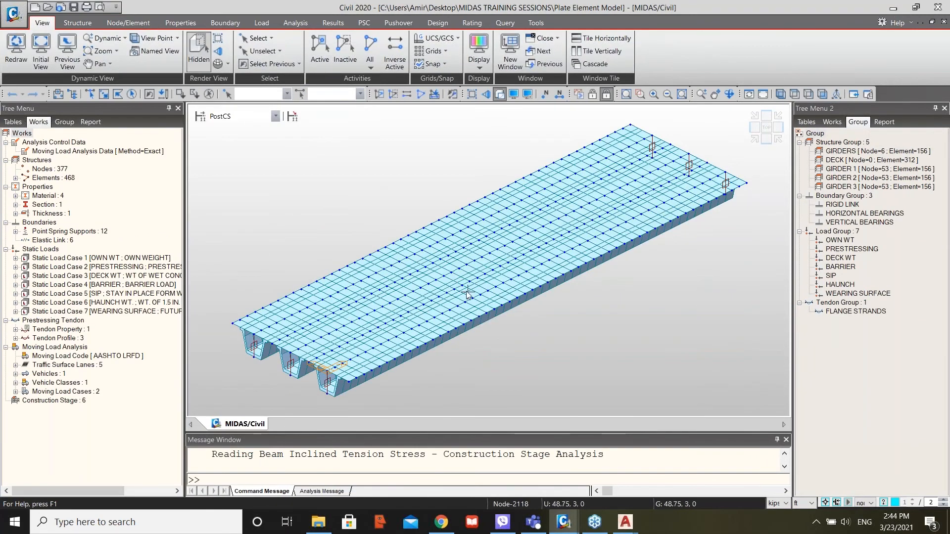
pyautogui.moveTo(186, 200); pyautogui.dragTo(218, 200)
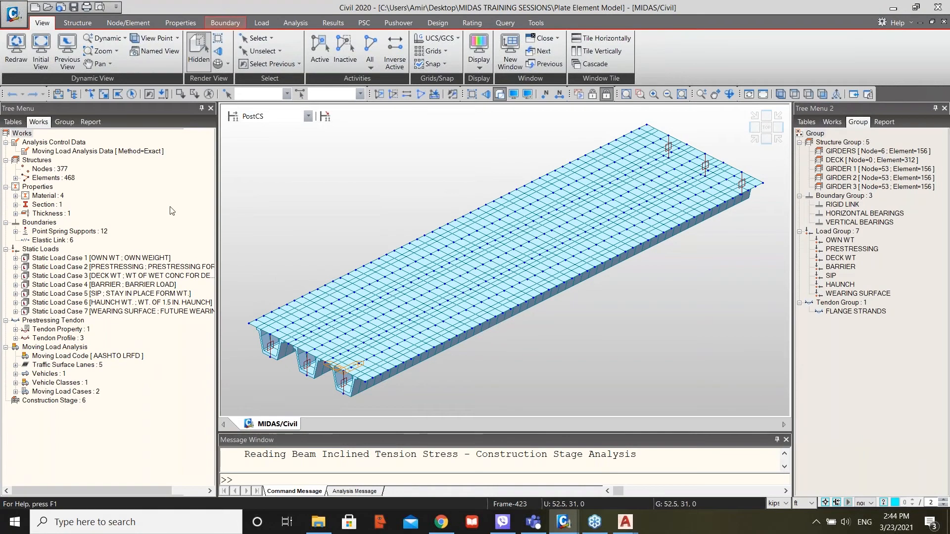
pyautogui.moveTo(217, 177); pyautogui.dragTo(233, 177)
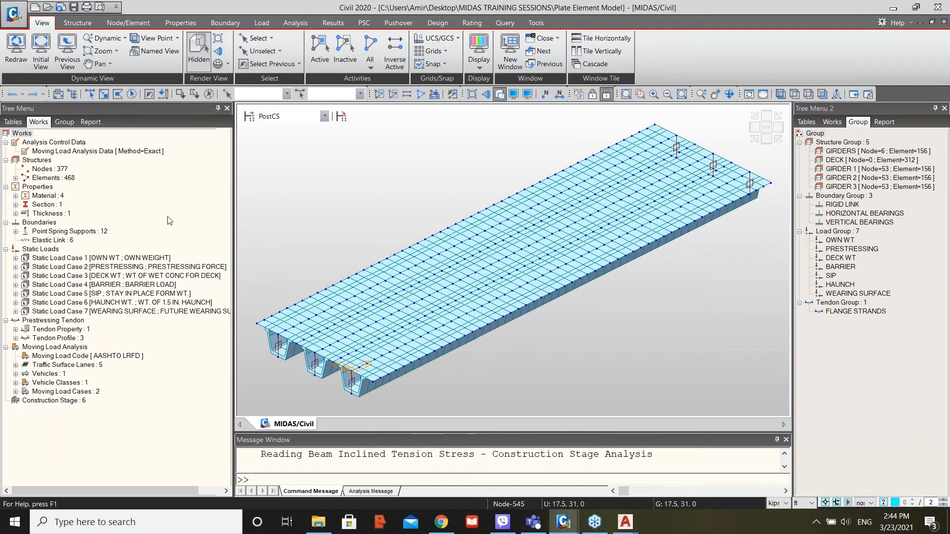
pyautogui.click(500, 94)
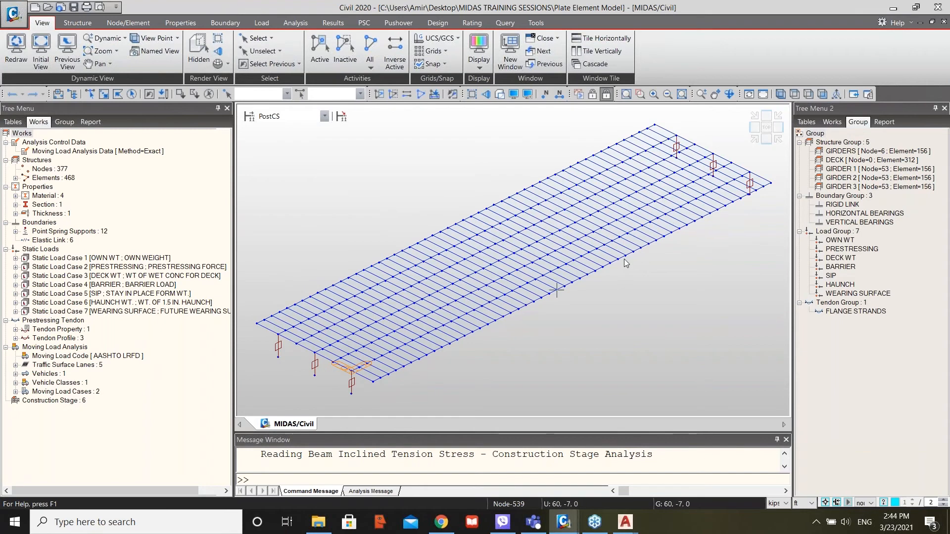
# Highlight the GIRDERS structure group in wireframe and solid rendering, and examine the DECK group's plate elements in the solid view.
pyautogui.doubleClick(844, 151)
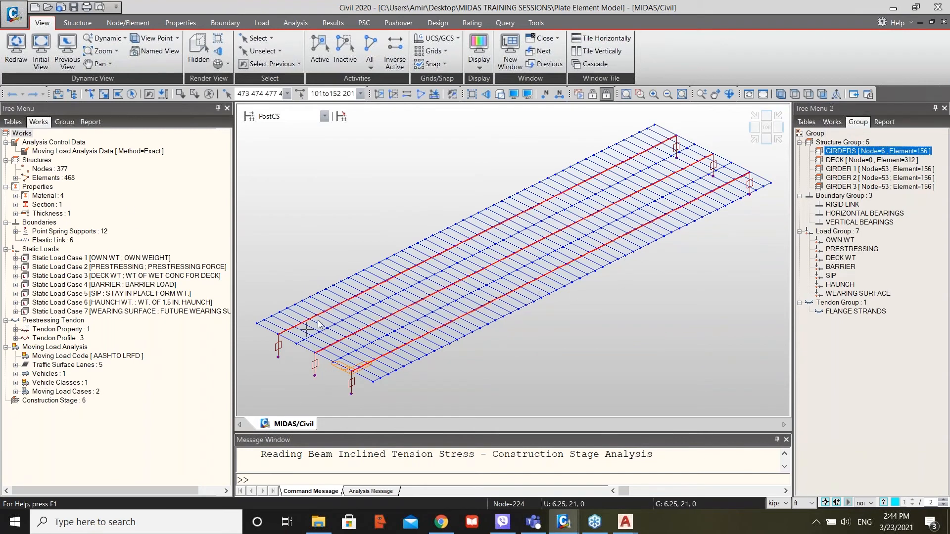
pyautogui.click(499, 94)
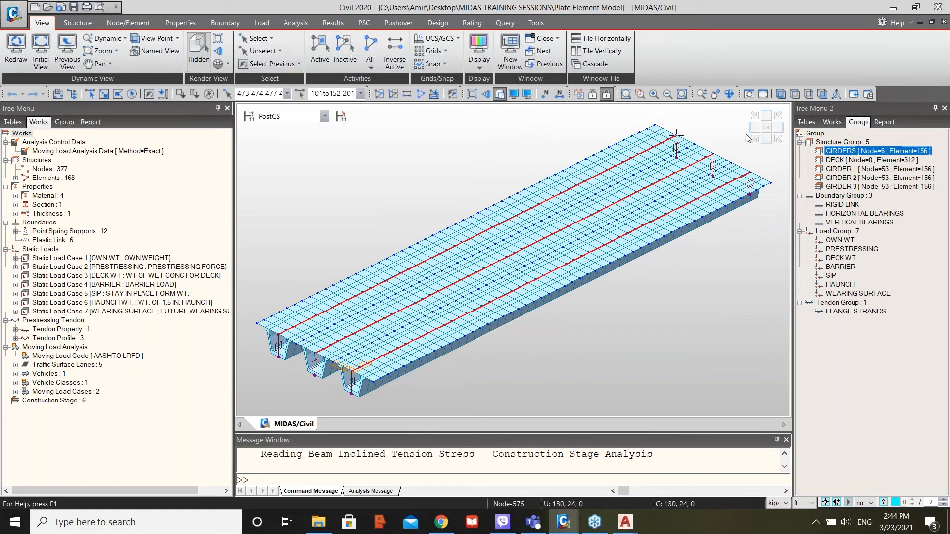
pyautogui.doubleClick(836, 160)
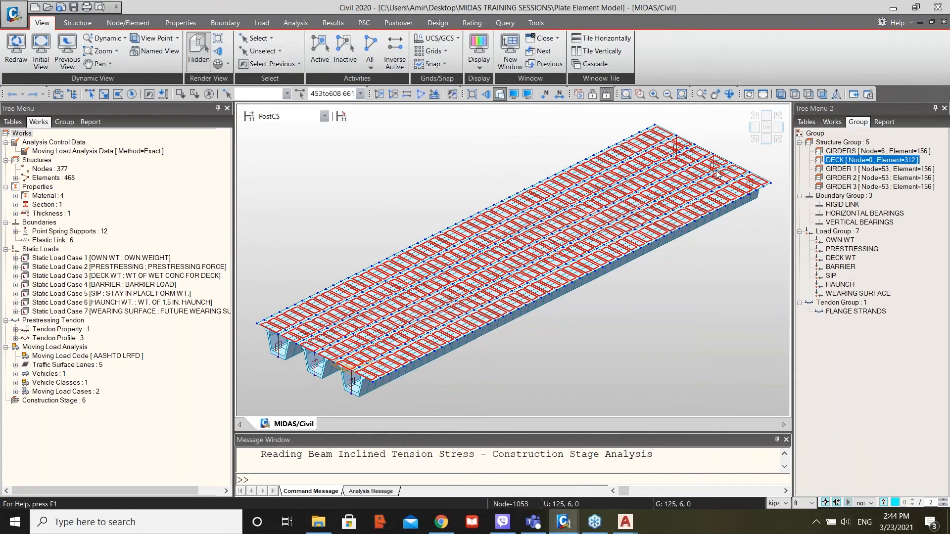
pyautogui.moveTo(716, 174)
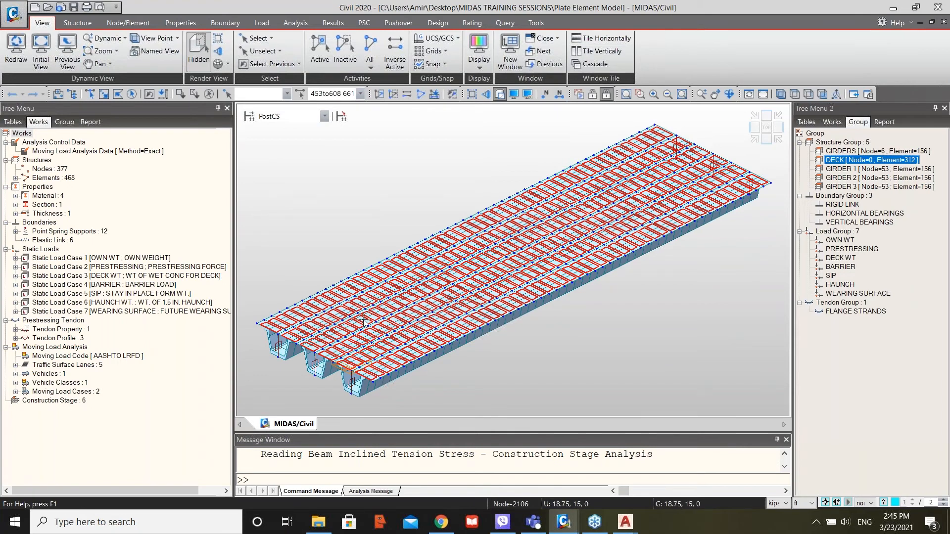
pyautogui.moveTo(355, 310)
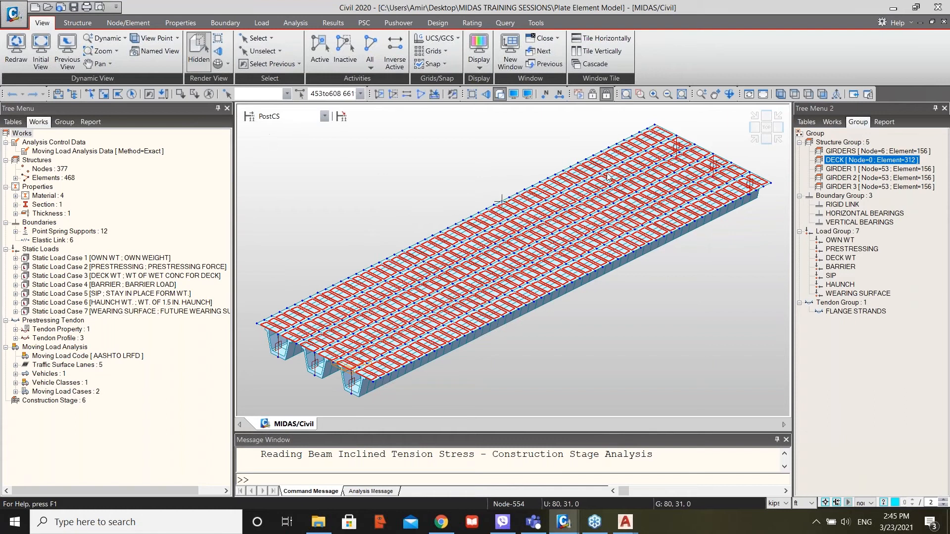
# Review the list of construction stages defined for the plate element model and close it.
pyautogui.click(256, 121)
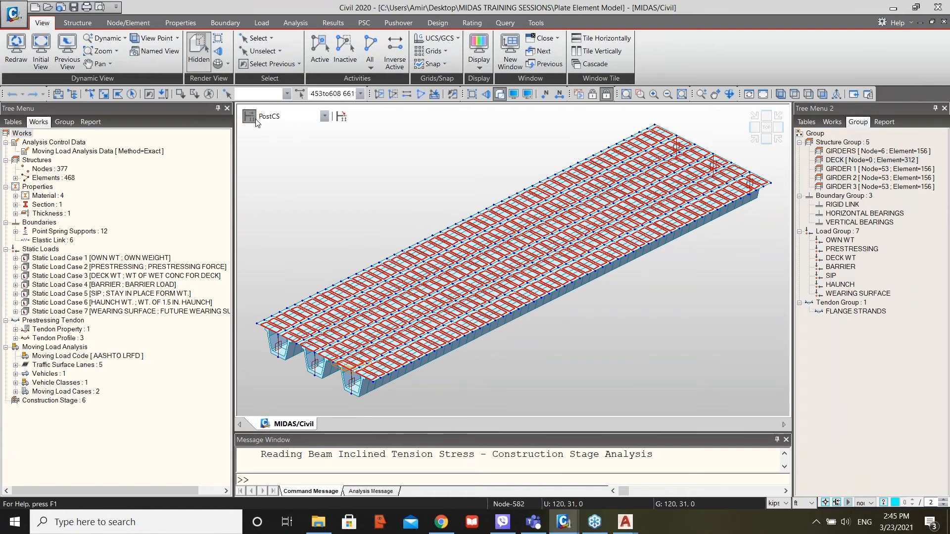
pyautogui.moveTo(452, 211); pyautogui.dragTo(437, 212)
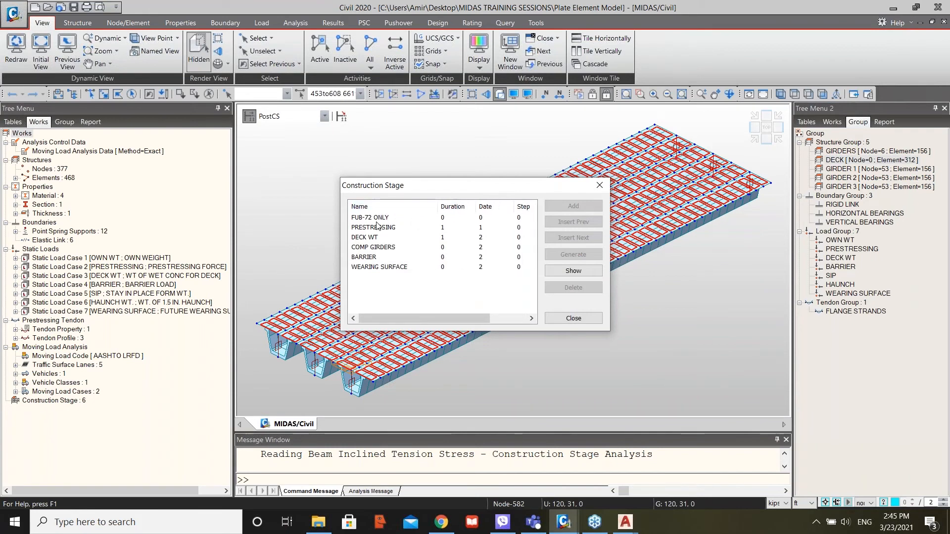
pyautogui.click(573, 320)
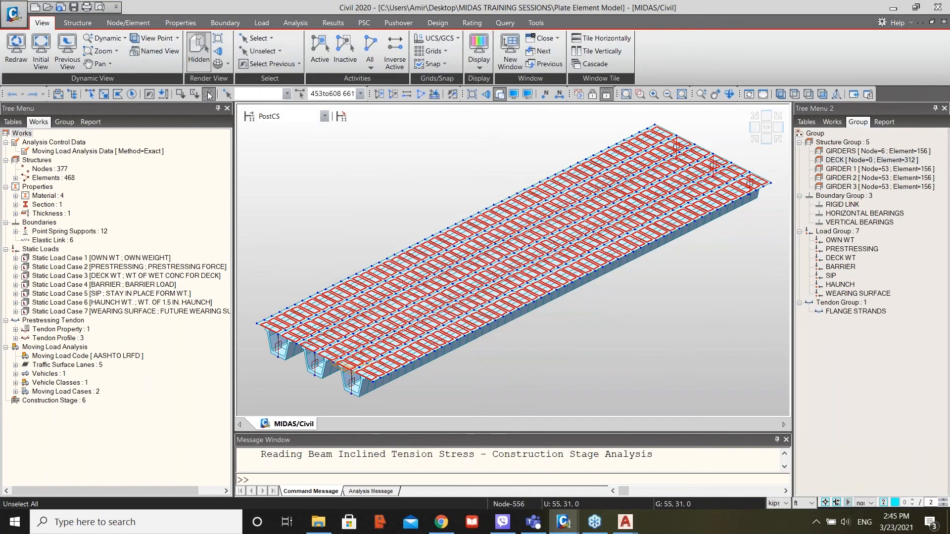
# Display the construction stages FUB-72 ONLY, PRESTRESSING, DECK WT and COMP GIRDERS one after another to compare the active elements.
pyautogui.click(265, 117)
pyautogui.click(271, 127)
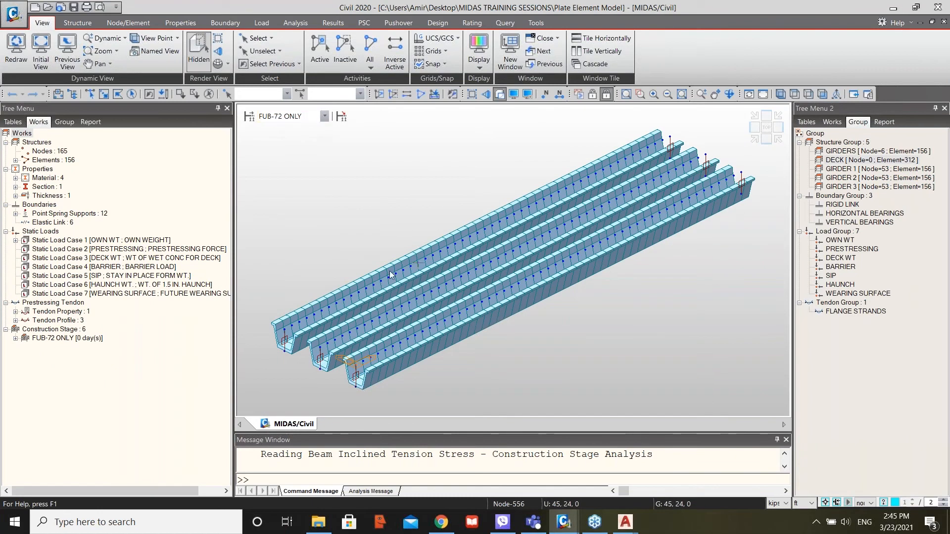
pyautogui.click(324, 117)
pyautogui.click(325, 117)
pyautogui.click(324, 117)
pyautogui.click(287, 137)
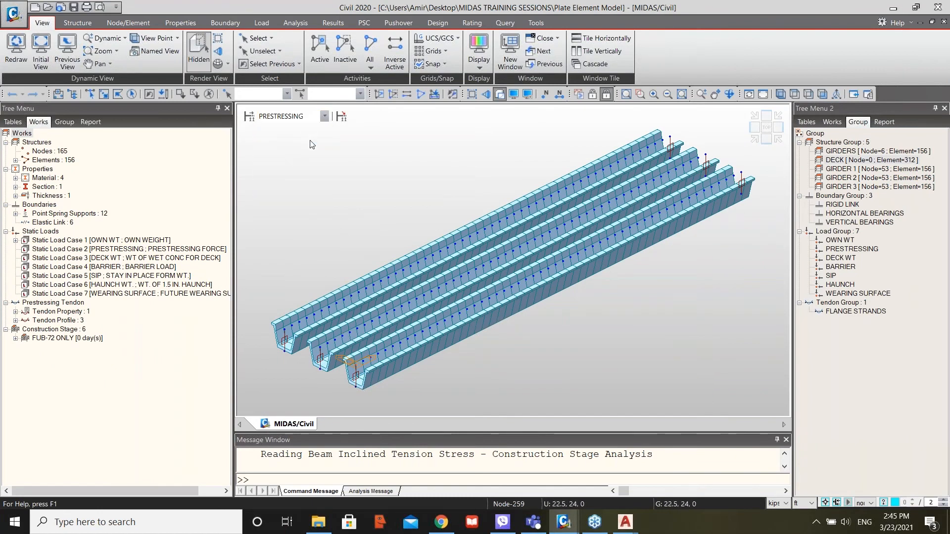
pyautogui.click(325, 116)
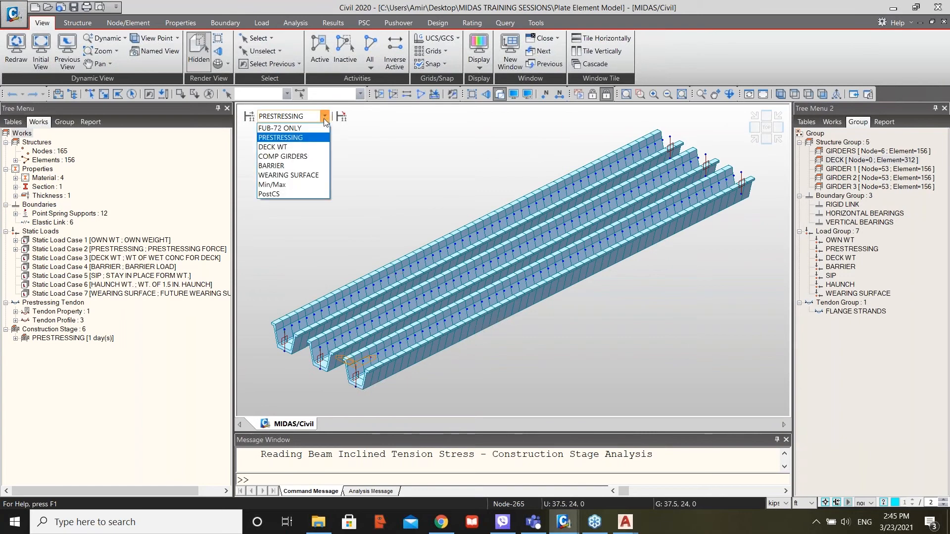
pyautogui.click(315, 149)
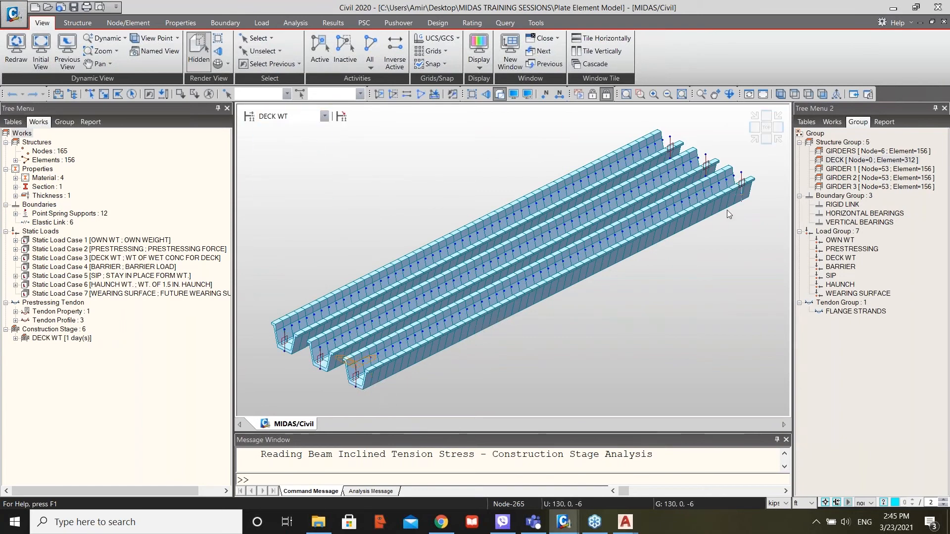
pyautogui.click(291, 119)
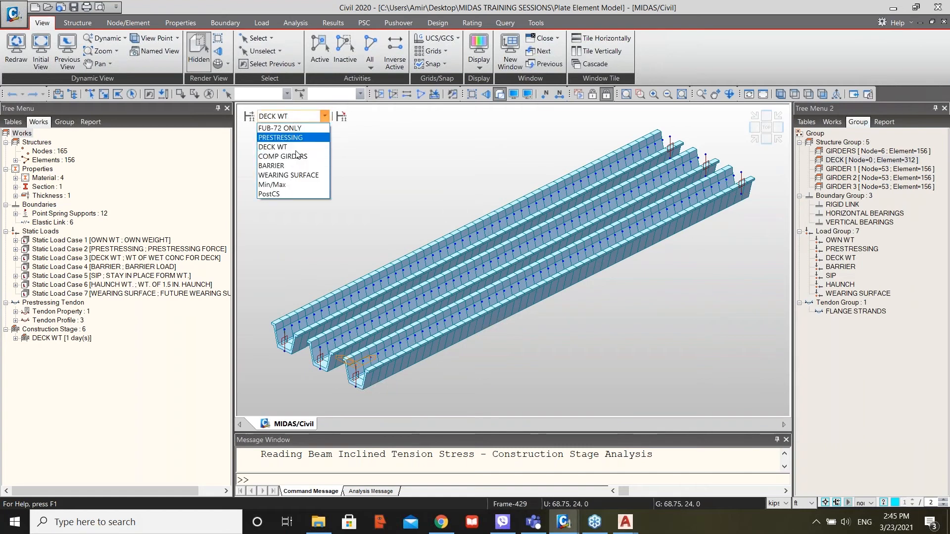
pyautogui.click(298, 157)
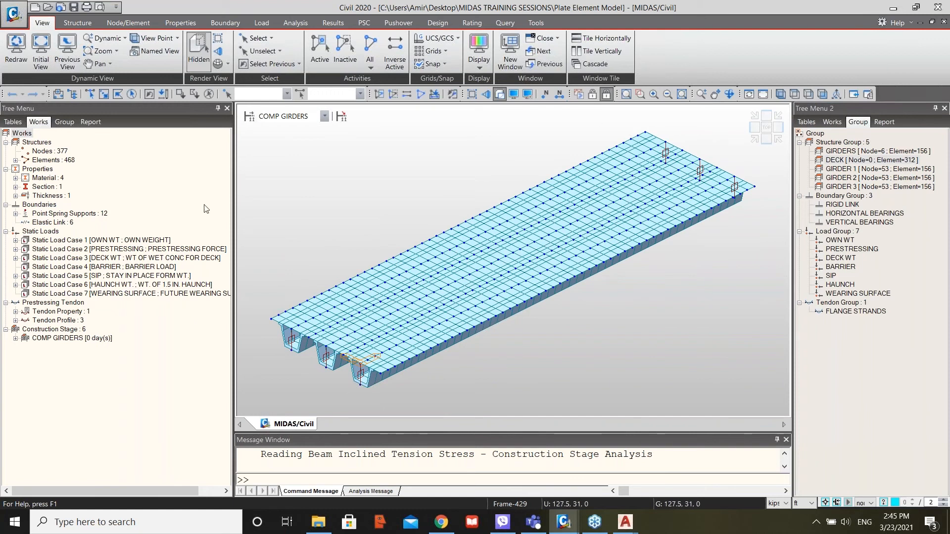
# List the model's sections and materials and highlight the elements that use the DUMMY material.
pyautogui.click(15, 187)
pyautogui.click(15, 179)
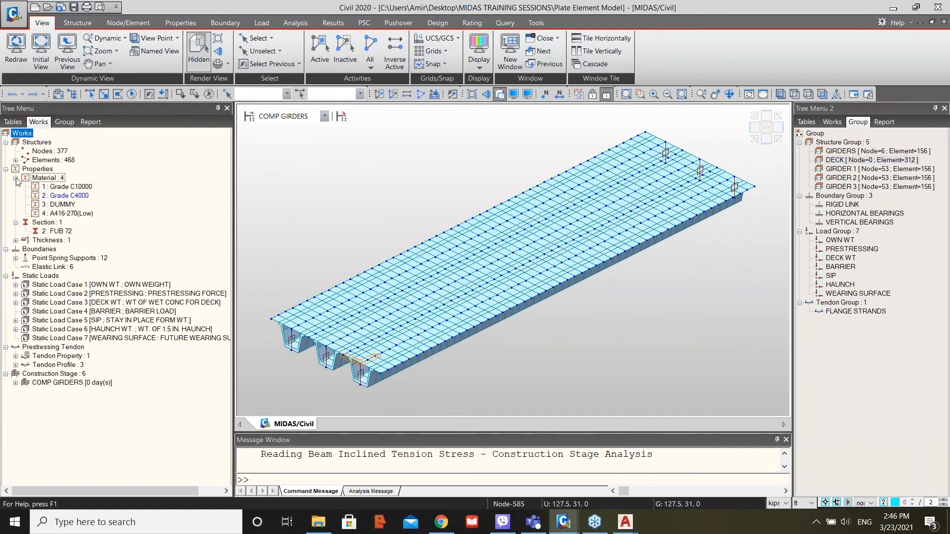
pyautogui.click(69, 204)
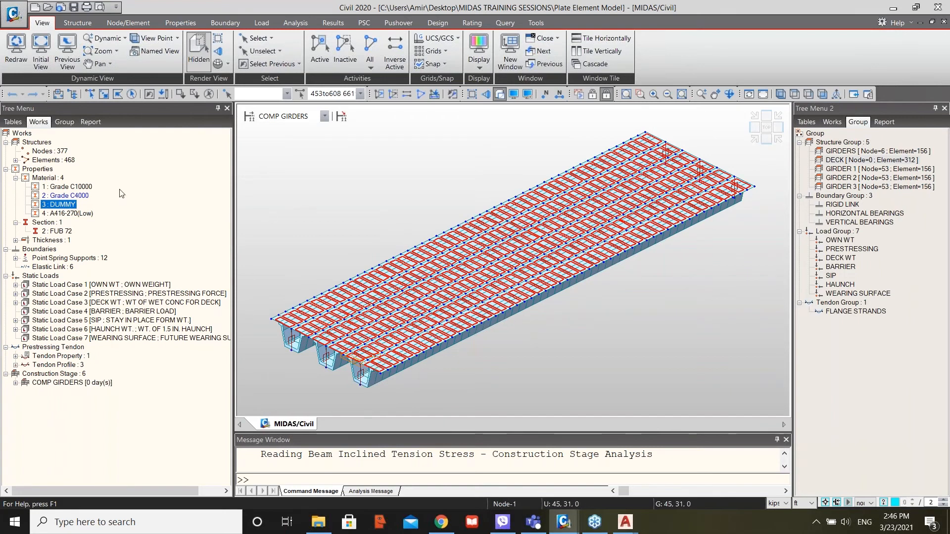
# Display the BARRIER and WEARING SURFACE construction stages and inspect the girder ends and deck in the WEARING SURFACE stage.
pyautogui.click(283, 117)
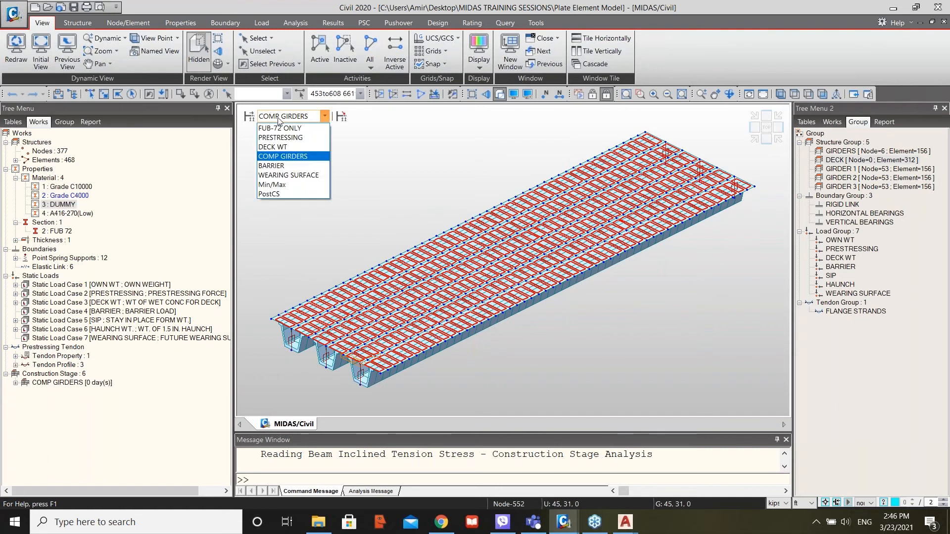
pyautogui.click(283, 166)
pyautogui.click(290, 116)
pyautogui.click(289, 175)
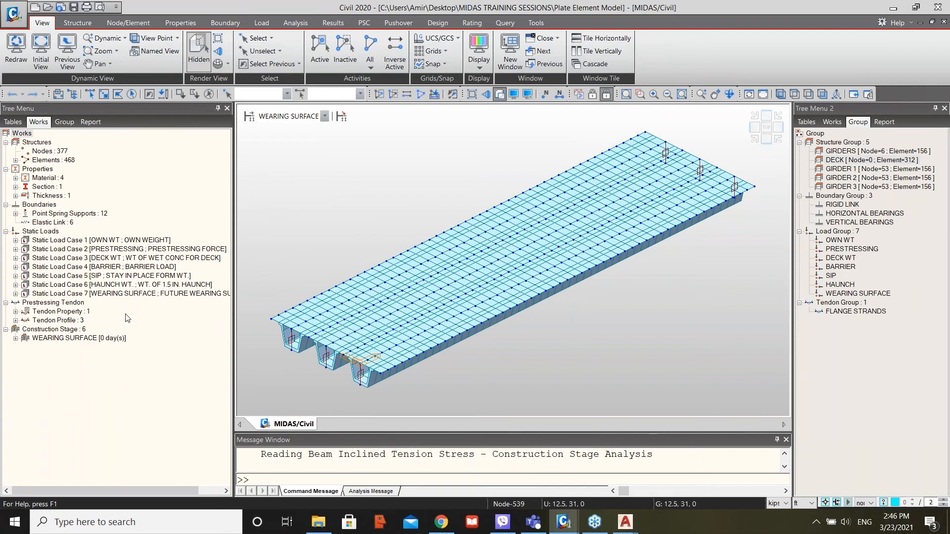
pyautogui.scroll(4, 287, 351)
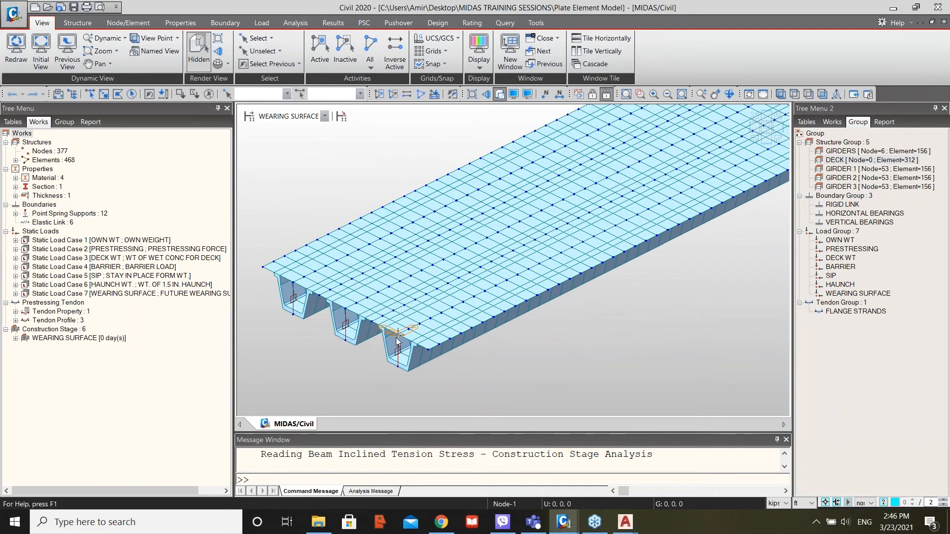
pyautogui.scroll(-3, 322, 370)
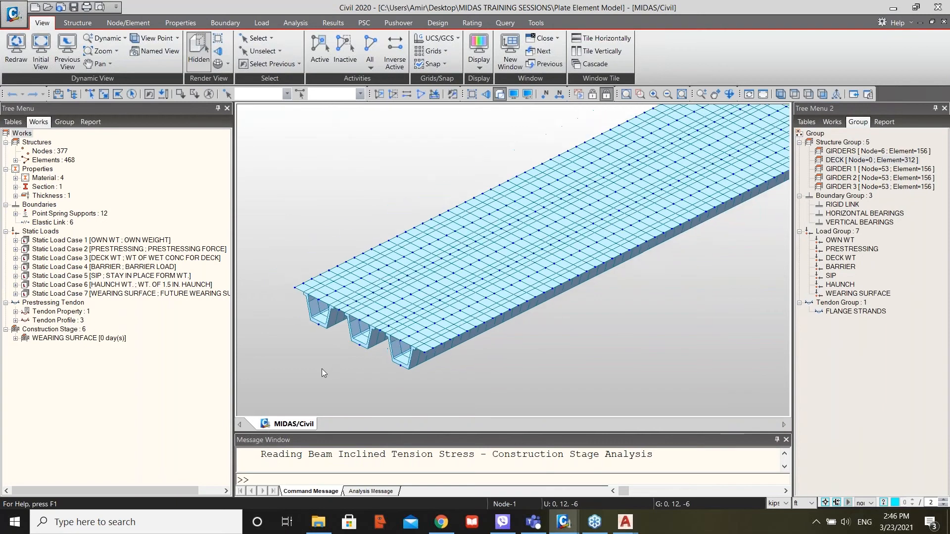
pyautogui.scroll(-2, 447, 364)
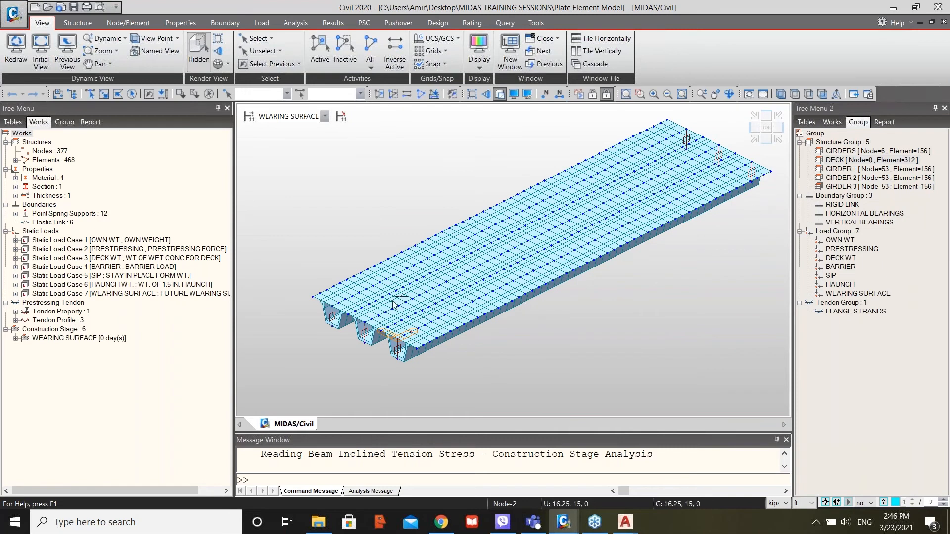
pyautogui.scroll(1, 450, 344)
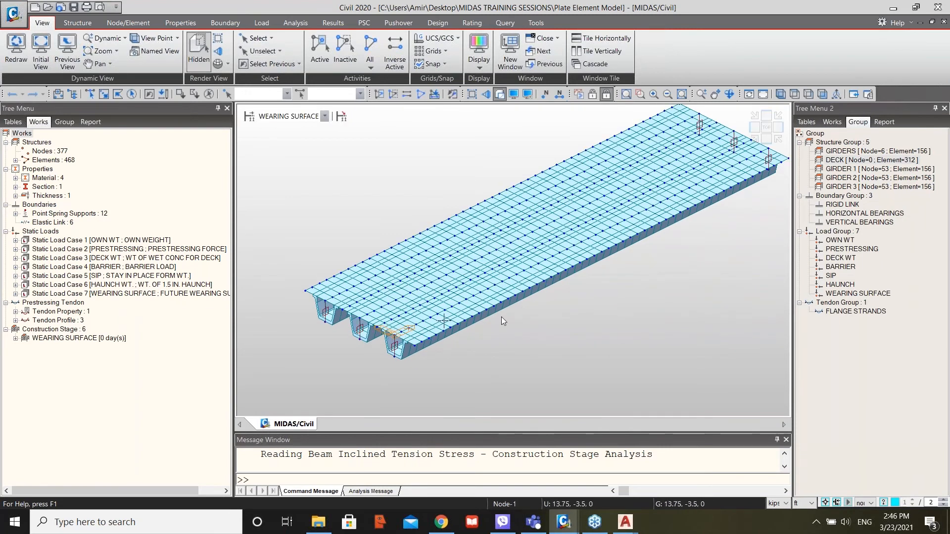
pyautogui.moveTo(543, 301); pyautogui.dragTo(494, 325, button='middle')
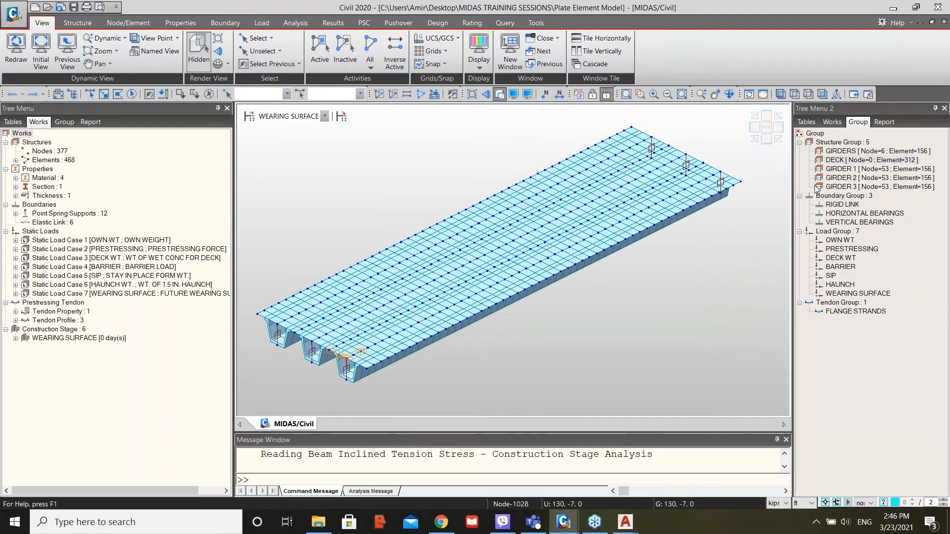
# Highlight the GIRDER 1, GIRDER 2 and GIRDER 3 structure groups in turn to see each girder with its deck plates.
pyautogui.doubleClick(844, 170)
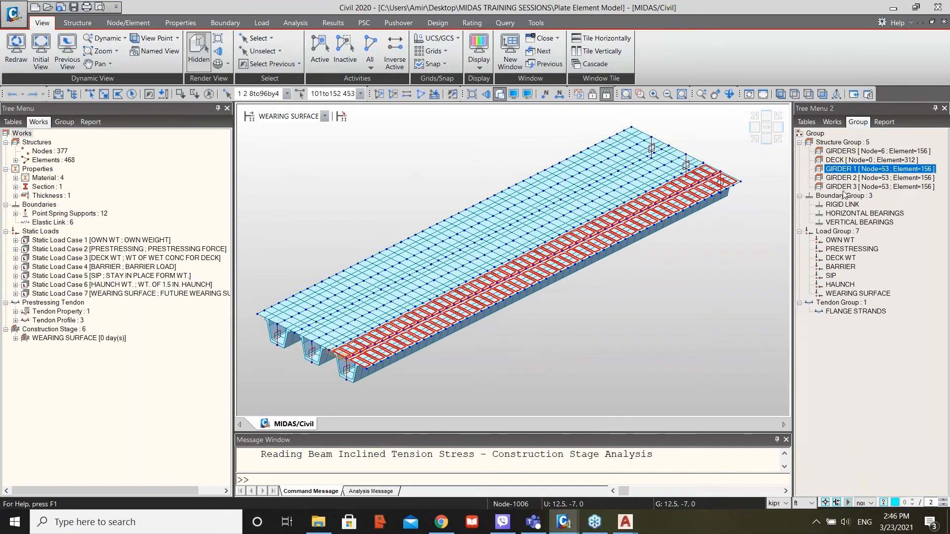
pyautogui.scroll(5, 341, 363)
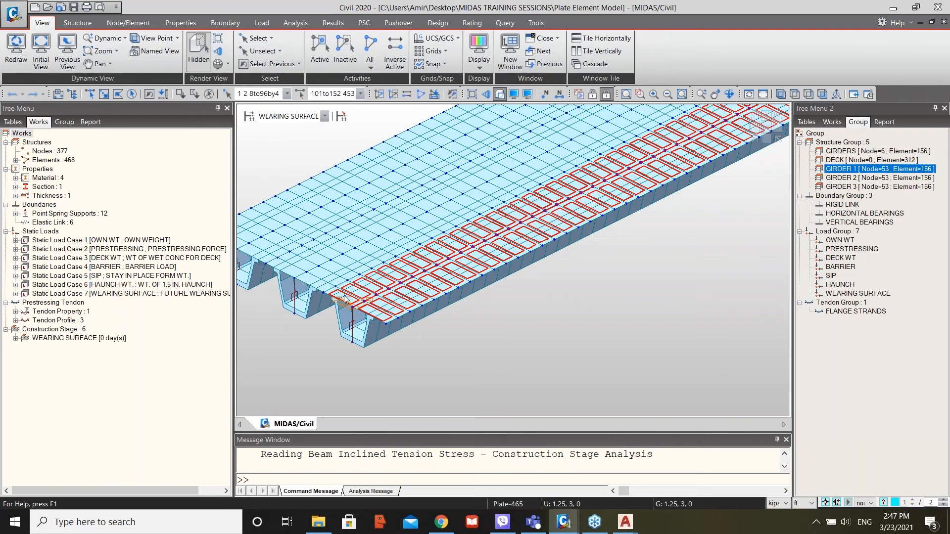
pyautogui.press('Escape')
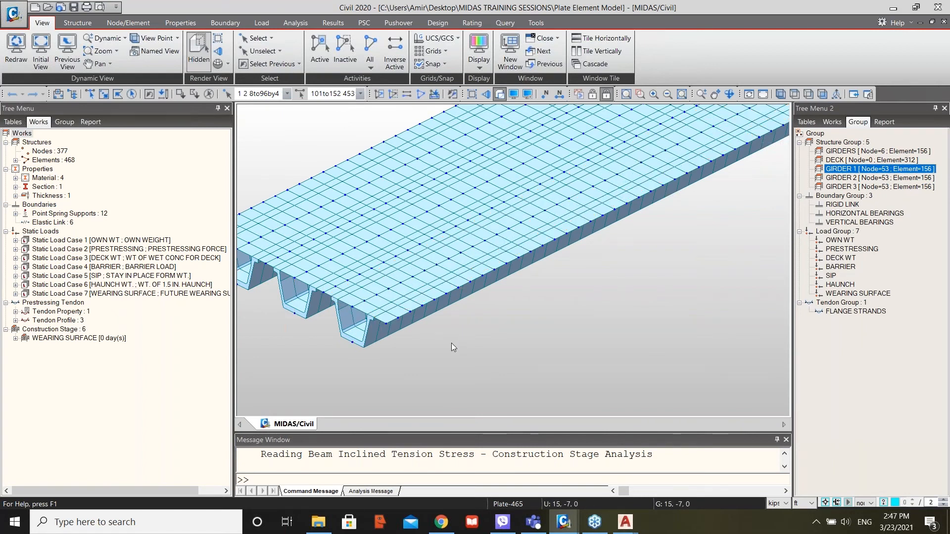
pyautogui.scroll(-3, 452, 343)
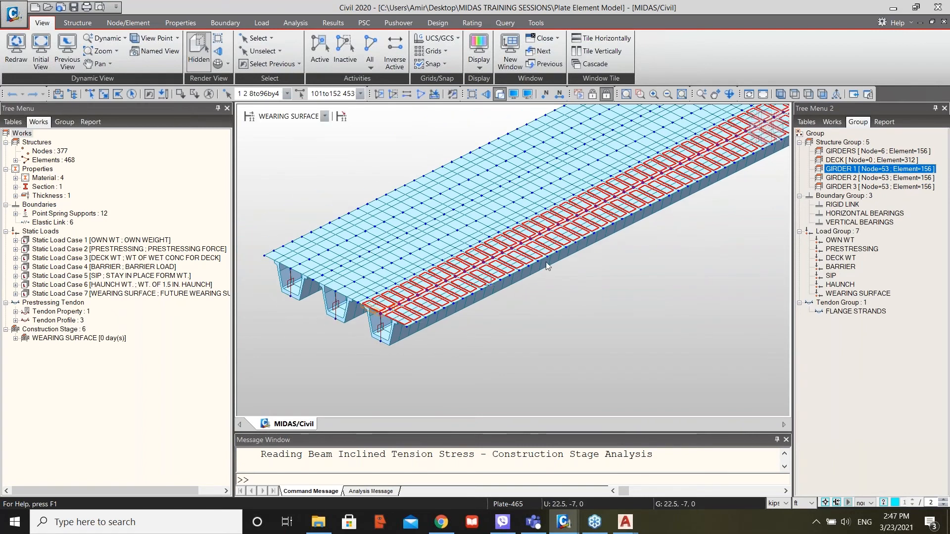
pyautogui.click(839, 179)
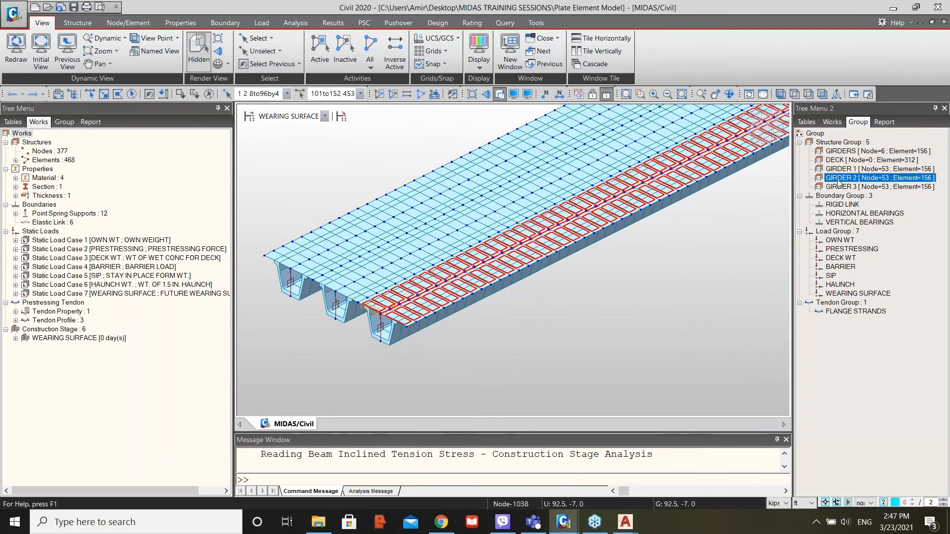
pyautogui.doubleClick(839, 180)
pyautogui.doubleClick(840, 188)
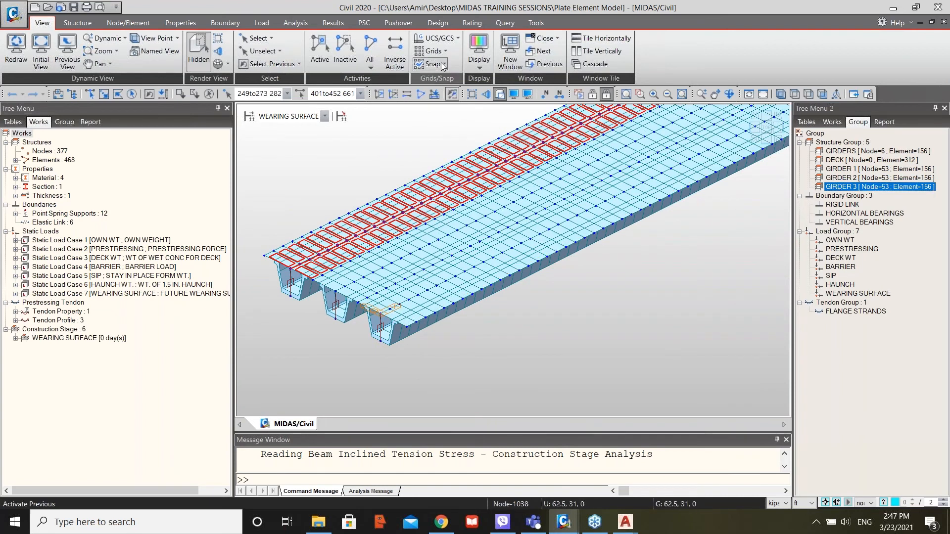
# Display the My resultant force diagram for CS: Summation at the last step, with the model in wireframe instead of hidden view.
pyautogui.rightClick(347, 161)
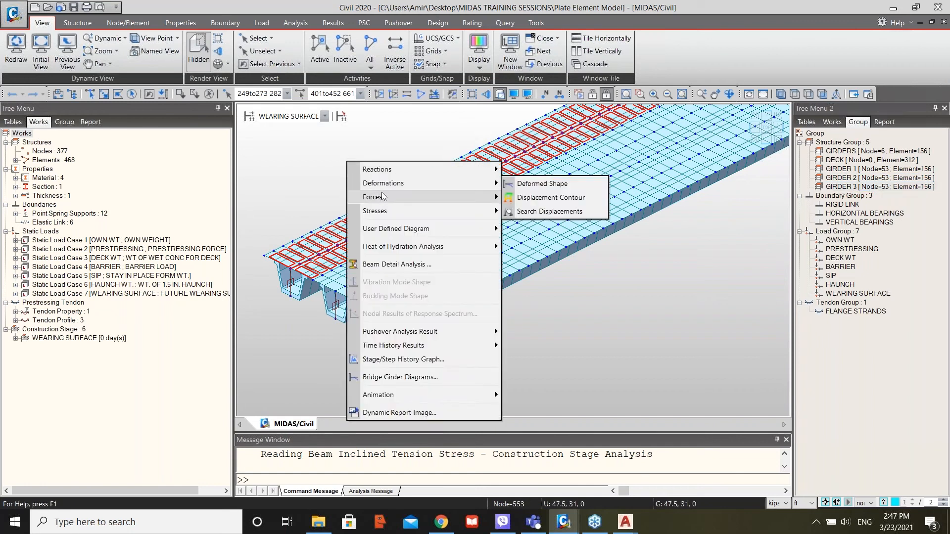
pyautogui.moveTo(386, 197)
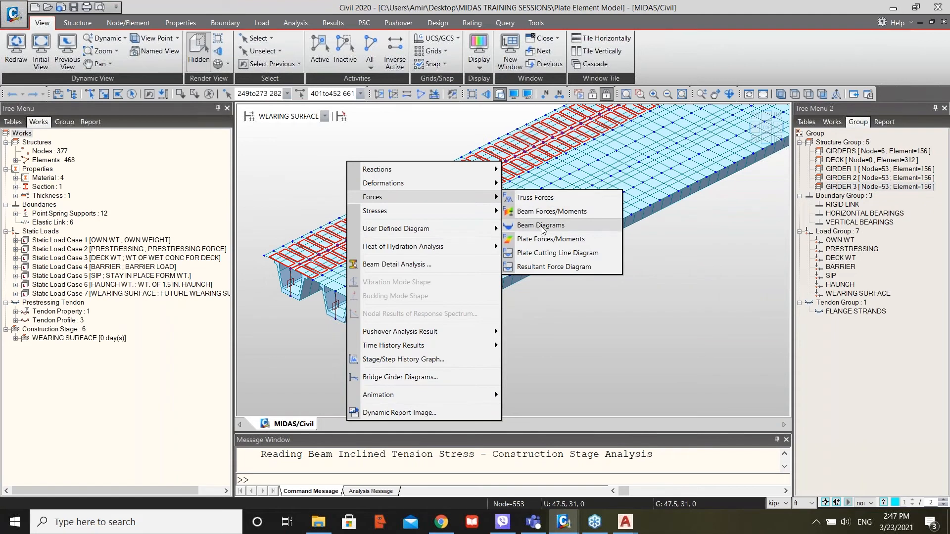
pyautogui.click(545, 267)
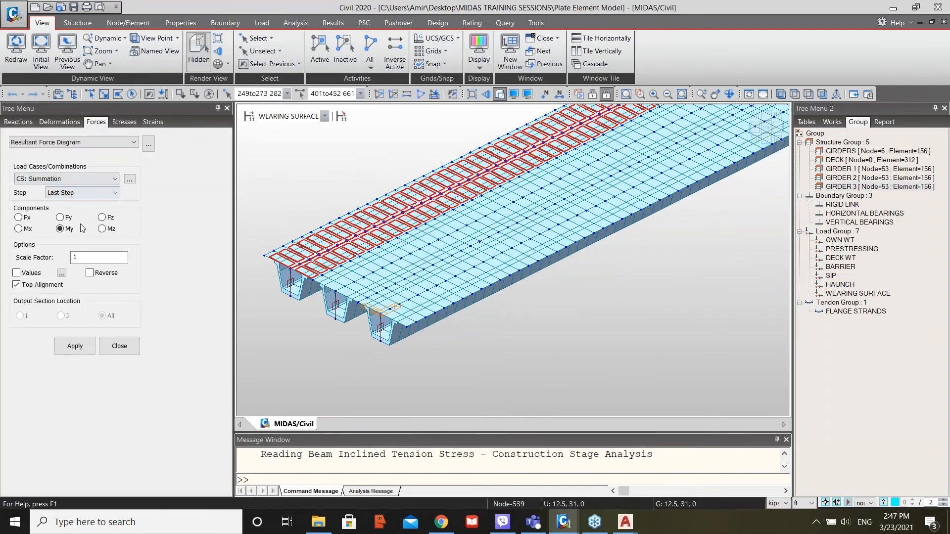
pyautogui.click(75, 344)
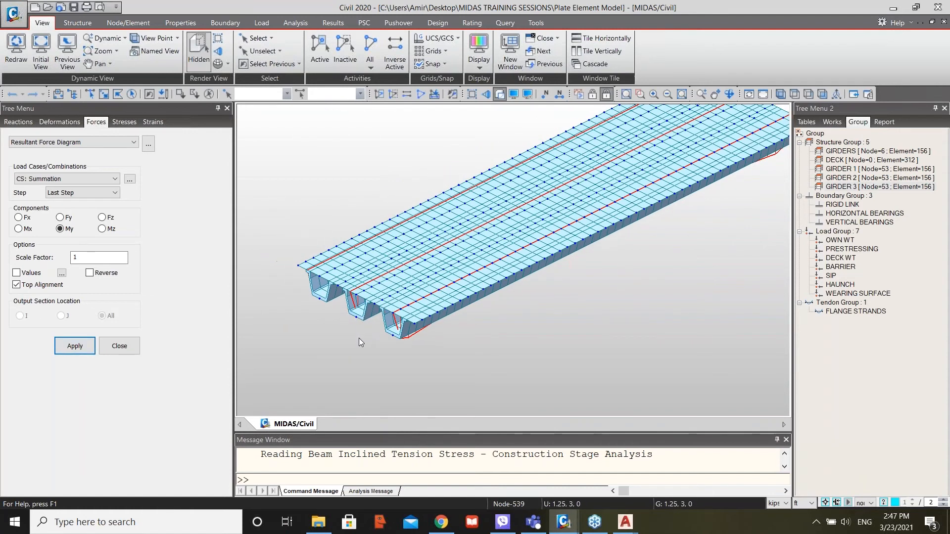
pyautogui.click(500, 94)
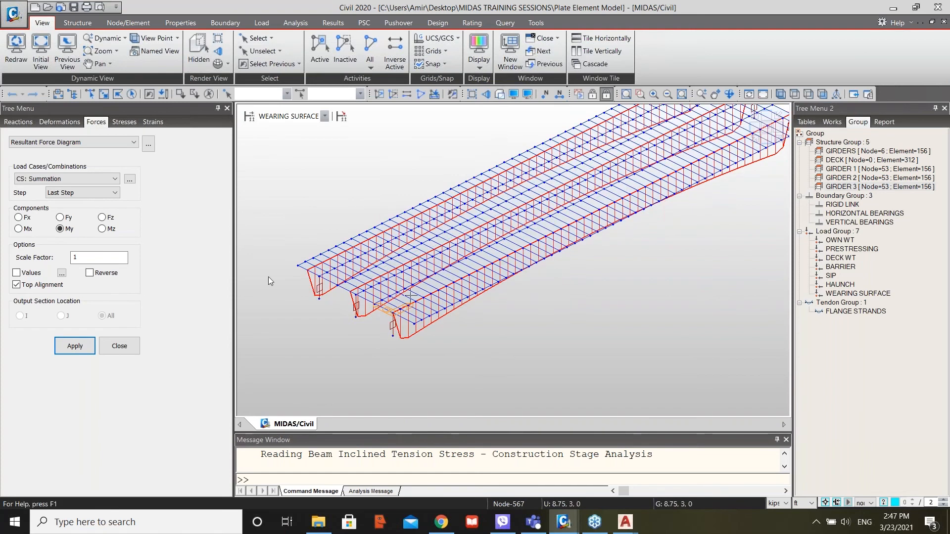
# Switch to the PostCS stage and display the My resultant force diagram for MVmax: G1 2 LANES.
pyautogui.click(297, 117)
pyautogui.click(300, 119)
pyautogui.click(301, 120)
pyautogui.click(303, 191)
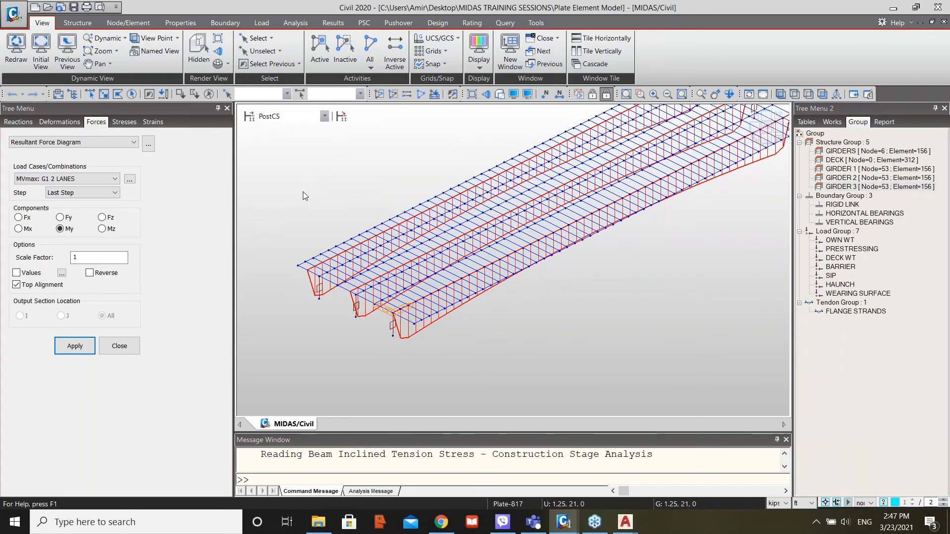
pyautogui.click(89, 179)
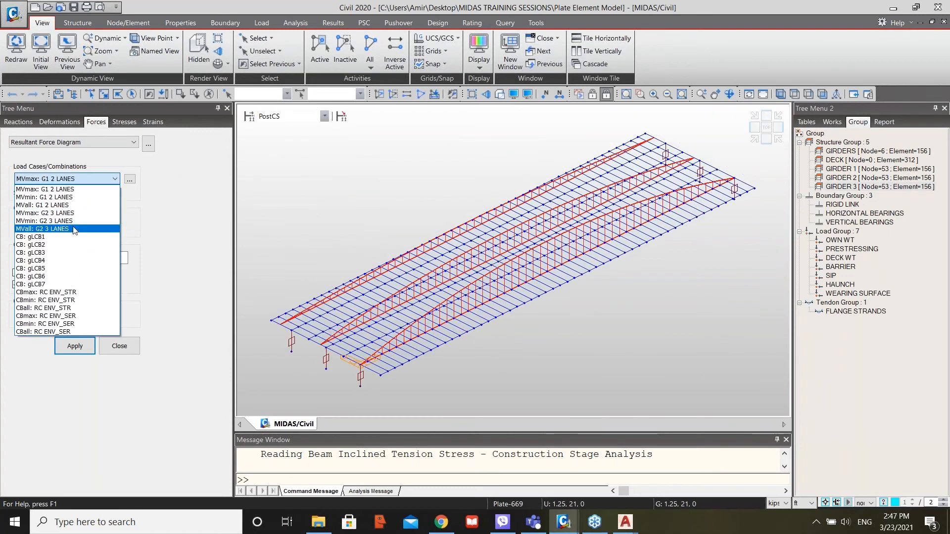
pyautogui.click(58, 190)
pyautogui.click(76, 348)
# Show values with 0 decimal points on the resultant force diagram and inspect the girder moments near midspan.
pyautogui.click(17, 272)
pyautogui.click(78, 348)
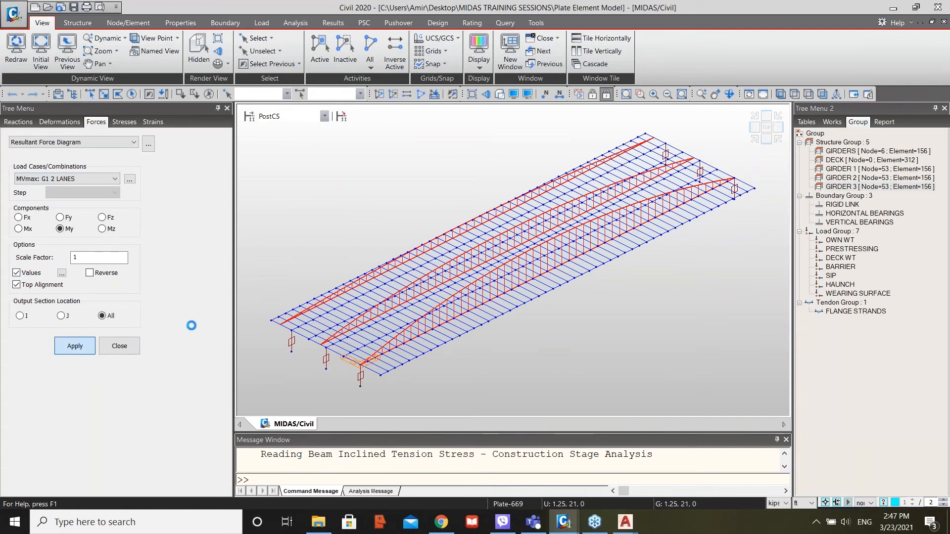
pyautogui.click(61, 273)
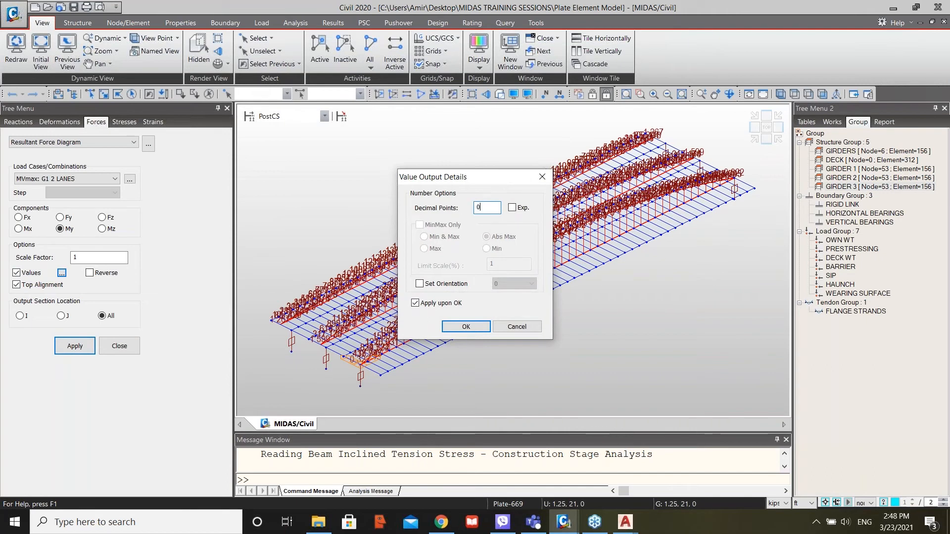
pyautogui.click(466, 326)
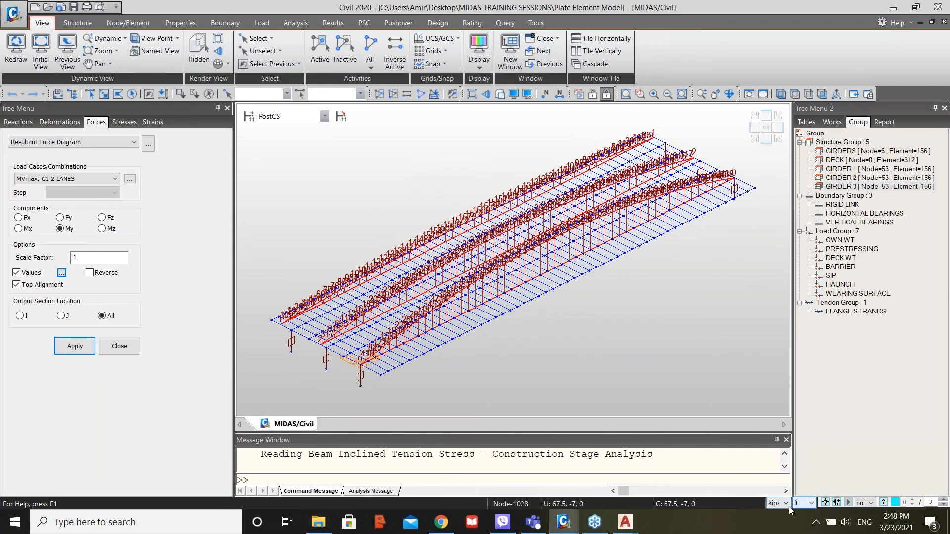
pyautogui.scroll(5, 493, 238)
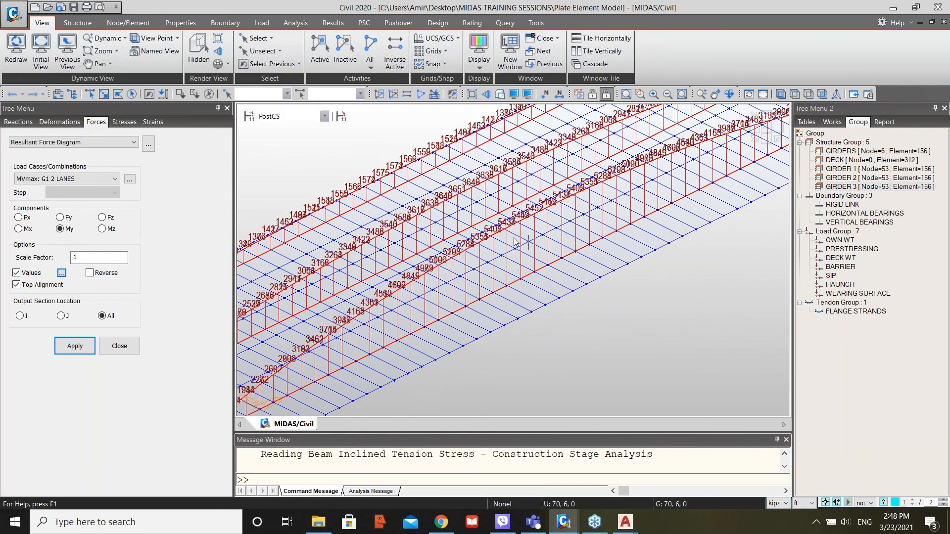
pyautogui.scroll(3, 514, 240)
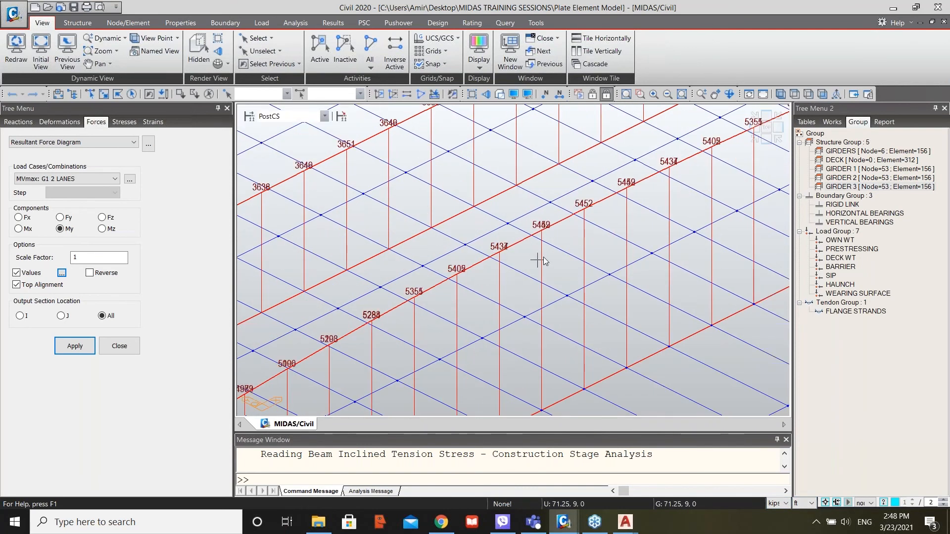
pyautogui.scroll(-5, 543, 253)
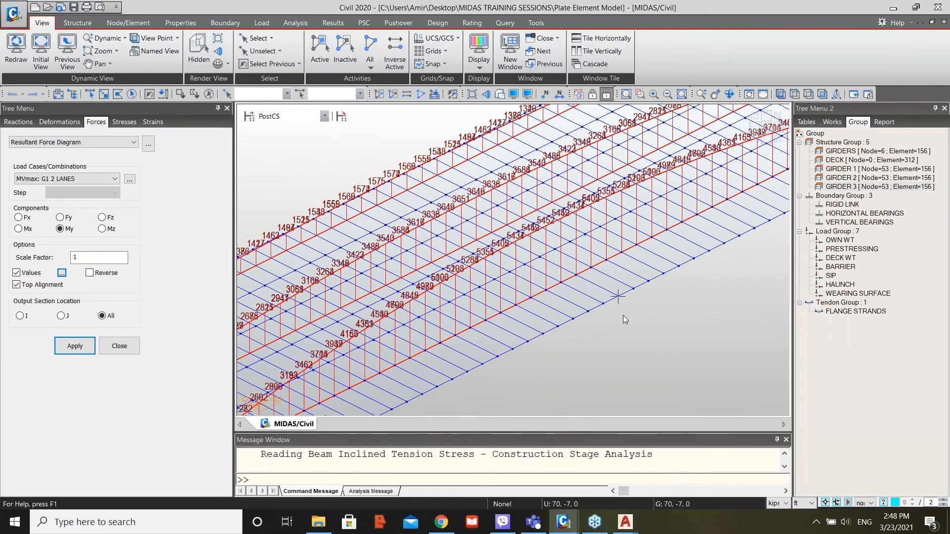
pyautogui.scroll(-2, 621, 319)
# Display the My beam diagram for MVmax: G1 2 LANES with line fill, contour and values over the whole bridge.
pyautogui.rightClick(321, 152)
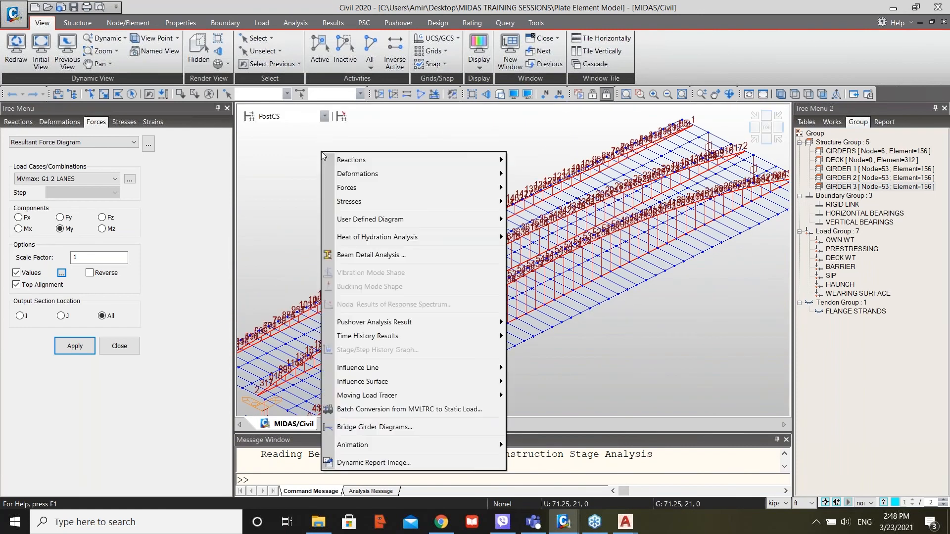
pyautogui.moveTo(353, 187)
pyautogui.click(546, 216)
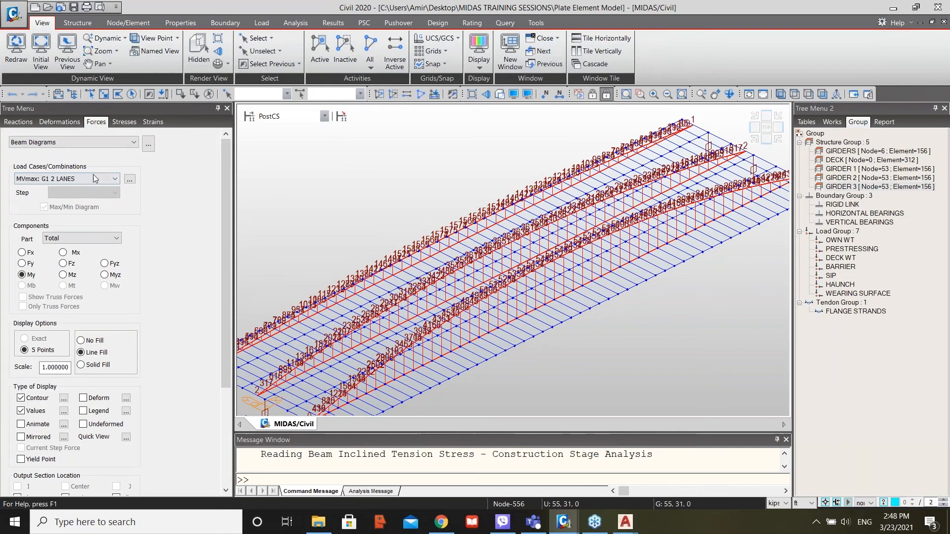
pyautogui.moveTo(224, 340); pyautogui.dragTo(224, 412)
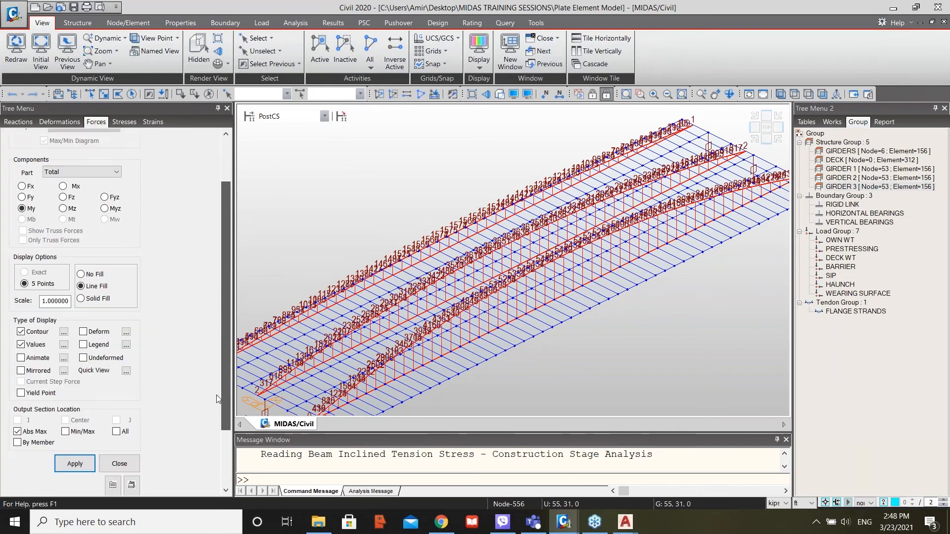
pyautogui.click(75, 423)
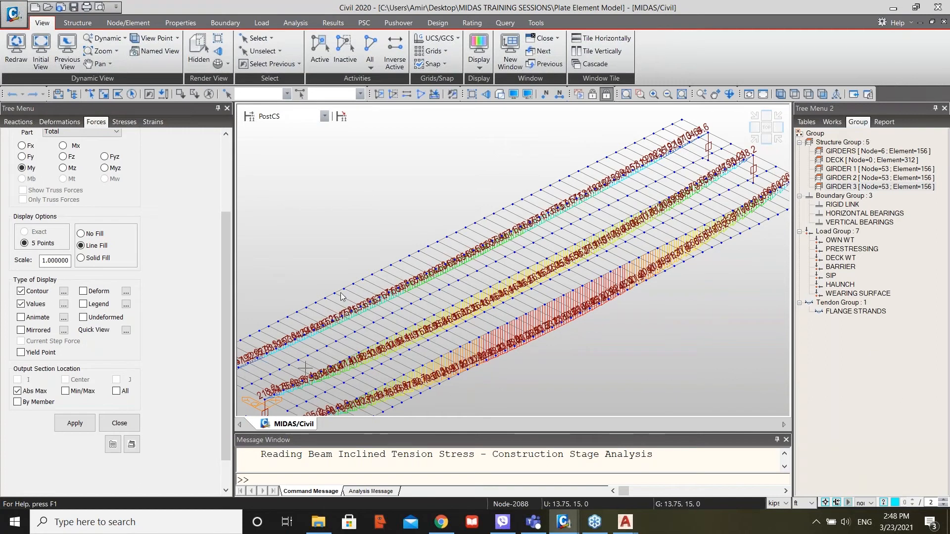
pyautogui.scroll(-3, 408, 212)
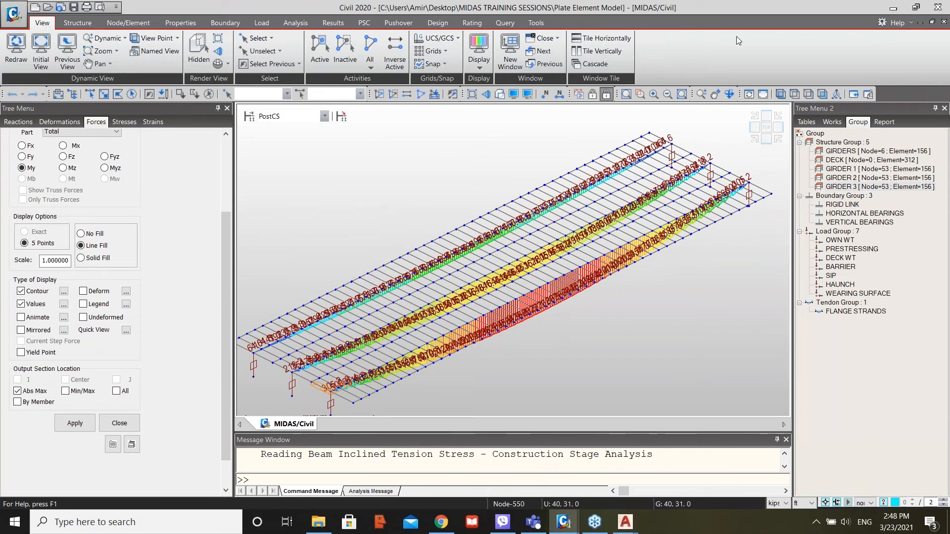
# Minimize the plate element model and switch to the open CONTINOUS STEEL PLATE GIRDER MODEL.
pyautogui.click(893, 8)
pyautogui.moveTo(565, 522)
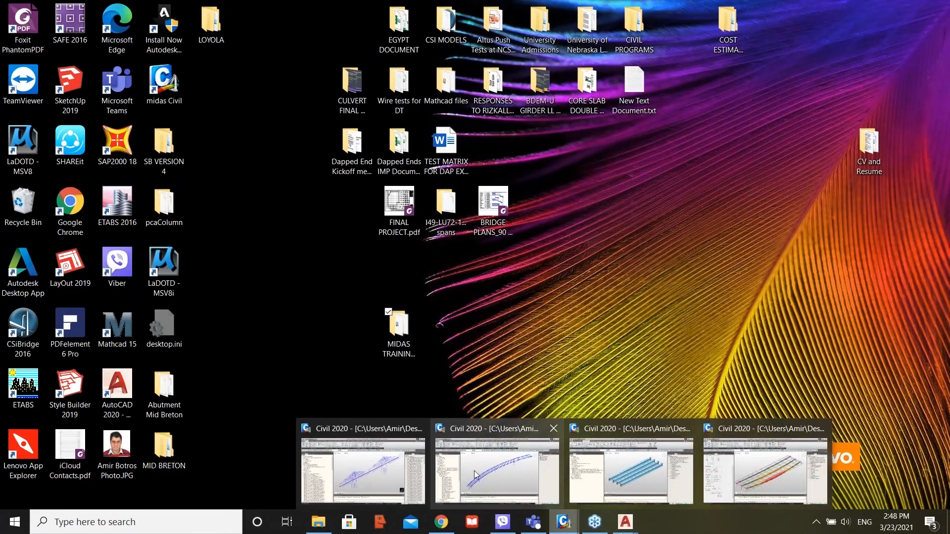
pyautogui.click(515, 468)
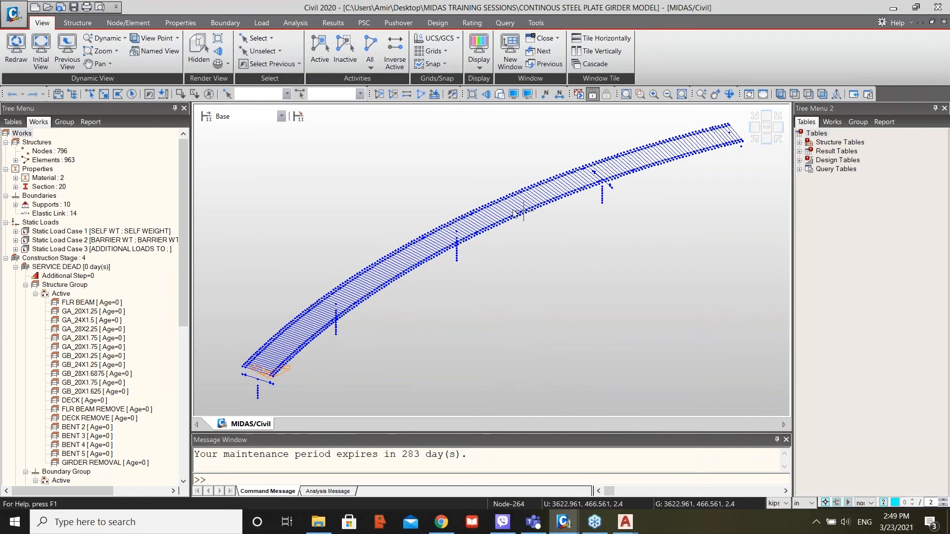
# Examine the curved bridge's girder lines, deck elements and bents both up close and as a whole.
pyautogui.scroll(1, 520, 214)
pyautogui.scroll(2, 521, 218)
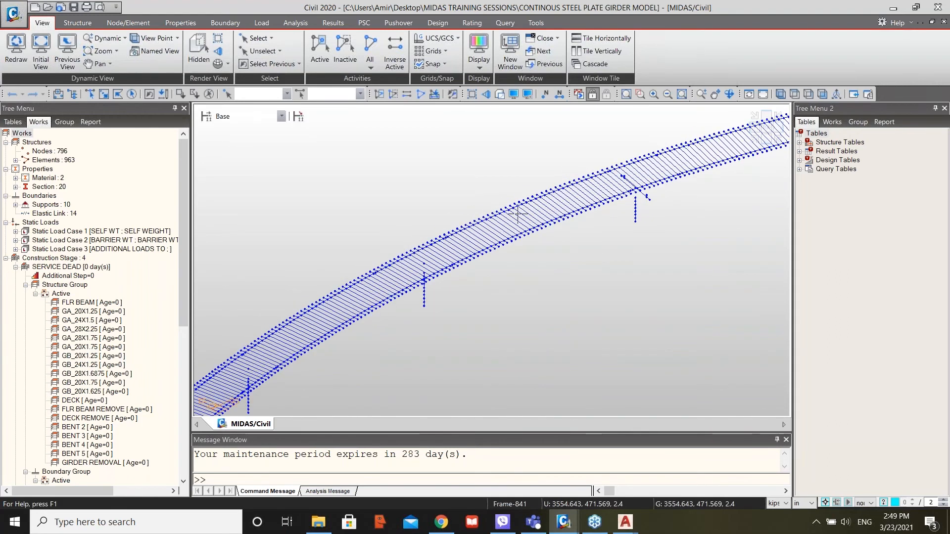
pyautogui.scroll(2, 554, 280)
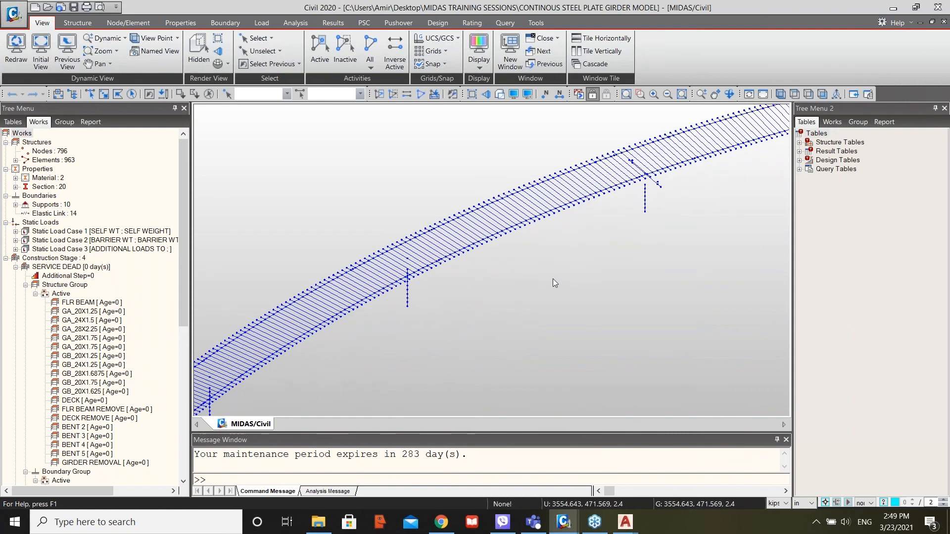
pyautogui.scroll(3, 481, 254)
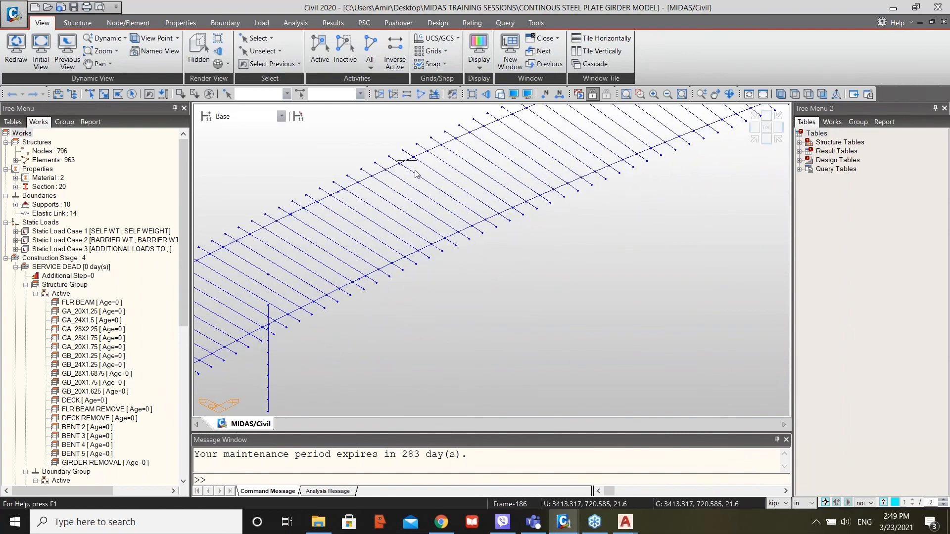
pyautogui.moveTo(415, 173)
pyautogui.scroll(-5, 327, 356)
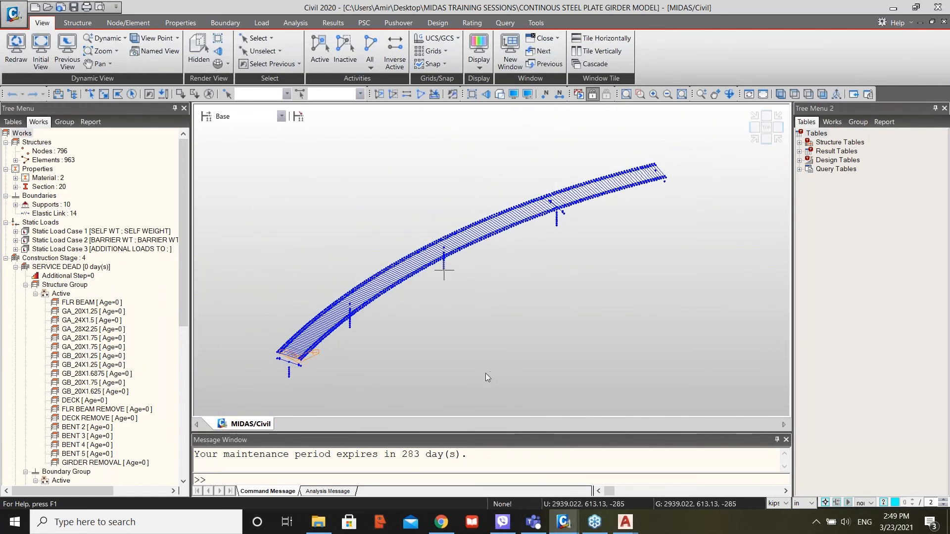
pyautogui.scroll(5, 439, 242)
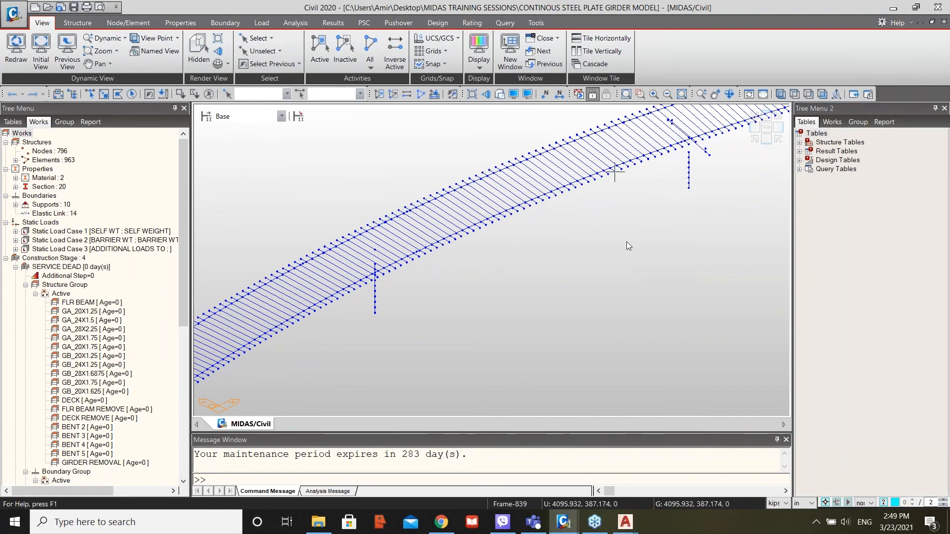
pyautogui.scroll(-3, 518, 305)
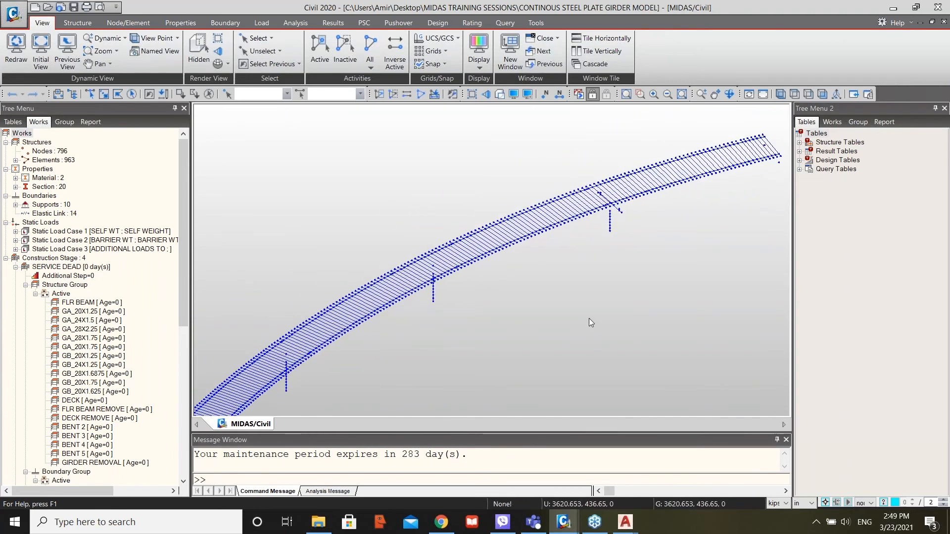
# List the model's groups and highlight the GA structure groups one after another, from GA_20X1.25 to GA_20X1.75.
pyautogui.click(858, 122)
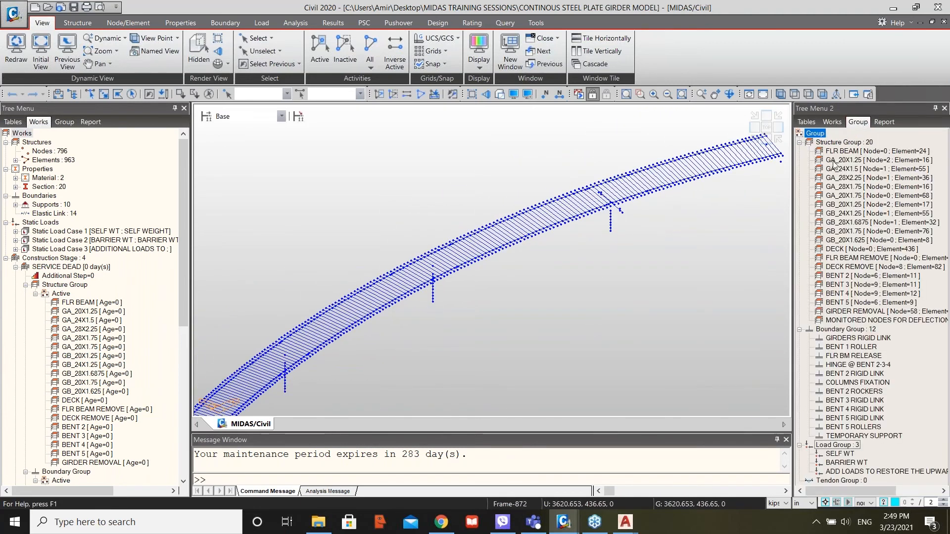
pyautogui.click(836, 161)
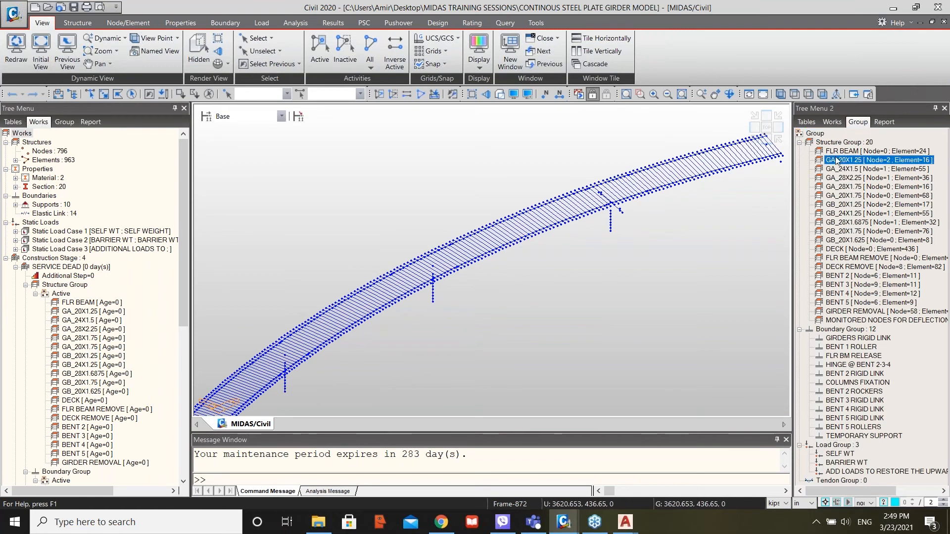
pyautogui.click(840, 169)
pyautogui.click(844, 178)
pyautogui.click(845, 187)
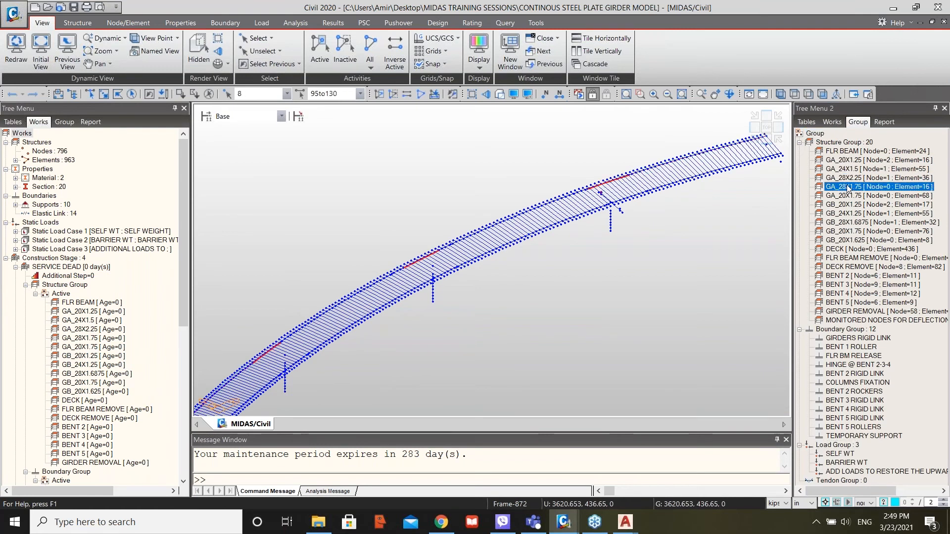
pyautogui.click(847, 196)
# Highlight the GB structure groups in turn, from GB_20X1.25 to GB_20X1.625, to see the second girder's segments.
pyautogui.click(848, 206)
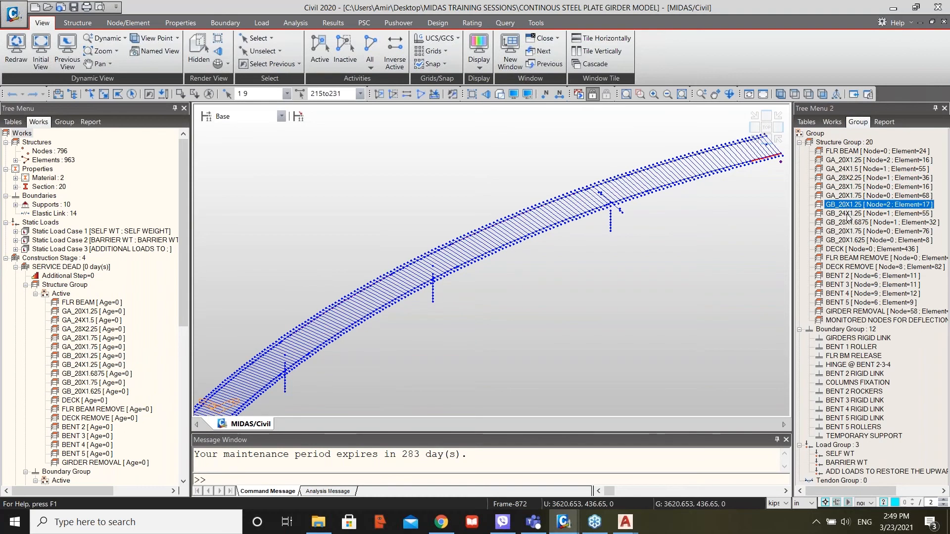
pyautogui.click(849, 215)
pyautogui.click(849, 223)
pyautogui.click(847, 232)
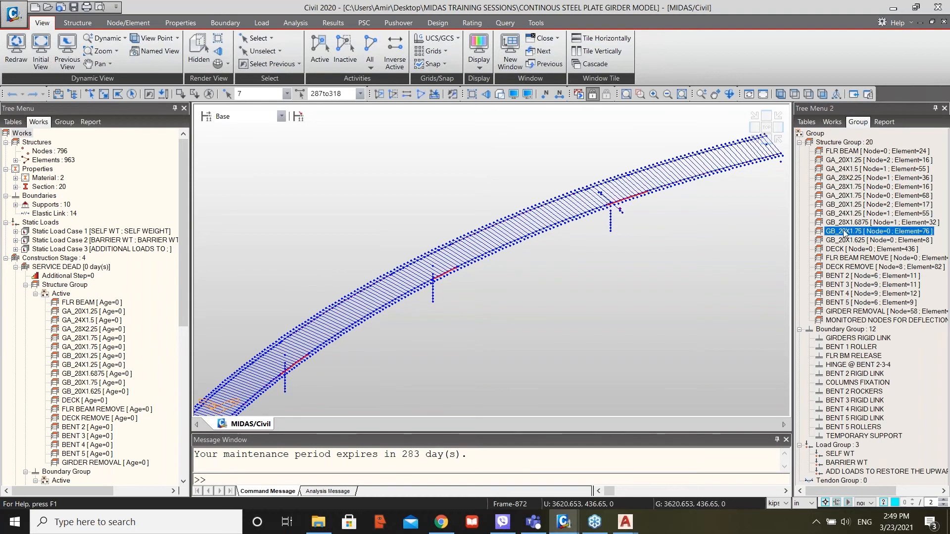
pyautogui.click(845, 240)
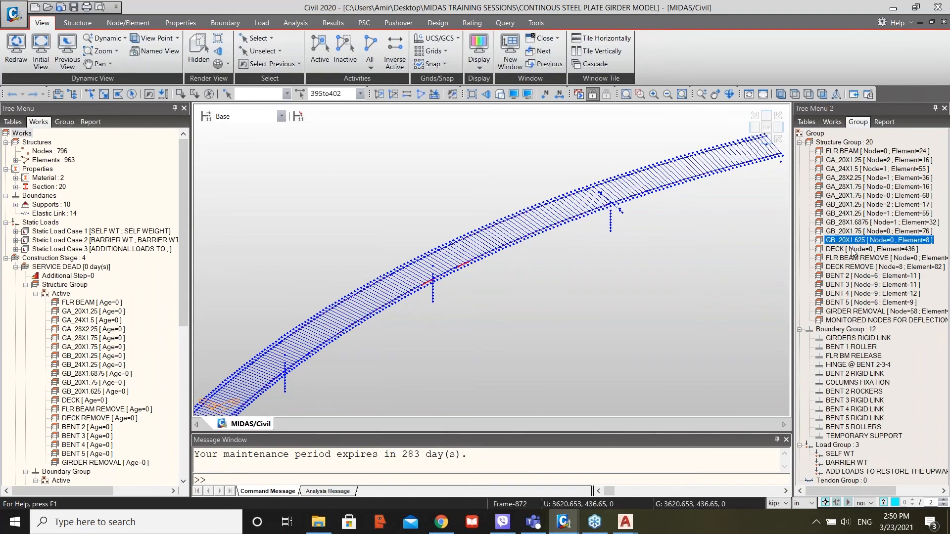
# Highlight the DECK group and the FLR BEAM group, and show the whole bridge in hidden view with real section shapes.
pyautogui.click(851, 249)
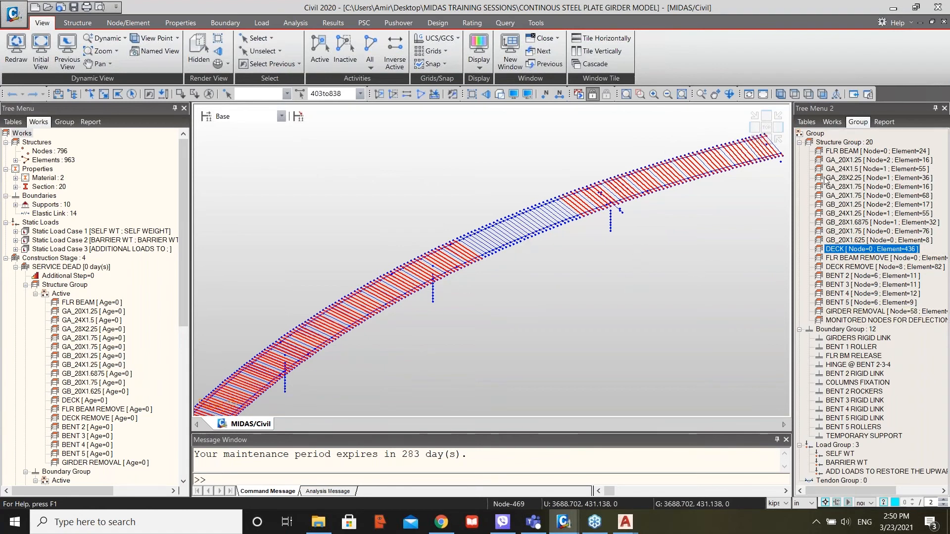
pyautogui.click(839, 152)
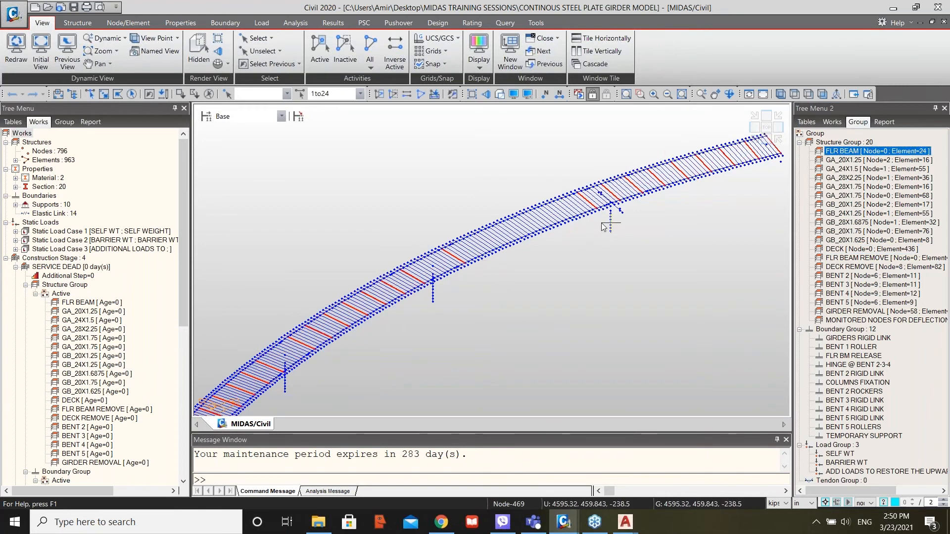
pyautogui.scroll(-2, 502, 272)
pyautogui.click(499, 94)
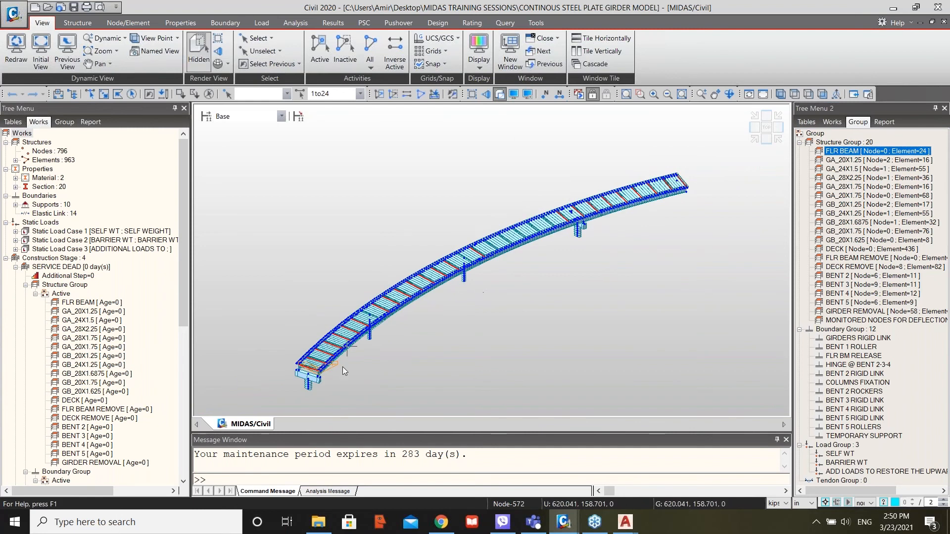
# Examine the floor beams, deck and end bent up close in hidden view, and return to the whole bridge.
pyautogui.scroll(4, 295, 358)
pyautogui.scroll(6, 257, 301)
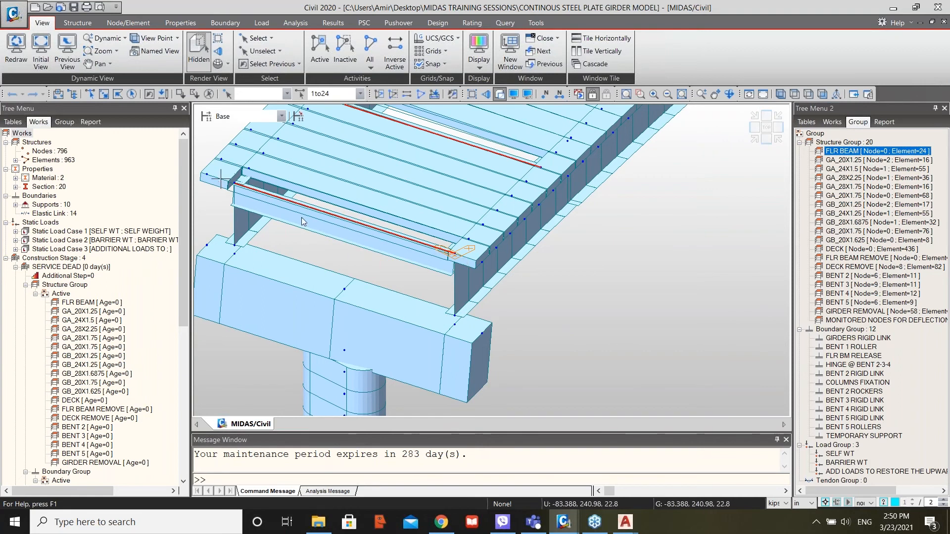
pyautogui.scroll(-3, 371, 294)
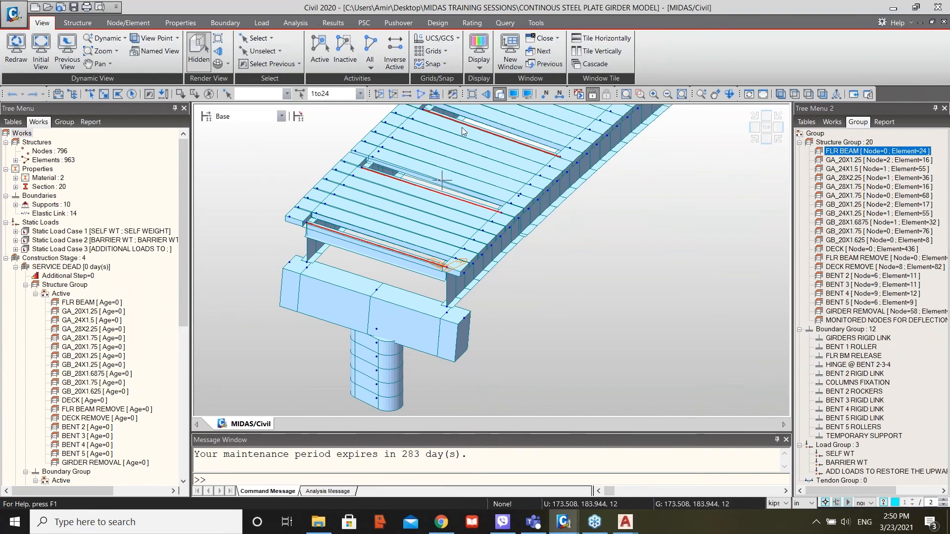
pyautogui.click(755, 142)
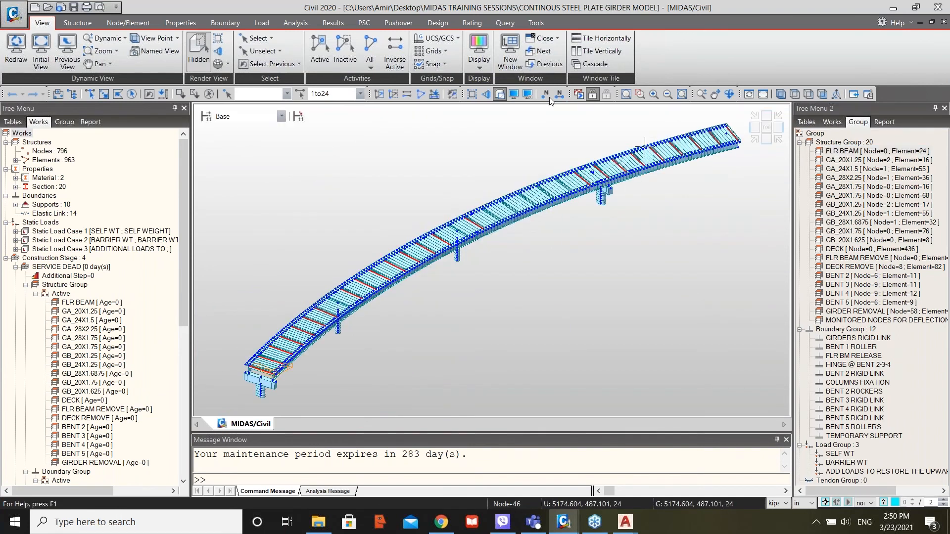
# Turn off the hidden view of the bridge and clear the floor beam selection.
pyautogui.click(500, 94)
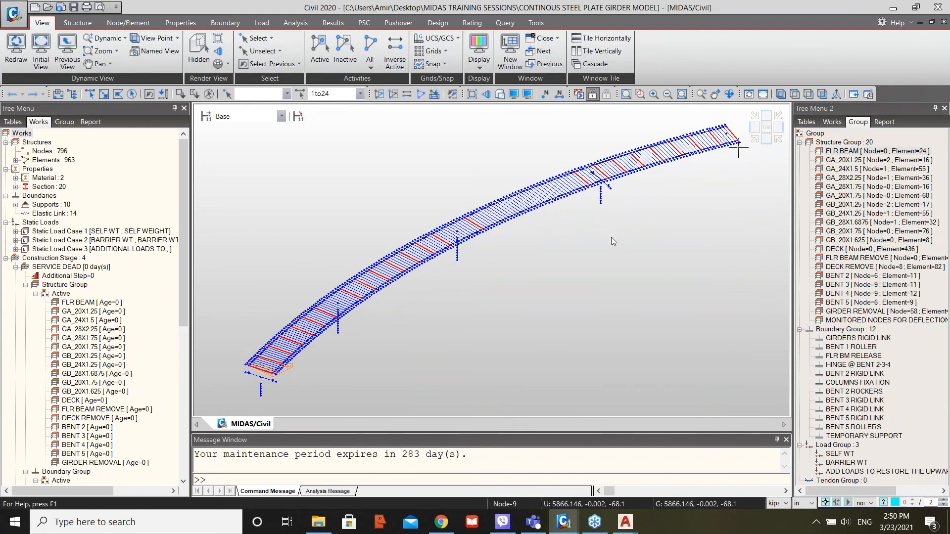
pyautogui.click(210, 94)
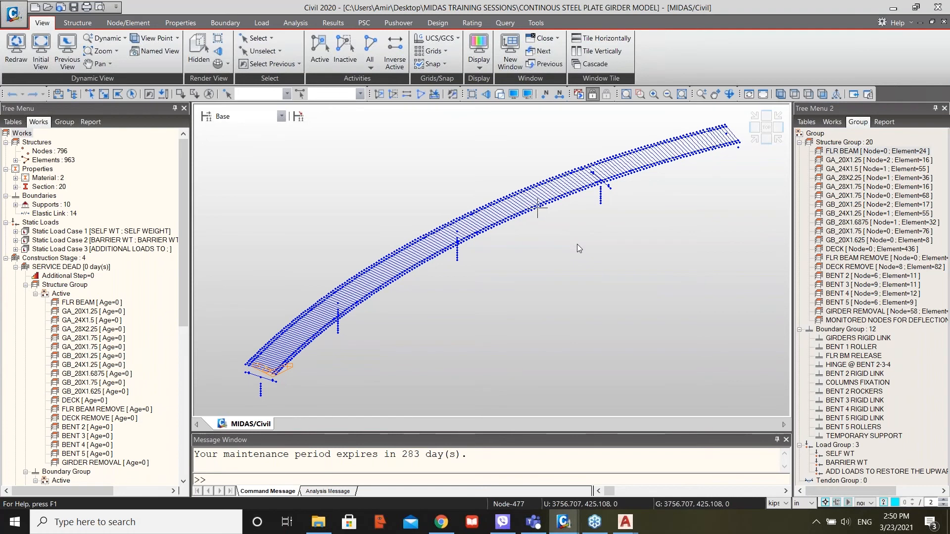
# Examine the wireframe girder lines, deck elements and spans between the bents, both up close and as a whole.
pyautogui.moveTo(577, 244)
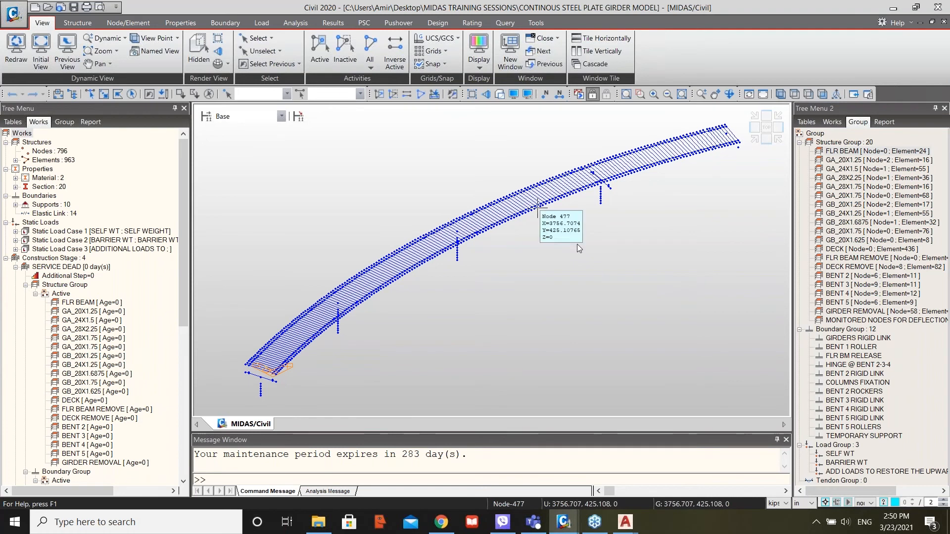
pyautogui.scroll(3, 532, 223)
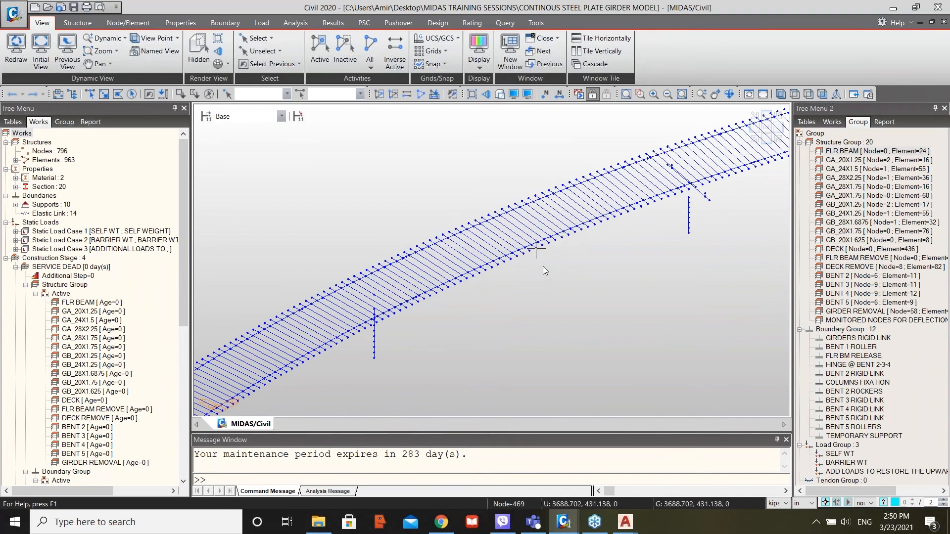
pyautogui.moveTo(544, 268)
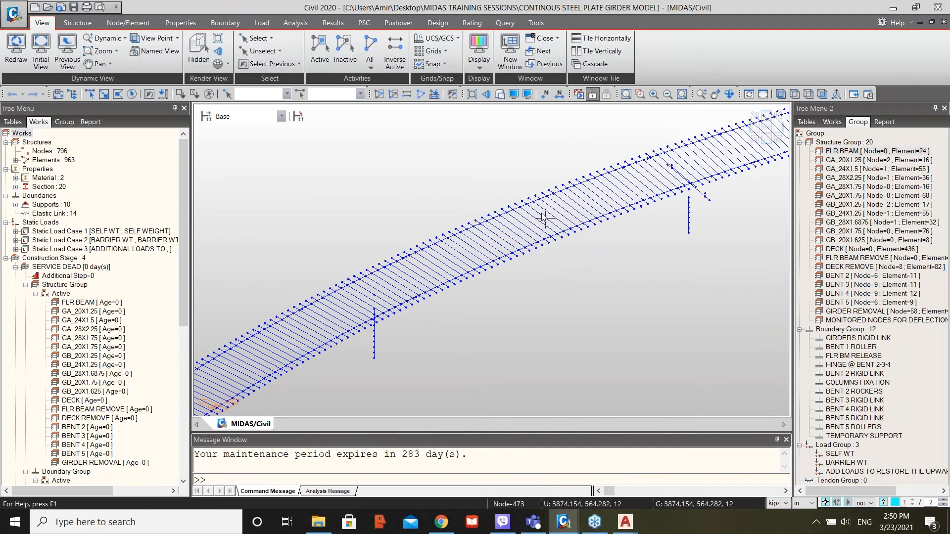
pyautogui.scroll(-1, 555, 223)
pyautogui.scroll(-1, 561, 230)
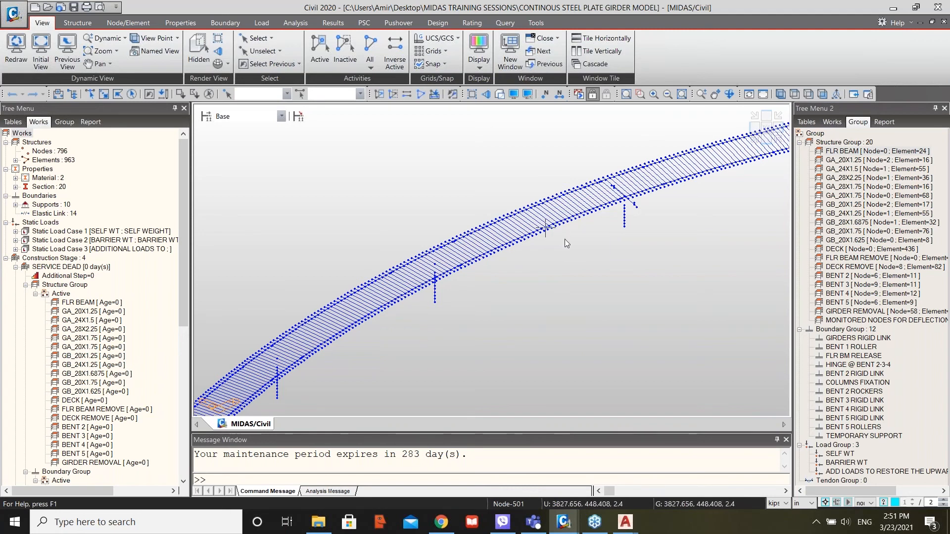
pyautogui.scroll(3, 563, 233)
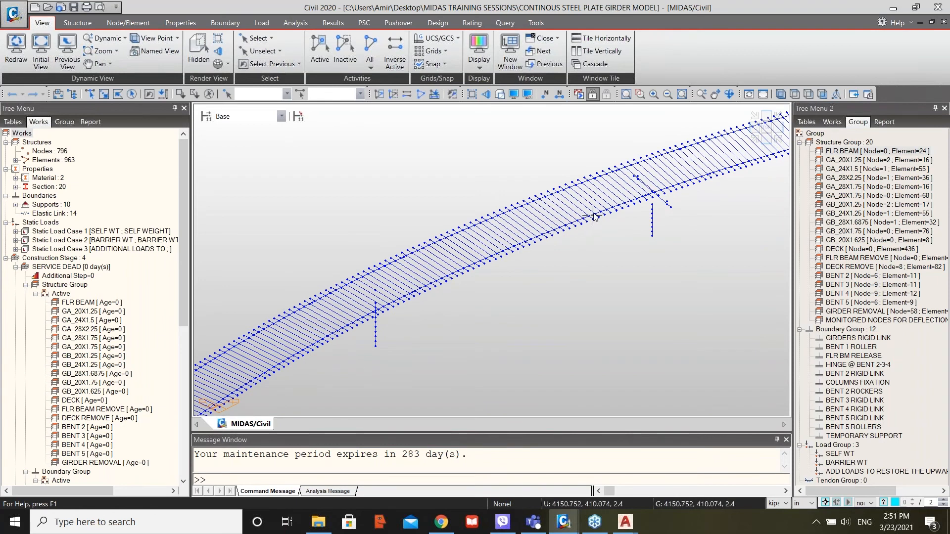
pyautogui.scroll(-4, 529, 179)
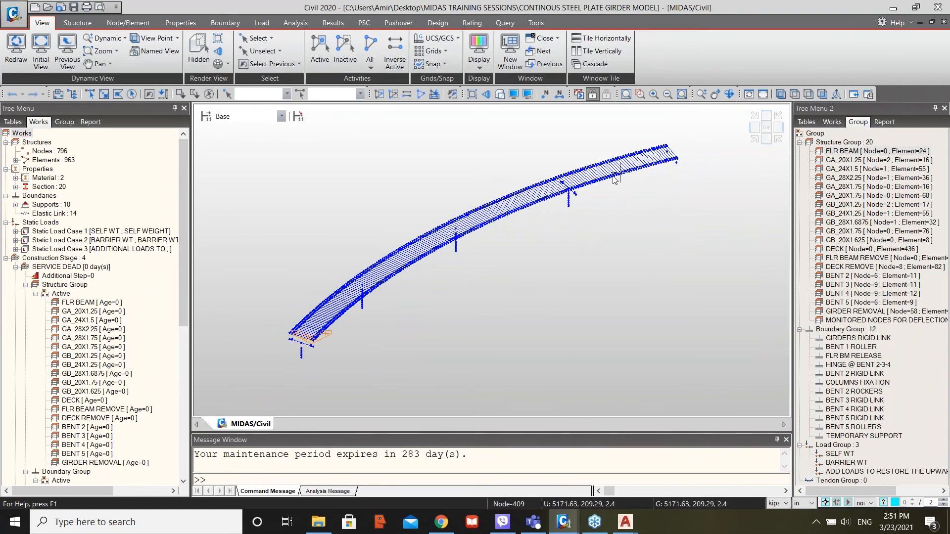
pyautogui.scroll(5, 528, 244)
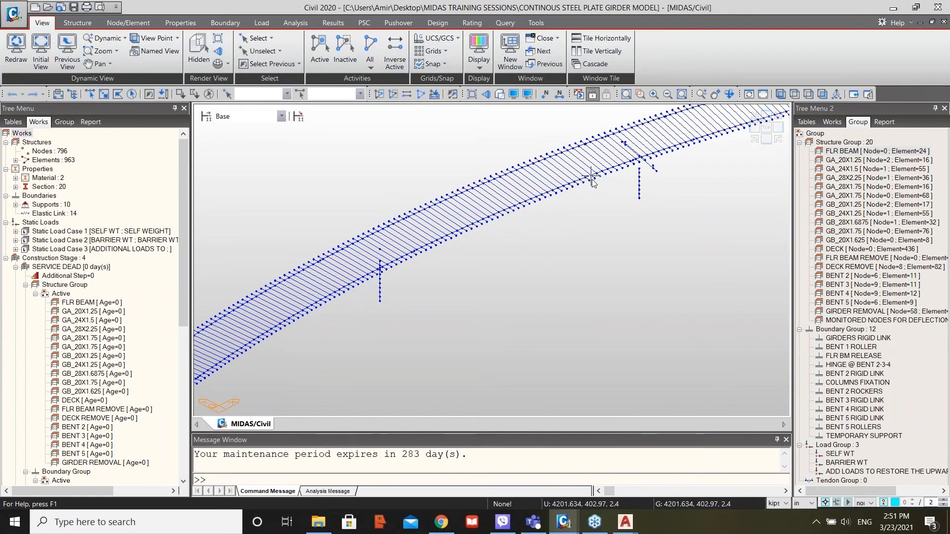
pyautogui.moveTo(593, 180)
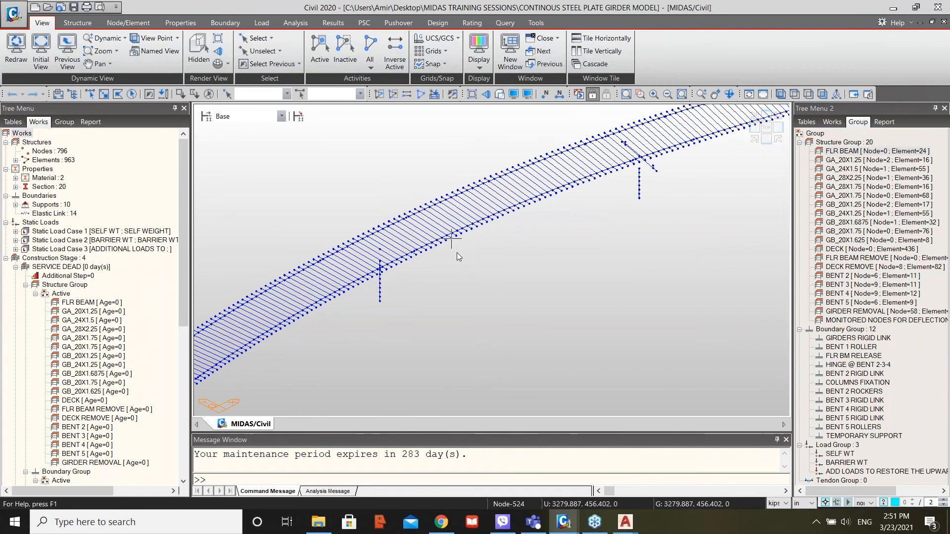
pyautogui.moveTo(451, 227)
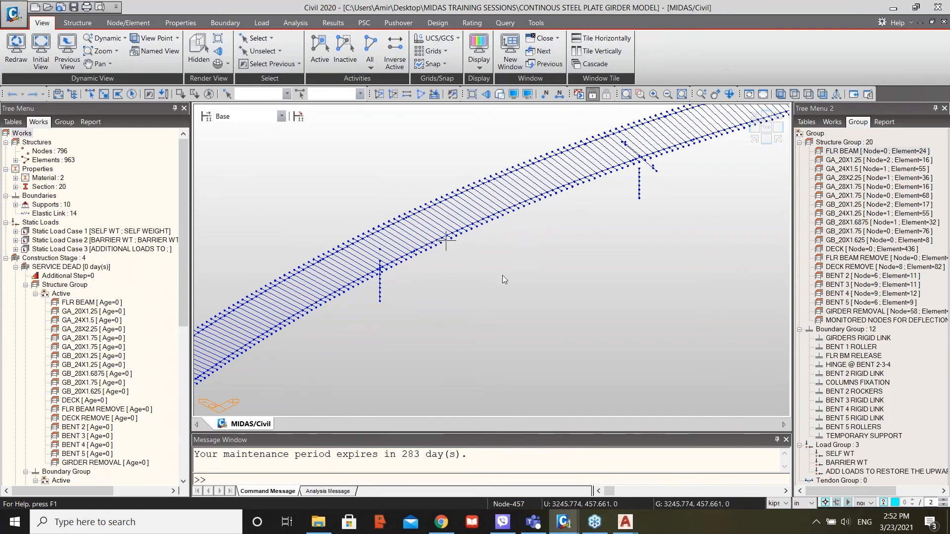
pyautogui.scroll(-5, 483, 256)
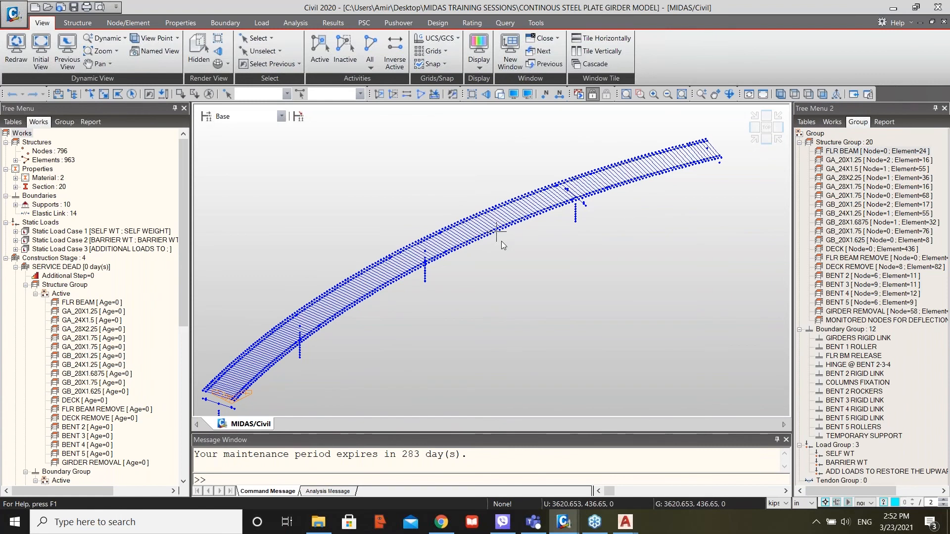
pyautogui.scroll(4, 500, 242)
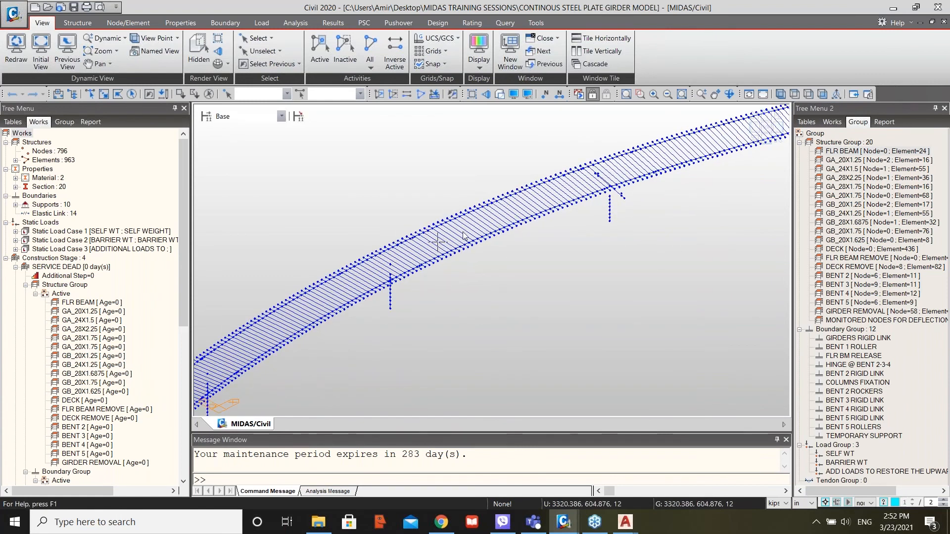
pyautogui.scroll(-3, 510, 210)
pyautogui.scroll(-1, 454, 178)
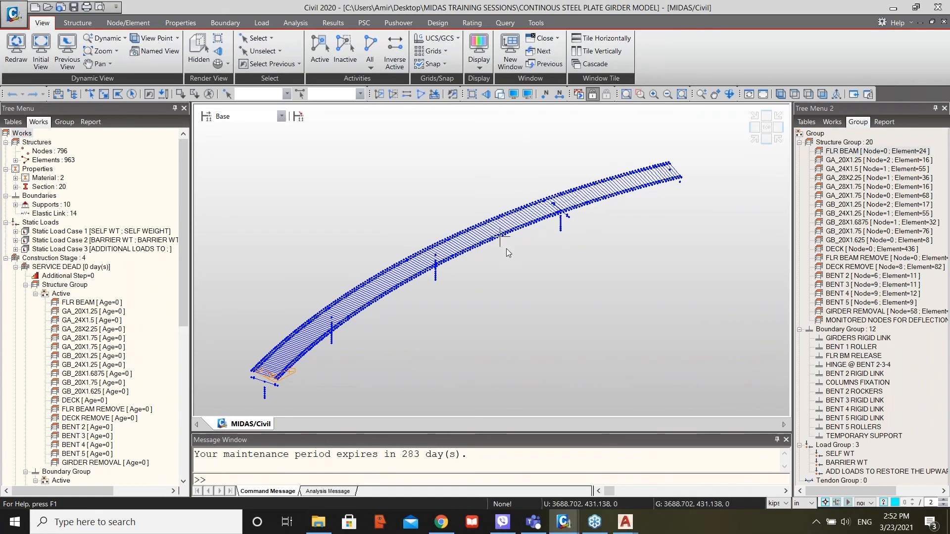
pyautogui.scroll(2, 512, 251)
pyautogui.scroll(1, 513, 248)
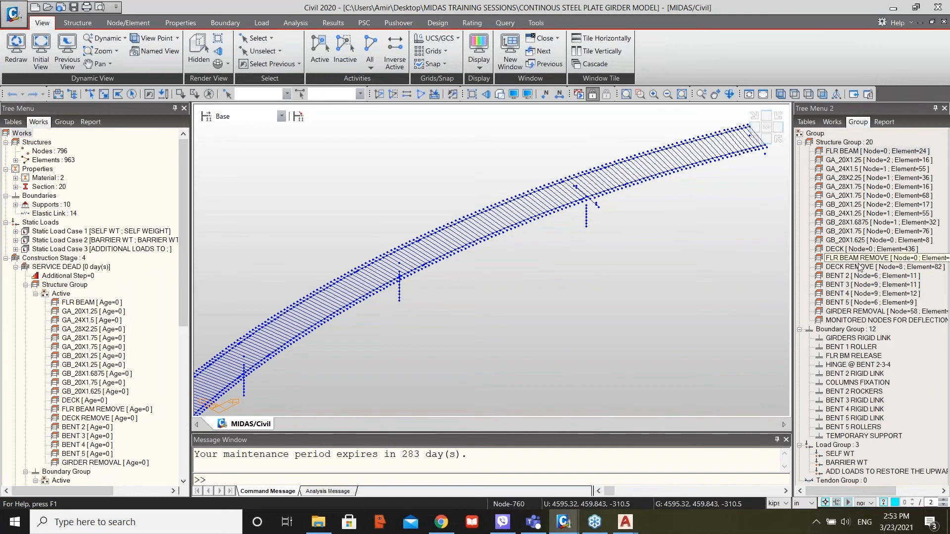
# Review the model's defined construction stages with their full names readable, and highlight the SERVICE DEAD stage.
pyautogui.click(232, 117)
pyautogui.click(232, 117)
pyautogui.click(236, 118)
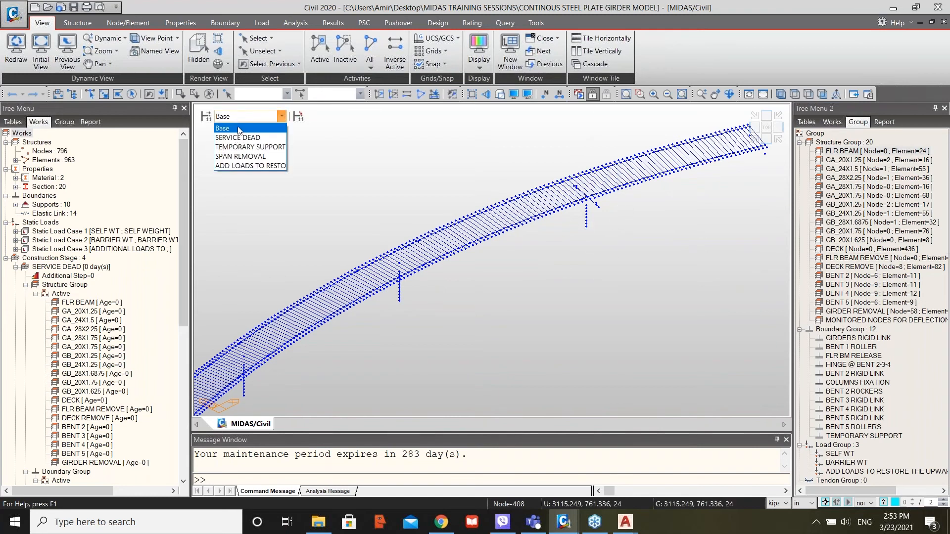
pyautogui.click(208, 118)
pyautogui.click(208, 118)
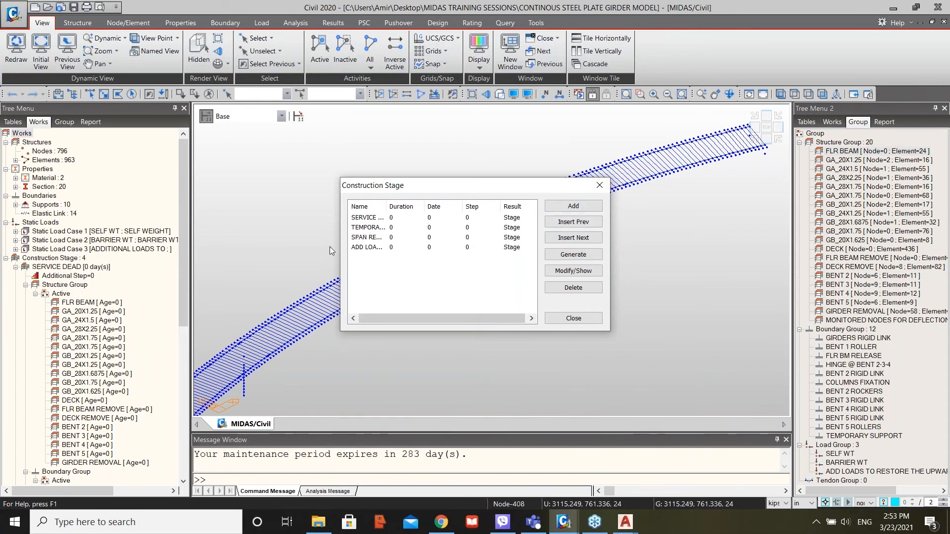
pyautogui.moveTo(387, 206); pyautogui.dragTo(457, 206)
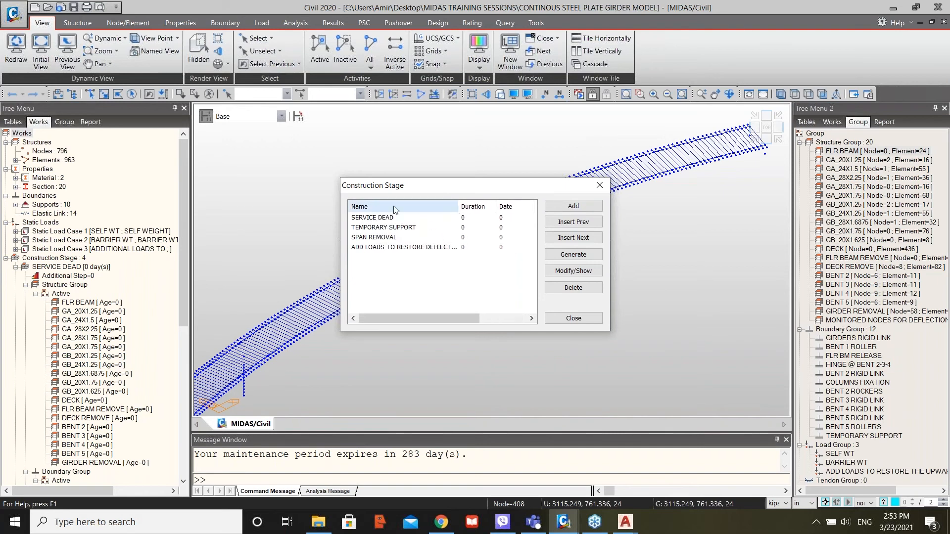
pyautogui.click(384, 219)
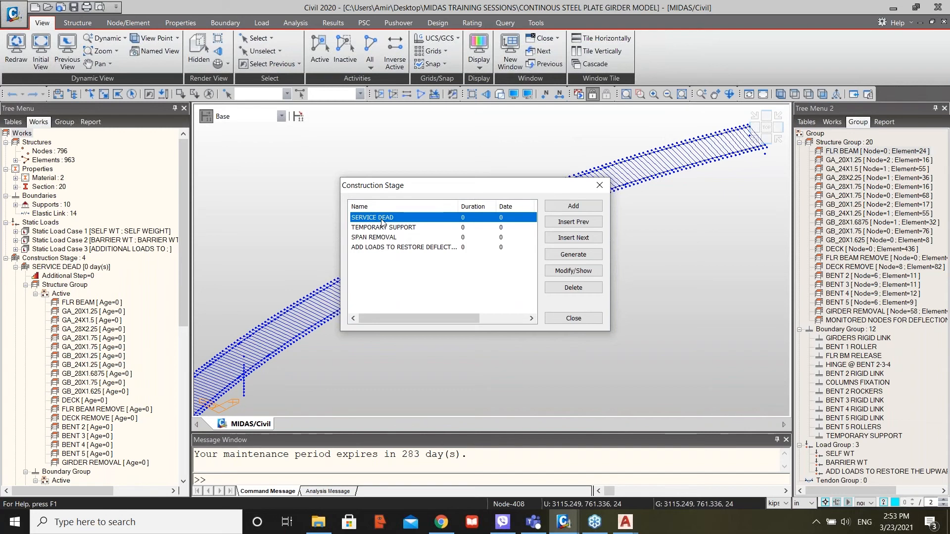
pyautogui.click(577, 320)
# Display the bridge model at the TEMPORARY SUPPORT construction stage.
pyautogui.click(247, 117)
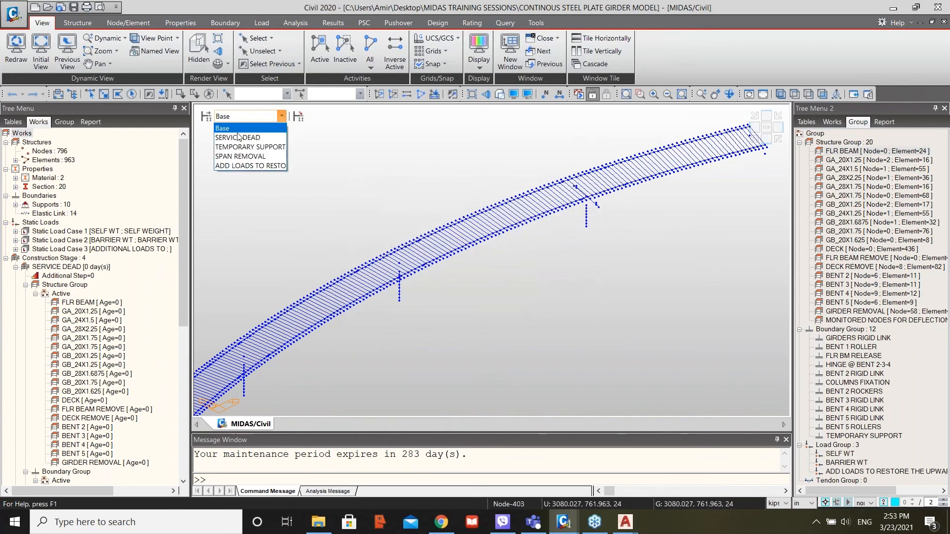
pyautogui.click(243, 147)
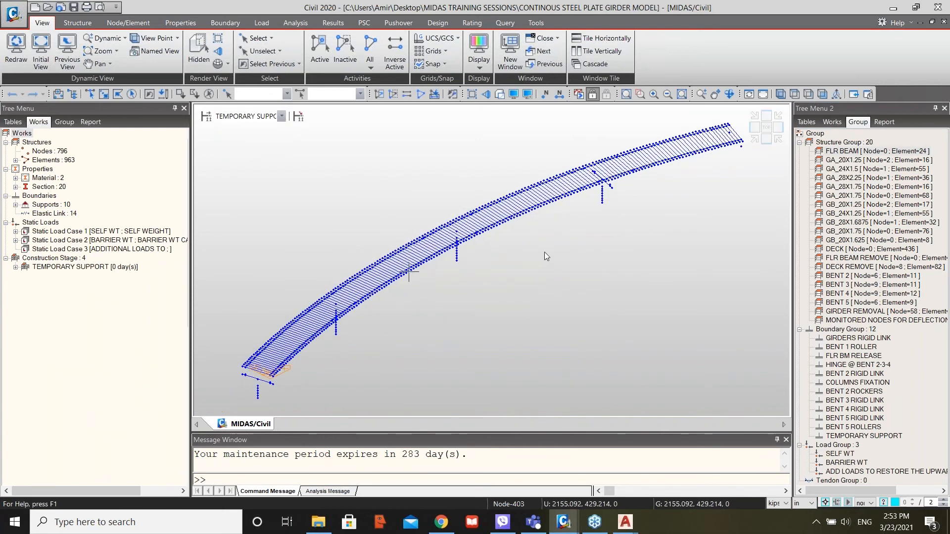
pyautogui.scroll(2, 544, 252)
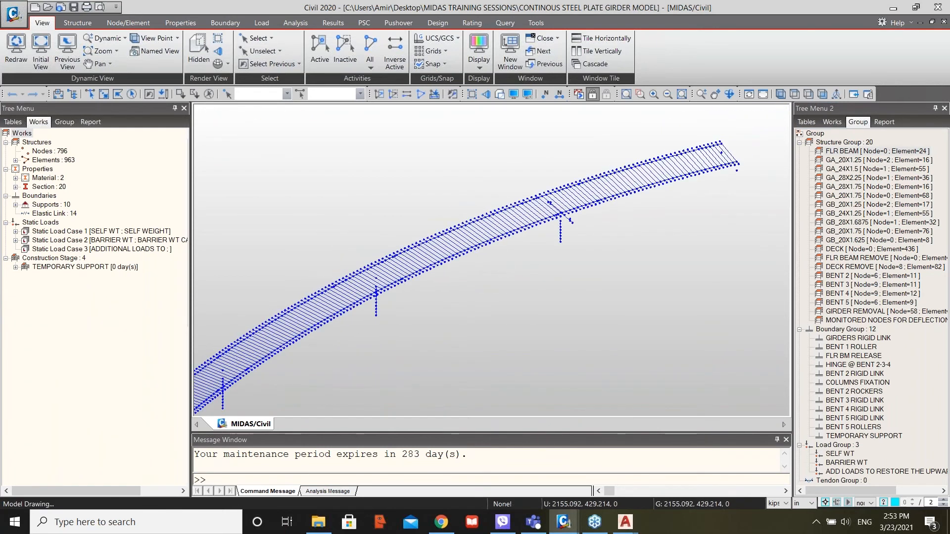
# Highlight the nodes of the TEMPORARY SUPPORT boundary group in the model.
pyautogui.hscroll(3, 880, 370)
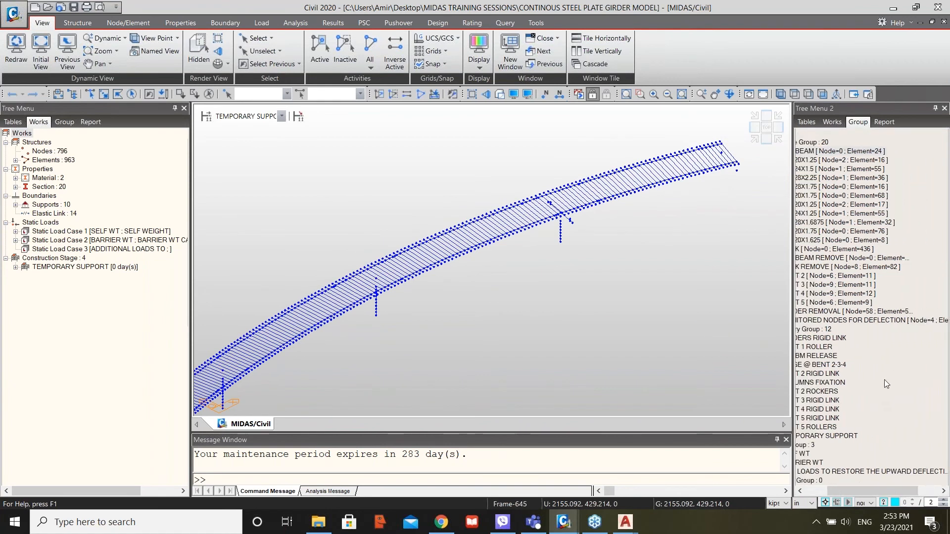
pyautogui.hscroll(-3, 884, 379)
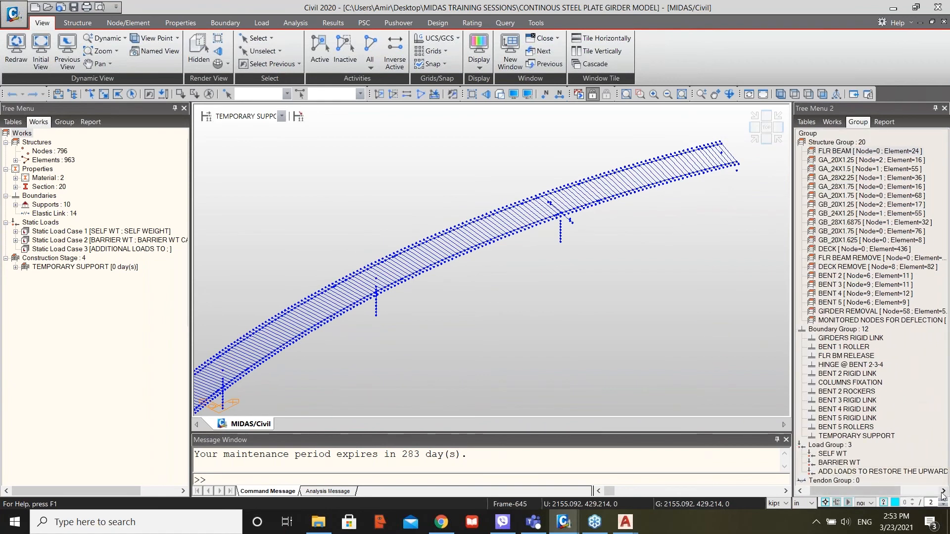
pyautogui.doubleClick(854, 436)
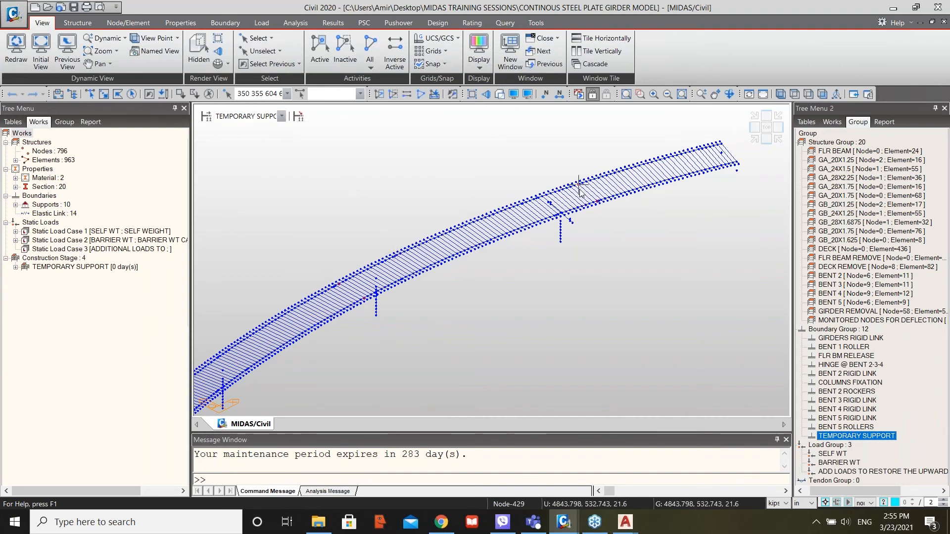
# Review which boundary groups the TEMPORARY SUPPORT construction stage activates, with the activated group's full name readable.
pyautogui.click(206, 117)
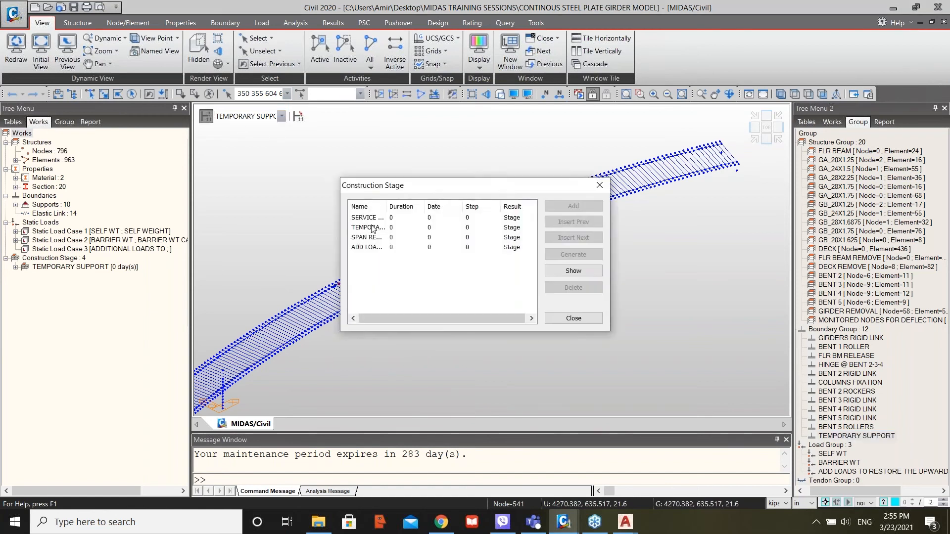
pyautogui.moveTo(386, 207); pyautogui.dragTo(456, 207)
pyautogui.click(418, 229)
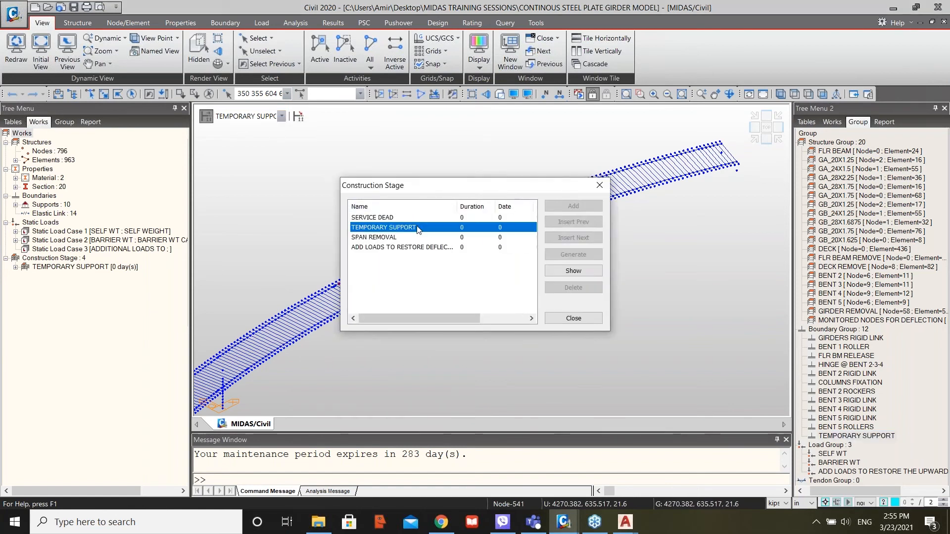
pyautogui.click(573, 271)
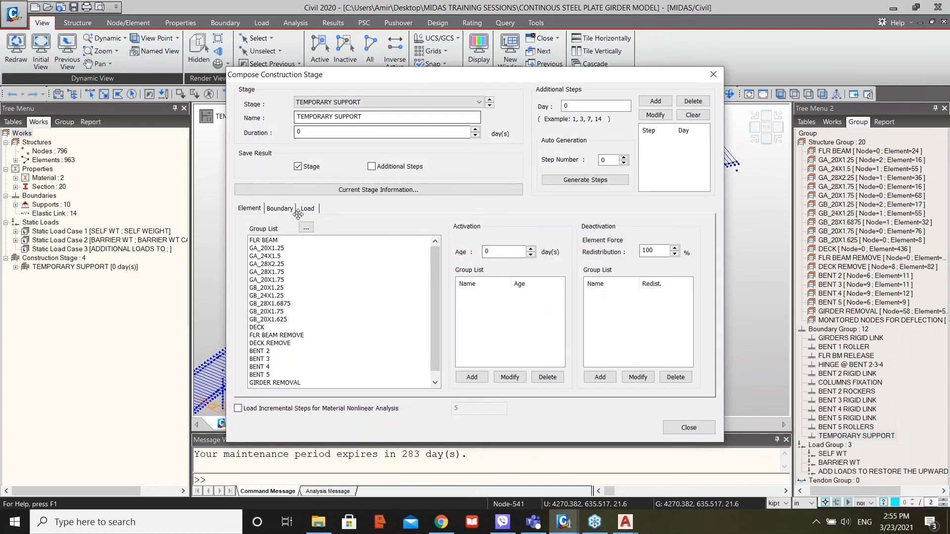
pyautogui.click(289, 208)
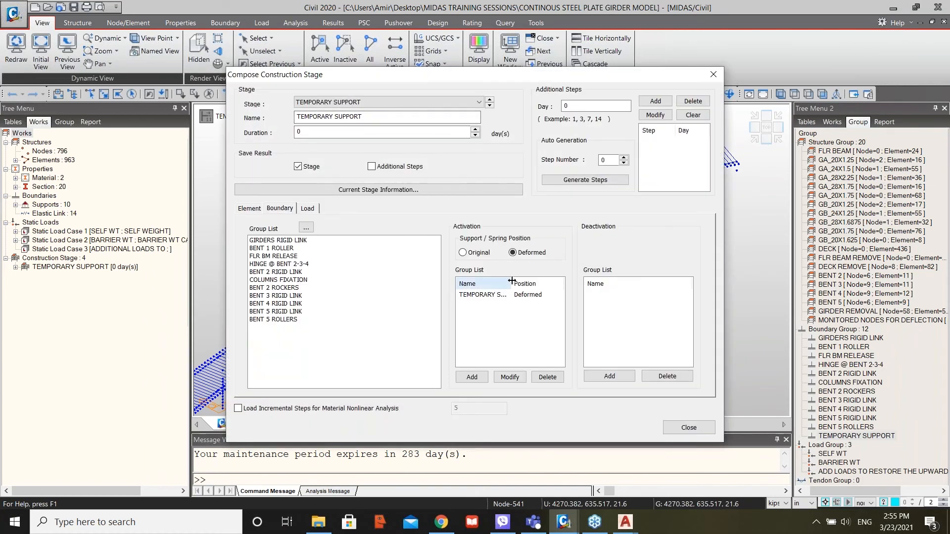
pyautogui.moveTo(512, 281); pyautogui.dragTo(541, 281)
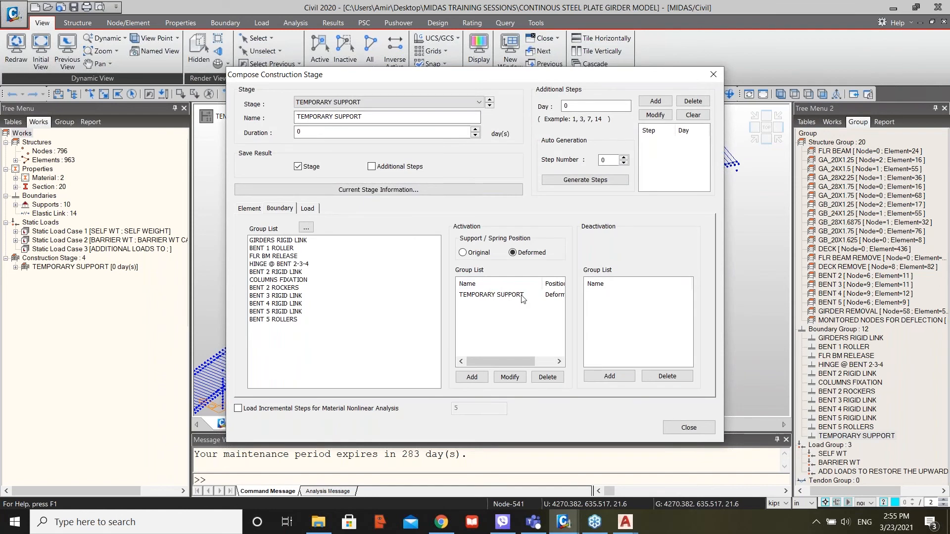
pyautogui.click(684, 435)
pyautogui.click(576, 318)
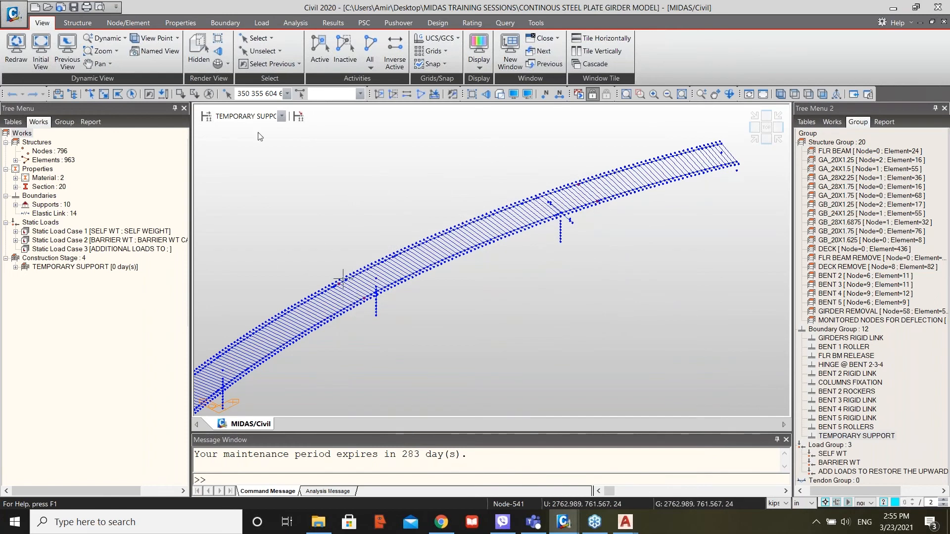
# Display the bridge model at the SPAN REMOVAL construction stage and select the nodes of the TEMPORARY SUPPORT boundary group.
pyautogui.click(255, 117)
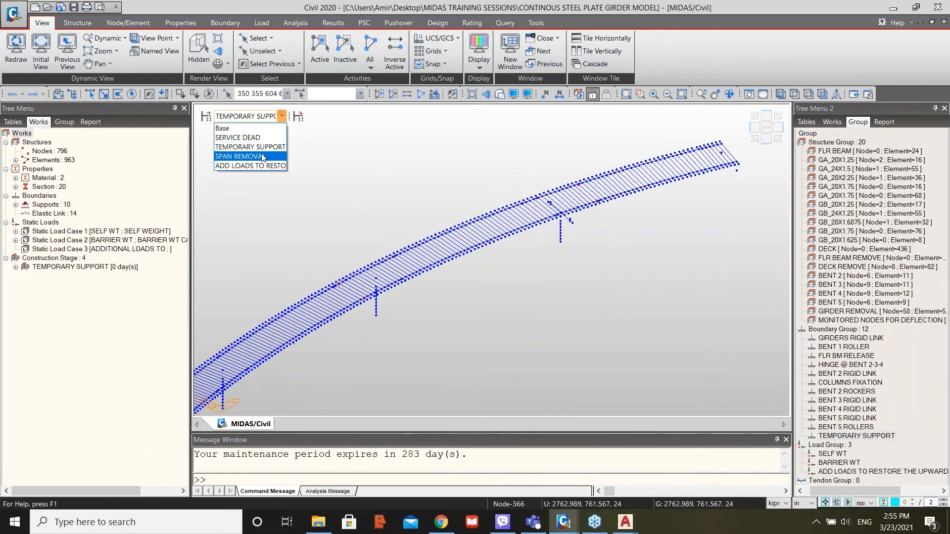
pyautogui.click(257, 156)
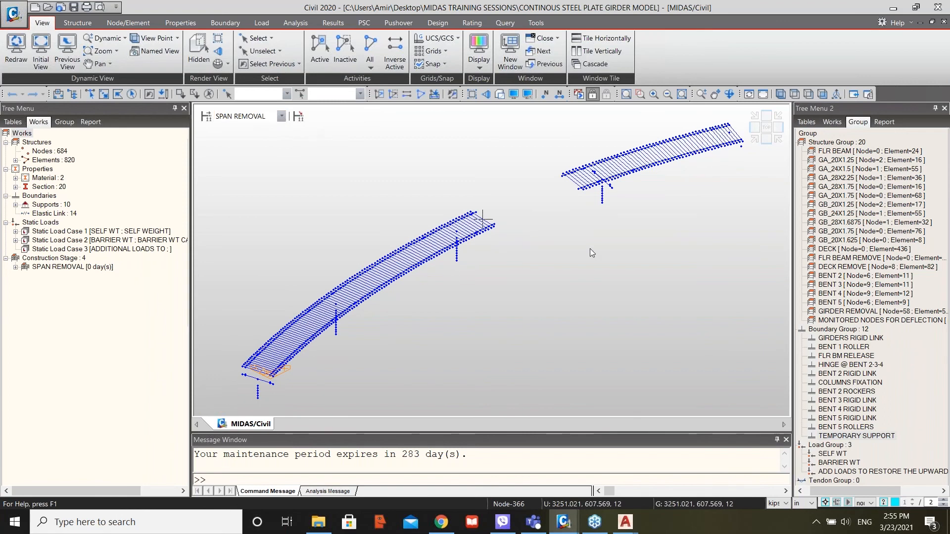
pyautogui.scroll(5, 569, 208)
pyautogui.scroll(-1, 568, 250)
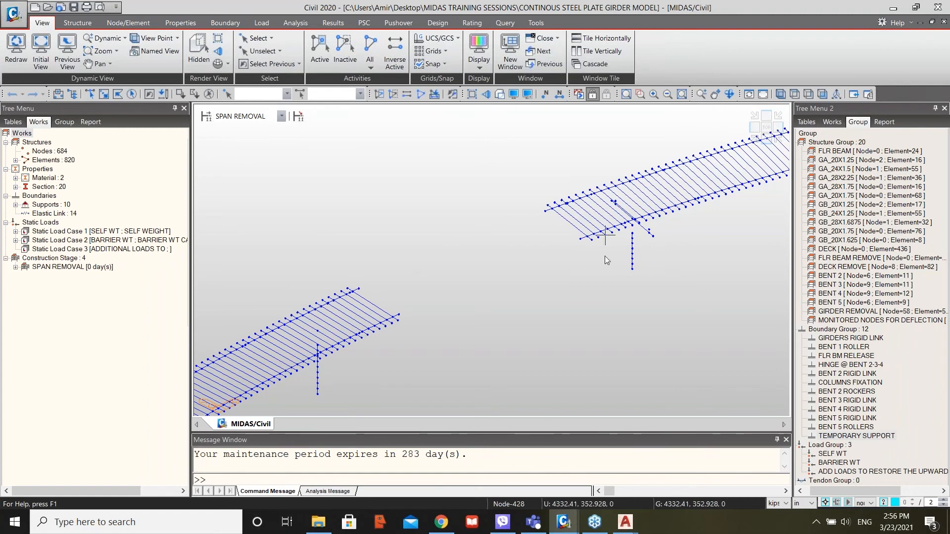
pyautogui.scroll(-3, 477, 204)
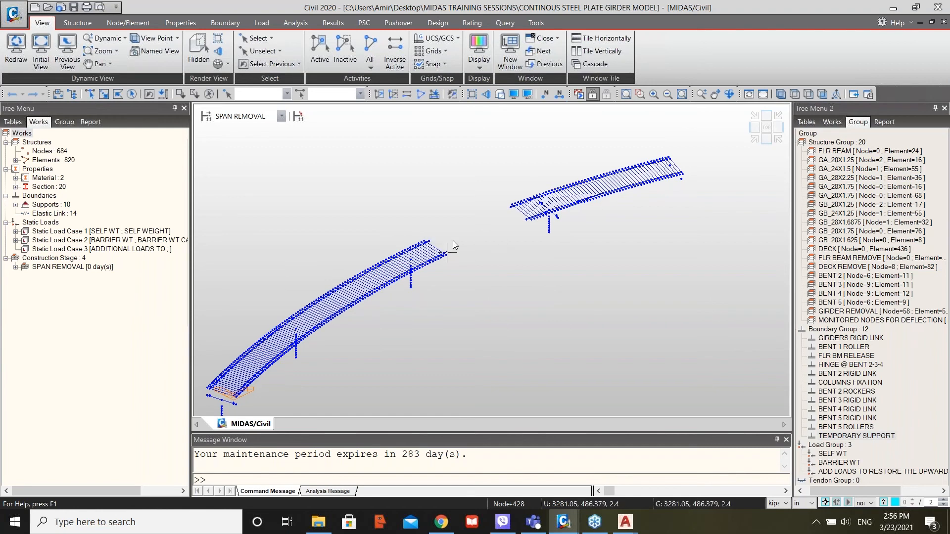
pyautogui.scroll(2, 448, 242)
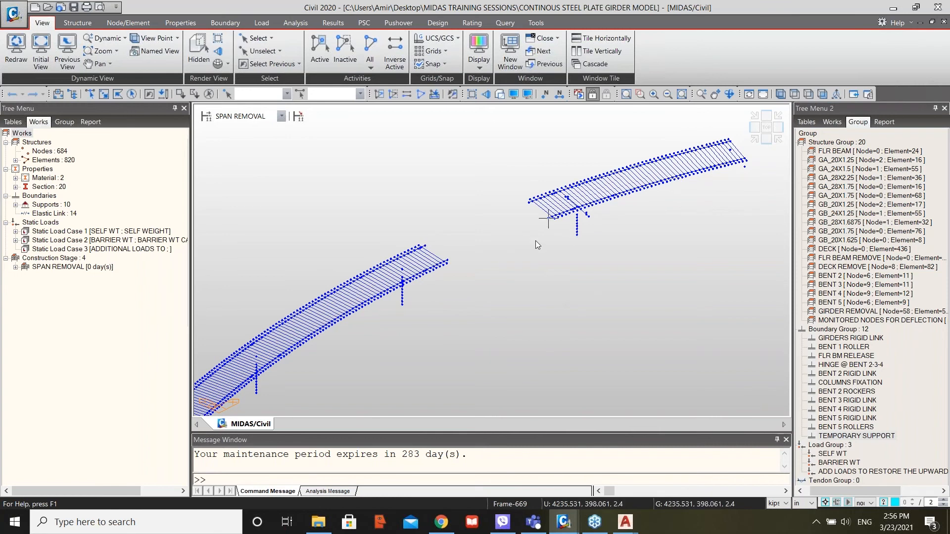
pyautogui.moveTo(536, 240)
pyautogui.doubleClick(851, 438)
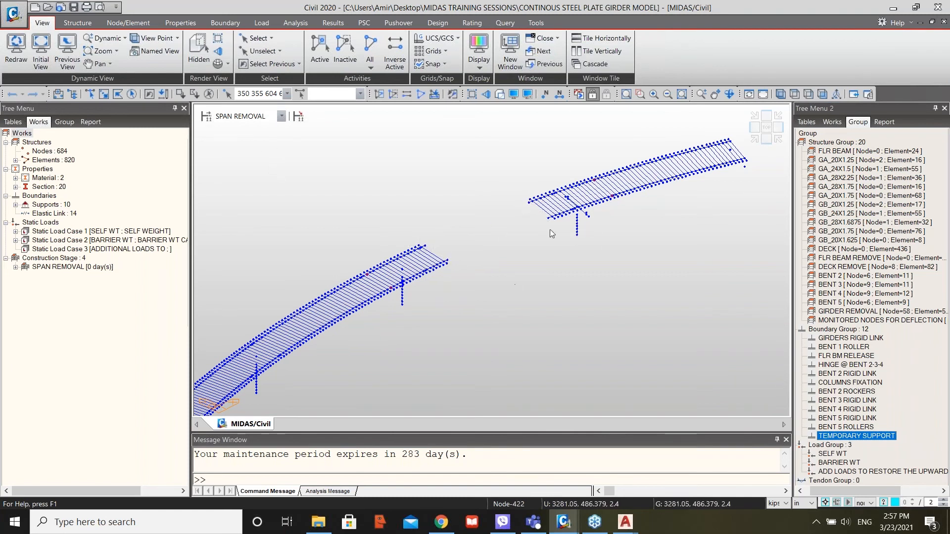
# Display the bridge model at the ADD LOADS TO RESTORE DEFLECTION construction stage.
pyautogui.click(56, 249)
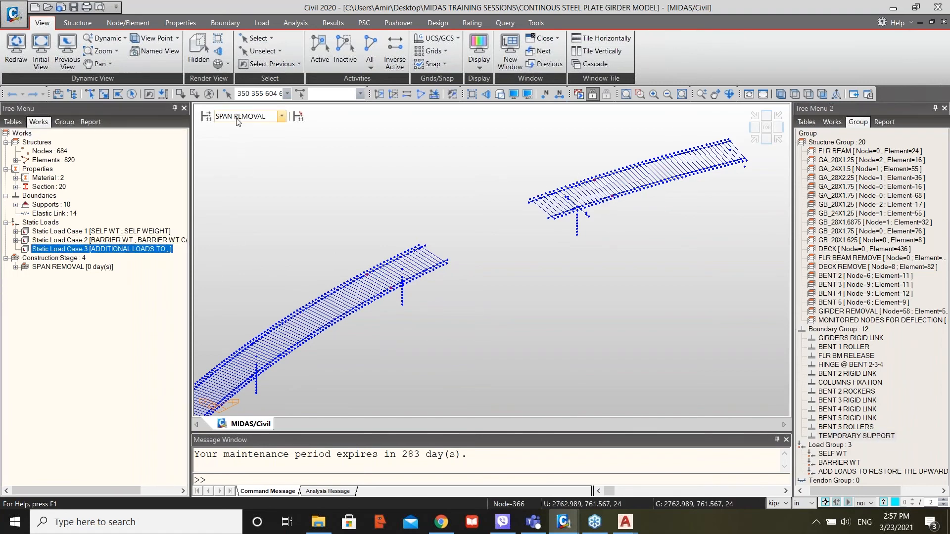
pyautogui.click(281, 116)
pyautogui.click(244, 165)
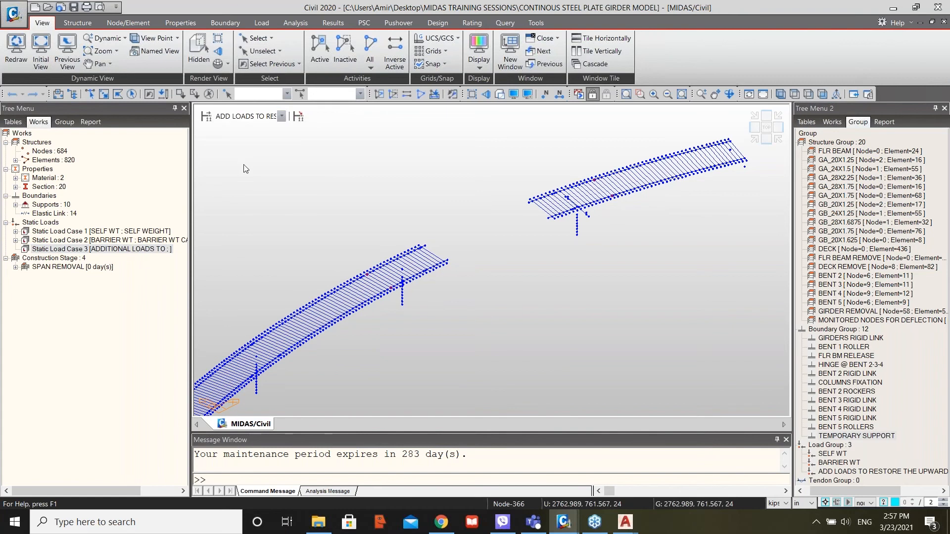
# Display the nodal loads of Static Load Case 3 and examine them at the girder ends beside the removed span.
pyautogui.click(15, 249)
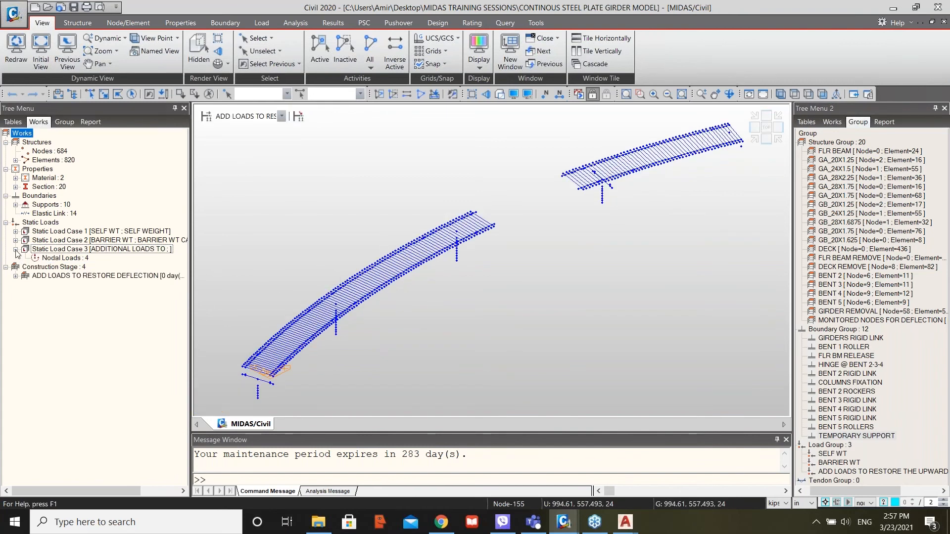
pyautogui.rightClick(56, 259)
pyautogui.click(79, 283)
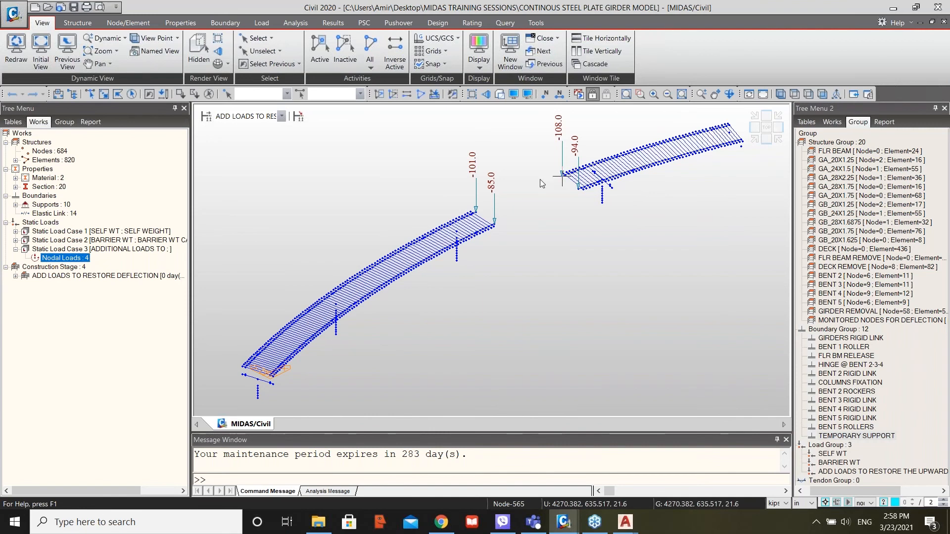
pyautogui.scroll(2, 536, 174)
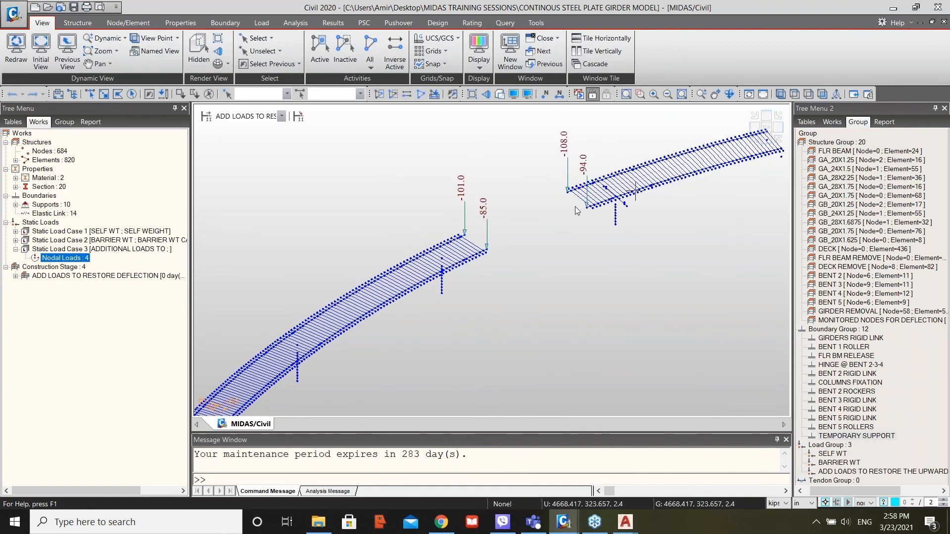
pyautogui.moveTo(510, 173); pyautogui.dragTo(458, 186, button='middle')
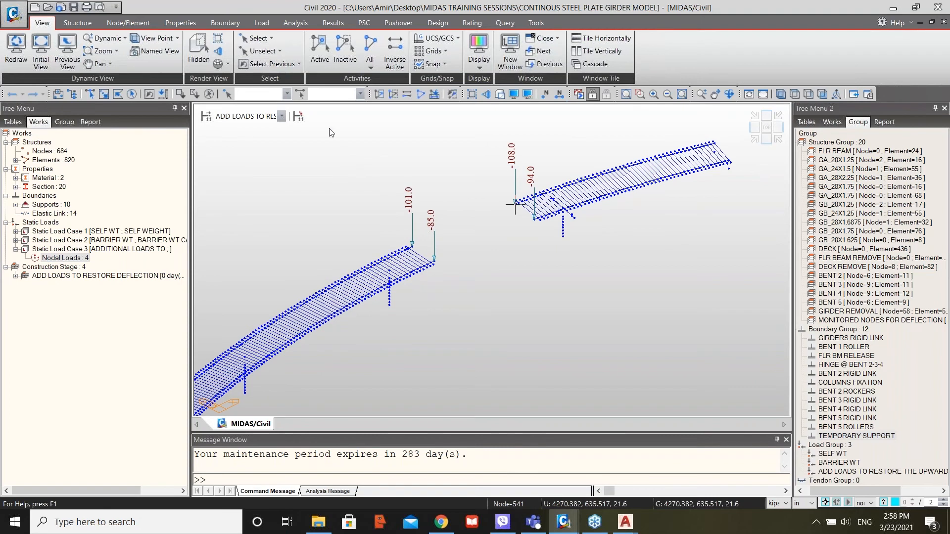
# Run the structural analysis and display the analysed model at the SERVICE DEAD construction stage.
pyautogui.click(579, 94)
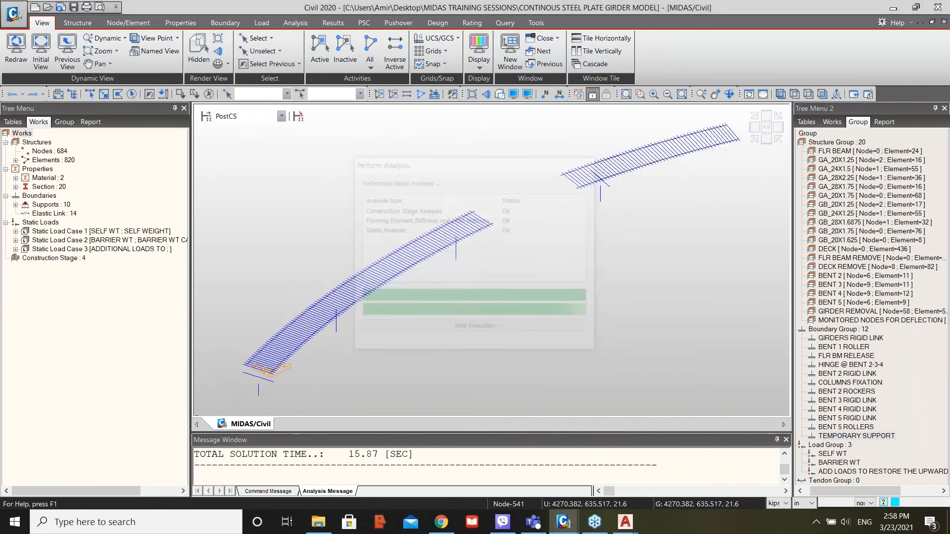
pyautogui.click(230, 117)
pyautogui.click(239, 128)
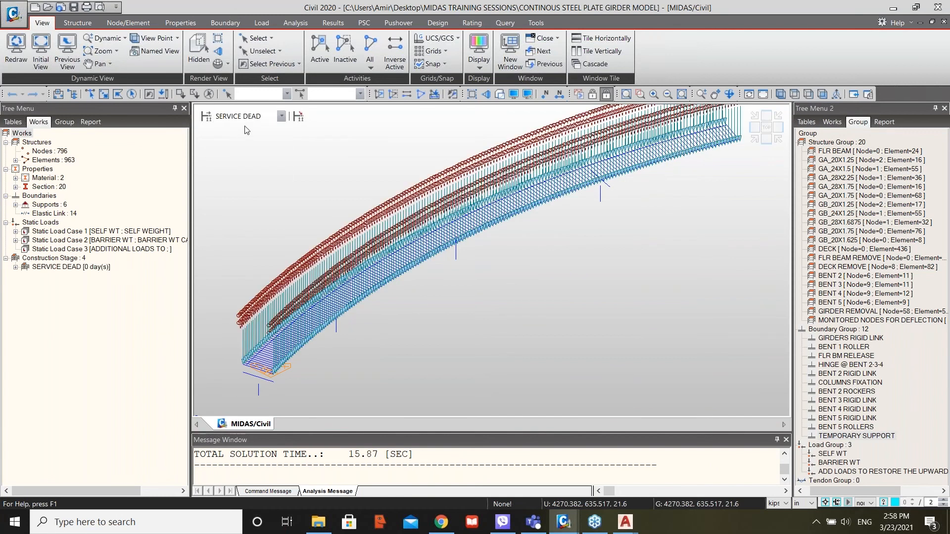
pyautogui.moveTo(429, 154); pyautogui.dragTo(410, 199, button='middle')
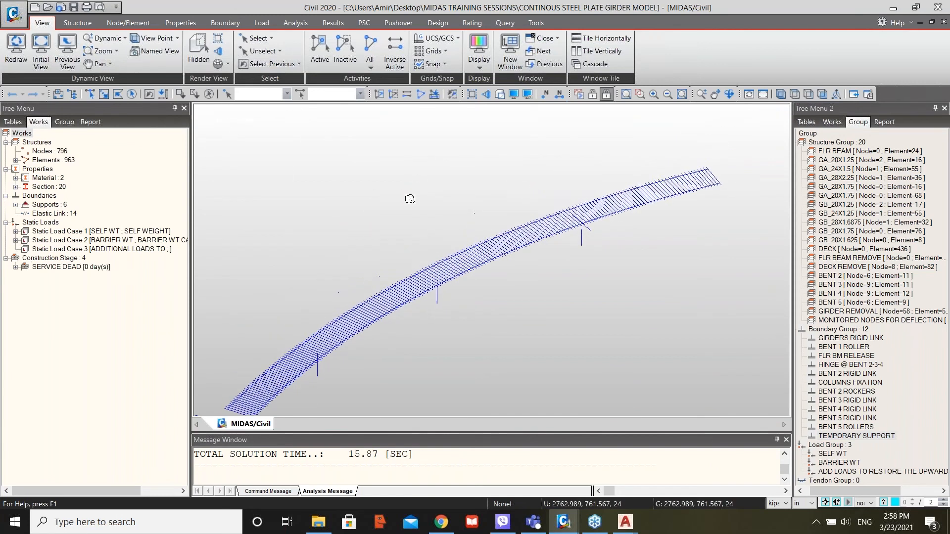
# Display the My beam diagrams for the CS: Summation load case with solid fill and contour.
pyautogui.rightClick(400, 169)
pyautogui.moveTo(441, 205)
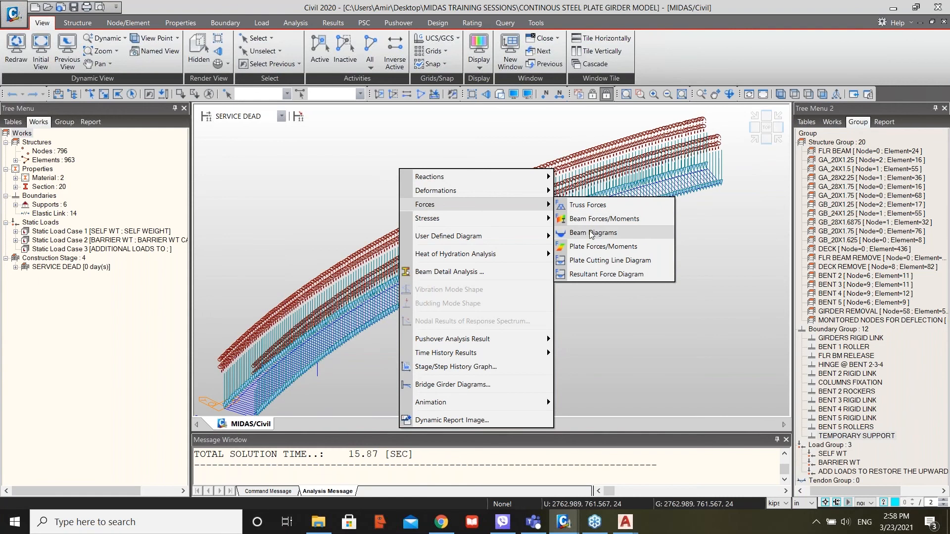
pyautogui.click(589, 231)
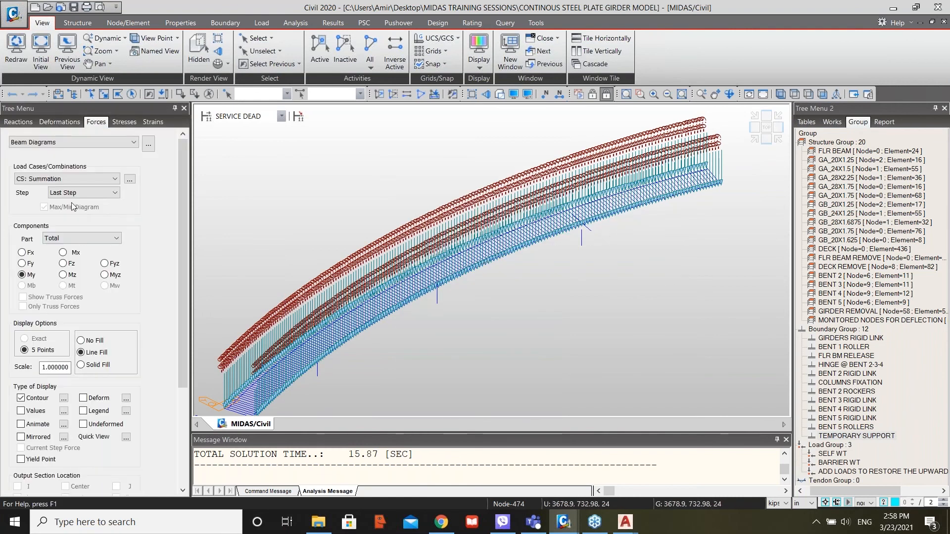
pyautogui.click(96, 178)
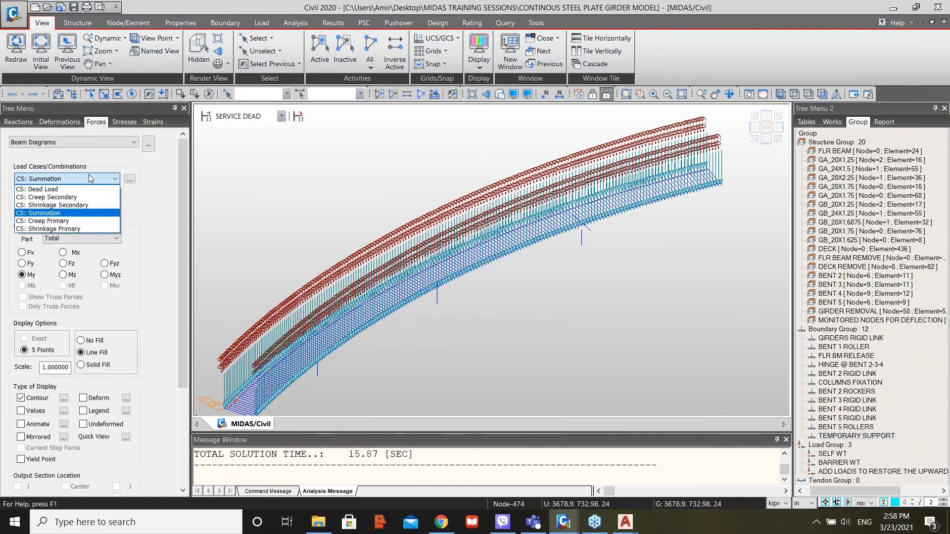
pyautogui.click(33, 214)
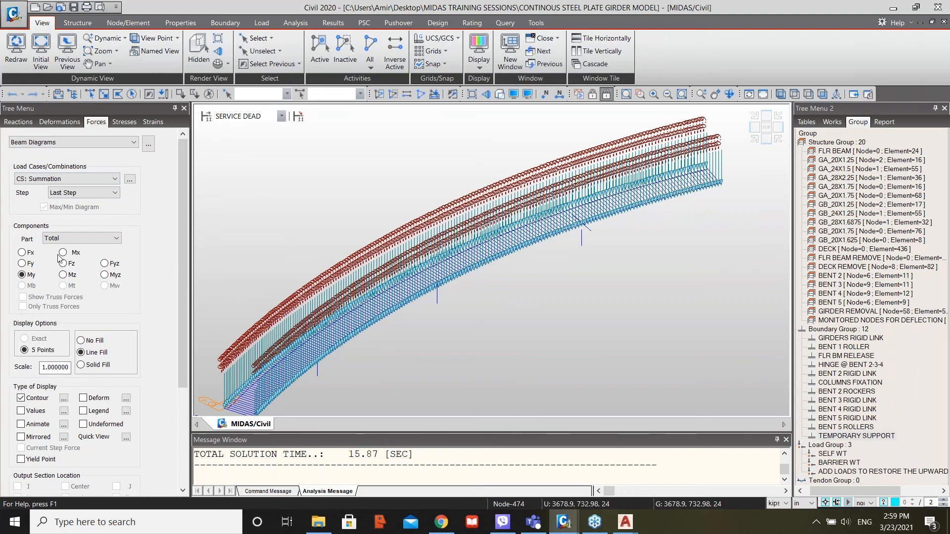
pyautogui.moveTo(182, 263); pyautogui.dragTo(183, 307)
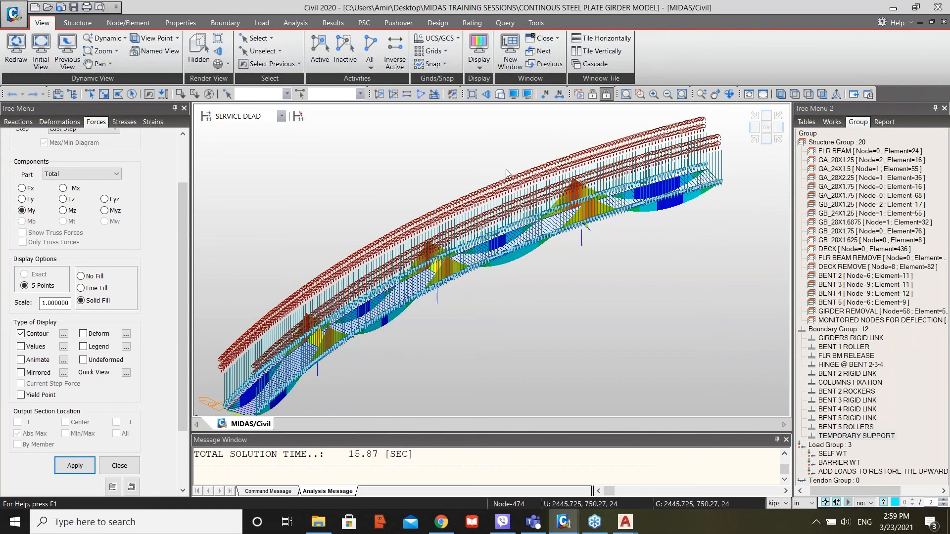
# Turn off the nodal load display so the load symbols no longer cover the moment diagrams.
pyautogui.click(514, 94)
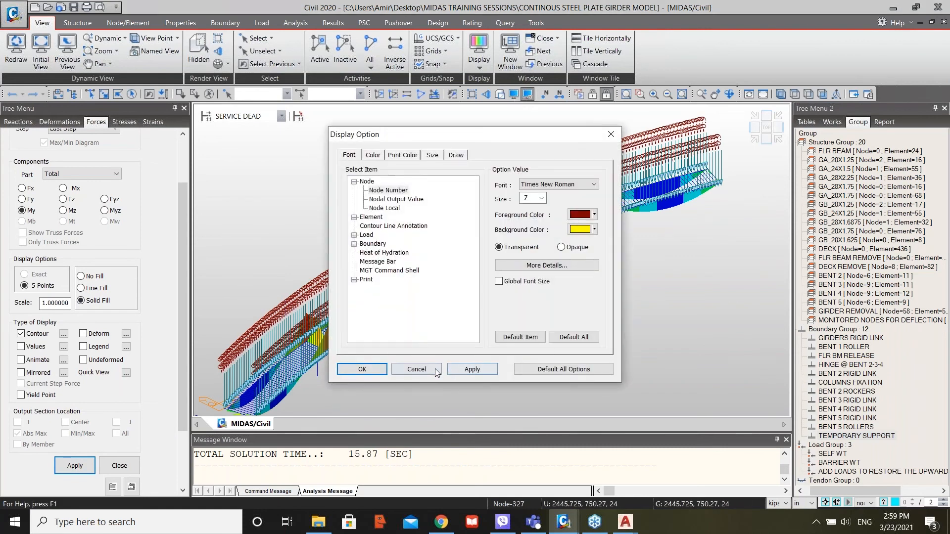
pyautogui.click(417, 369)
pyautogui.hotkey('ctrl', 'e')
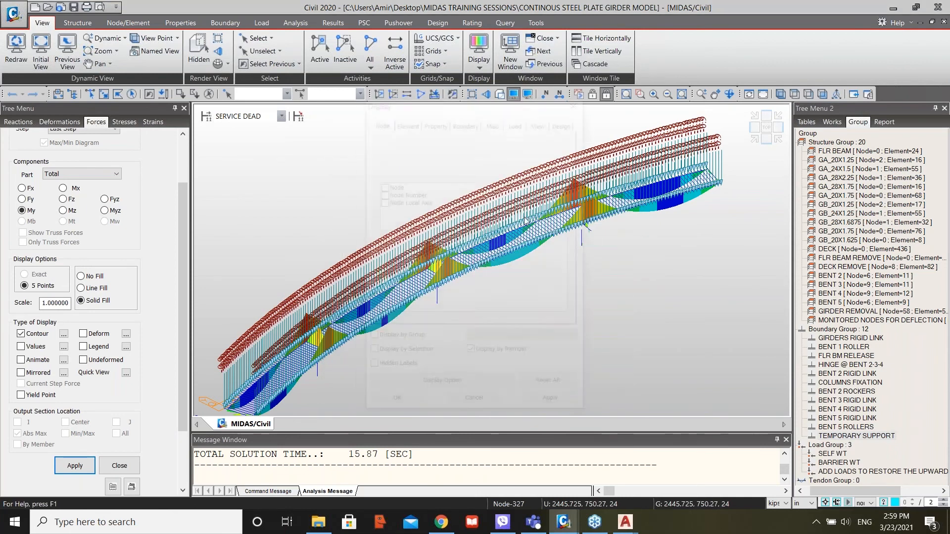
pyautogui.click(516, 122)
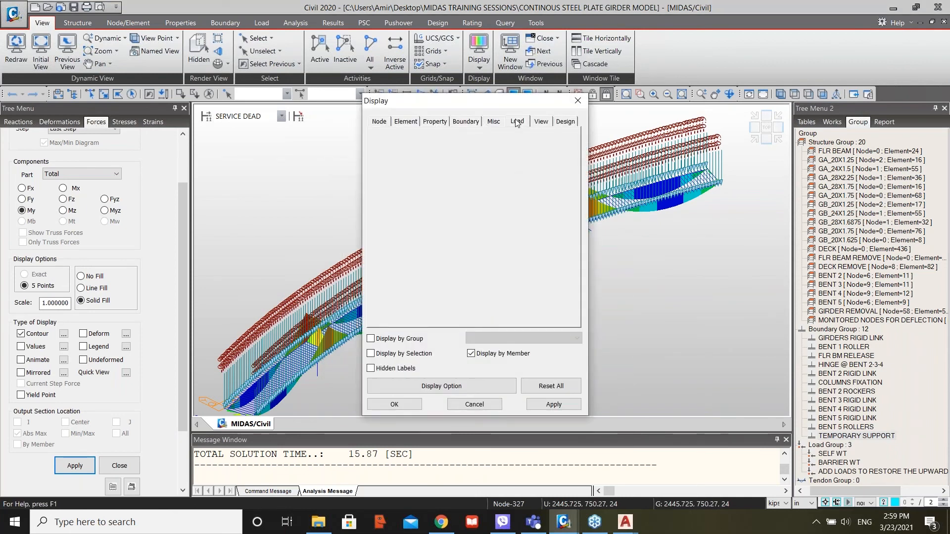
pyautogui.click(383, 223)
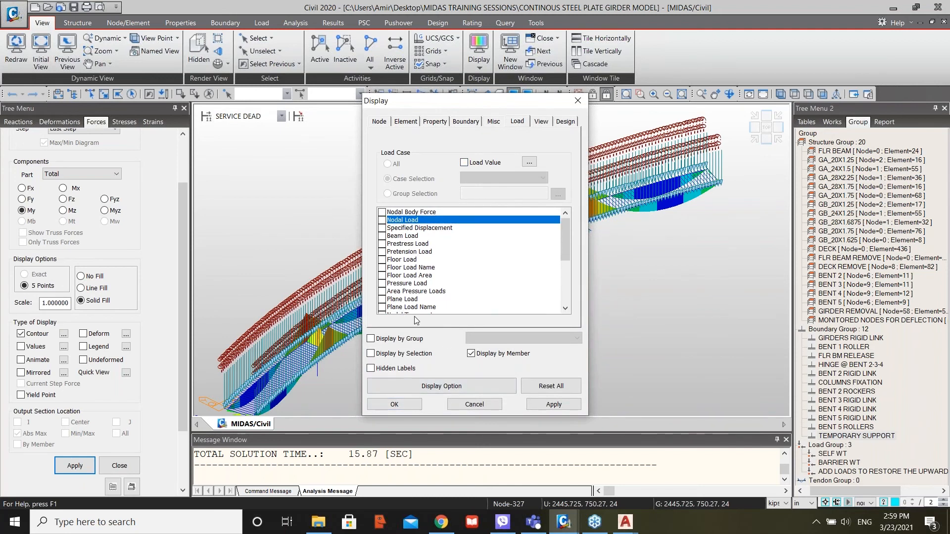
pyautogui.click(394, 404)
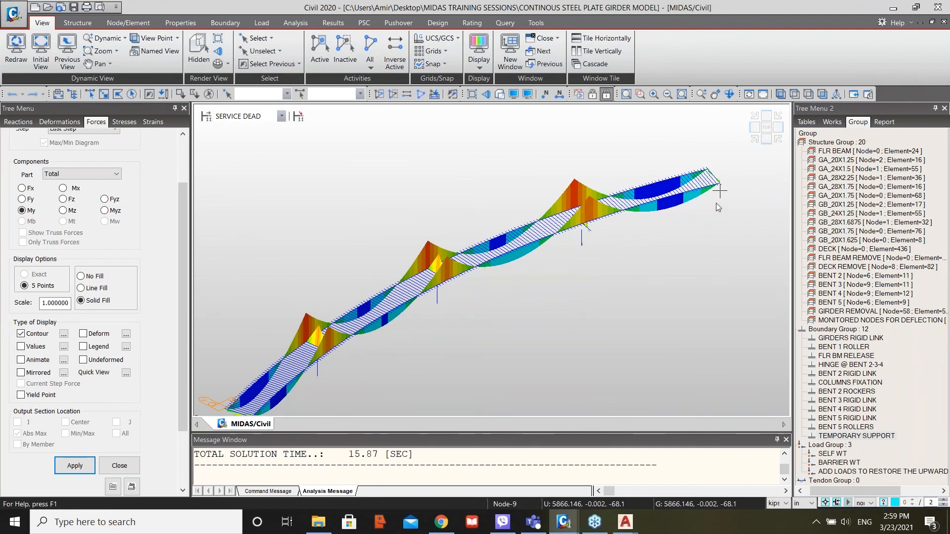
# Compare the My diagrams at the TEMPORARY SUPPORT and SPAN REMOVAL stages, examining the bents and girder ends beside the removed span.
pyautogui.click(244, 118)
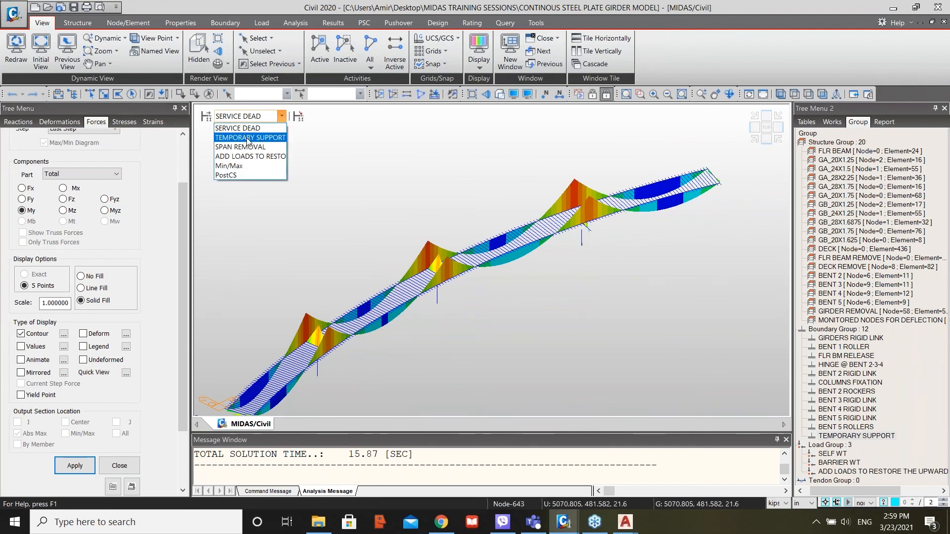
pyautogui.click(249, 142)
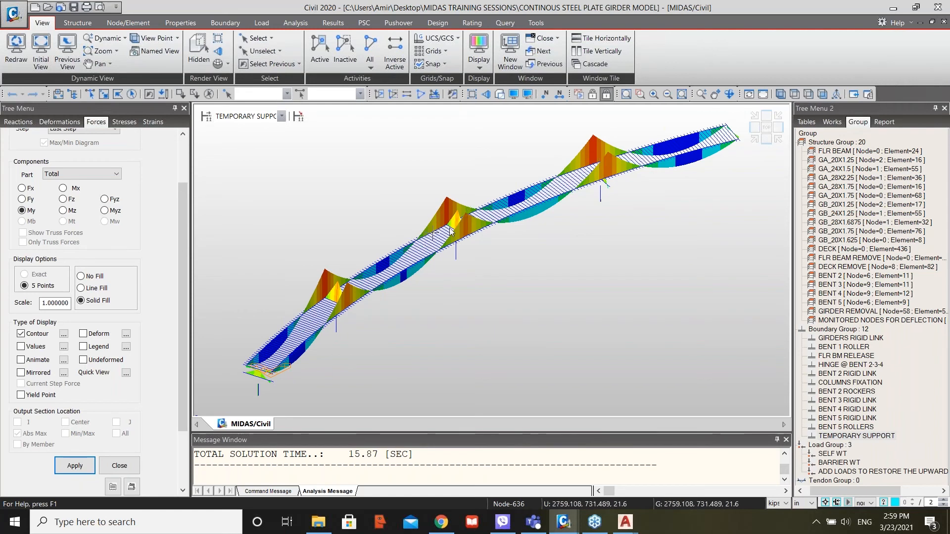
pyautogui.click(251, 117)
pyautogui.click(254, 148)
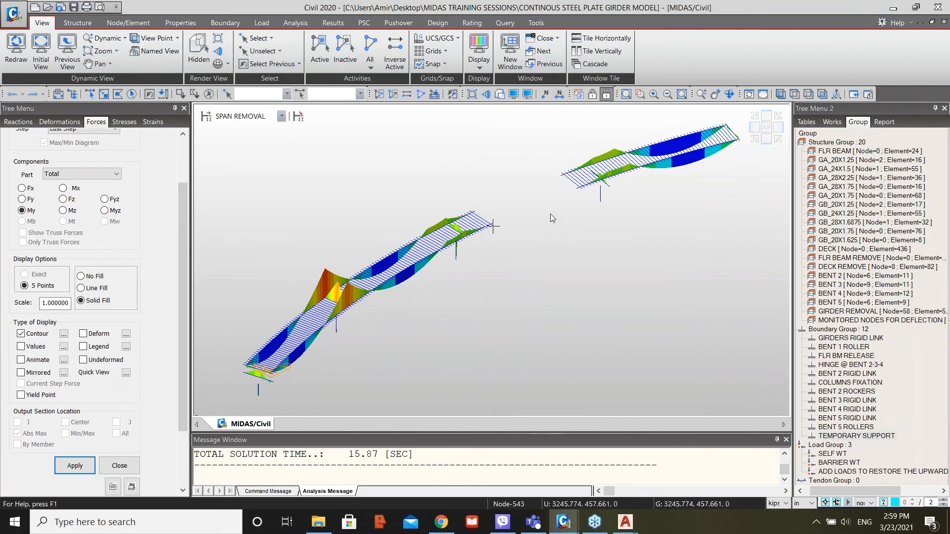
pyautogui.scroll(3, 497, 206)
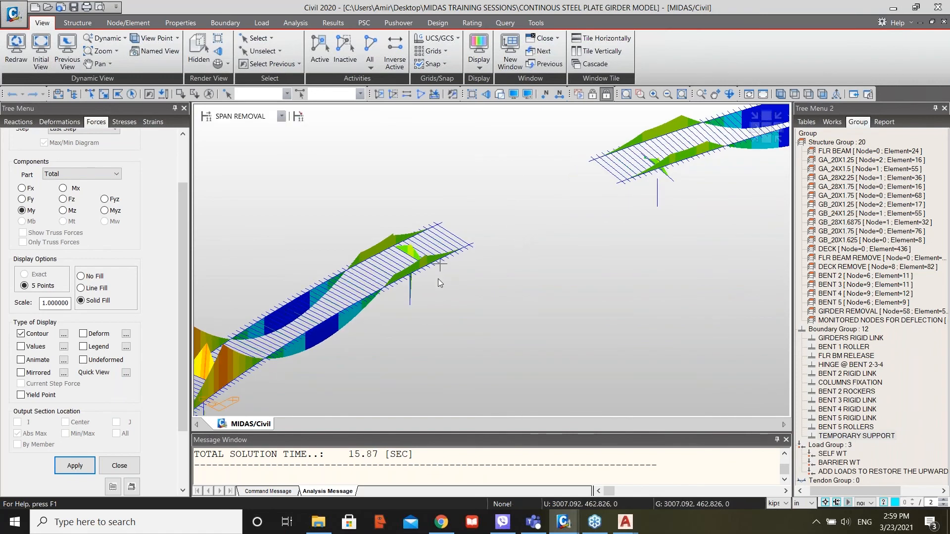
pyautogui.scroll(3, 445, 264)
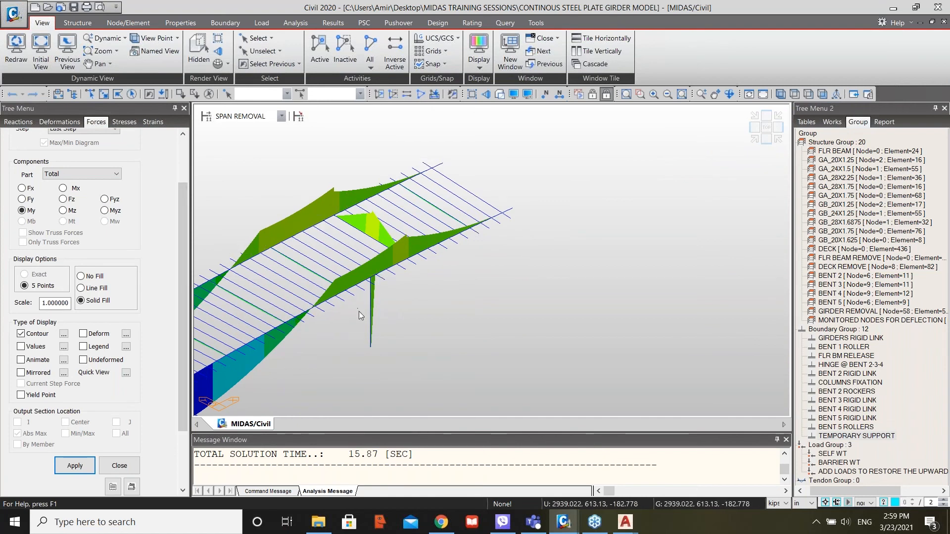
pyautogui.scroll(-2, 358, 311)
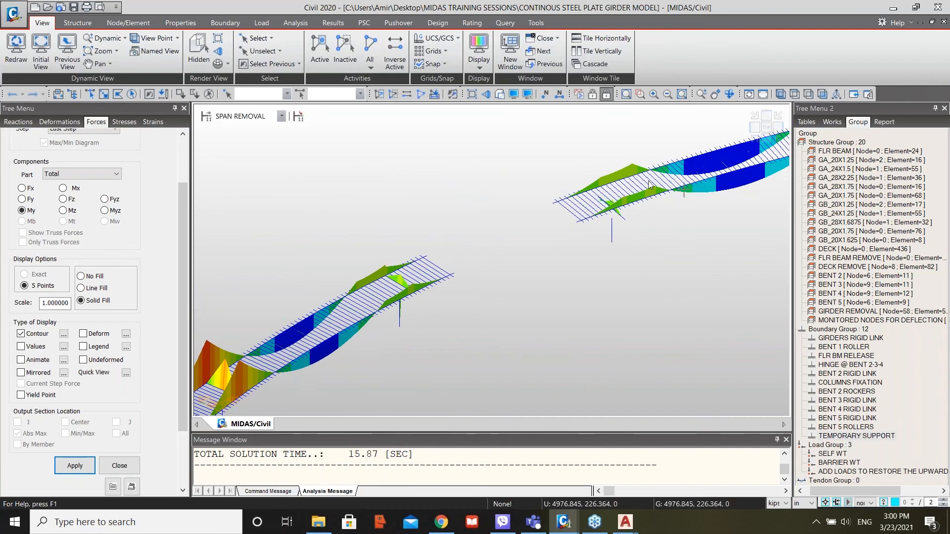
pyautogui.moveTo(671, 238); pyautogui.dragTo(606, 257, button='middle')
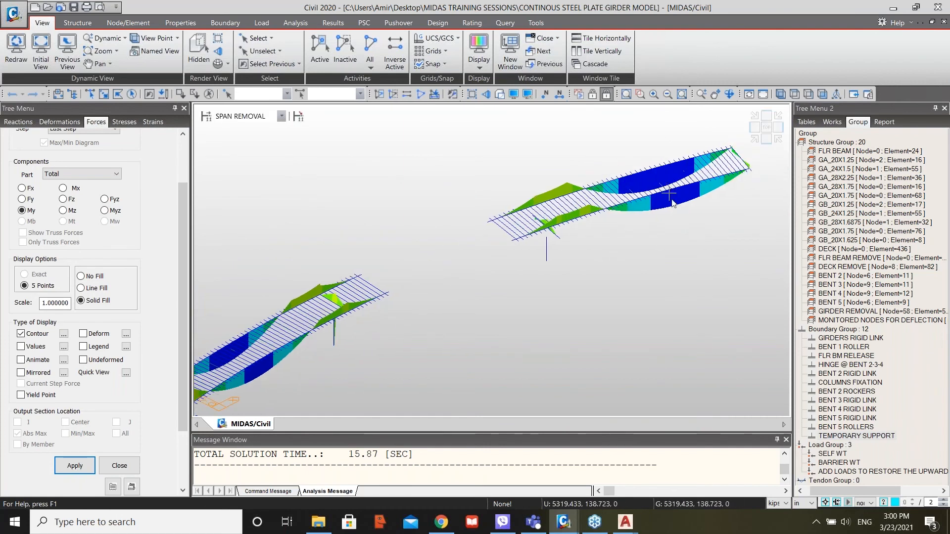
pyautogui.moveTo(255, 341); pyautogui.dragTo(318, 297, button='middle')
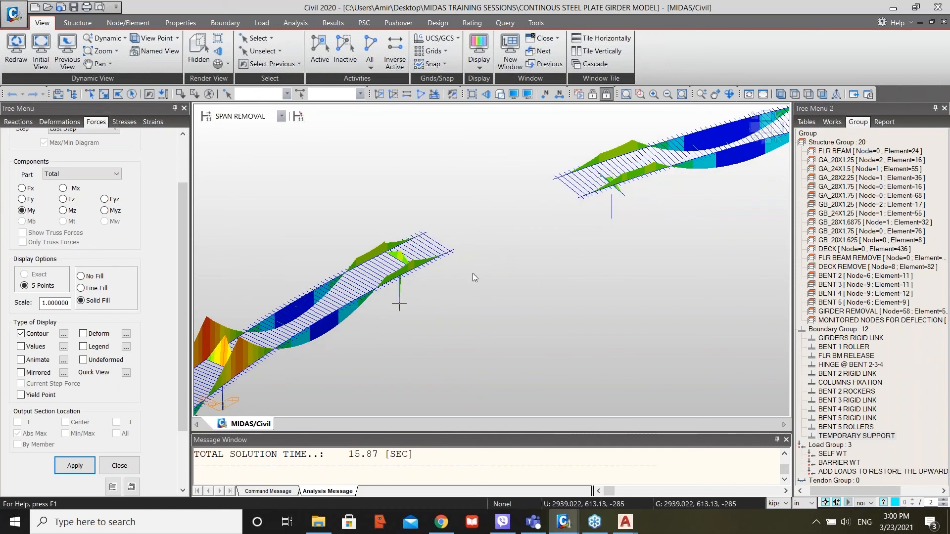
pyautogui.scroll(-1, 474, 273)
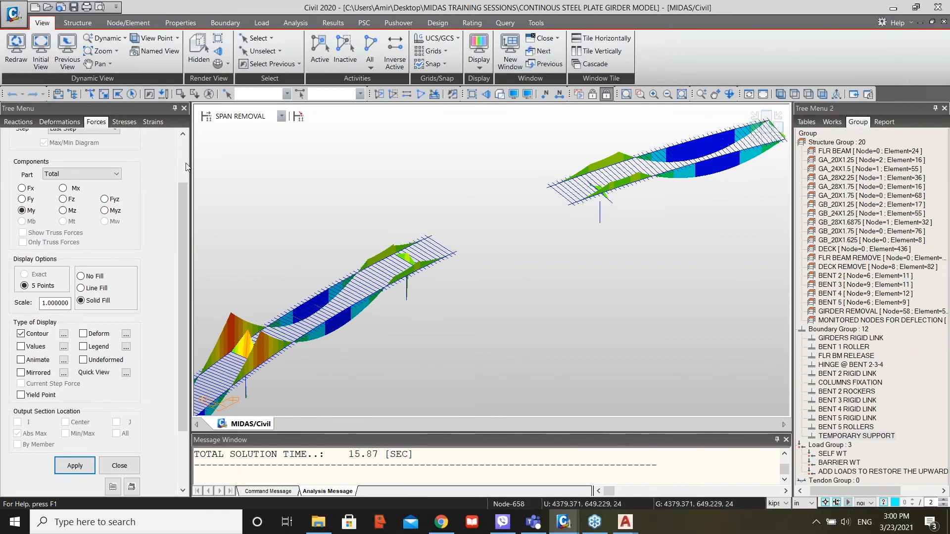
# Display the My diagrams for the ADD LOADS TO RESTORE stage and examine the girder ends and bents beside the removed span.
pyautogui.click(227, 119)
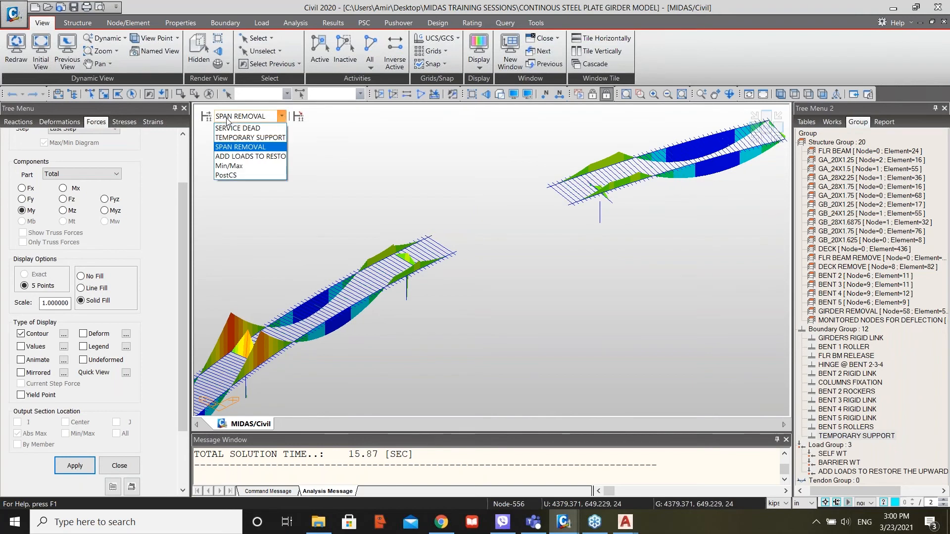
pyautogui.click(232, 156)
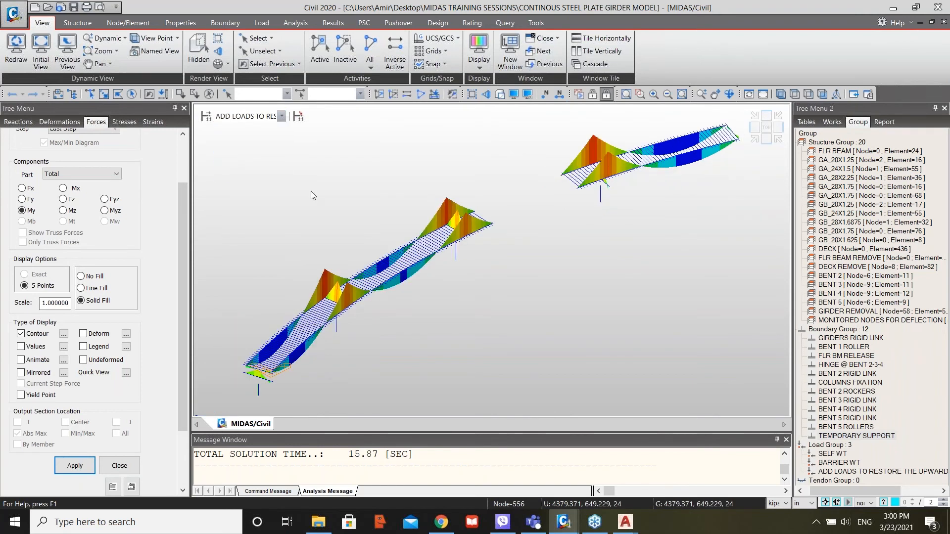
pyautogui.click(514, 94)
pyautogui.click(465, 162)
pyautogui.click(404, 405)
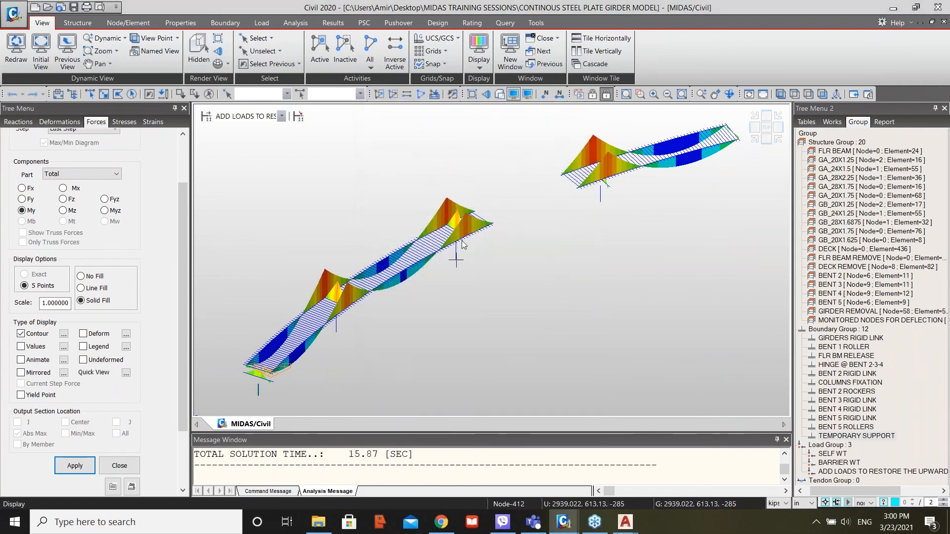
pyautogui.scroll(3, 488, 235)
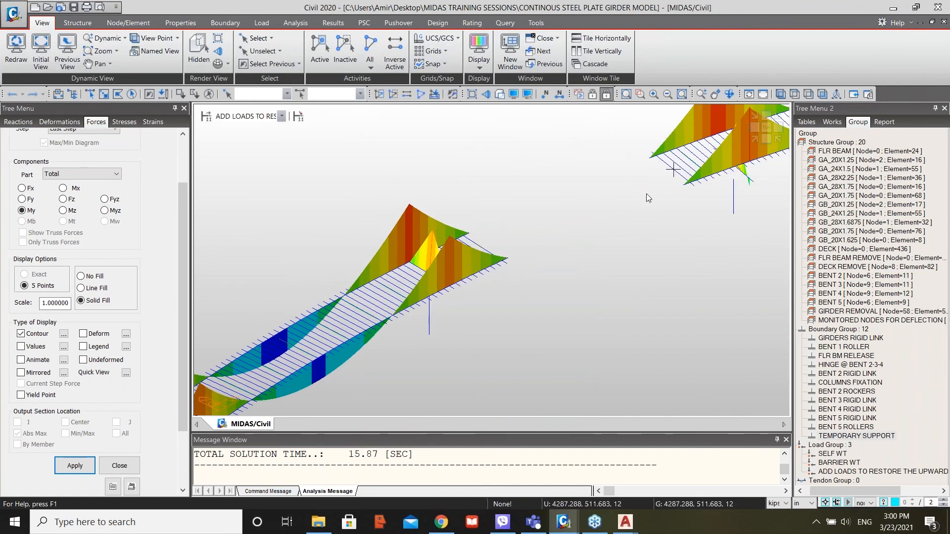
pyautogui.scroll(-3, 494, 239)
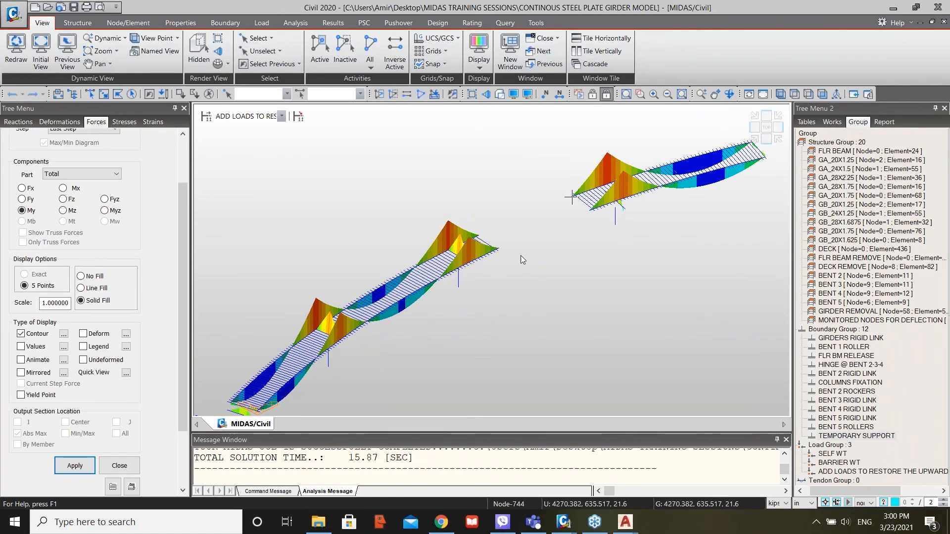
# Switch to the open CSTAYED BRIDGE model and enlarge its model view by narrowing the works tree.
pyautogui.moveTo(560, 524)
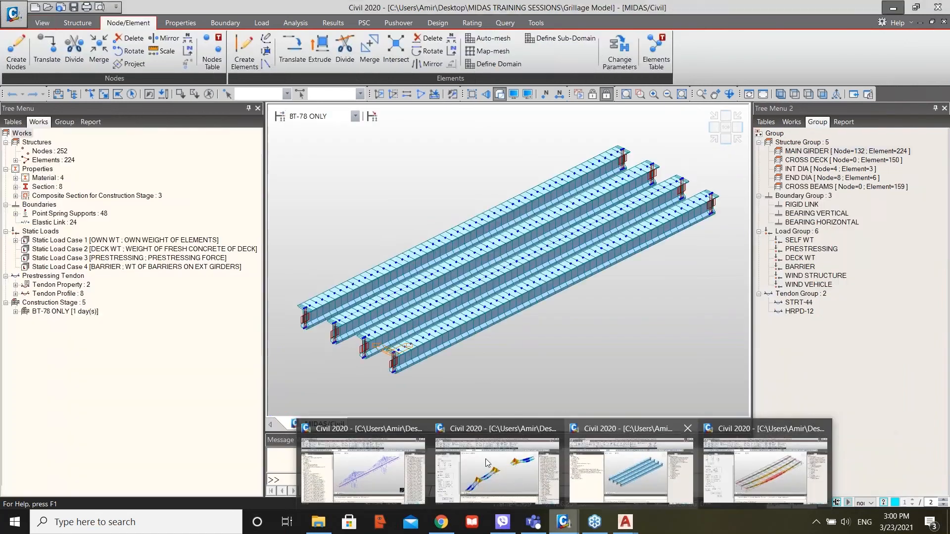
pyautogui.click(404, 448)
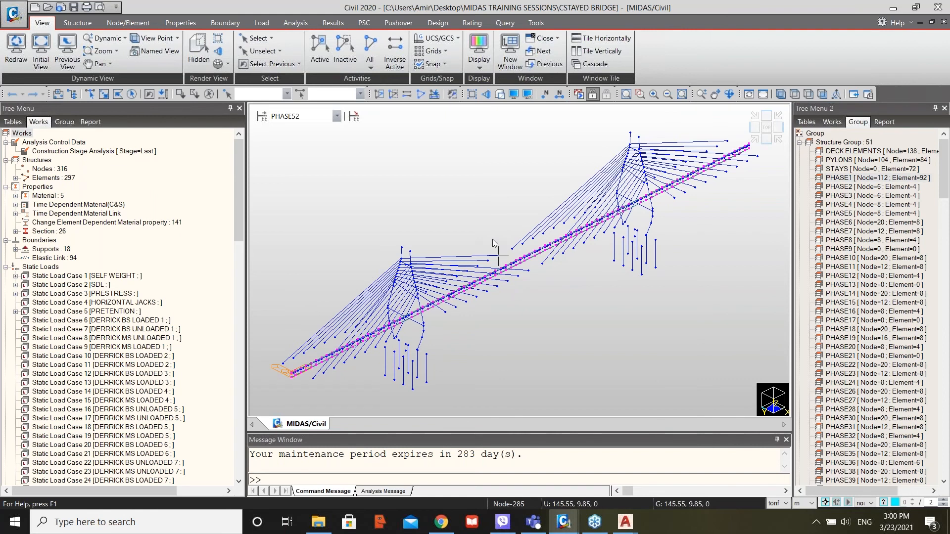
pyautogui.moveTo(493, 240)
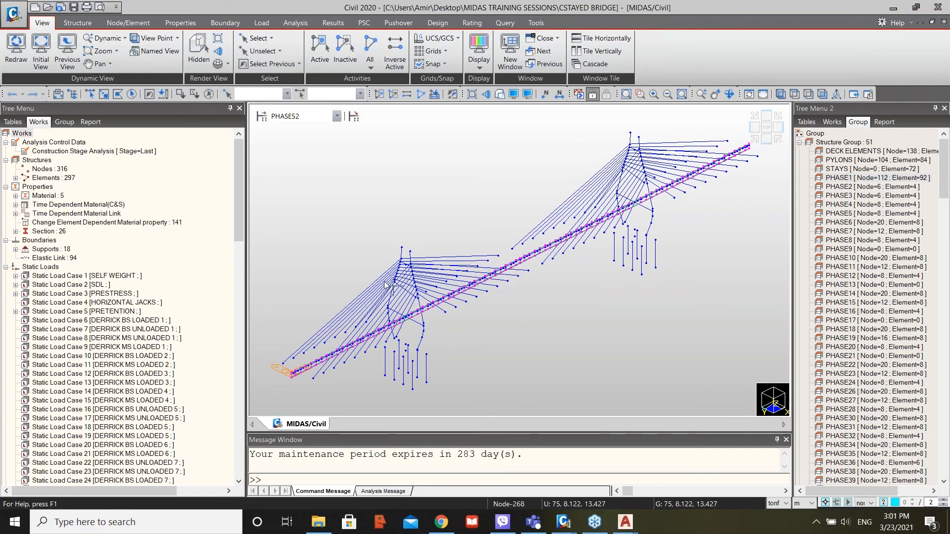
pyautogui.moveTo(506, 302)
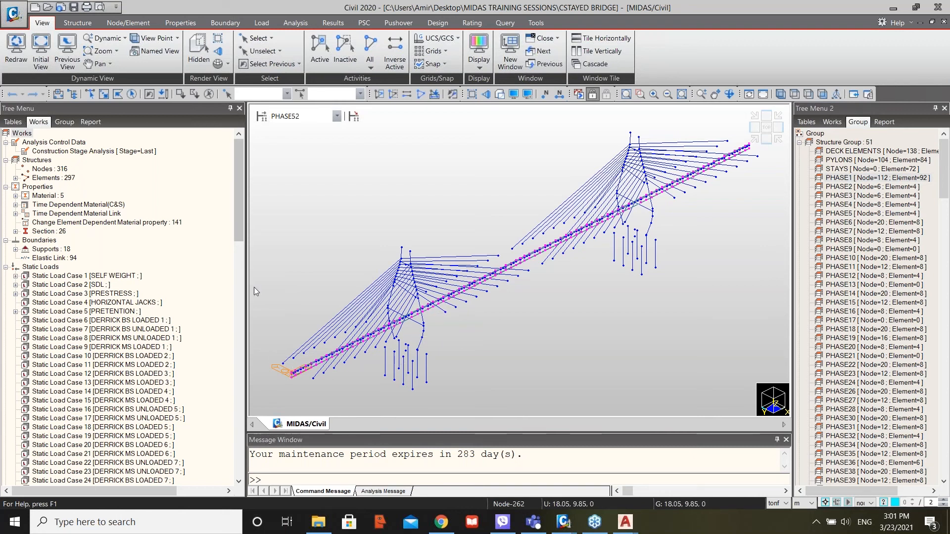
pyautogui.moveTo(246, 283); pyautogui.dragTo(223, 278)
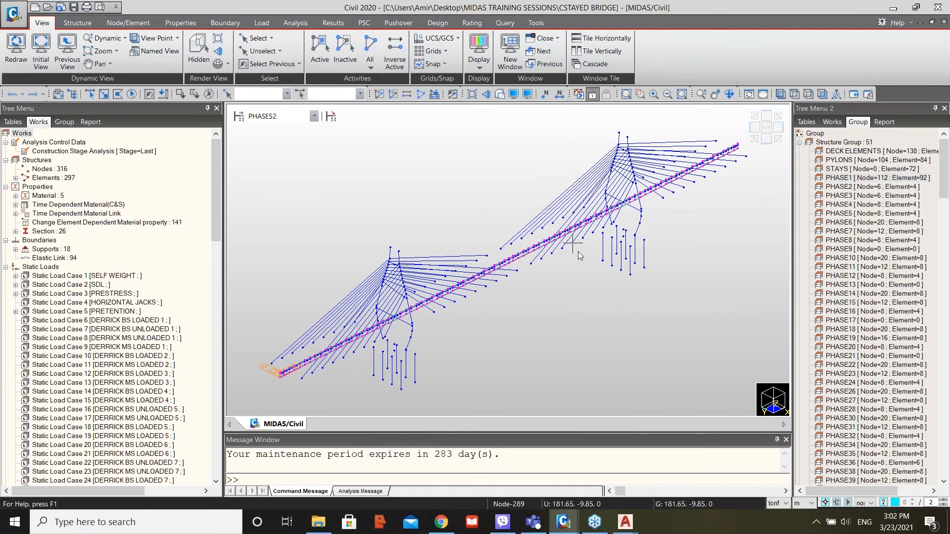
pyautogui.moveTo(580, 255)
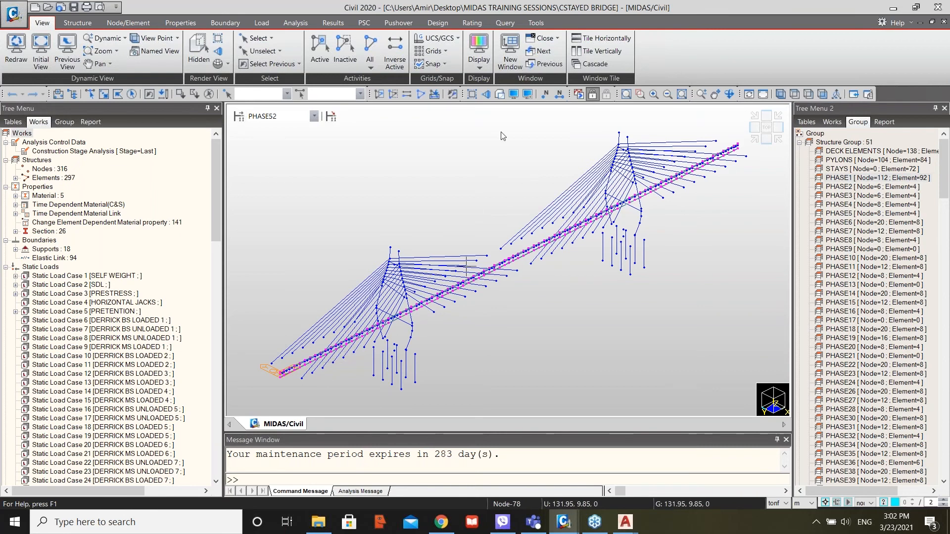
# Render the cable-stayed bridge with solid sections and inspect the box deck end, the pylon, the piles and the whole bridge.
pyautogui.click(500, 94)
pyautogui.scroll(5, 251, 371)
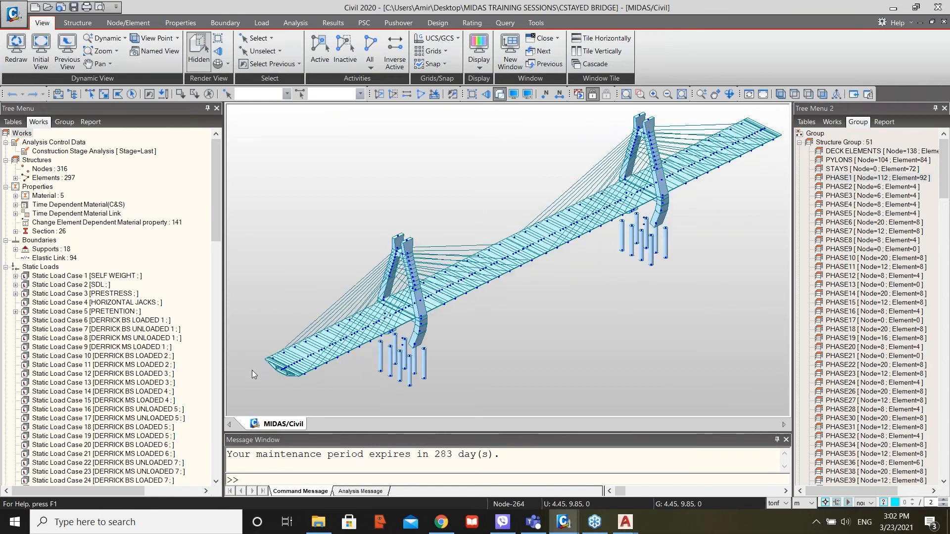
pyautogui.scroll(3, 415, 354)
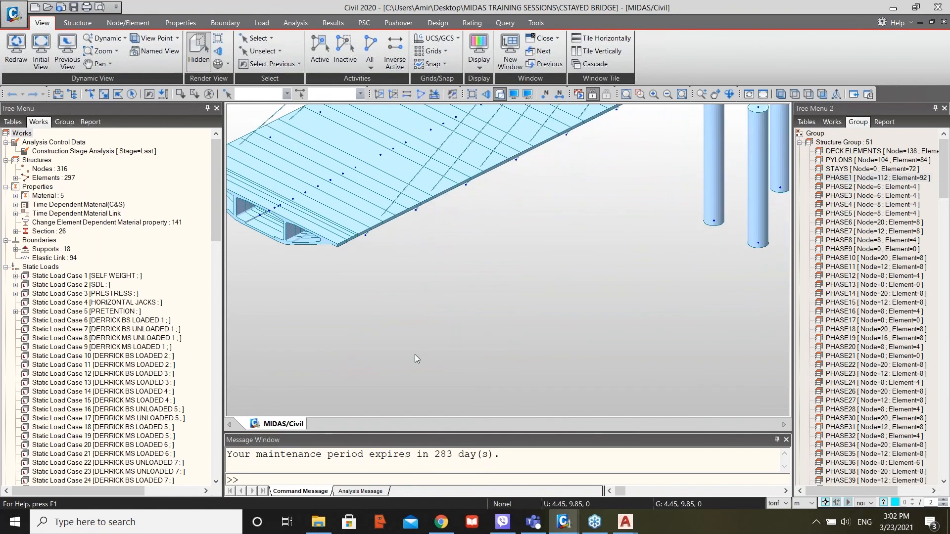
pyautogui.scroll(-3, 384, 280)
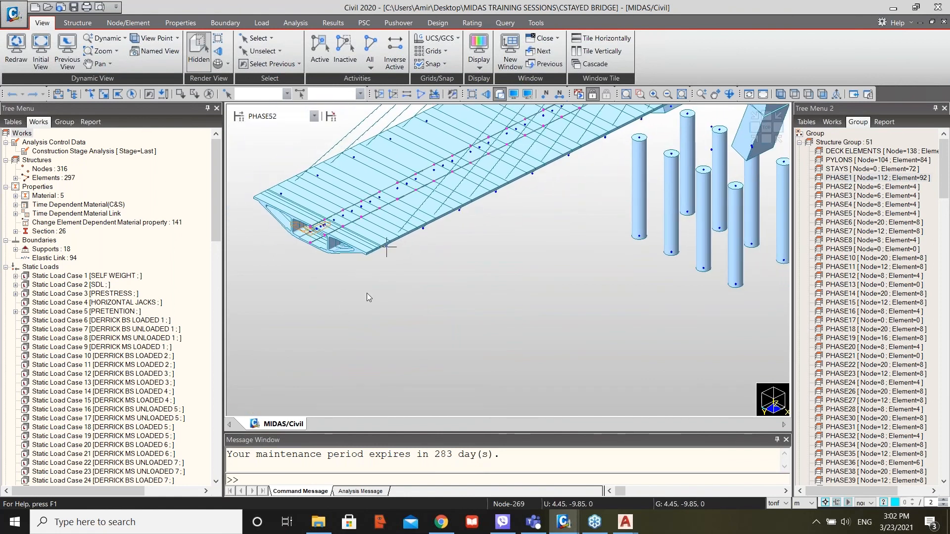
pyautogui.scroll(-3, 390, 319)
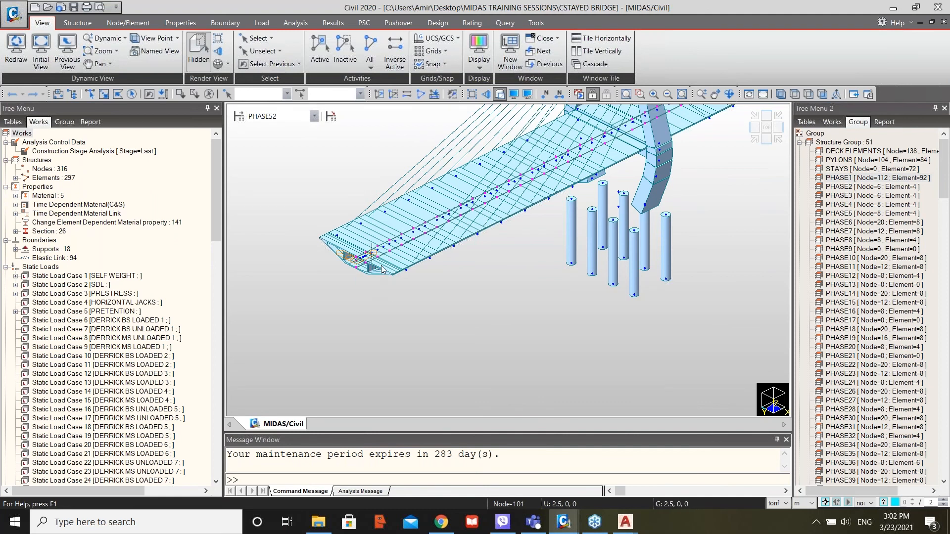
pyautogui.moveTo(570, 184); pyautogui.dragTo(383, 294, button='middle')
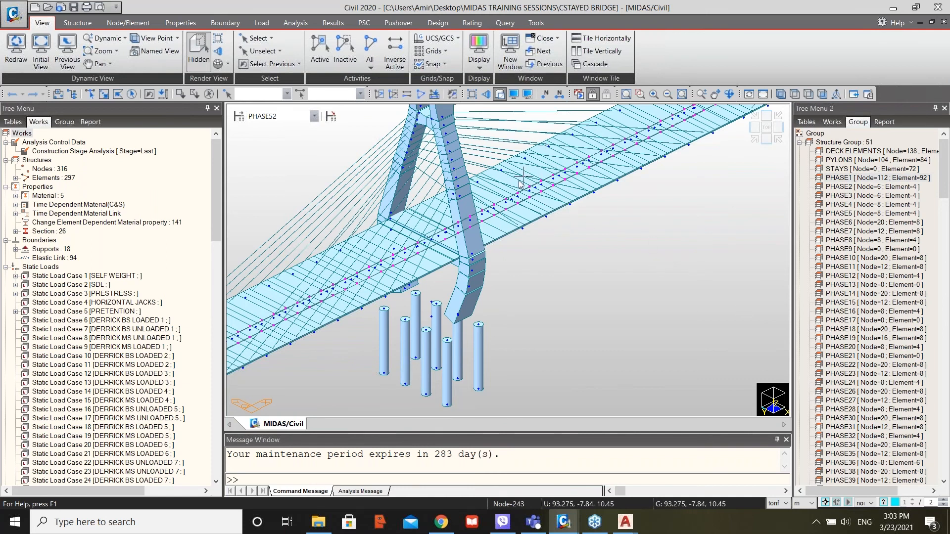
pyautogui.scroll(-3, 523, 283)
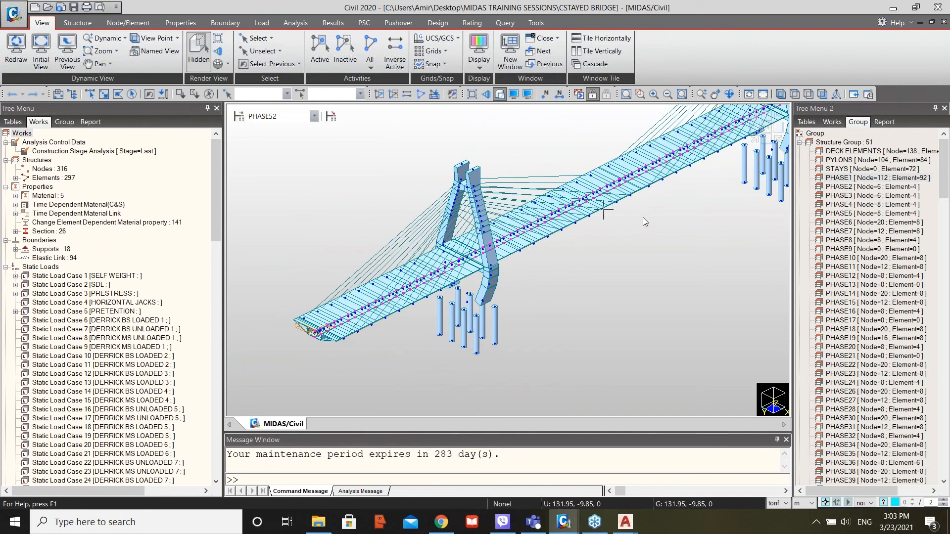
pyautogui.moveTo(644, 218)
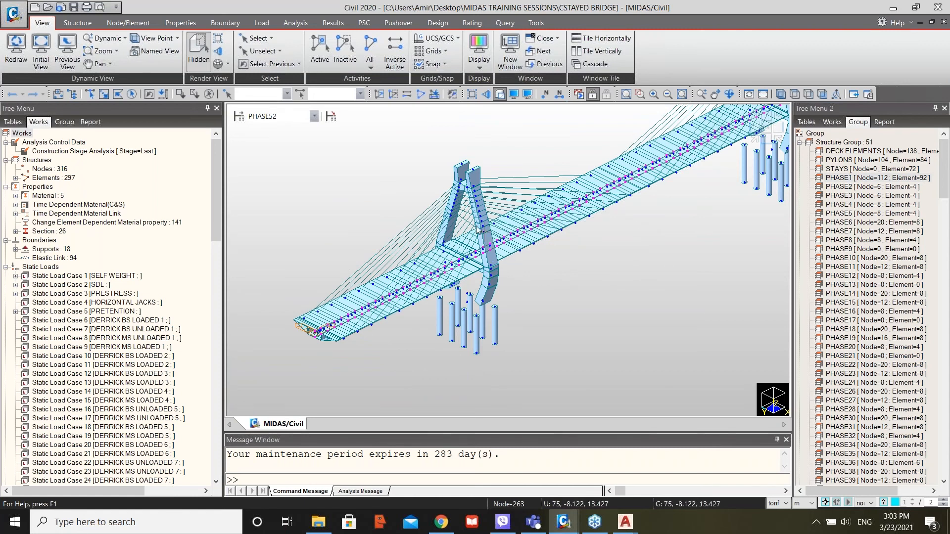
pyautogui.scroll(-2, 595, 256)
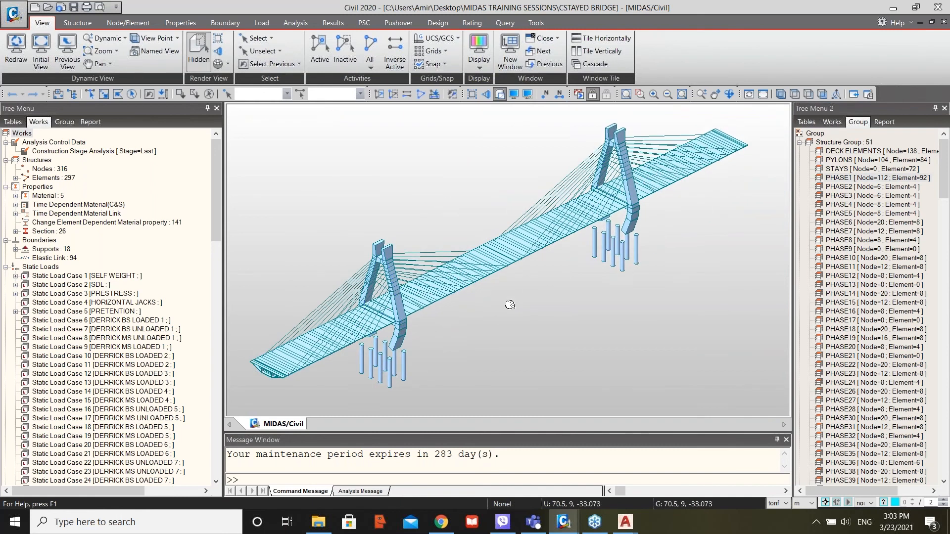
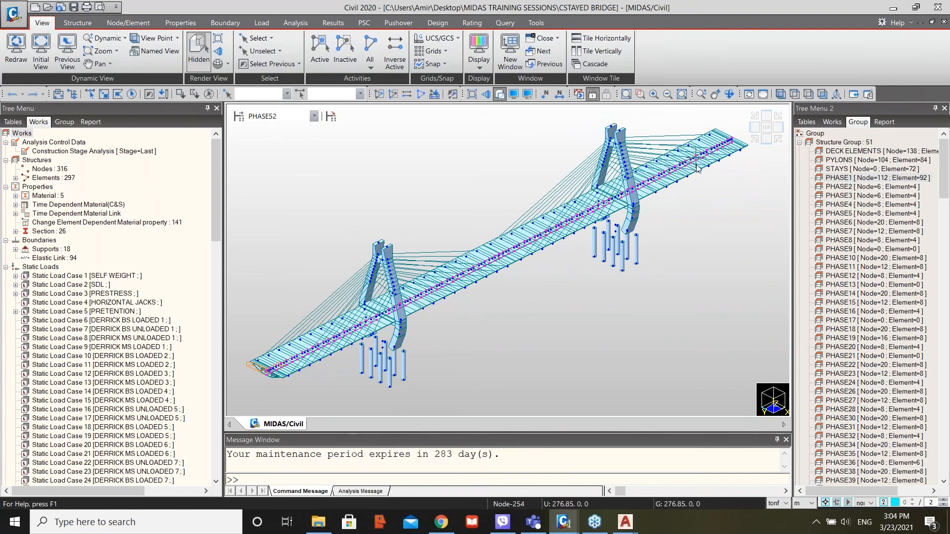
# Display the PHASE1 construction stage of the cable-stayed bridge.
pyautogui.click(313, 116)
pyautogui.scroll(10, 283, 159)
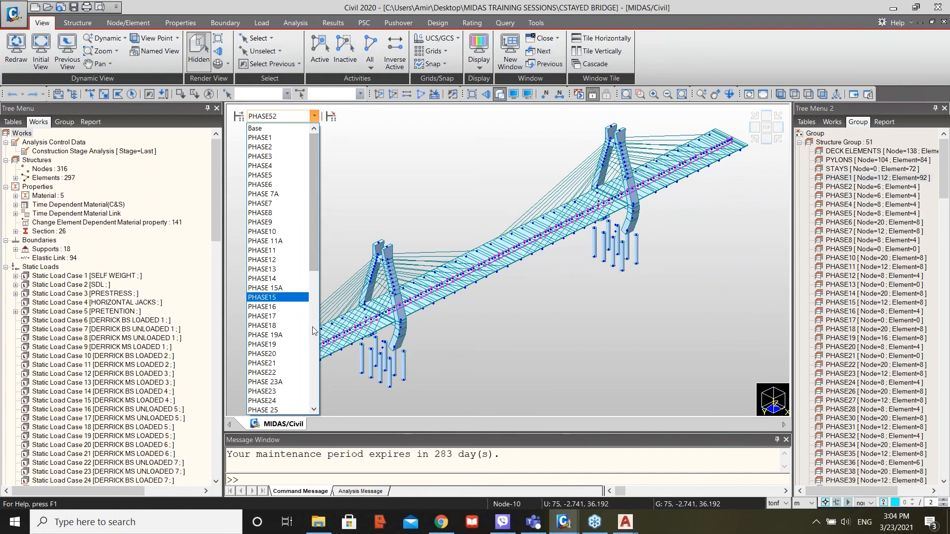
pyautogui.moveTo(317, 206)
pyautogui.mouseDown()
pyautogui.moveTo(359, 389)
pyautogui.moveTo(315, 200)
pyautogui.mouseUp()
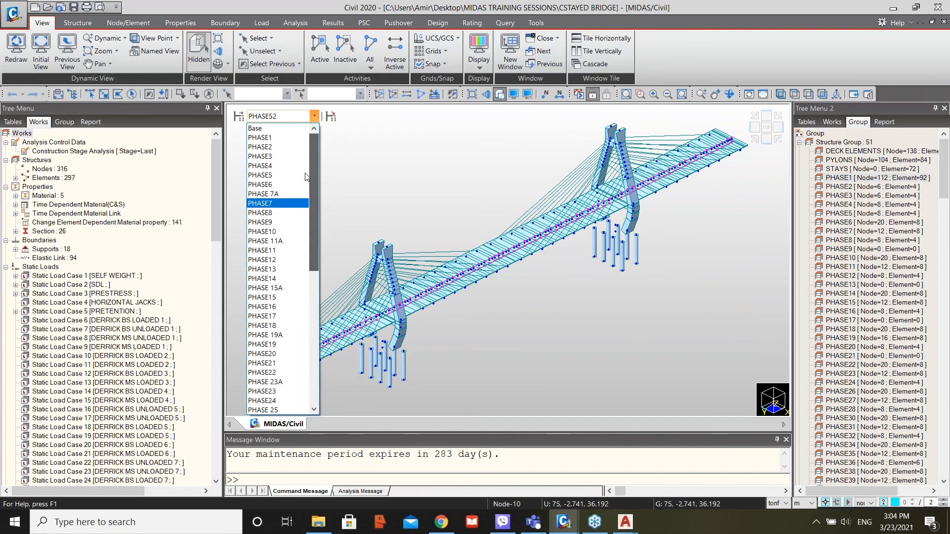
pyautogui.click(273, 141)
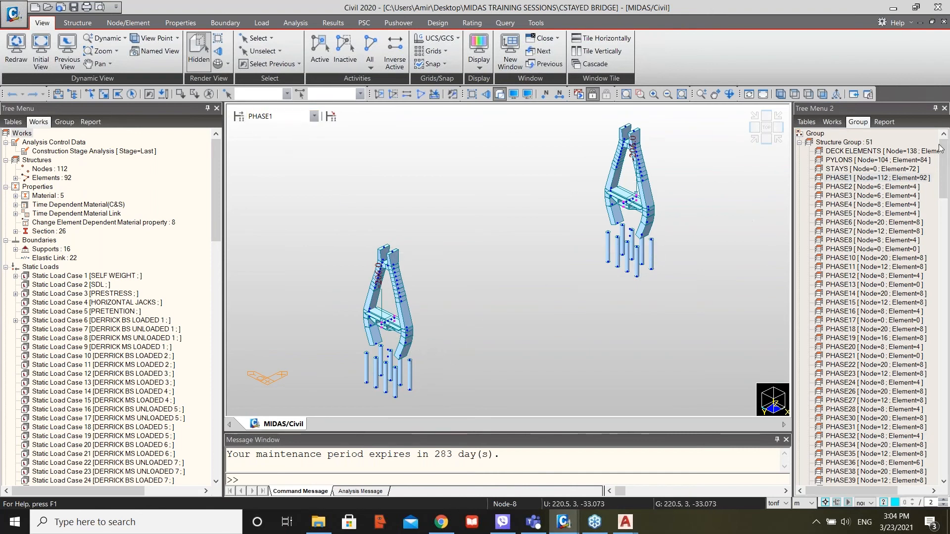
# Widen the group tree and select all nodes and elements of the PHASE1 structure group.
pyautogui.moveTo(793, 198); pyautogui.dragTo(731, 198)
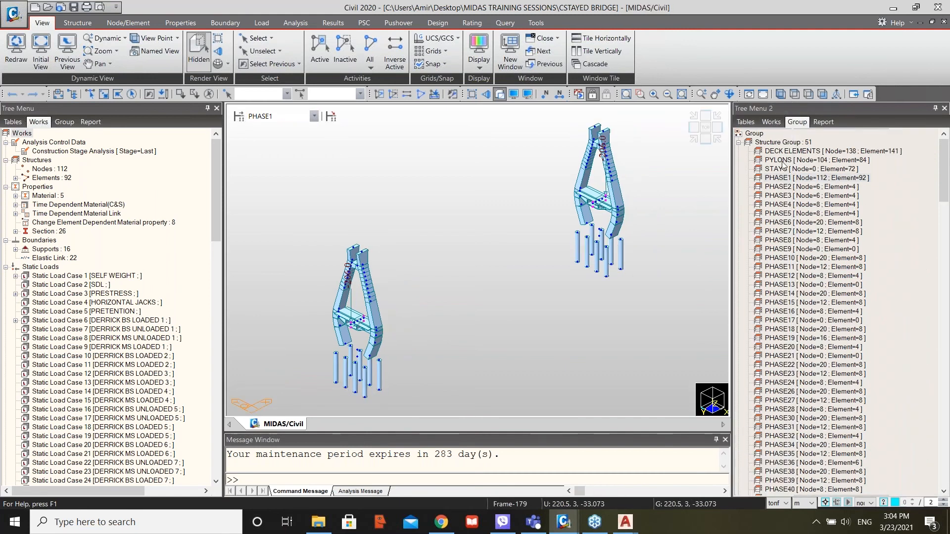
pyautogui.click(783, 178)
pyautogui.click(783, 178)
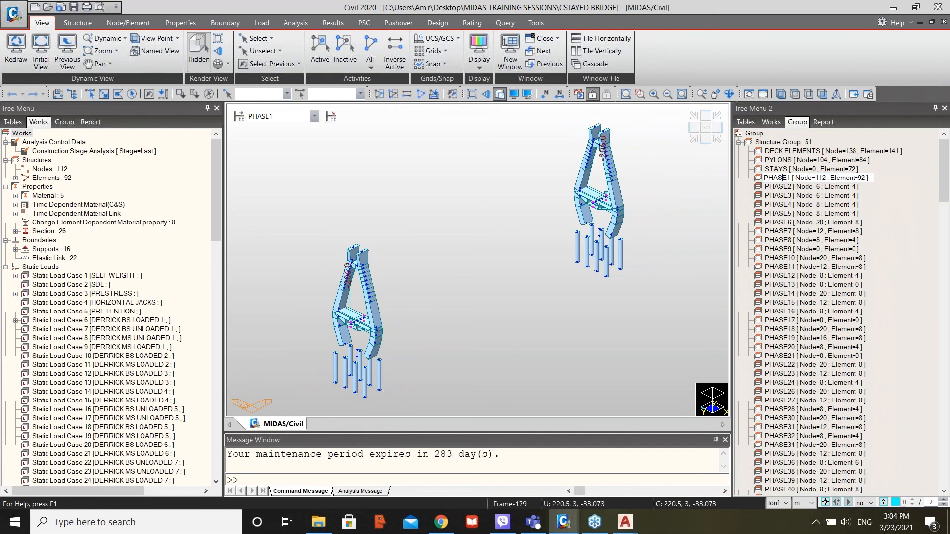
pyautogui.doubleClick(778, 179)
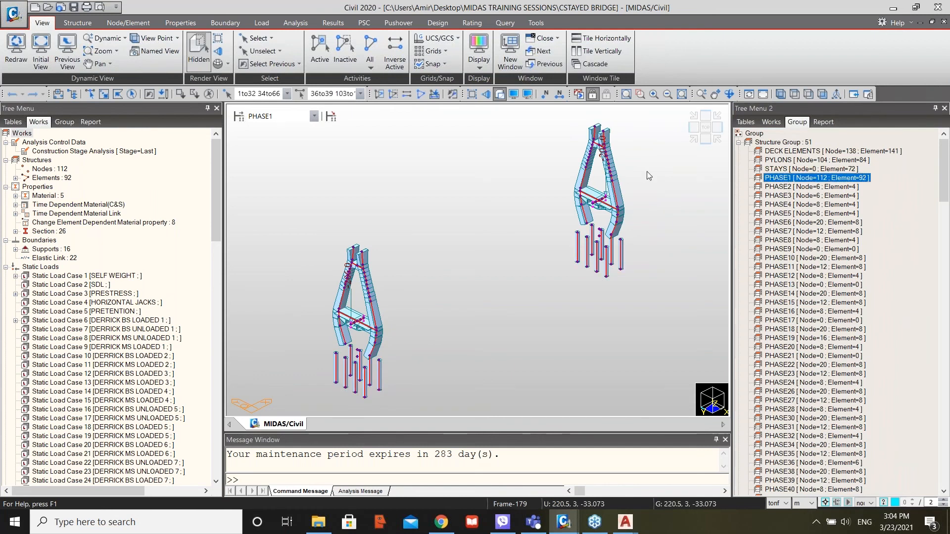
# Return to the Base stage and highlight the PHASE1 structure group on the complete bridge.
pyautogui.click(273, 117)
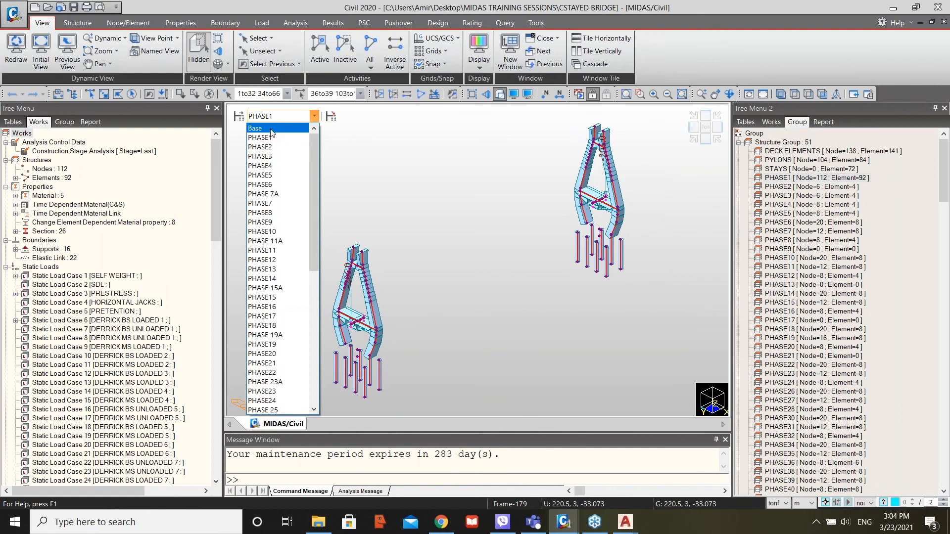
pyautogui.click(276, 128)
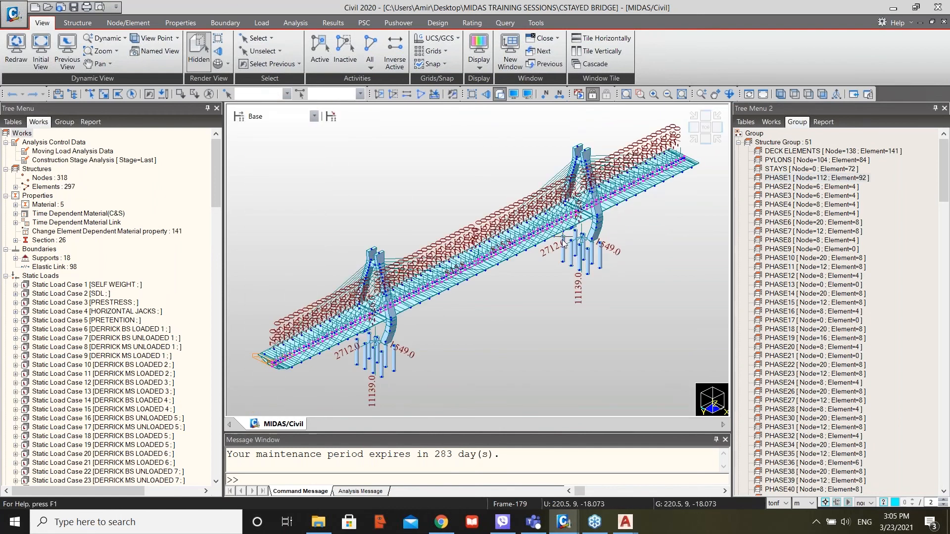
pyautogui.doubleClick(788, 177)
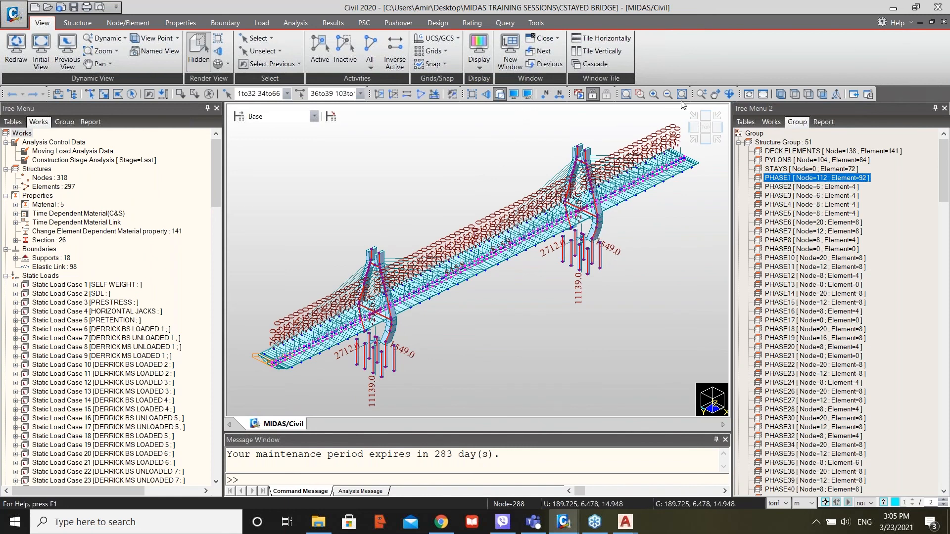
# Hide the load symbols and restore the isometric view with the PHASE1 group highlighted.
pyautogui.click(762, 95)
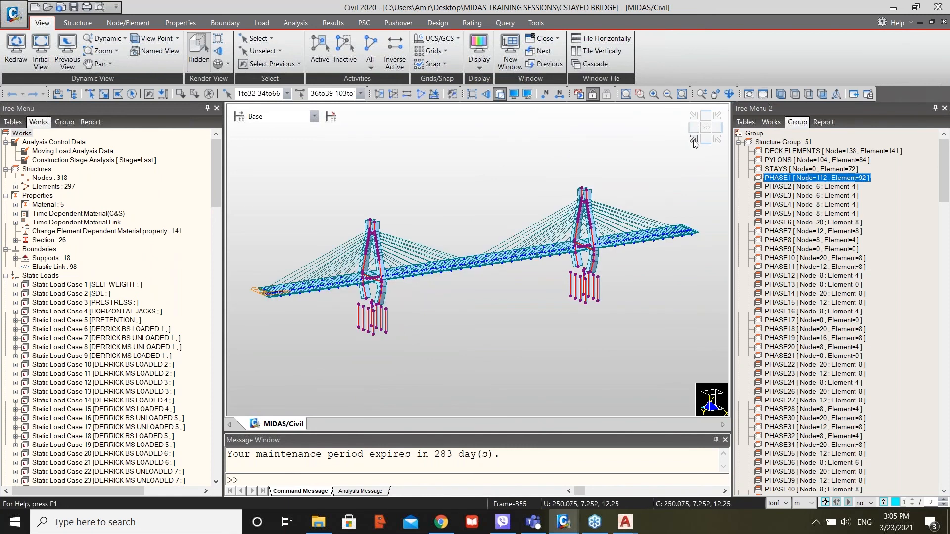
pyautogui.click(781, 94)
pyautogui.click(781, 178)
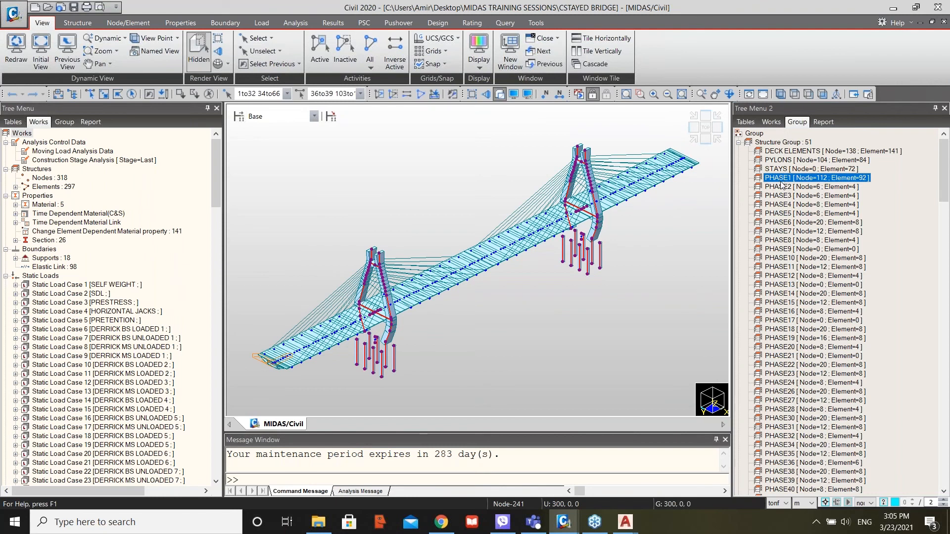
# Highlight the PHASE2, PHASE3, PHASE4 and PHASE5 structure groups in turn to examine which deck segments each phase contains.
pyautogui.click(780, 187)
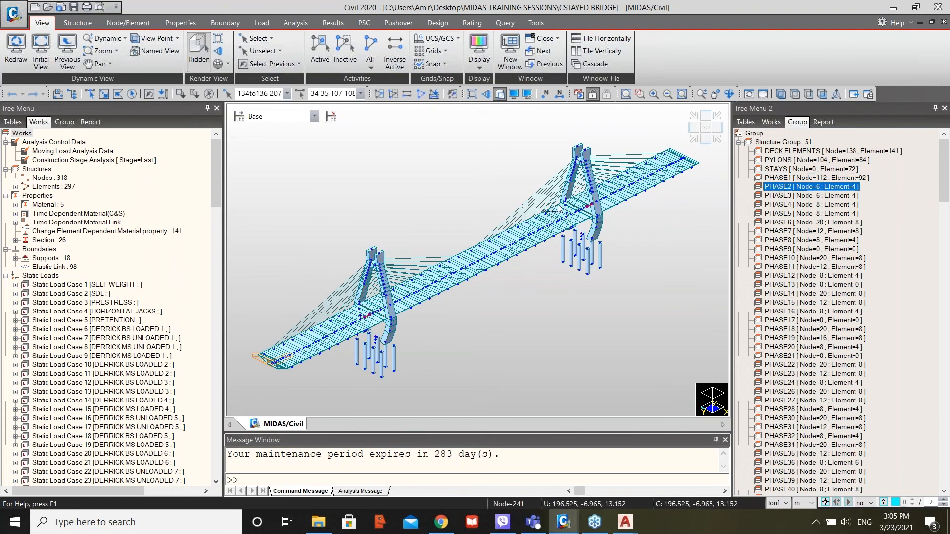
pyautogui.click(788, 196)
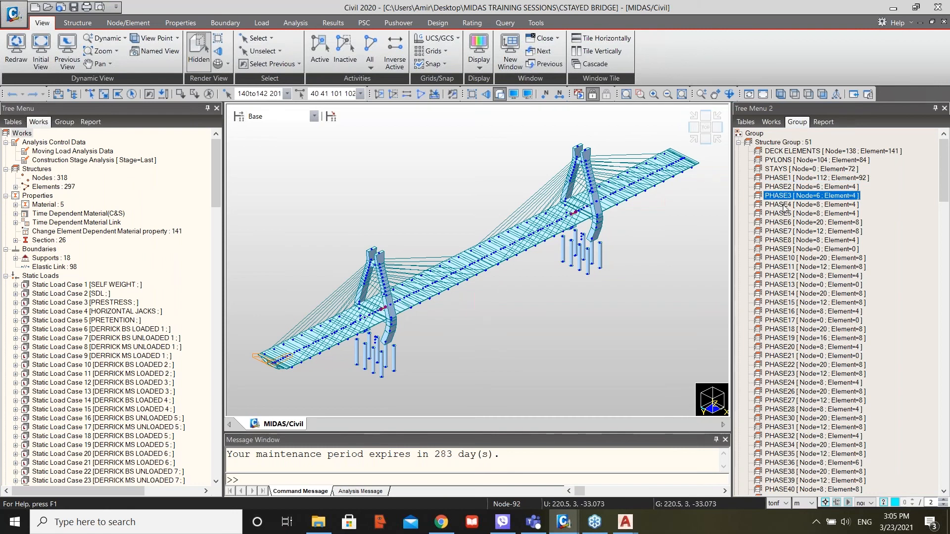
pyautogui.click(784, 205)
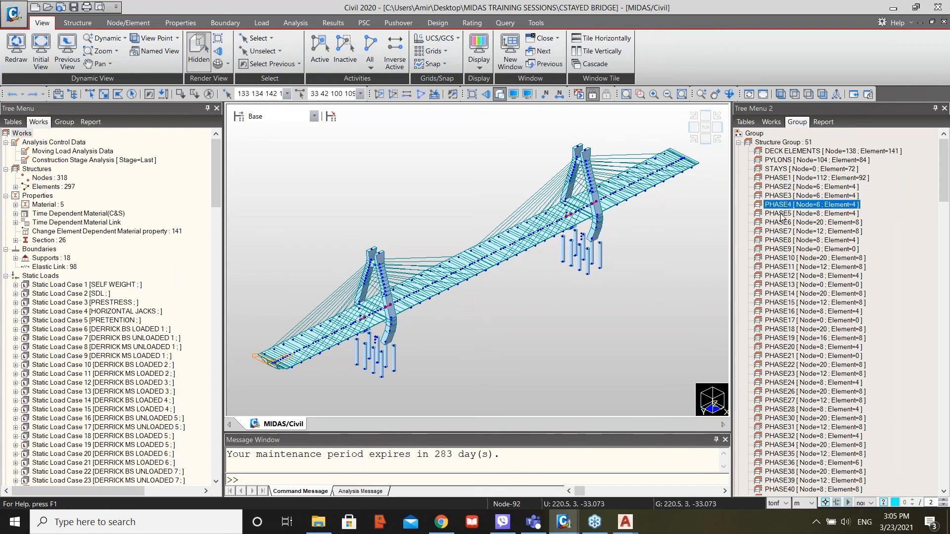
pyautogui.click(782, 214)
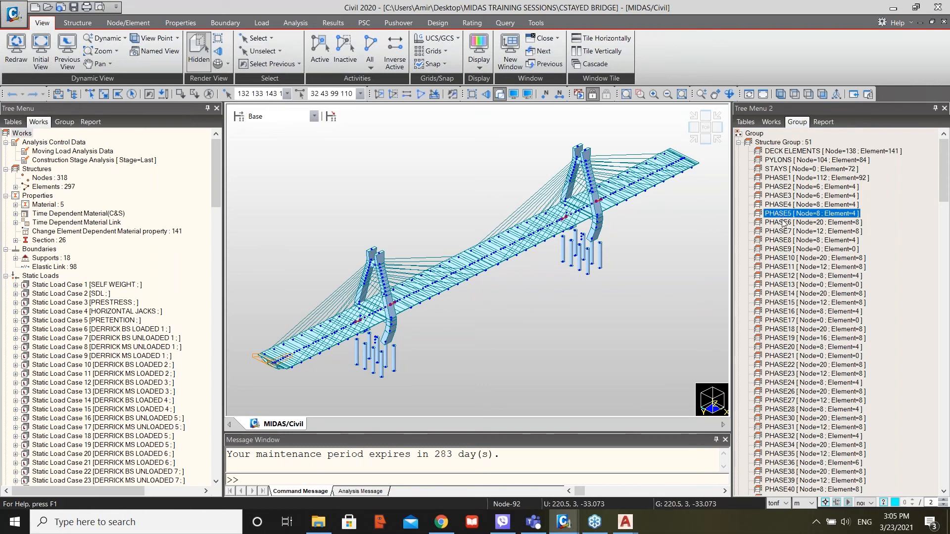
# Highlight the PHASE6 through PHASE10 structure groups in turn to examine which deck segments and stays each contains.
pyautogui.click(783, 223)
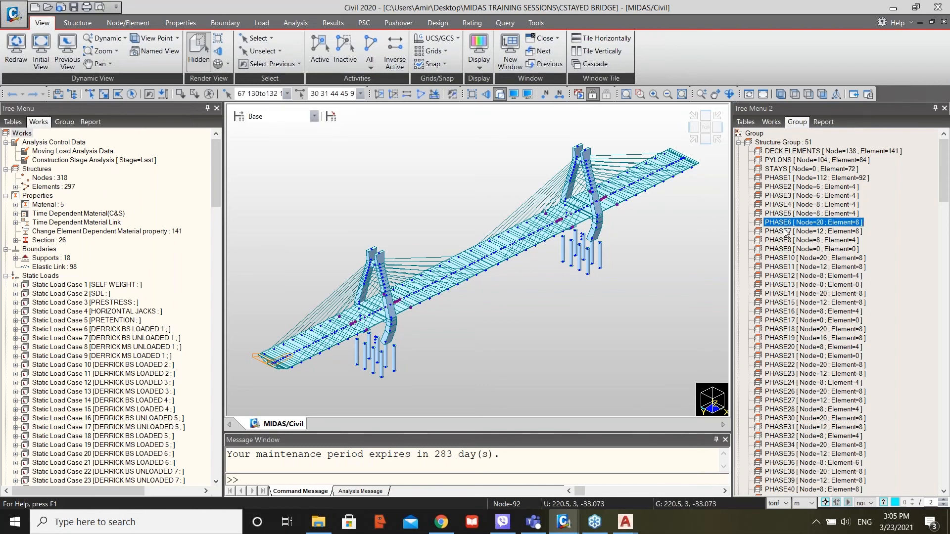
pyautogui.click(787, 231)
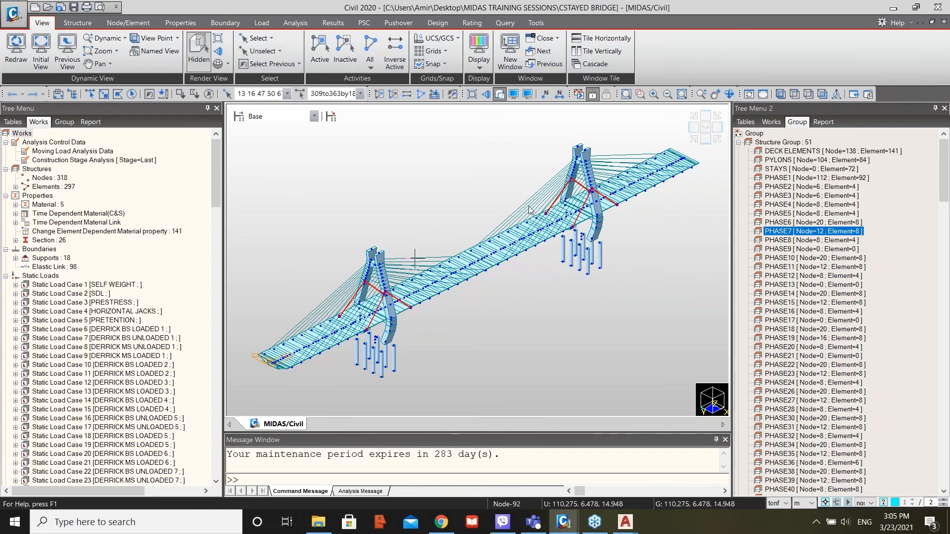
pyautogui.click(786, 241)
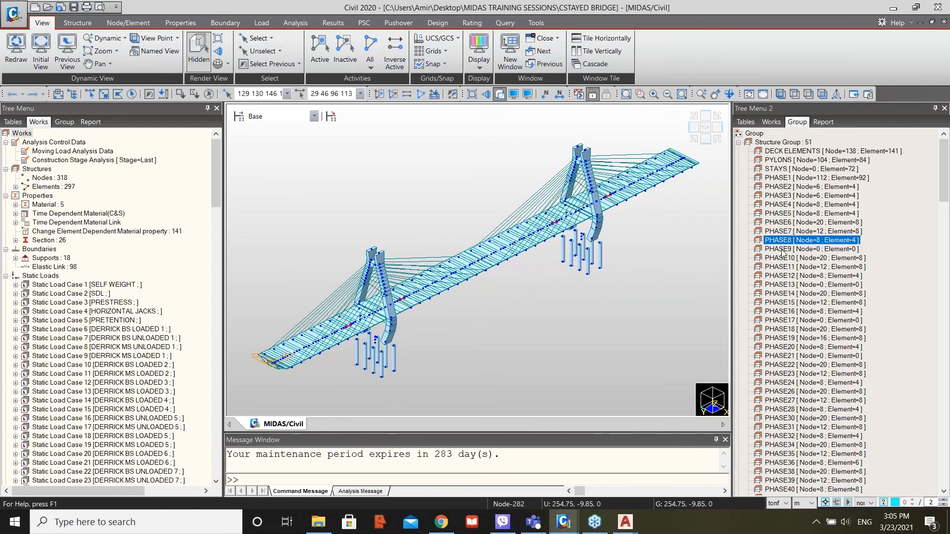
pyautogui.click(783, 250)
pyautogui.click(787, 259)
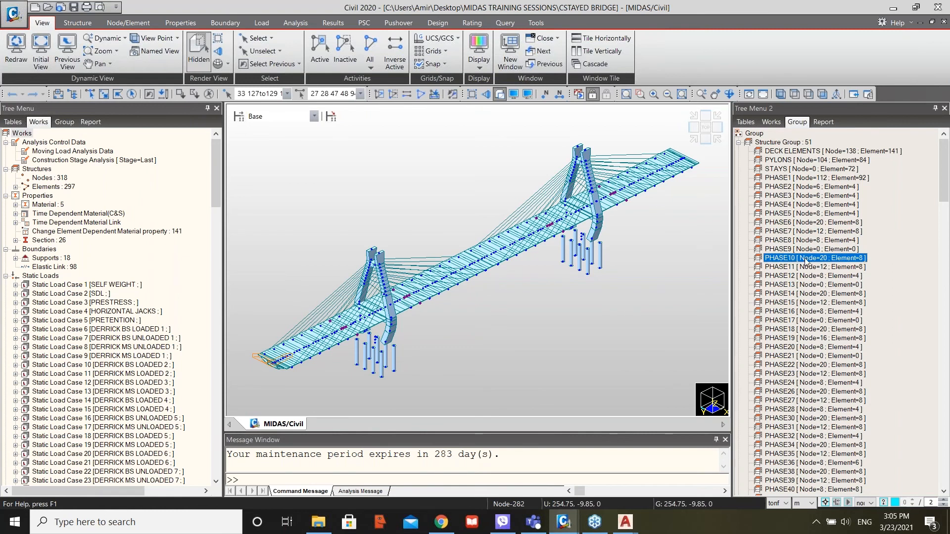
# Review the remaining structure and boundary groups, and select the SELF WEIGHT, SDL and PRESTRESS load groups in turn.
pyautogui.scroll(-7, 817, 217)
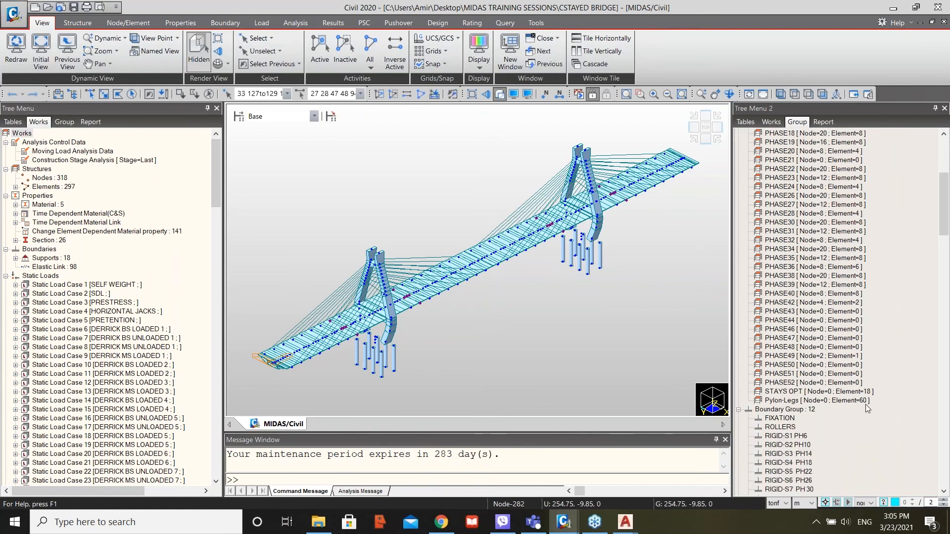
pyautogui.scroll(-6, 827, 386)
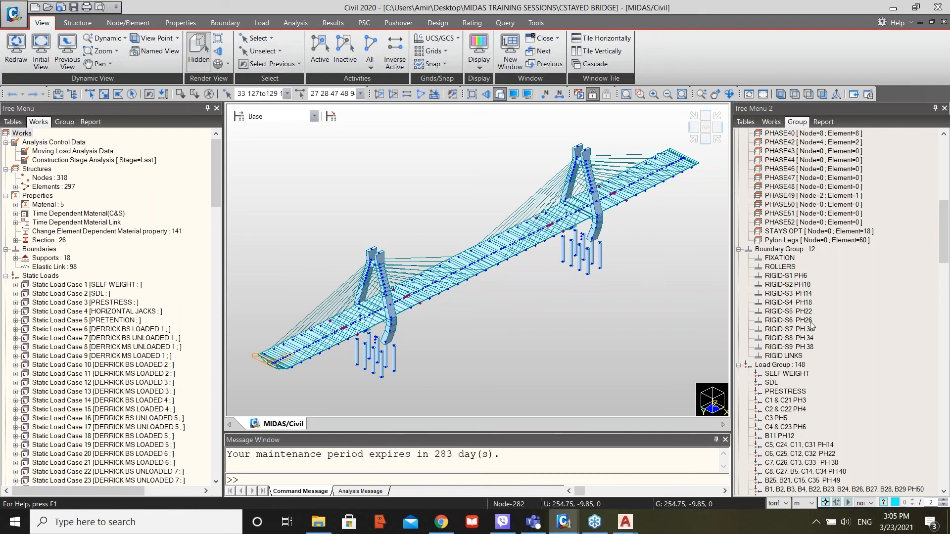
pyautogui.scroll(-6, 811, 324)
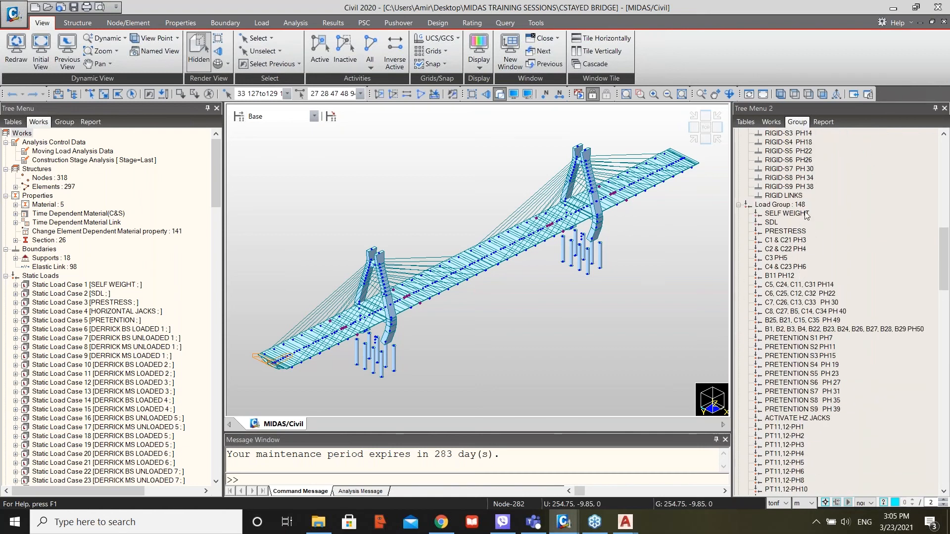
pyautogui.scroll(-1, 798, 206)
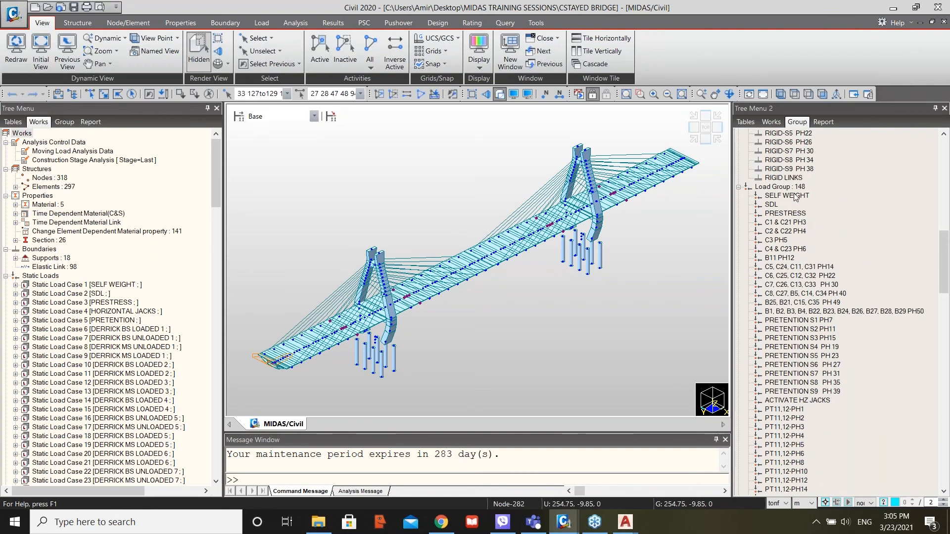
pyautogui.click(794, 198)
pyautogui.click(770, 205)
pyautogui.click(791, 215)
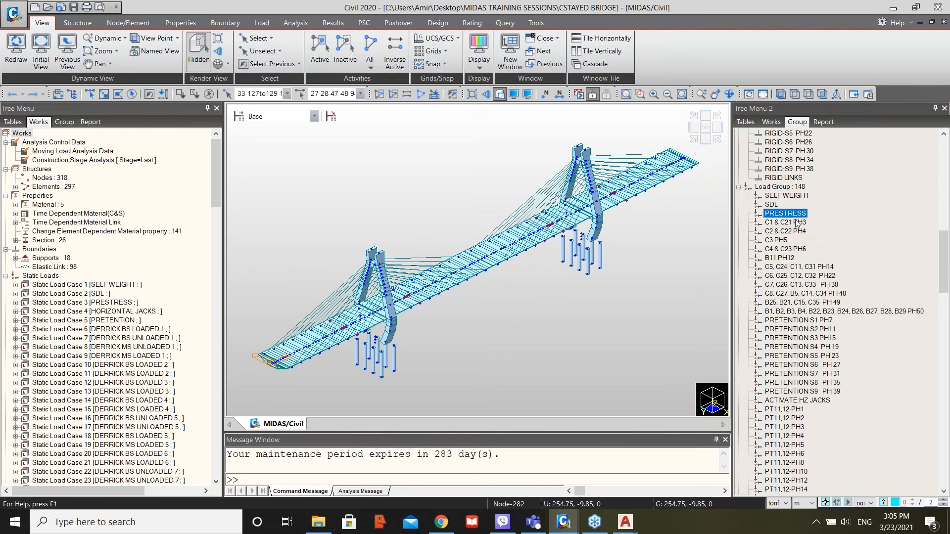
# Step through the tendon load groups from C1 & C21 PH3 to C4 & C23 PH6 to examine their phase assignments.
pyautogui.scroll(-1, 797, 221)
pyautogui.scroll(-1, 795, 218)
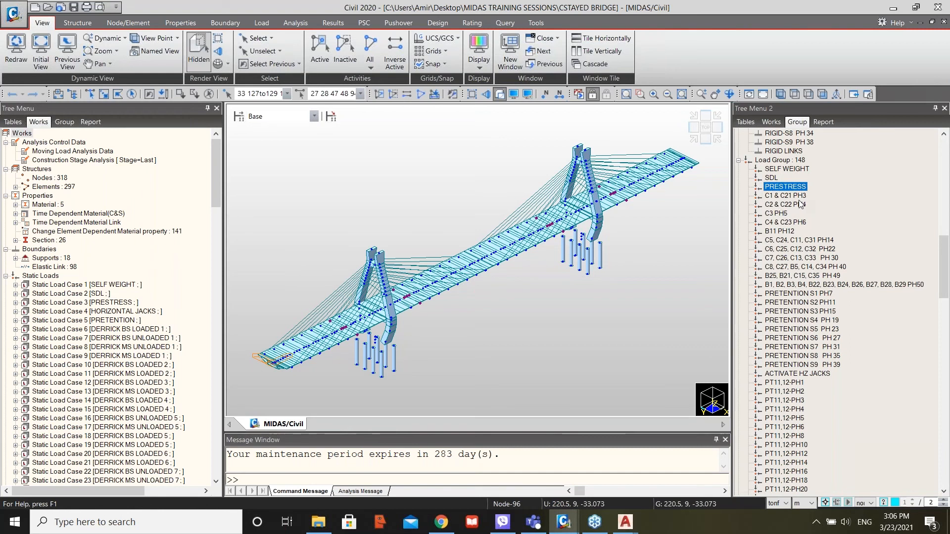
pyautogui.click(776, 197)
pyautogui.click(782, 202)
pyautogui.click(782, 197)
pyautogui.click(786, 206)
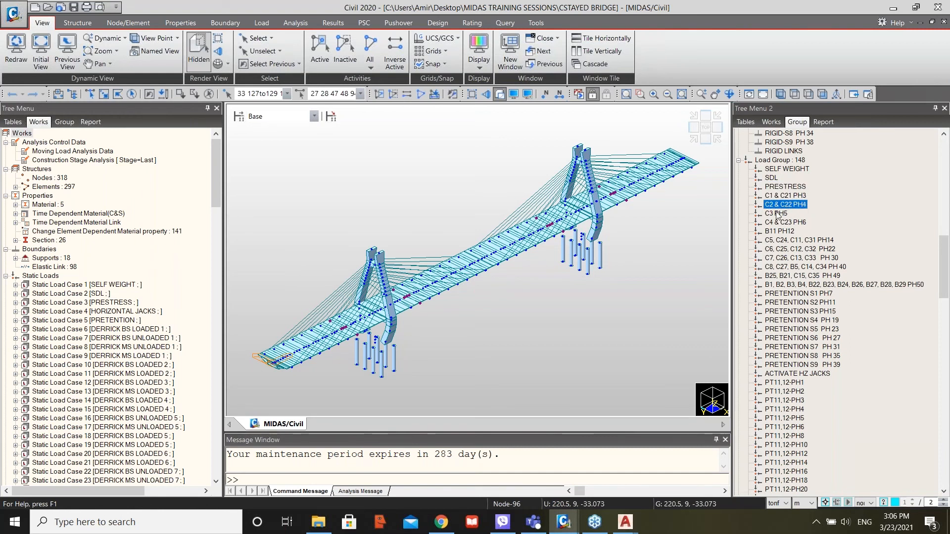
pyautogui.click(777, 213)
pyautogui.click(785, 222)
pyautogui.click(798, 197)
pyautogui.click(797, 204)
pyautogui.click(785, 197)
pyautogui.click(786, 205)
pyautogui.click(784, 214)
pyautogui.click(787, 223)
pyautogui.scroll(-1, 822, 277)
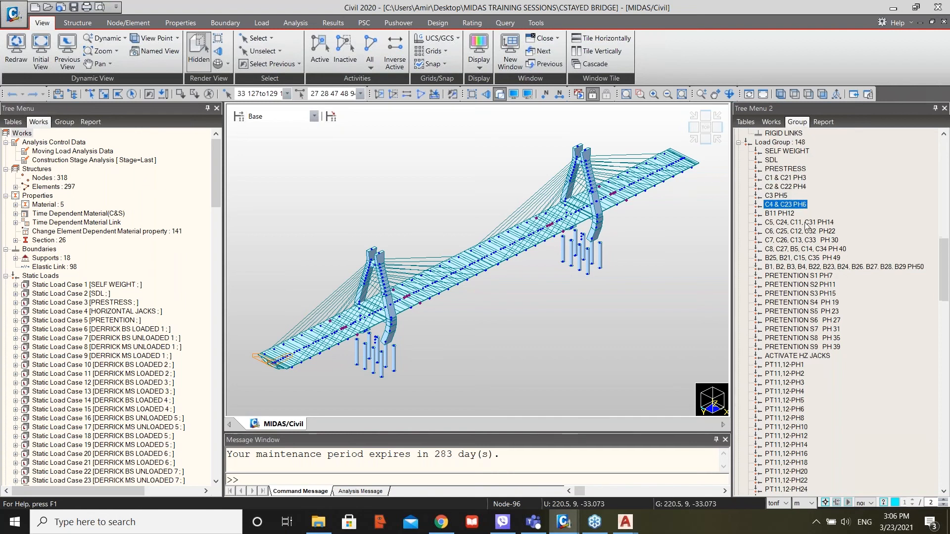
# Examine the PT11,12 load groups by phase alongside the C2 & C22 PH4 load group.
pyautogui.click(786, 355)
pyautogui.click(786, 373)
pyautogui.click(786, 391)
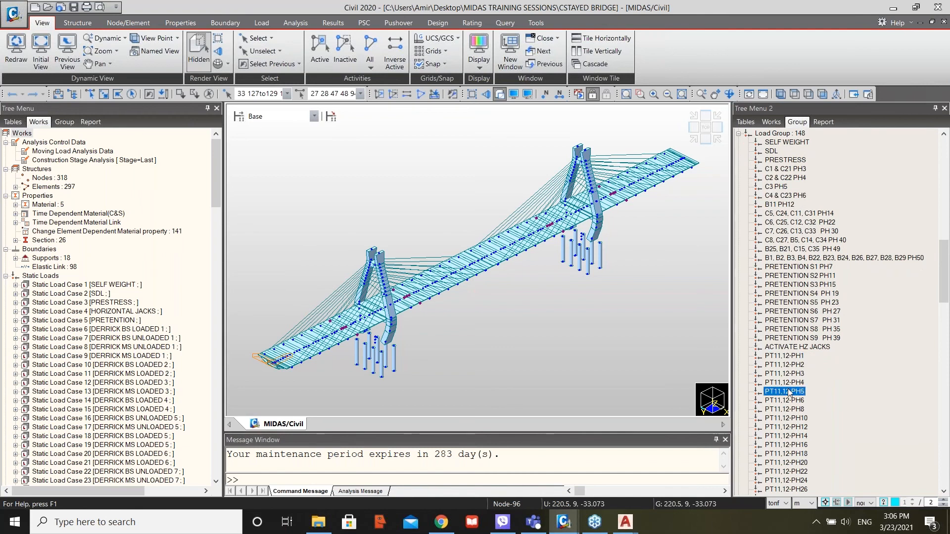
pyautogui.click(786, 409)
pyautogui.click(777, 179)
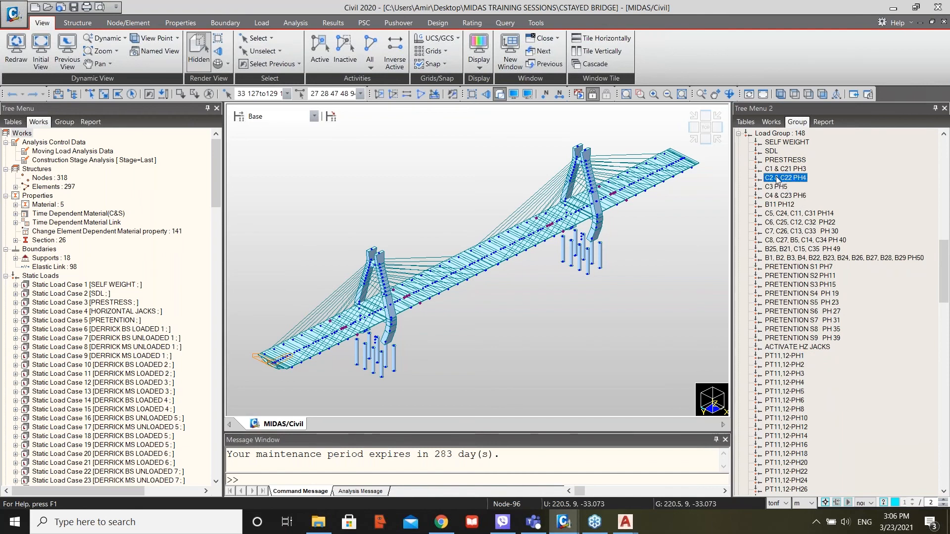
pyautogui.click(782, 366)
pyautogui.scroll(-1, 787, 341)
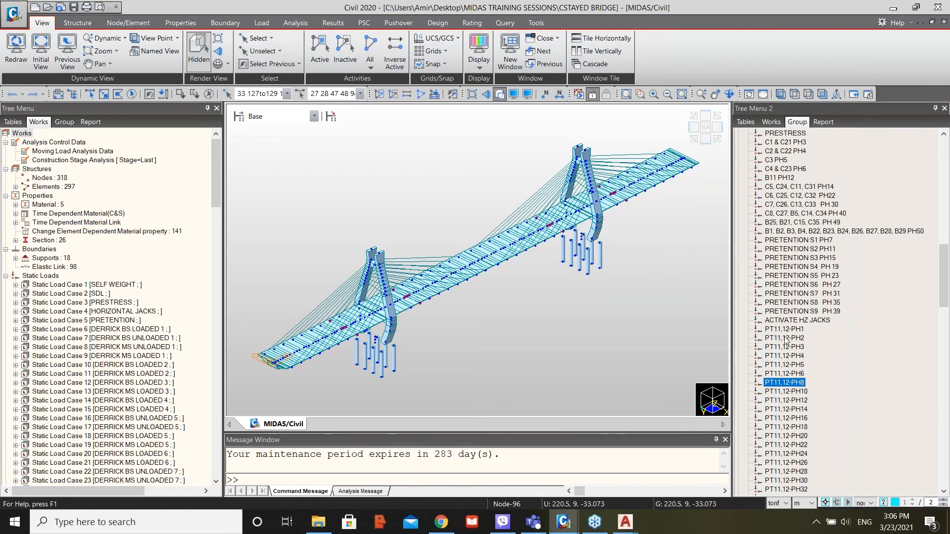
# Step through the stay pretension load groups from PRETENTION S1 PH7 to PRETENTION S7 PH 31.
pyautogui.click(800, 240)
pyautogui.click(797, 249)
pyautogui.click(795, 241)
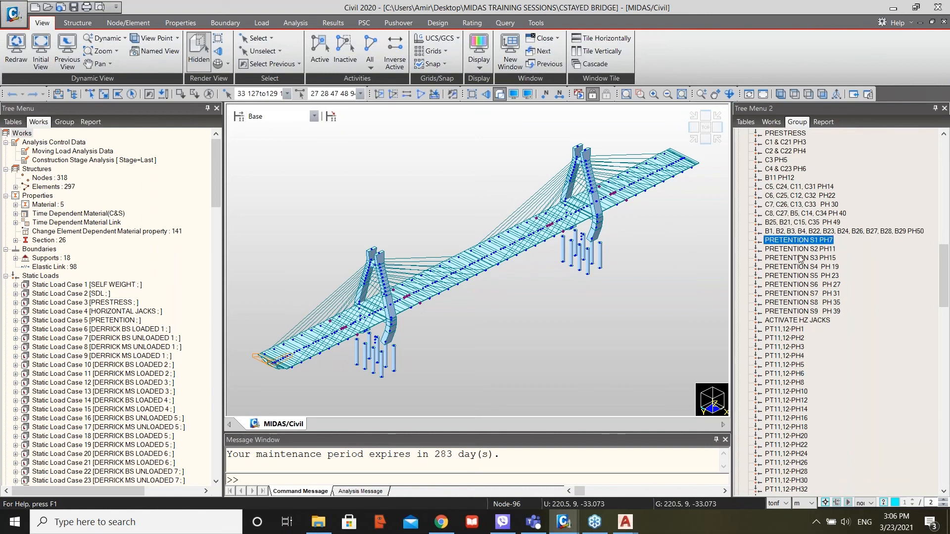
pyautogui.click(796, 258)
pyautogui.click(800, 266)
pyautogui.click(801, 275)
pyautogui.click(802, 295)
# Locate the derrick load groups and compare DERRICK BS LOADED 1 -PH1 with DERRICK BS UNLOADED 1 -PH2.
pyautogui.scroll(-15, 805, 306)
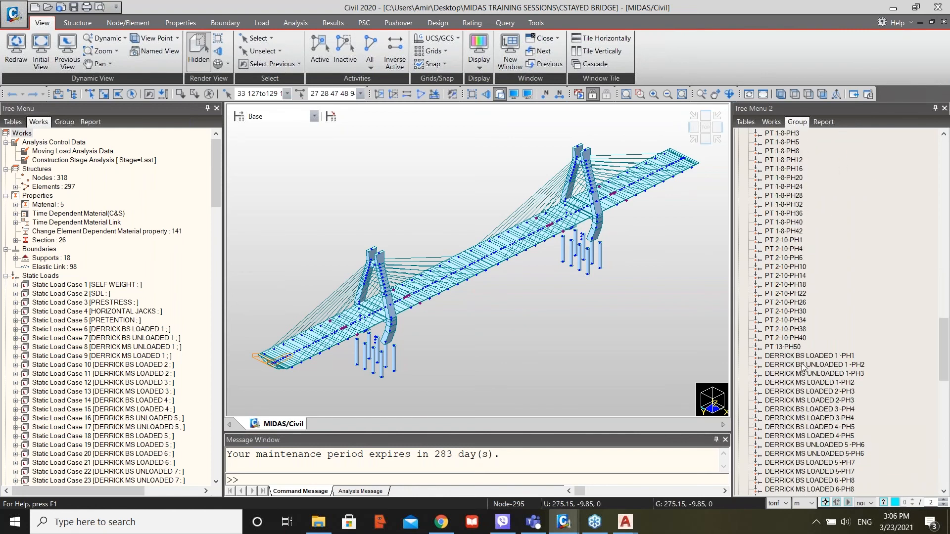
pyautogui.scroll(-4, 799, 365)
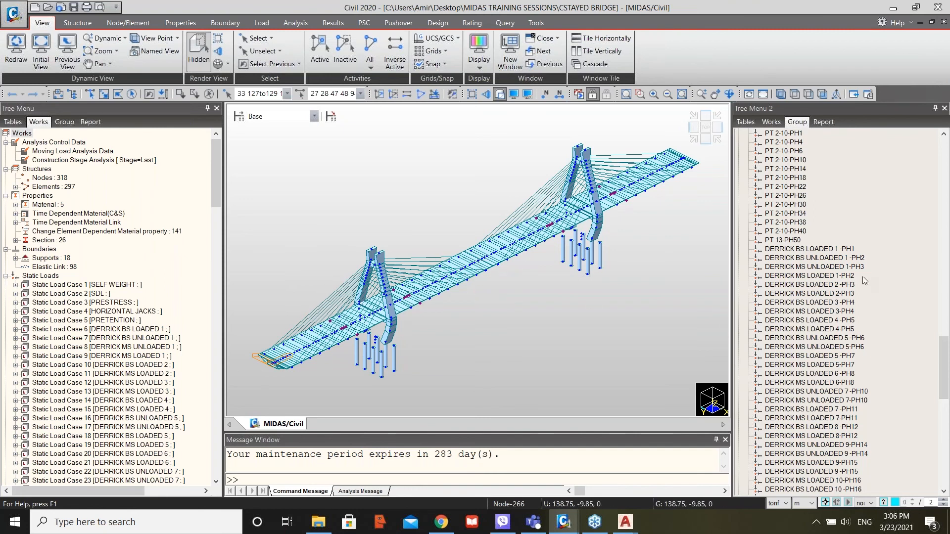
pyautogui.click(770, 250)
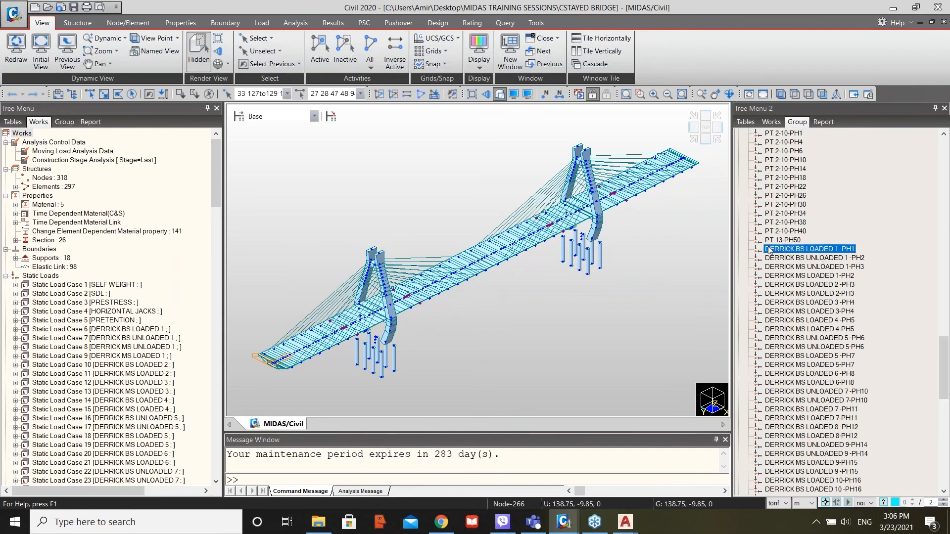
pyautogui.click(818, 259)
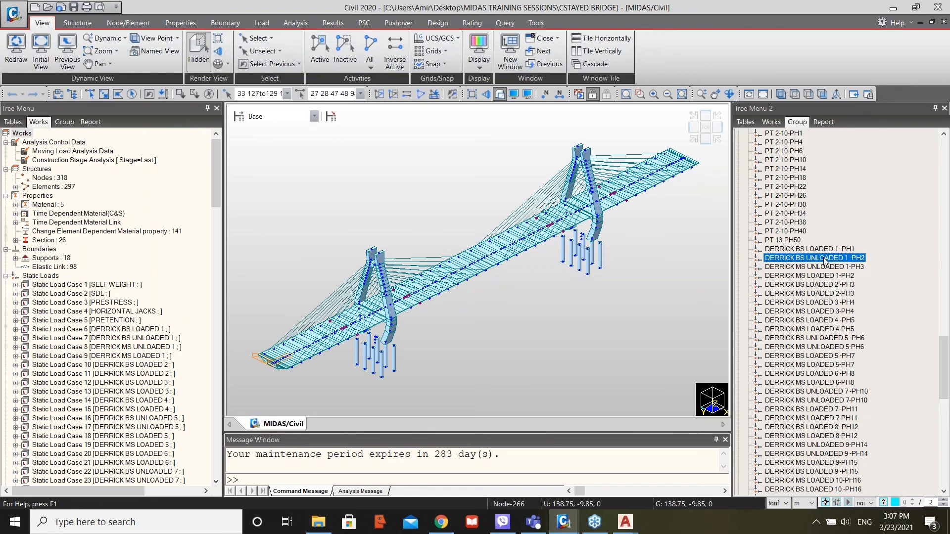
pyautogui.click(818, 250)
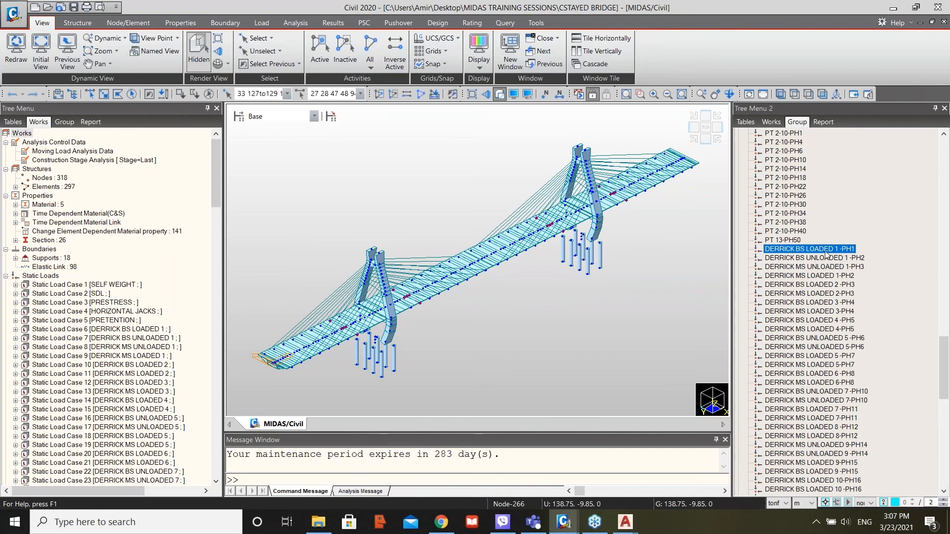
# Switch to the PHASE1 construction stage and display its nodal loads with their load values.
pyautogui.click(265, 119)
pyautogui.click(273, 138)
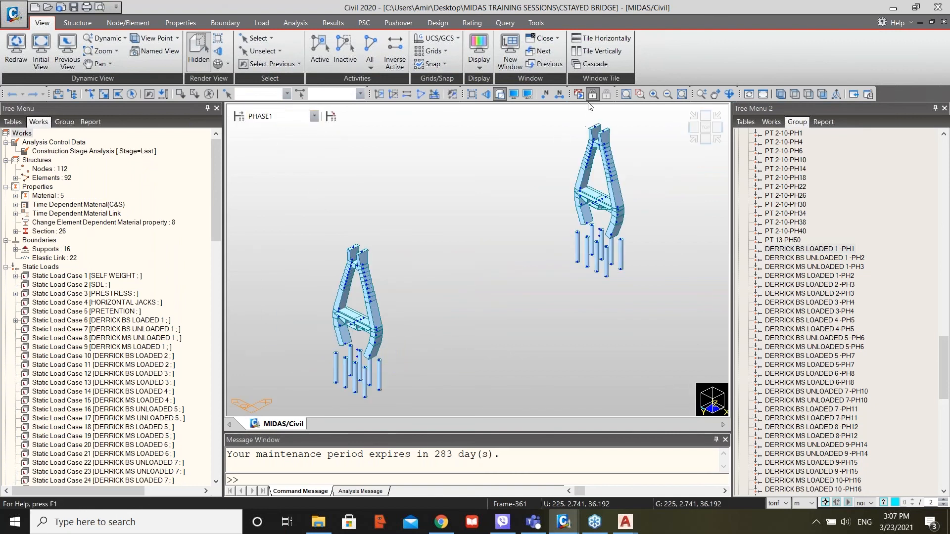
pyautogui.click(513, 95)
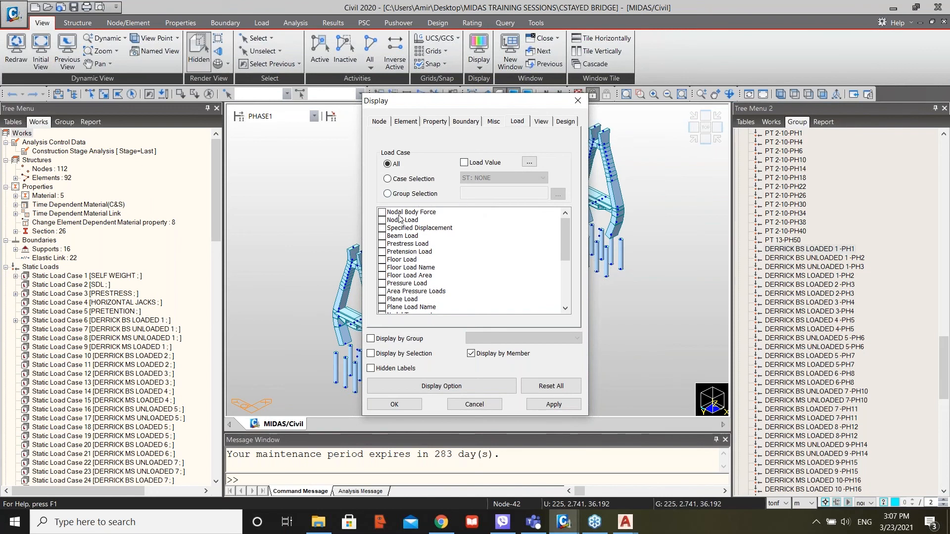
pyautogui.click(385, 221)
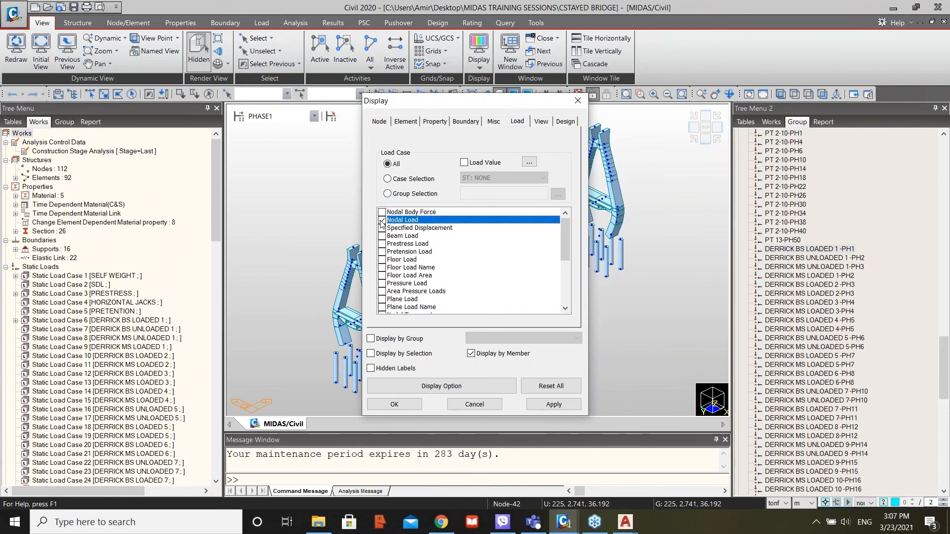
pyautogui.click(417, 404)
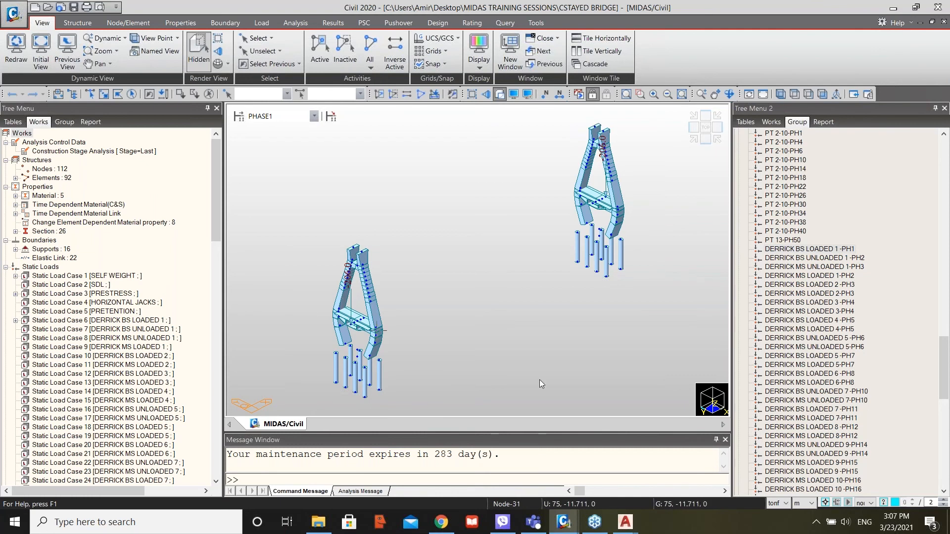
# Advance to the PHASE2 construction stage and examine the derrick nodal loads at the pylons.
pyautogui.press('Down')
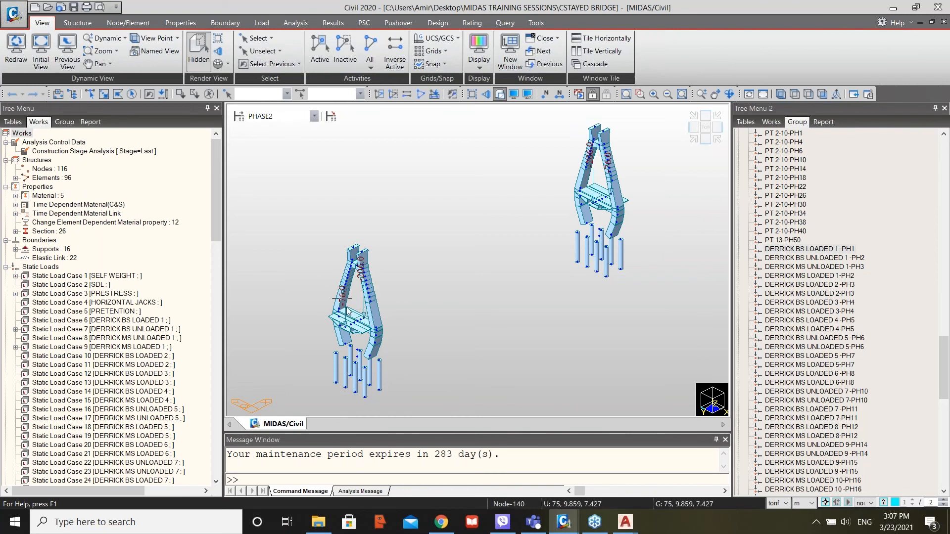
pyautogui.scroll(2, 349, 311)
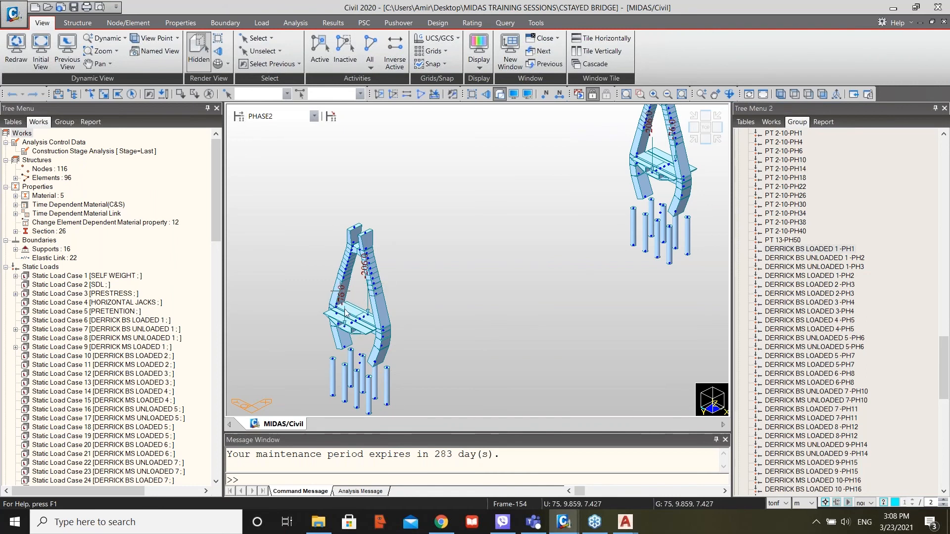
pyautogui.scroll(-3, 405, 280)
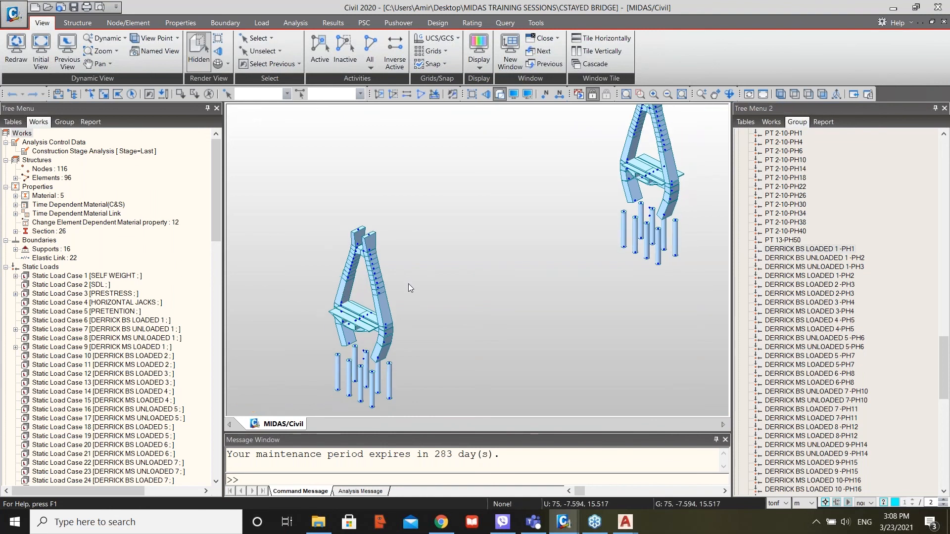
pyautogui.click(515, 98)
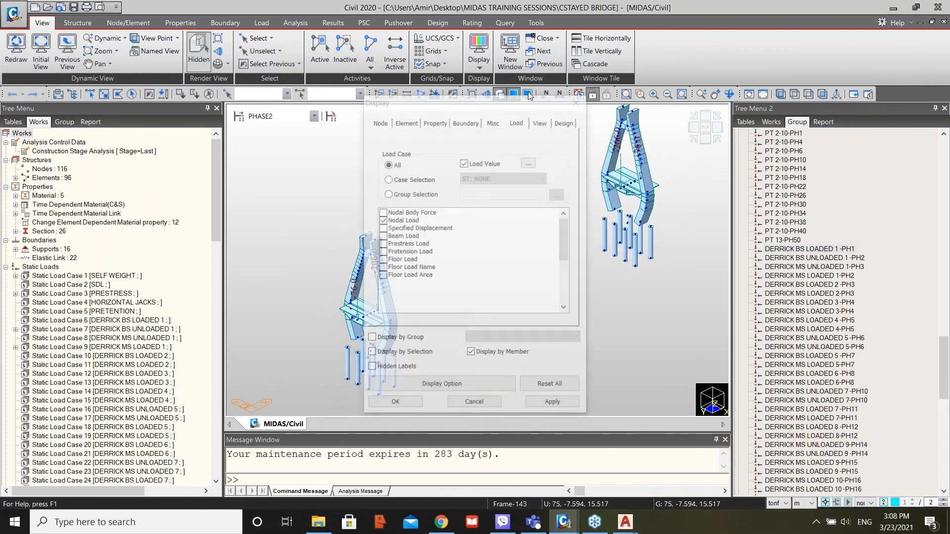
pyautogui.click(497, 405)
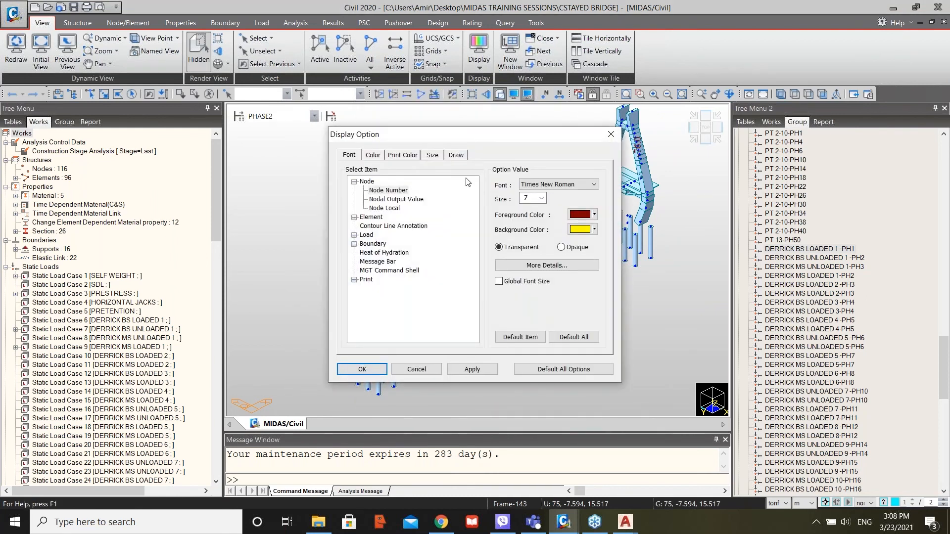
pyautogui.click(435, 369)
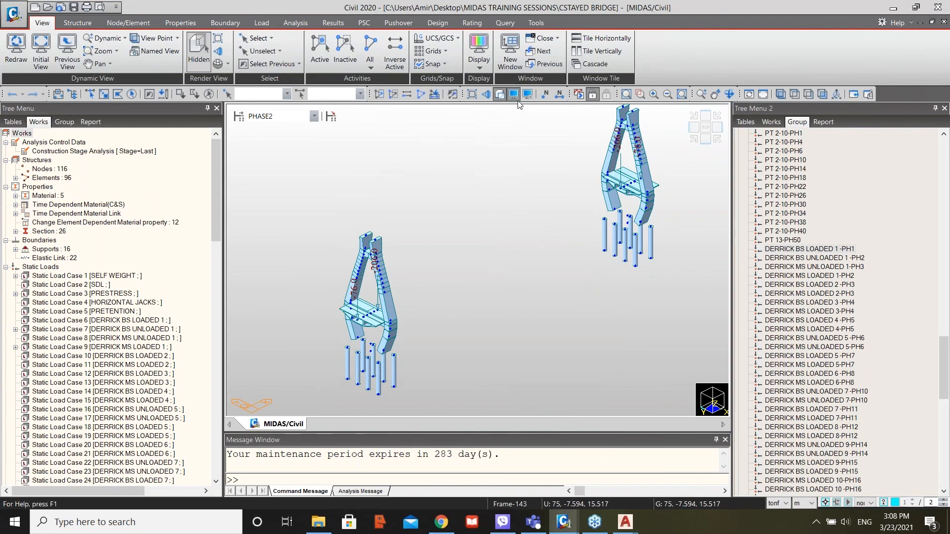
# Display the tendon profile points and turn off hidden-surface rendering to inspect the near pylon's loads in PHASE2.
pyautogui.click(493, 121)
pyautogui.click(380, 211)
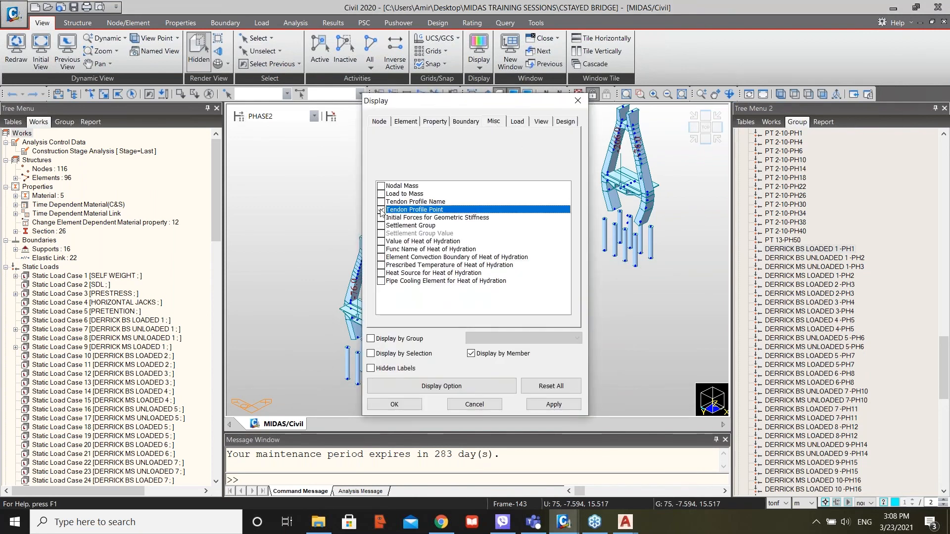
pyautogui.click(395, 404)
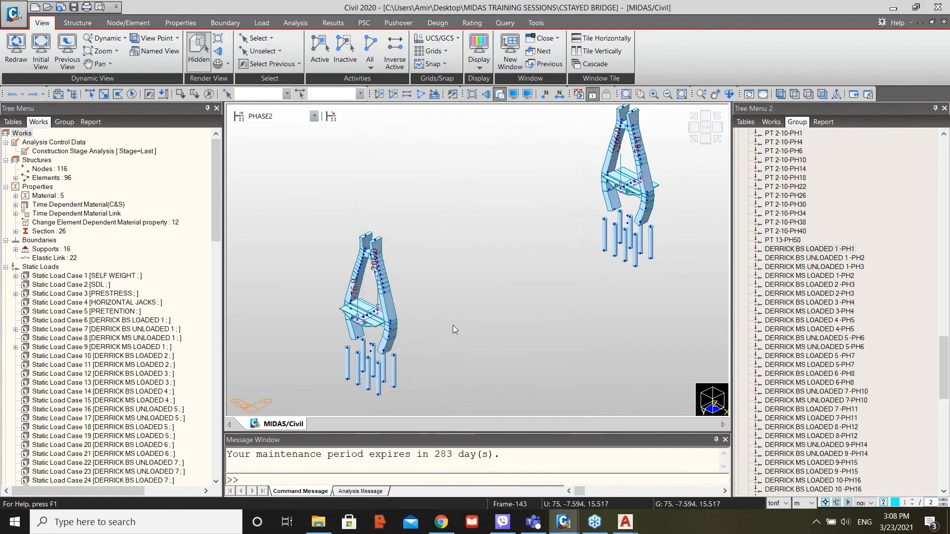
pyautogui.click(499, 94)
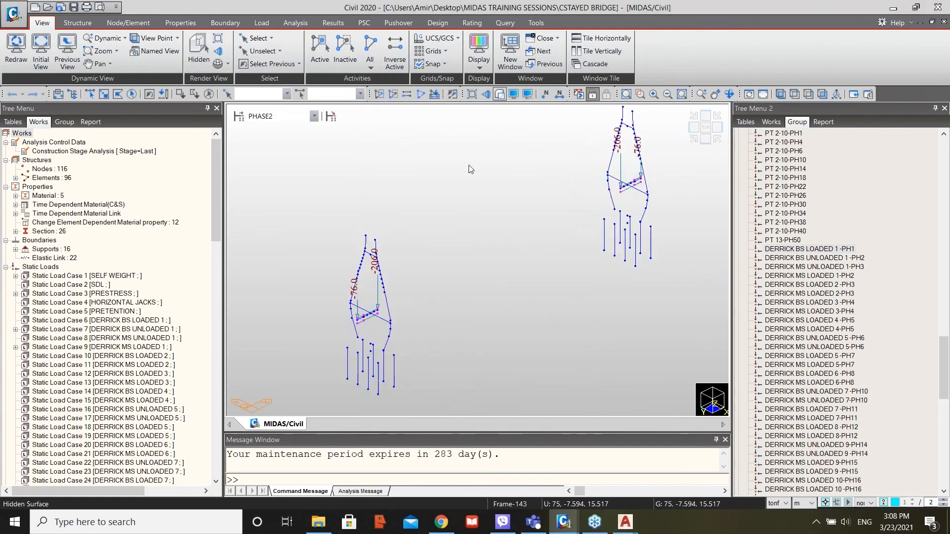
pyautogui.scroll(3, 356, 312)
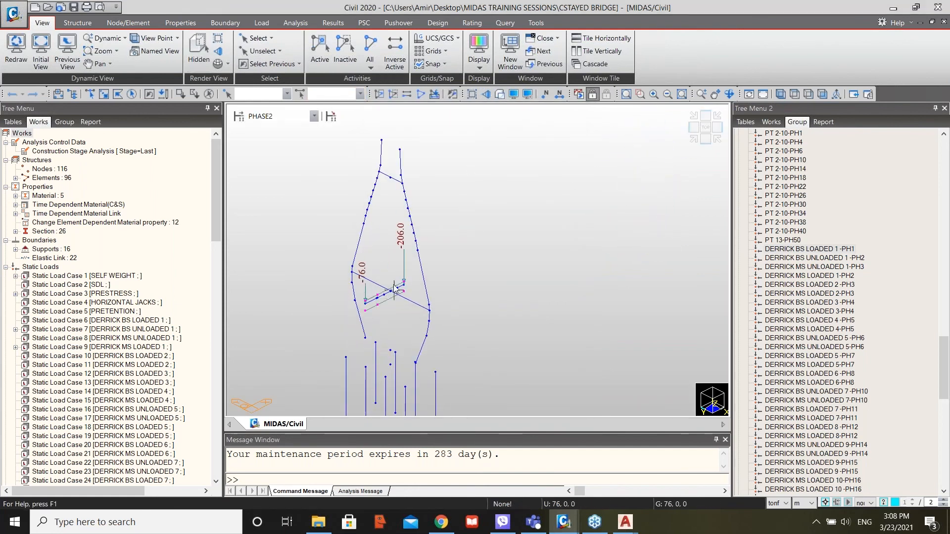
# Advance the displayed construction stage from PHASE2 to PHASE12 with both pylons in view to review the early deck and cable erection.
pyautogui.scroll(-3, 408, 305)
pyautogui.scroll(2, 389, 320)
pyautogui.scroll(-2, 440, 293)
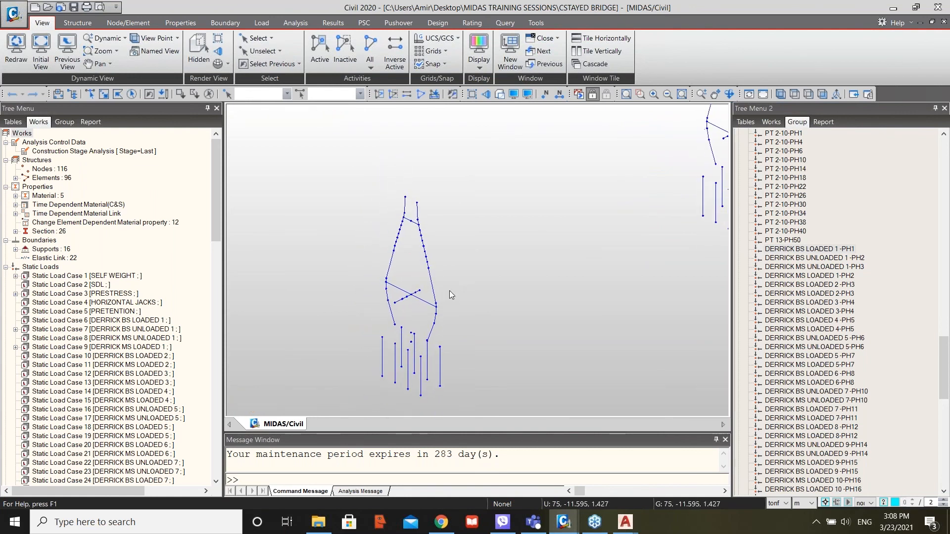
pyautogui.scroll(-1, 441, 297)
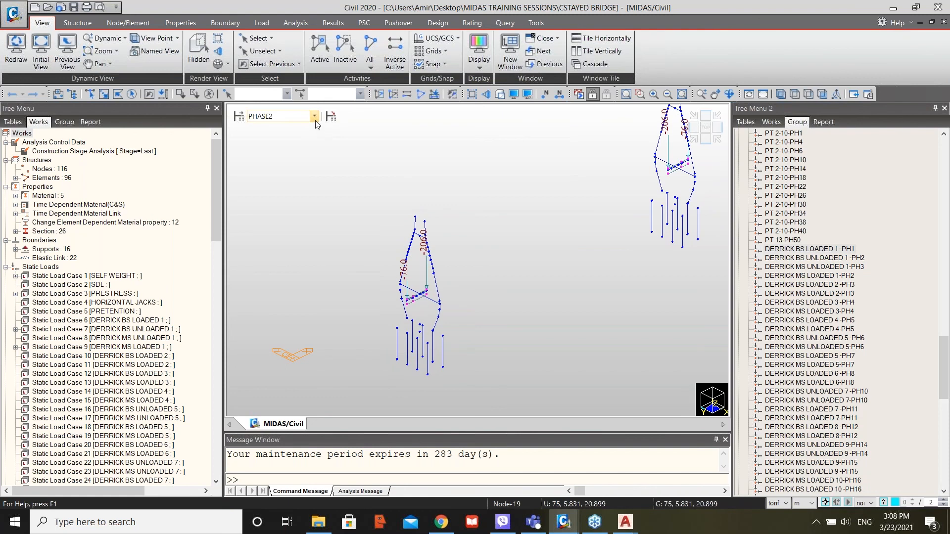
pyautogui.click(313, 116)
pyautogui.click(314, 120)
pyautogui.press('Down')
pyautogui.press('Down')
pyautogui.press('Down')
pyautogui.press('Down')
pyautogui.press('Down')
pyautogui.press('Down')
pyautogui.press('Down')
pyautogui.press('Down')
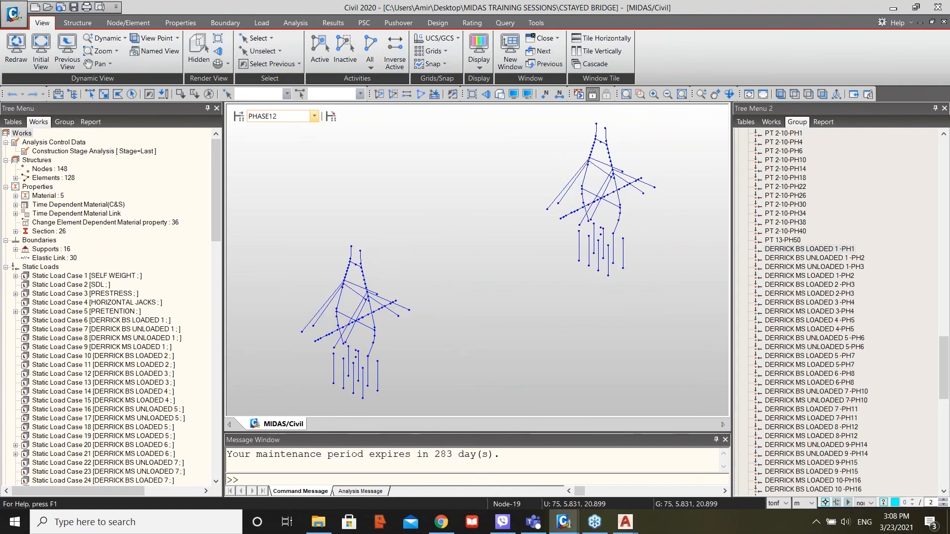
# Advance the construction stage from PHASE12 through PHASE28 and review the growing deck cantilevers and stay cables.
pyautogui.press('Down')
pyautogui.press('Down')
pyautogui.press('Down')
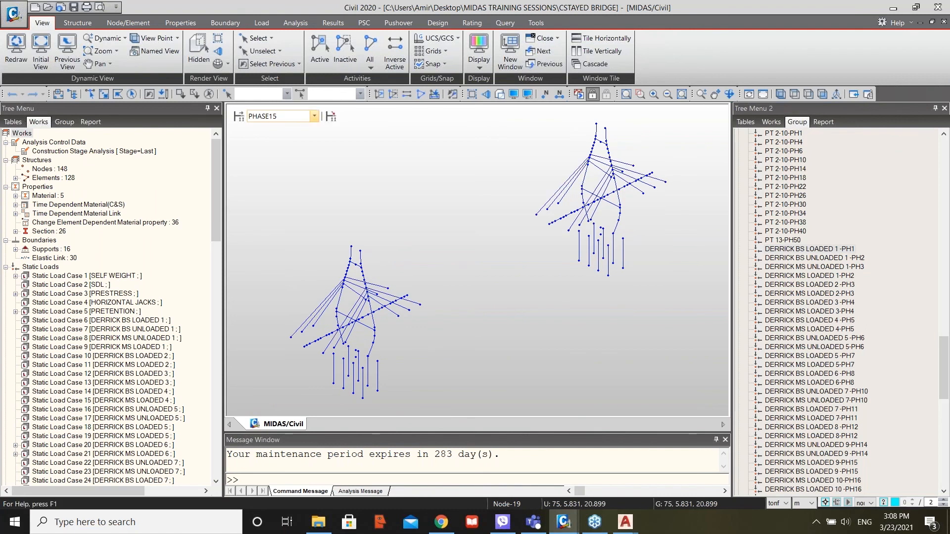
pyautogui.press('Down')
pyautogui.press('Down')
pyautogui.press('Down')
pyautogui.press('Down')
pyautogui.press('Down')
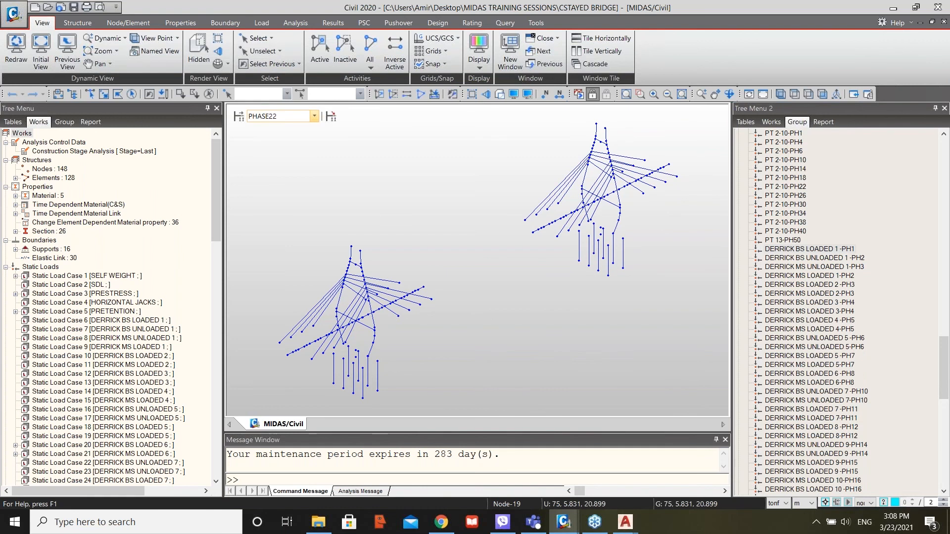
pyautogui.press('Down')
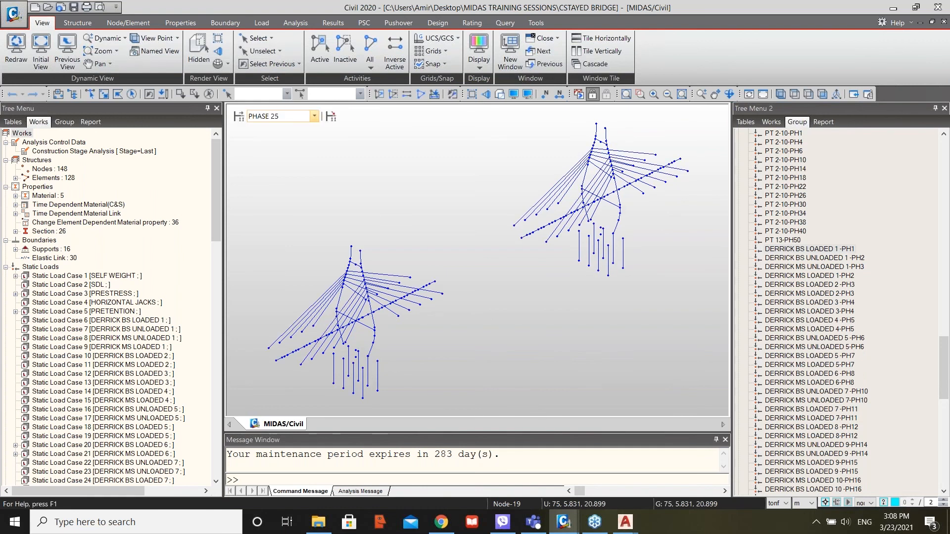
pyautogui.press('Down')
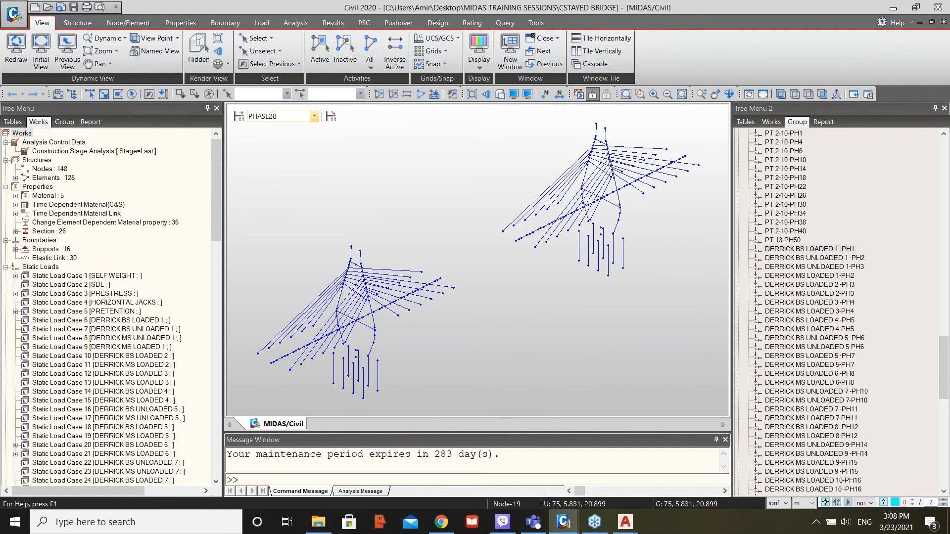
# Continue through the construction stages to PHASE39 and examine the deck between the two pylons.
pyautogui.press('Down')
pyautogui.press('Down')
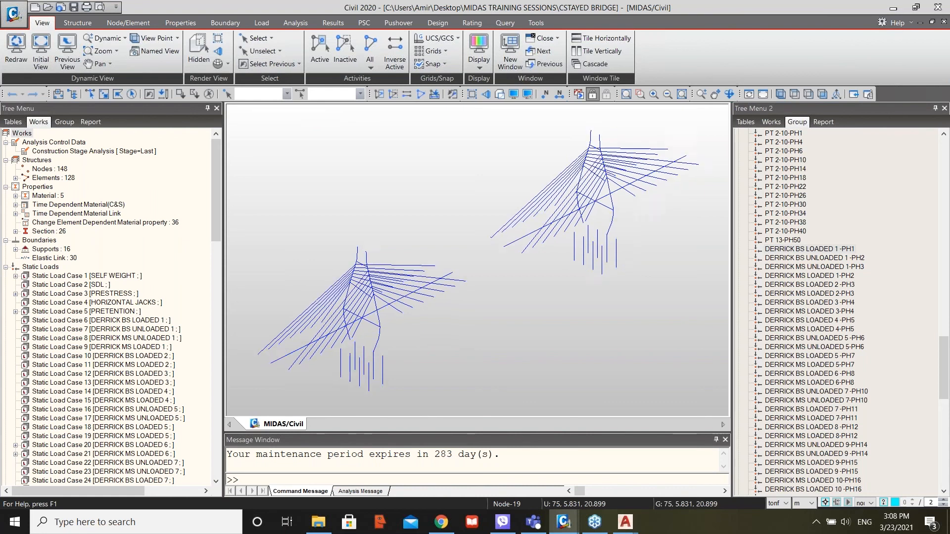
pyautogui.press('Down')
pyautogui.press('Down')
pyautogui.press('Down')
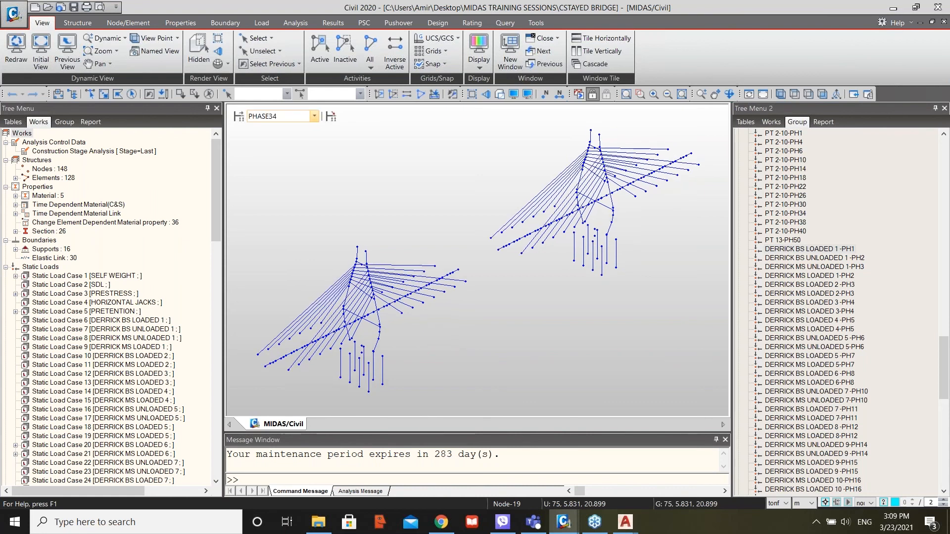
pyautogui.press('Down')
pyautogui.press('Down')
pyautogui.press('Down')
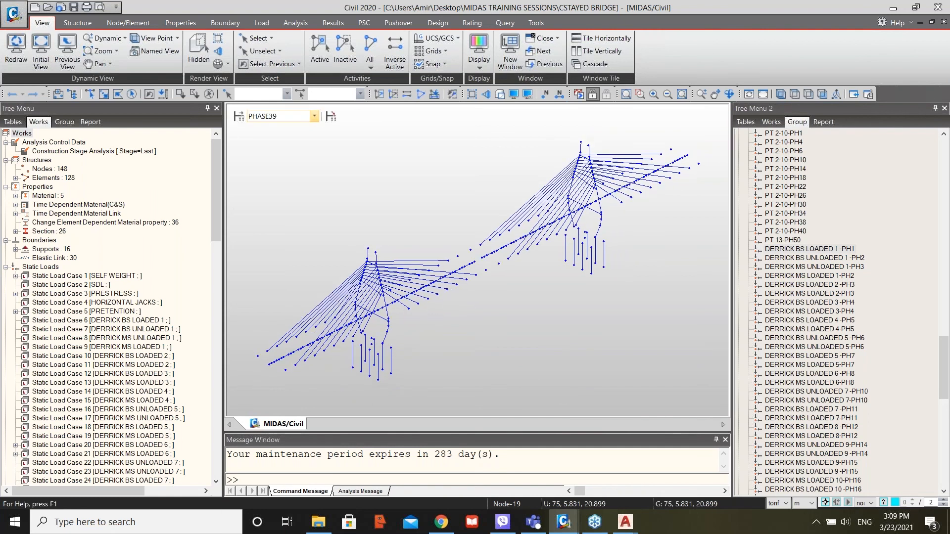
# Advance through the remaining construction stages to PHASE52 and examine the full bridge model.
pyautogui.press('Down')
pyautogui.press('Down')
pyautogui.press('Down')
pyautogui.press('Down')
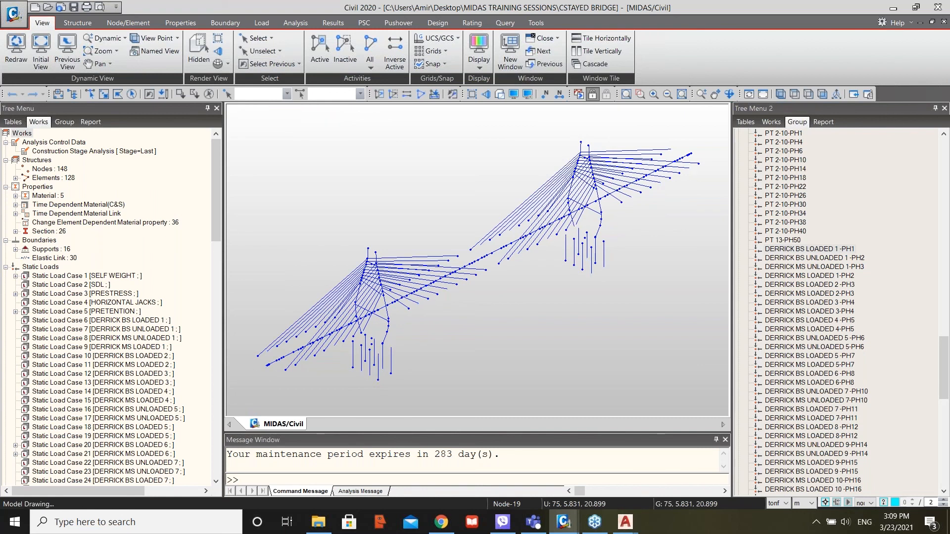
pyautogui.press('Down')
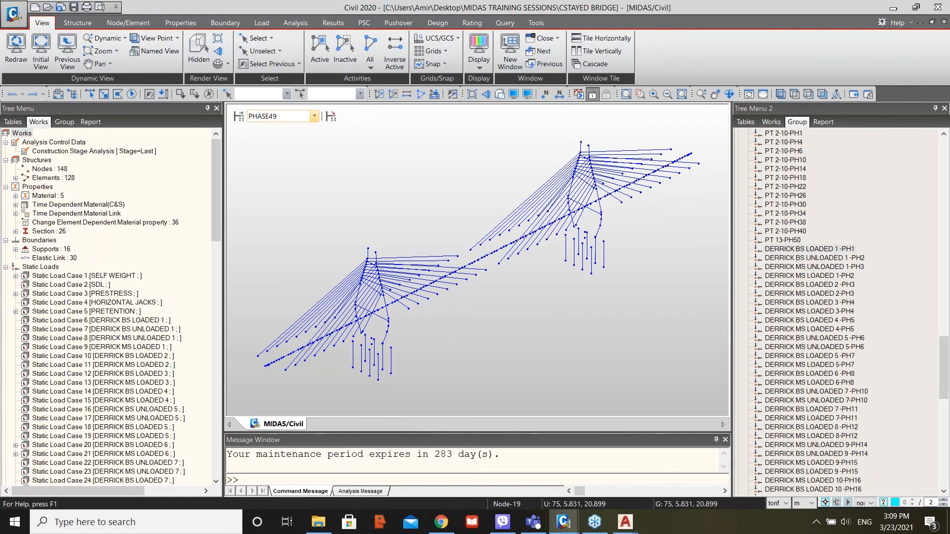
pyautogui.press('Down')
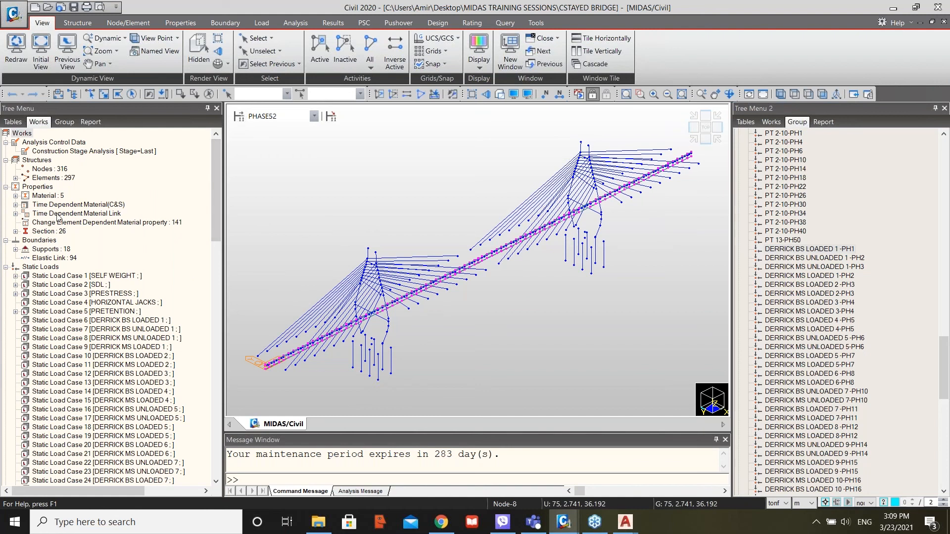
# Look through the remaining static load cases, and minimize the cable-stayed bridge and continuous steel plate girder model windows.
pyautogui.scroll(-18, 142, 296)
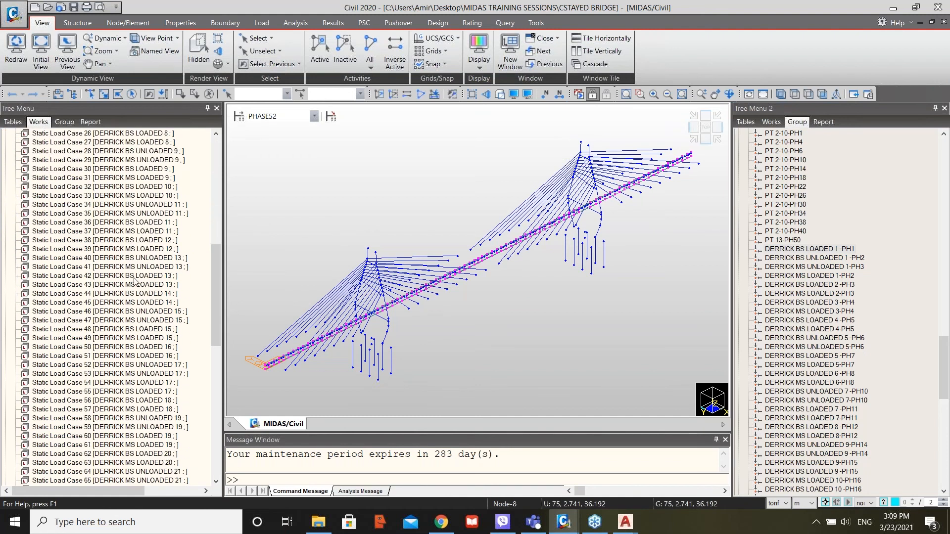
pyautogui.scroll(-9, 121, 268)
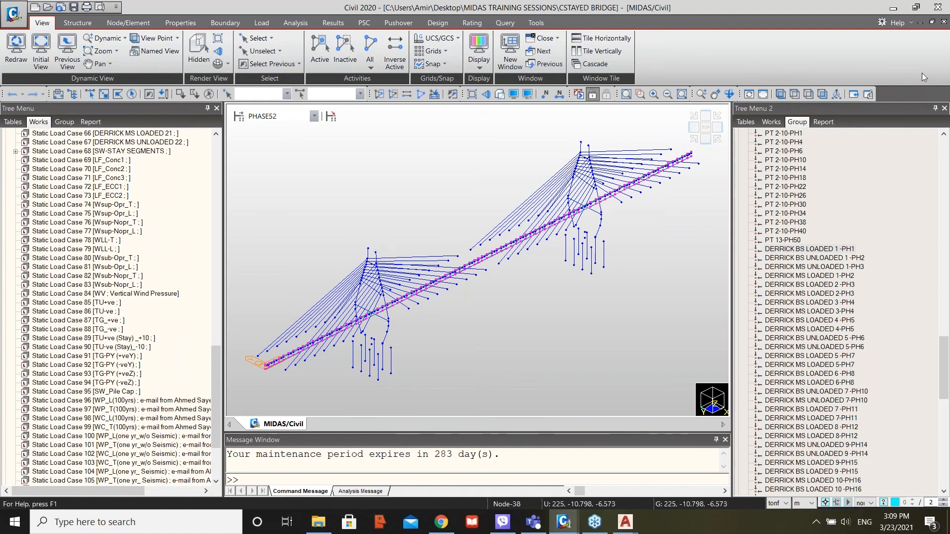
pyautogui.click(894, 8)
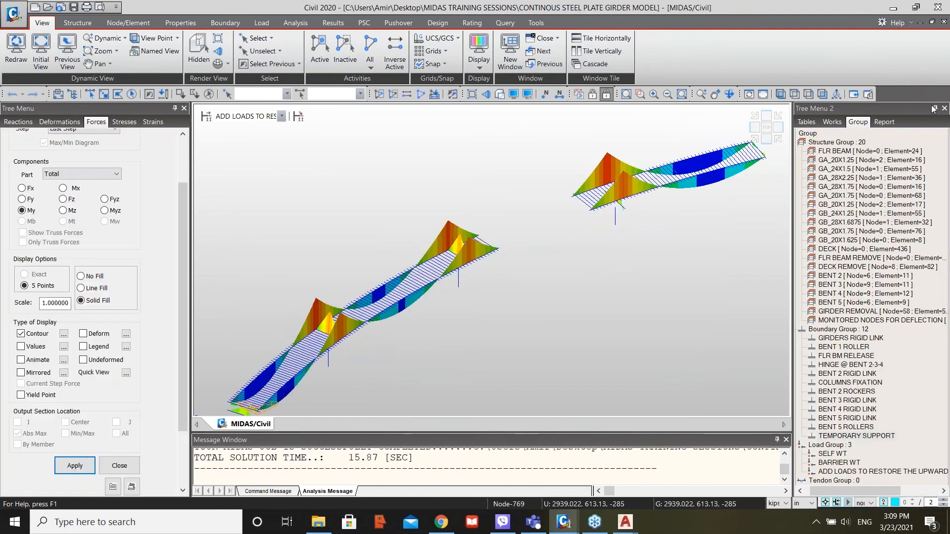
pyautogui.click(894, 8)
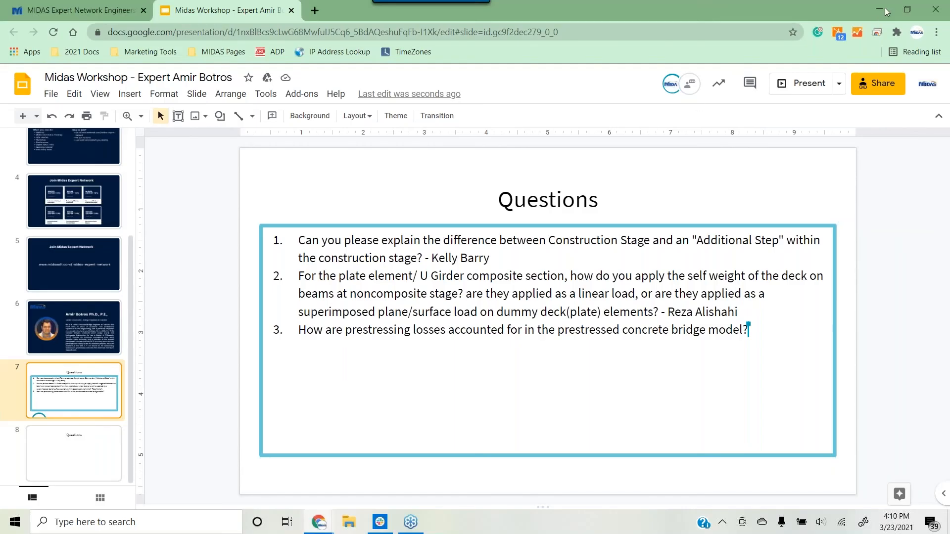
# Start presenting the Midas Workshop slides in Google Slides from the Questions slide.
pyautogui.click(816, 84)
pyautogui.click(815, 84)
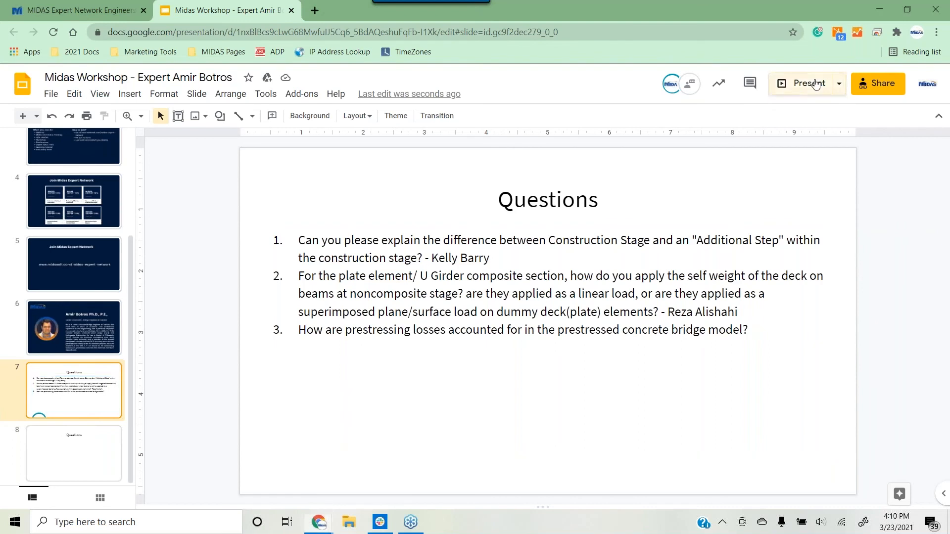